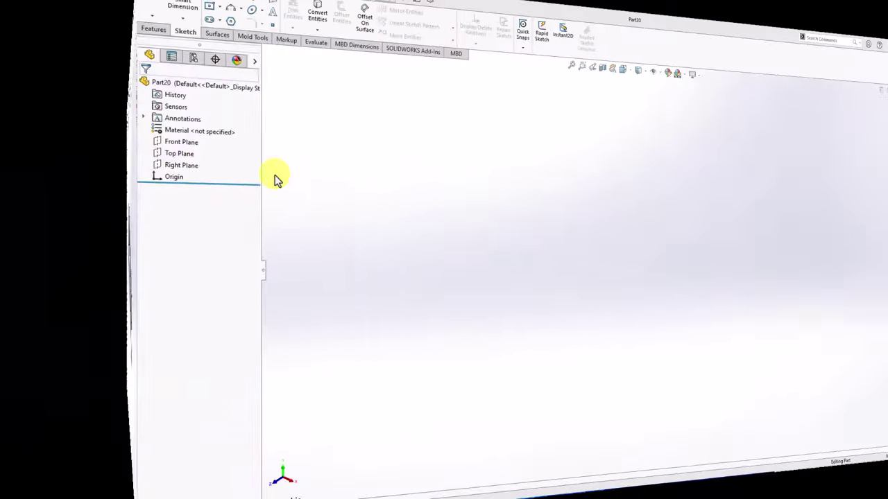
# Start a sketch on the Top Plane and draw a horizontal construction line from the origin plus a vertical one about 20.5 mm long.
pyautogui.click(35, 168)
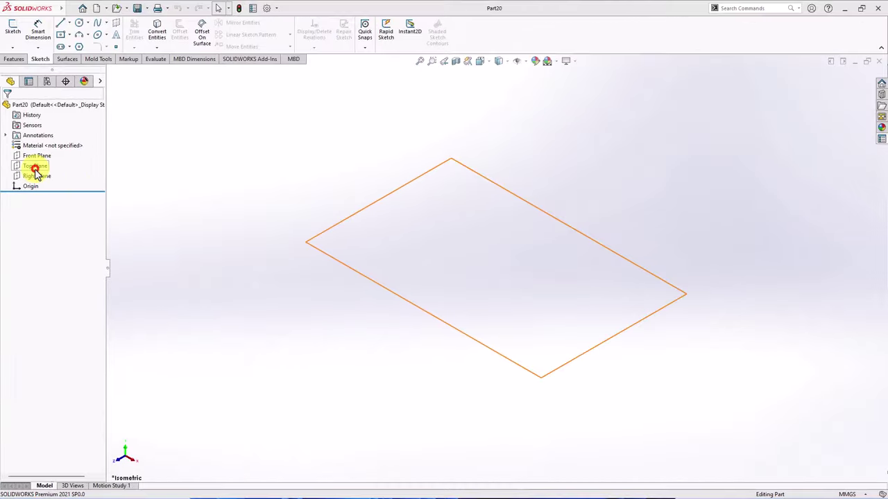
pyautogui.click(42, 156)
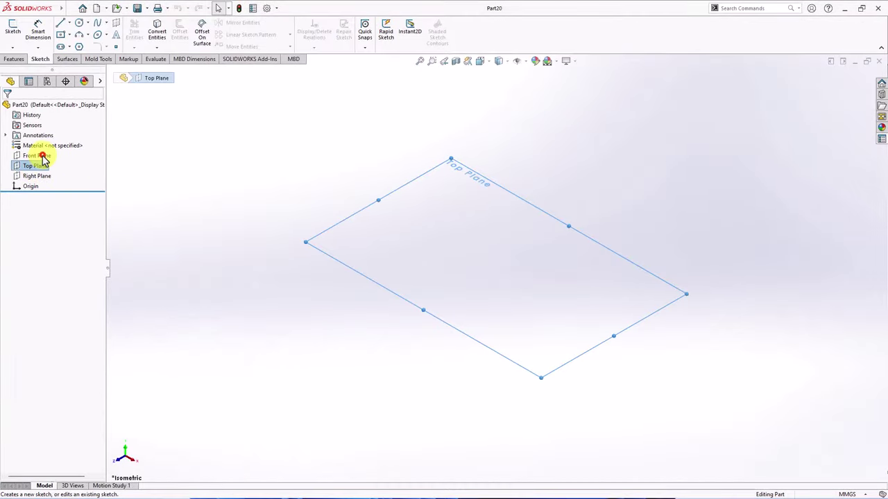
pyautogui.click(69, 24)
pyautogui.click(77, 55)
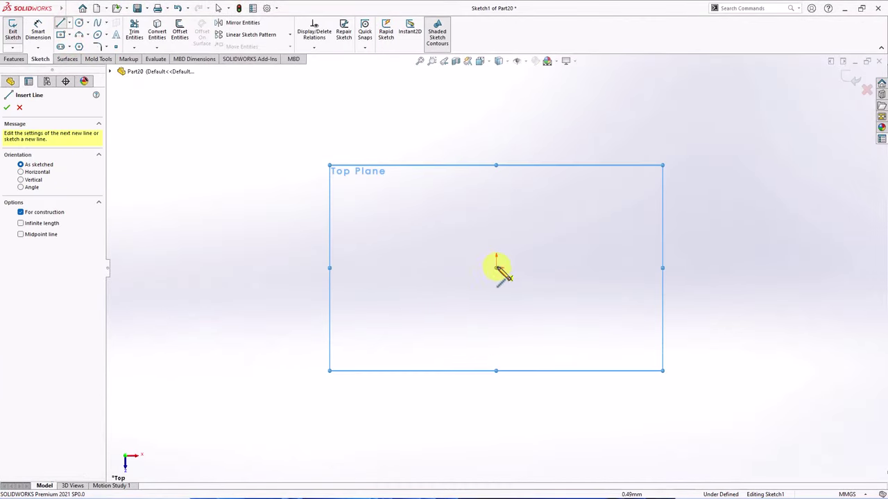
pyautogui.click(803, 268)
pyautogui.click(496, 268)
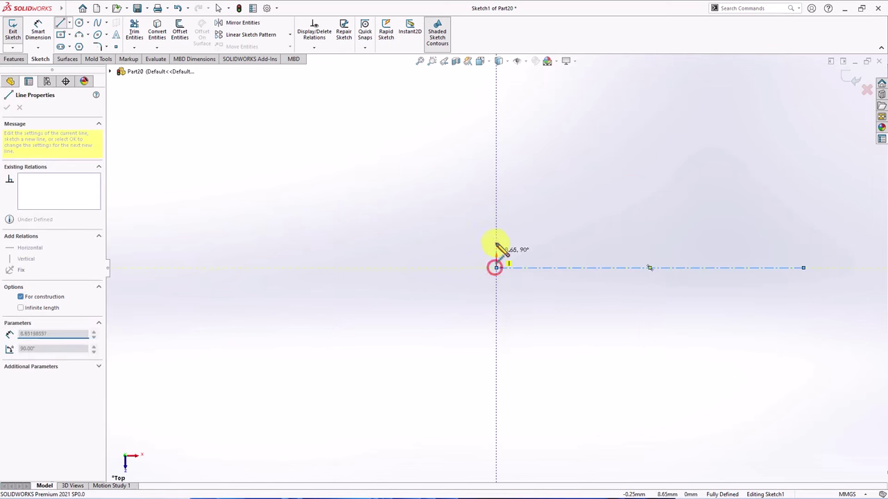
pyautogui.click(495, 231)
pyautogui.rightClick(505, 232)
pyautogui.click(507, 241)
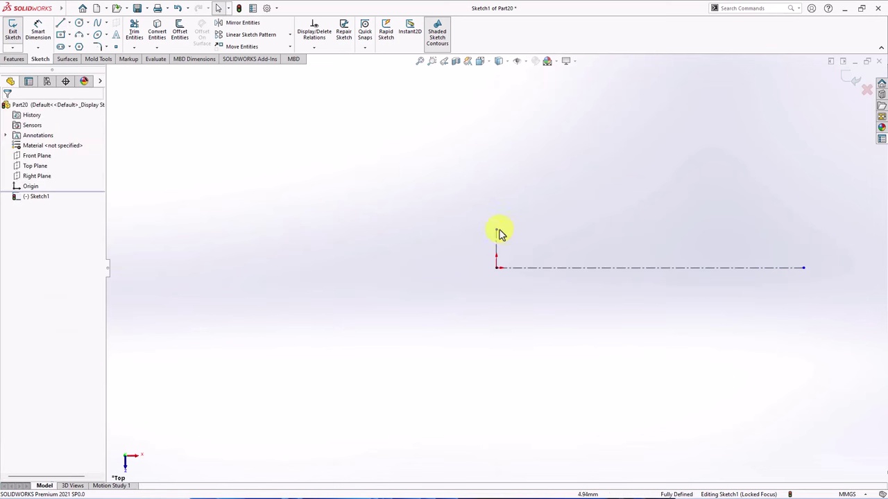
# Draw a shallow three-point arc of about 396 mm radius from the vertical construction line's upper end, sagging toward the horizontal construction line.
pyautogui.click(82, 47)
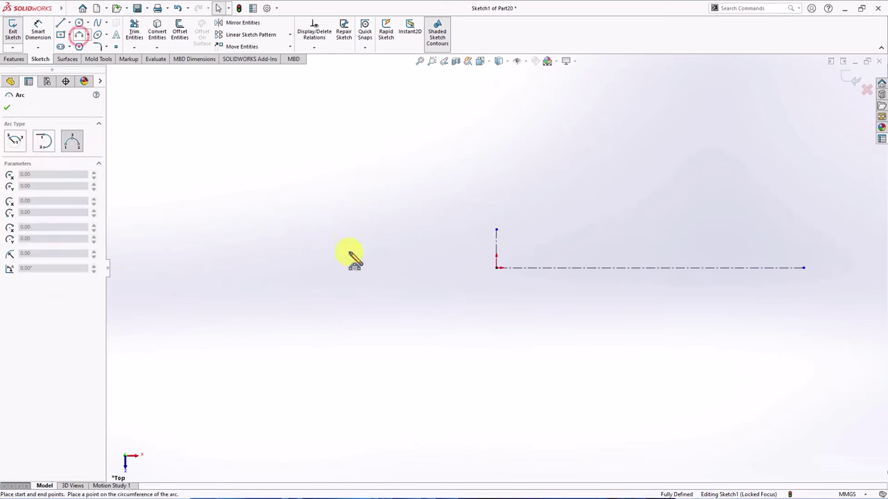
pyautogui.click(497, 230)
pyautogui.click(779, 230)
pyautogui.click(731, 239)
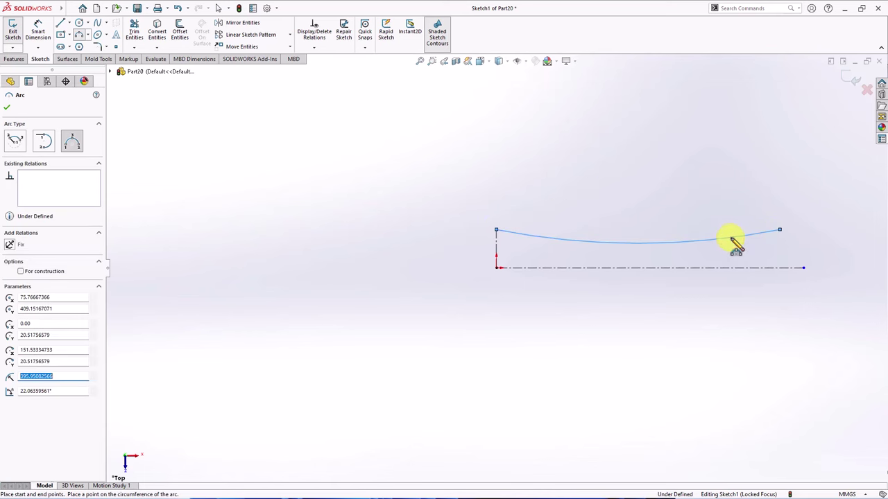
# Mirror the shallow arc about the horizontal construction line, keeping the original.
pyautogui.scroll(-2, 757, 256)
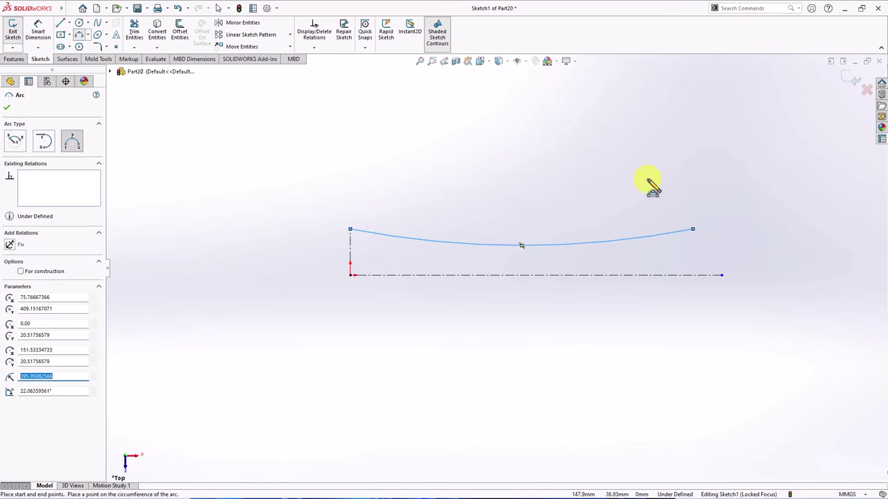
pyautogui.click(236, 23)
pyautogui.click(70, 221)
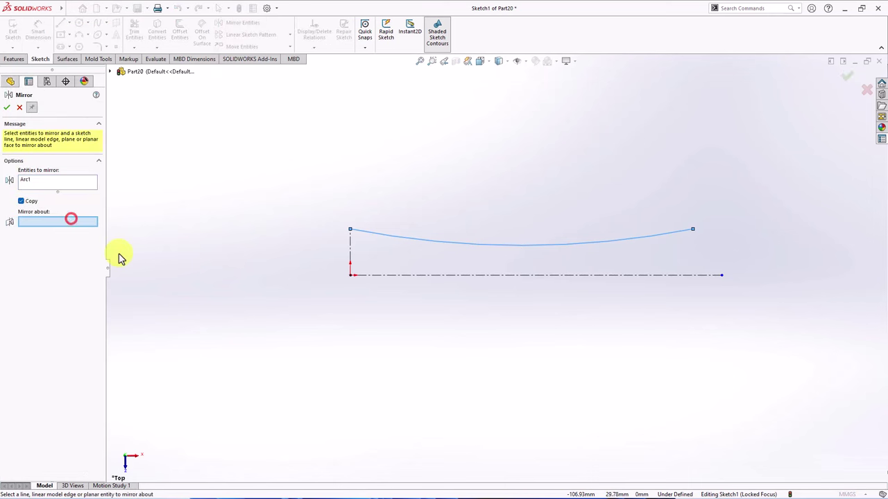
pyautogui.click(412, 275)
pyautogui.press('Return')
pyautogui.click(20, 107)
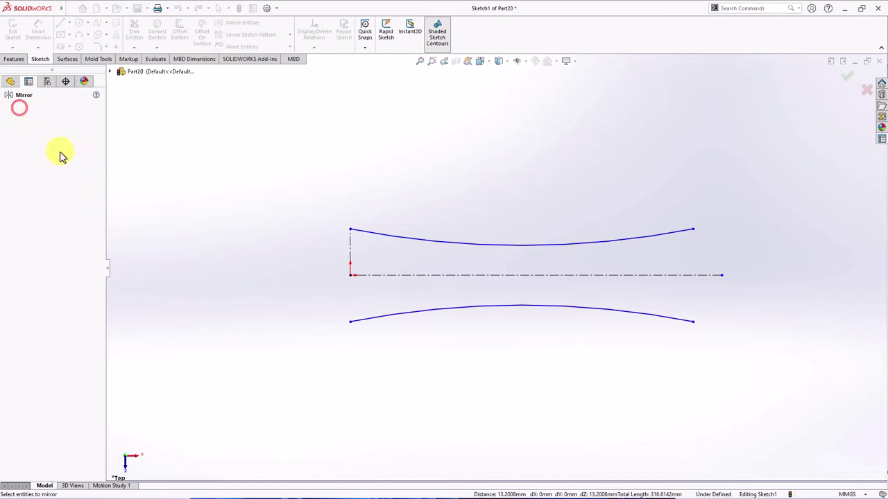
# Close the end away from the origin with an outward-bulging three-point arc of about 24 mm radius between the two side arcs' endpoints.
pyautogui.click(80, 34)
pyautogui.click(694, 229)
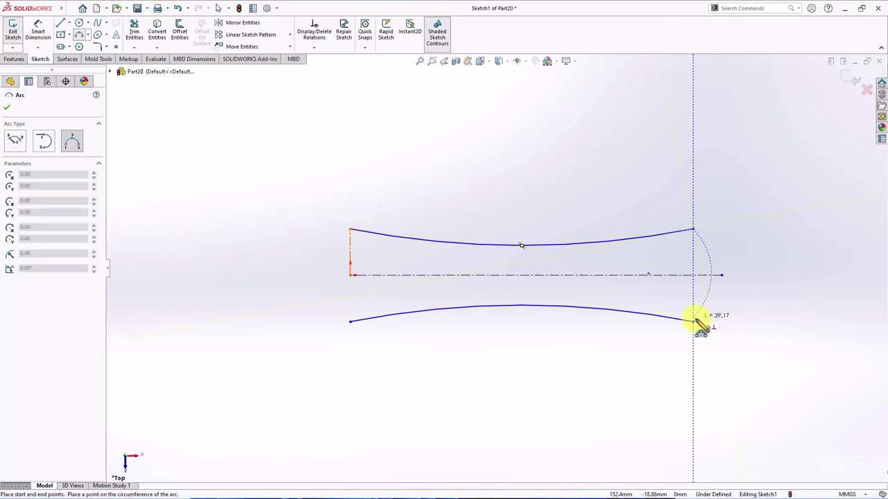
pyautogui.click(693, 321)
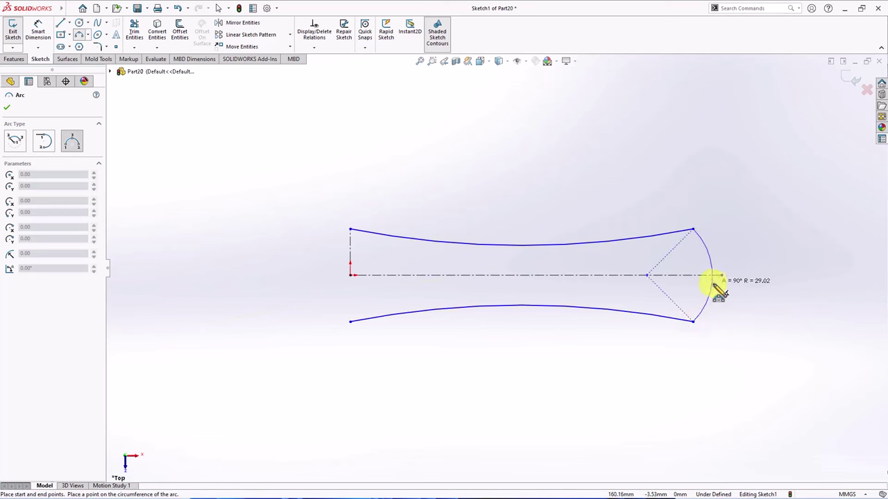
pyautogui.click(718, 277)
# Add a Midpoint relation between the end arc and the far endpoint of the horizontal construction line.
pyautogui.click(314, 48)
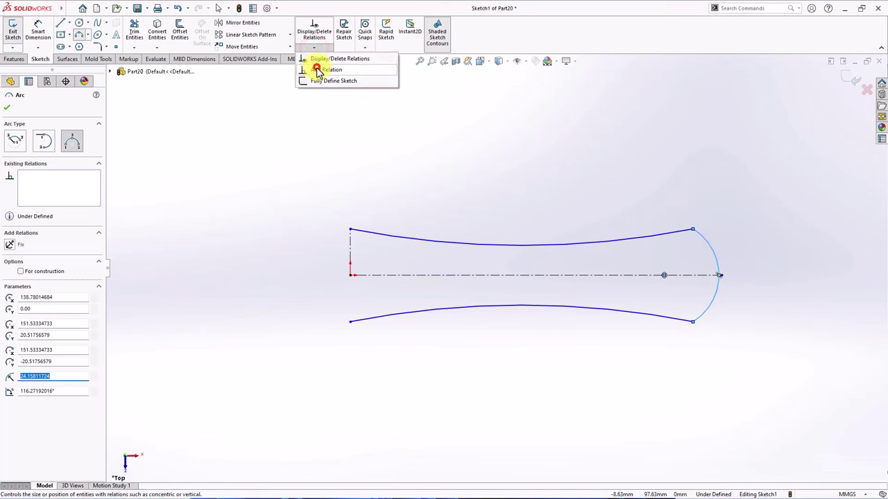
pyautogui.click(315, 58)
pyautogui.click(722, 276)
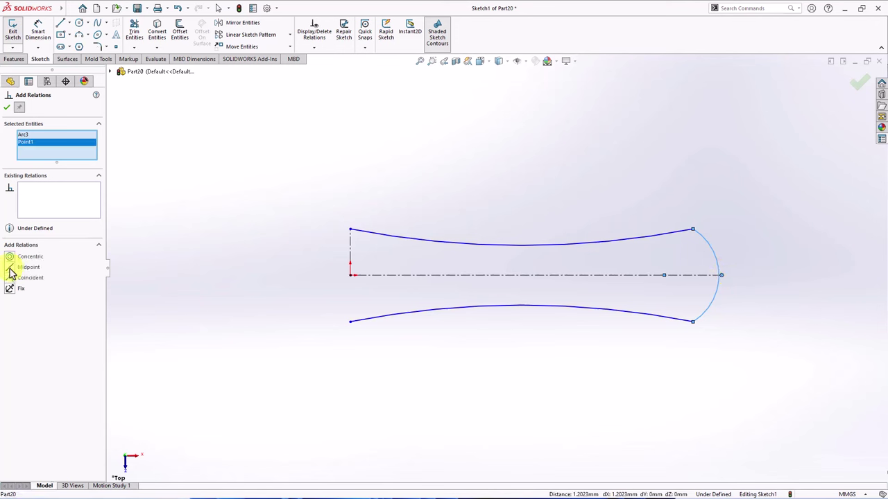
pyautogui.click(8, 110)
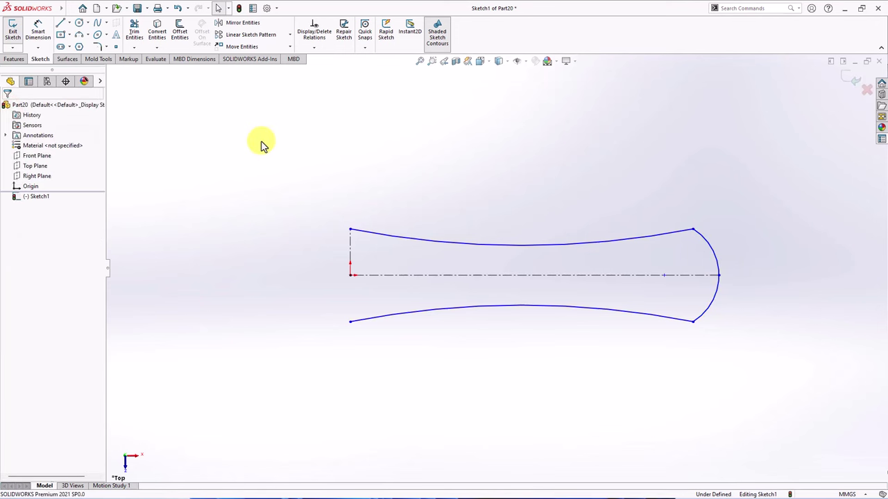
# Dimension the open end's full width symmetrically across the horizontal construction line as 30 mm.
pyautogui.click(38, 31)
pyautogui.click(350, 229)
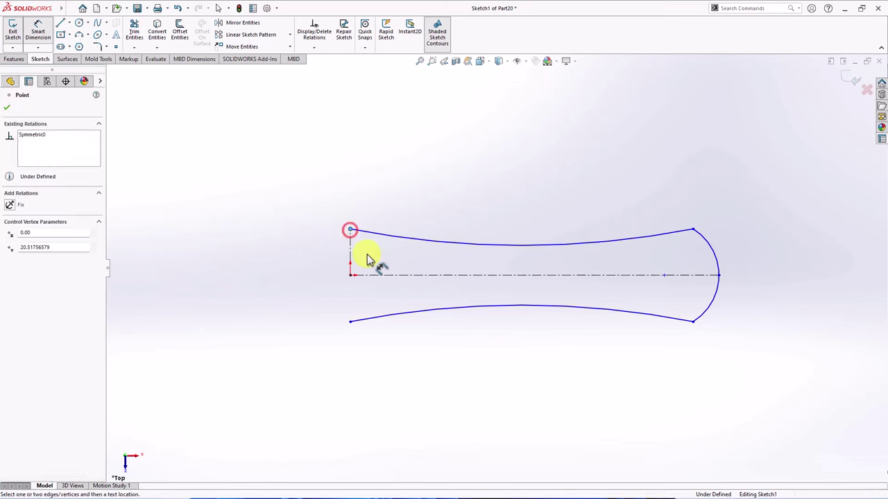
pyautogui.click(375, 275)
pyautogui.click(328, 291)
pyautogui.write('30')
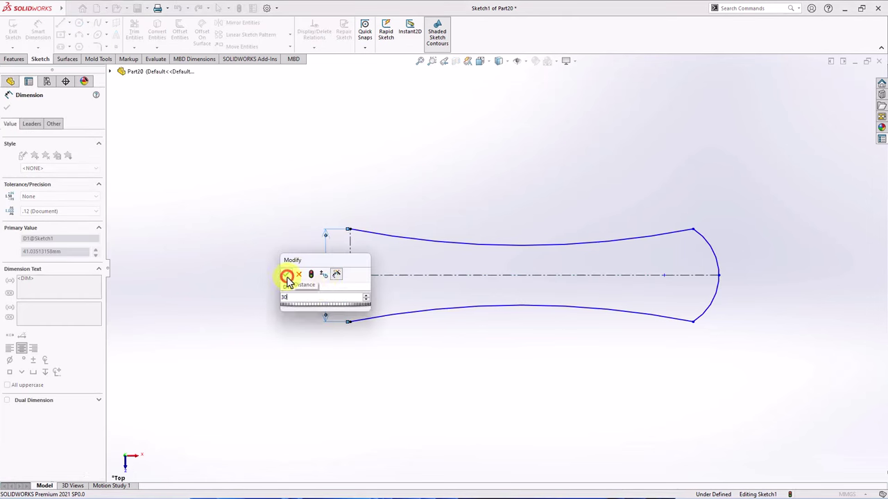
pyautogui.click(286, 276)
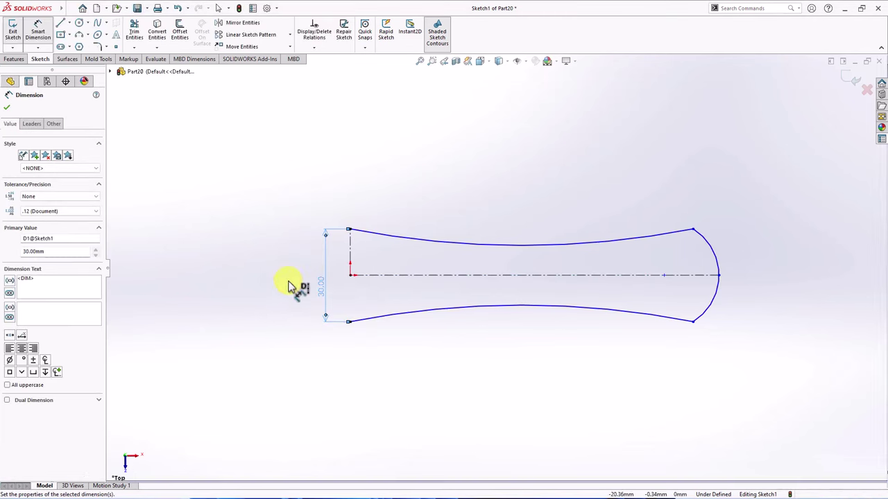
# Dimension the horizontal construction line's length as 139 mm.
pyautogui.click(508, 276)
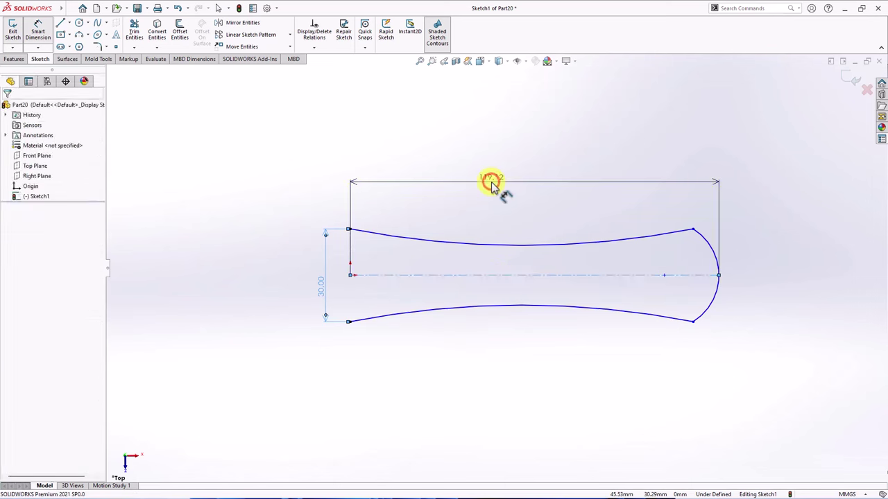
pyautogui.click(495, 183)
pyautogui.write('13')
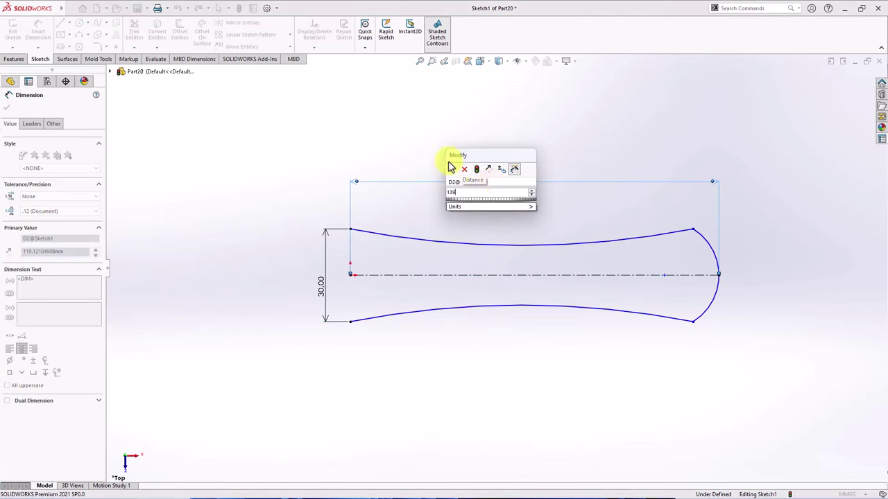
pyautogui.write('9')
pyautogui.click(452, 168)
pyautogui.click(469, 141)
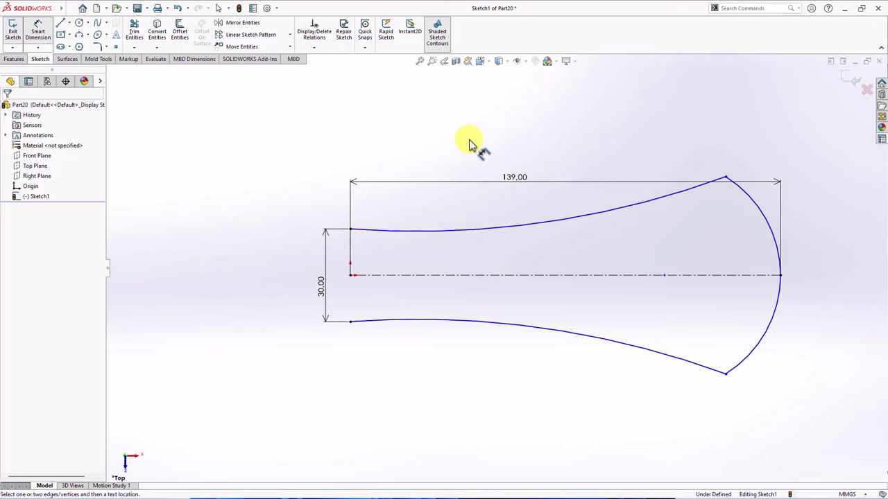
# Dimension the full width between the upper side arc and the horizontal construction line, using the Min arc condition.
pyautogui.click(467, 236)
pyautogui.click(461, 276)
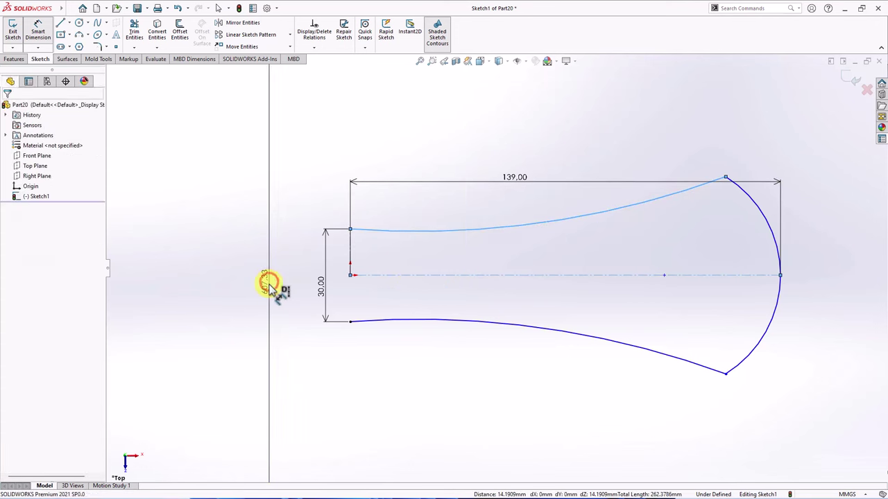
pyautogui.click(270, 283)
pyautogui.click(230, 269)
pyautogui.click(31, 123)
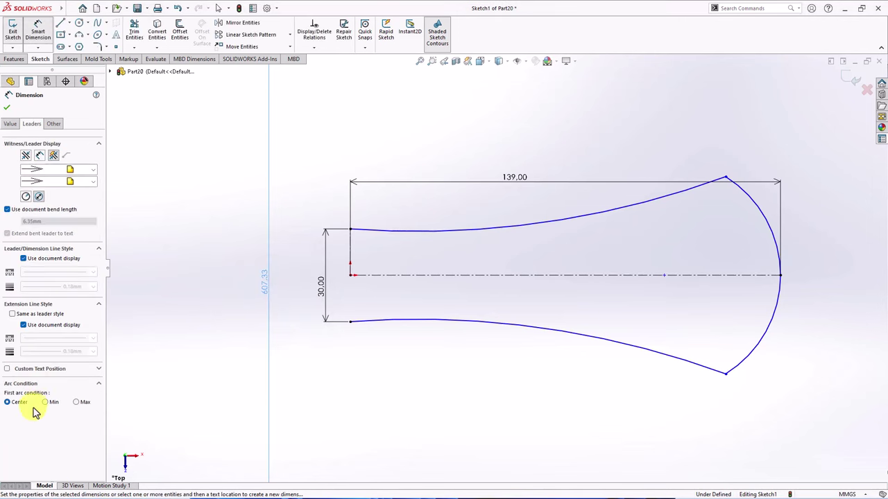
pyautogui.click(48, 402)
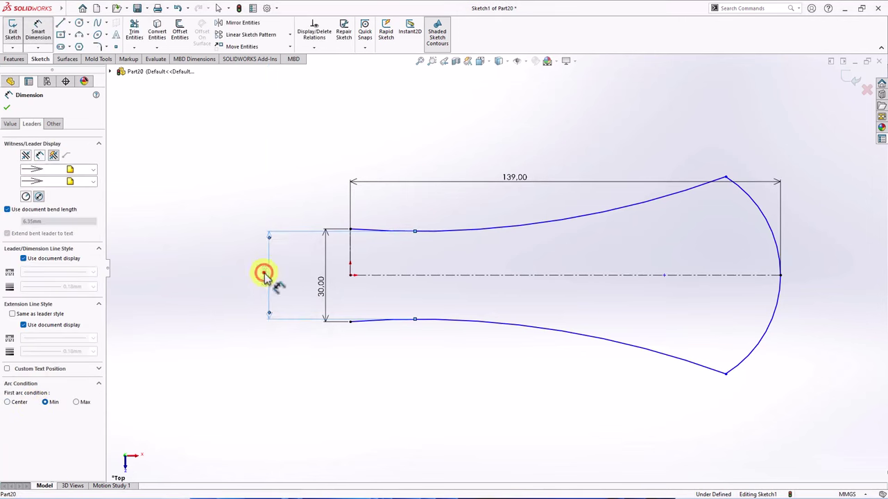
# Set the narrowest width between the side arcs to 22 mm and space the two width dimensions apart beside the open end.
pyautogui.doubleClick(266, 278)
pyautogui.write('22')
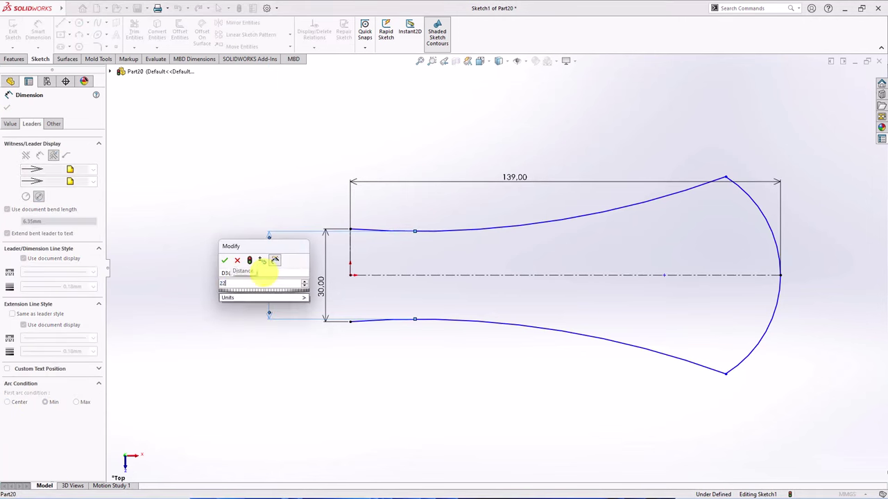
pyautogui.click(224, 260)
pyautogui.click(217, 274)
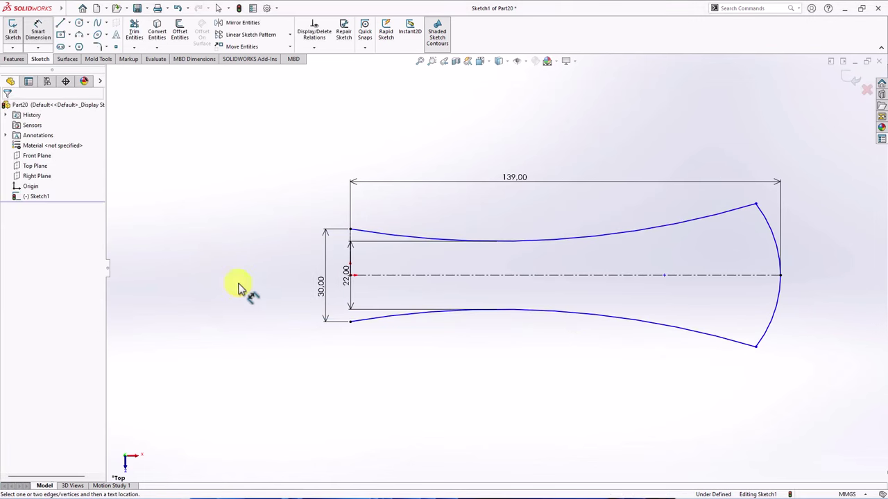
pyautogui.moveTo(322, 286); pyautogui.dragTo(344, 290)
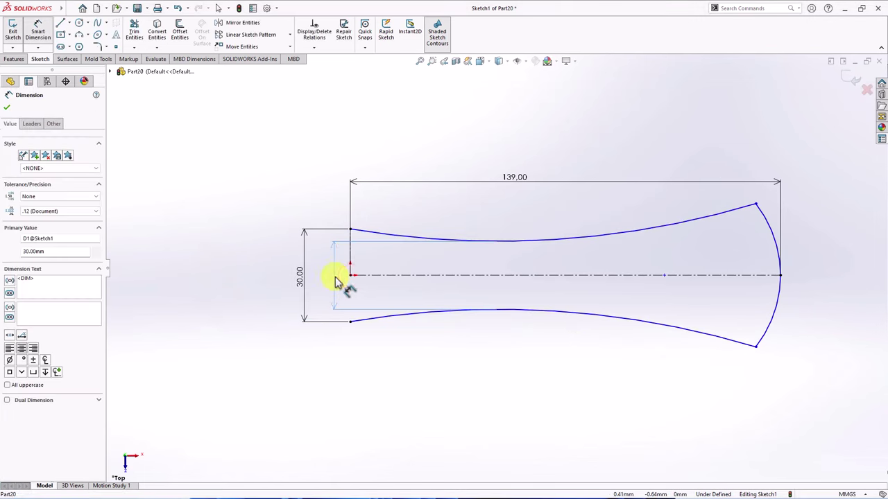
pyautogui.click(326, 381)
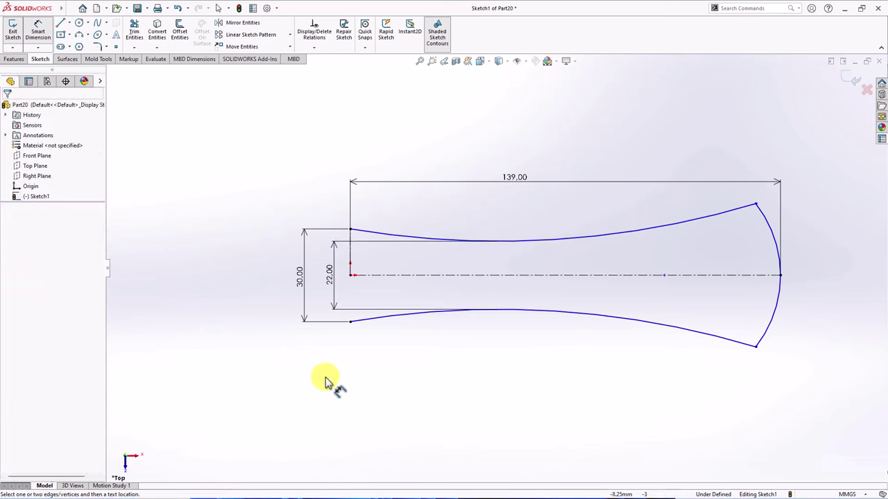
# Apply 10 mm sketch fillets to both corners where the side arcs meet the end arc, accepting removal of the conflicting relation.
pyautogui.click(97, 47)
pyautogui.click(757, 206)
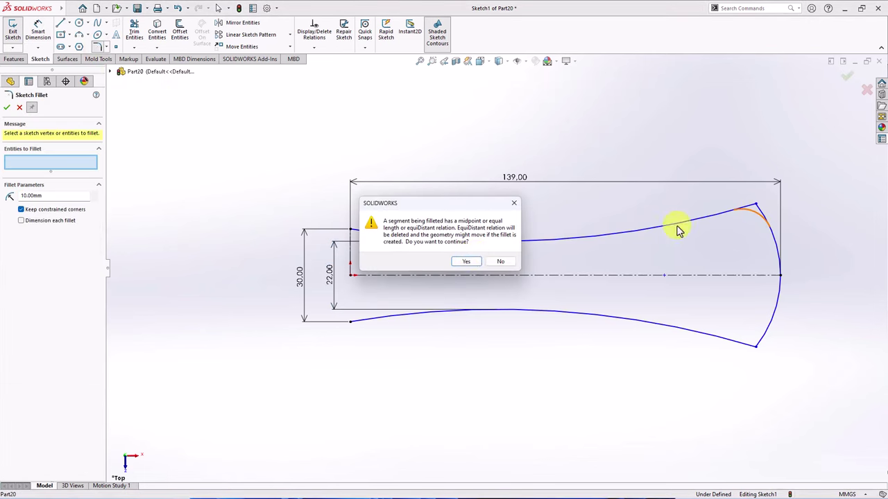
pyautogui.click(466, 261)
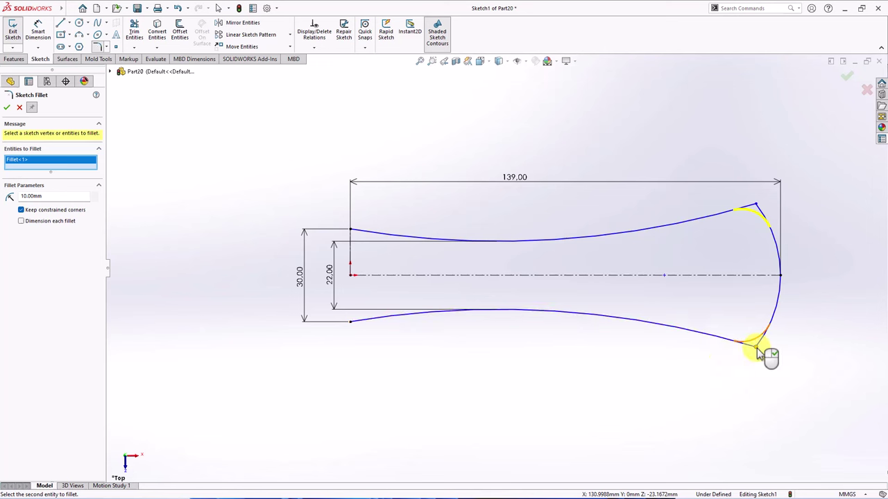
pyautogui.click(756, 346)
pyautogui.click(467, 261)
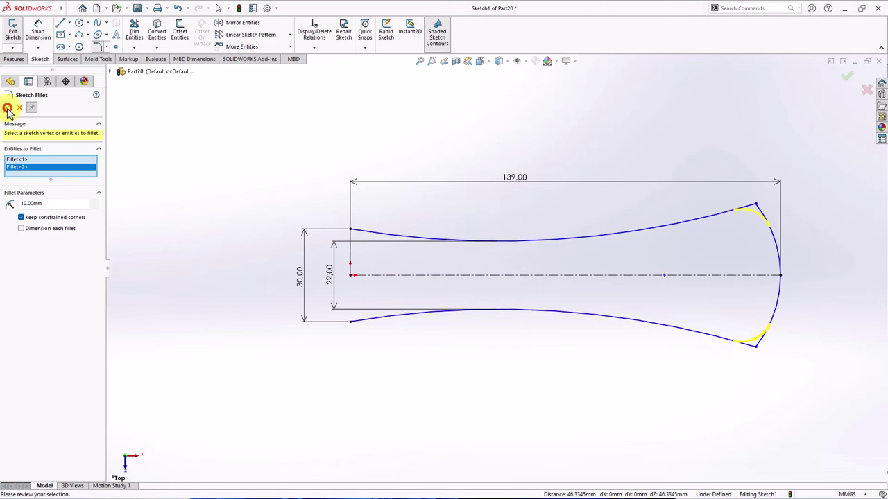
pyautogui.click(7, 107)
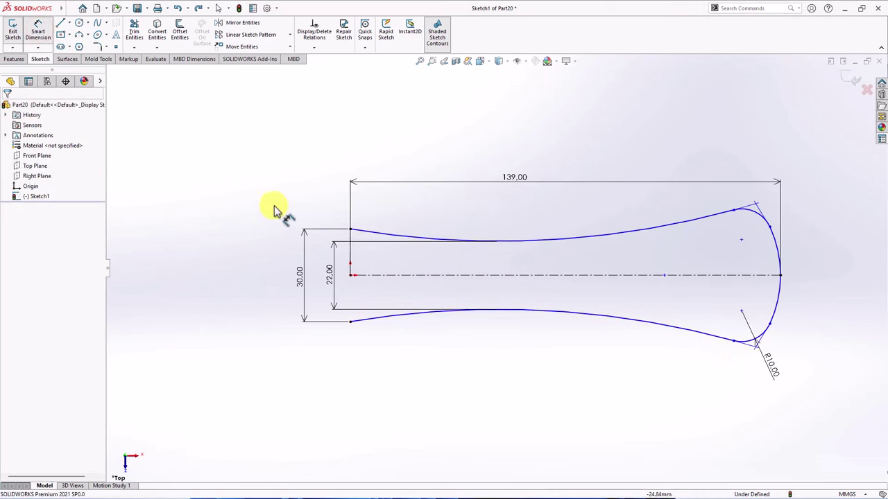
# Dimension the end arc's radius as 20 mm.
pyautogui.click(777, 254)
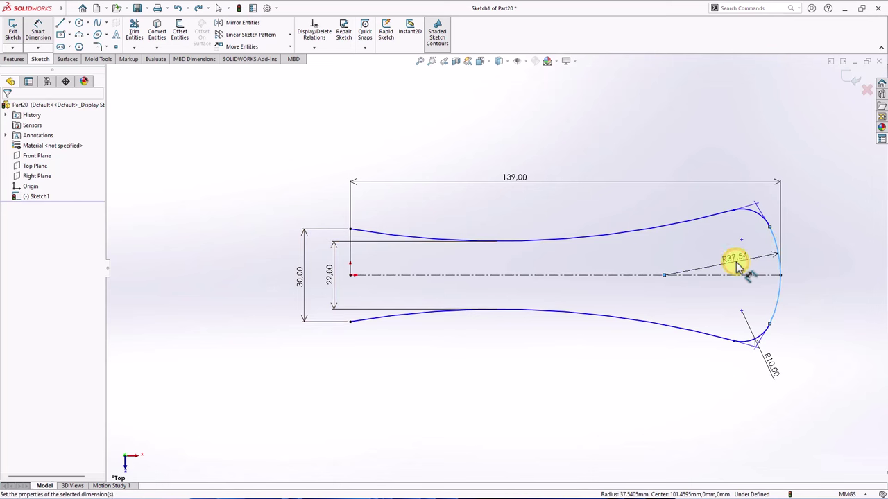
pyautogui.click(738, 266)
pyautogui.write('20')
pyautogui.click(696, 249)
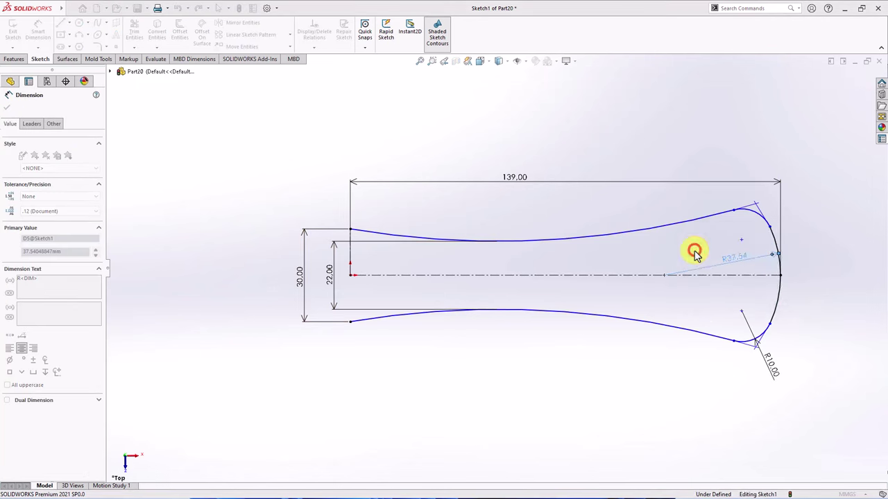
pyautogui.click(673, 143)
pyautogui.rightClick(672, 144)
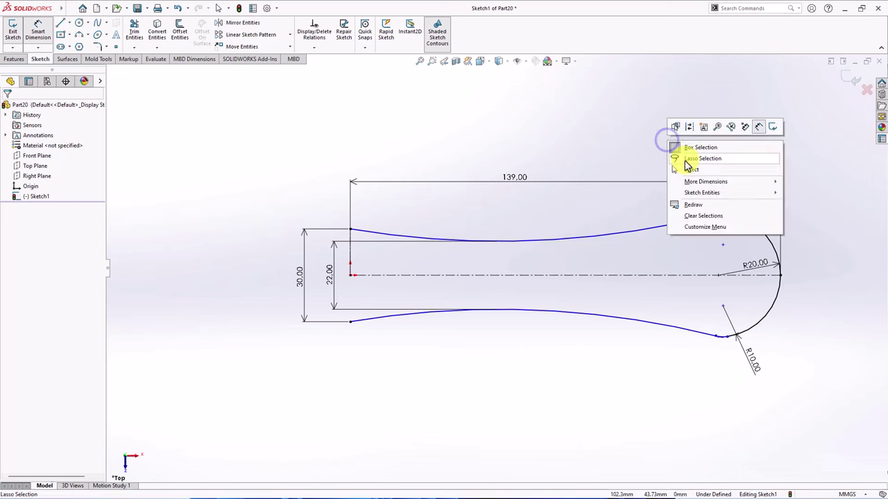
# Reshape the outline's rounded end by pulling the upper fillet corner toward the end arc.
pyautogui.click(691, 166)
pyautogui.moveTo(728, 213); pyautogui.dragTo(765, 243)
pyautogui.click(848, 315)
# Offset the horizontal centerline 15.75 mm to both sides as dimensioned construction lines.
pyautogui.click(179, 31)
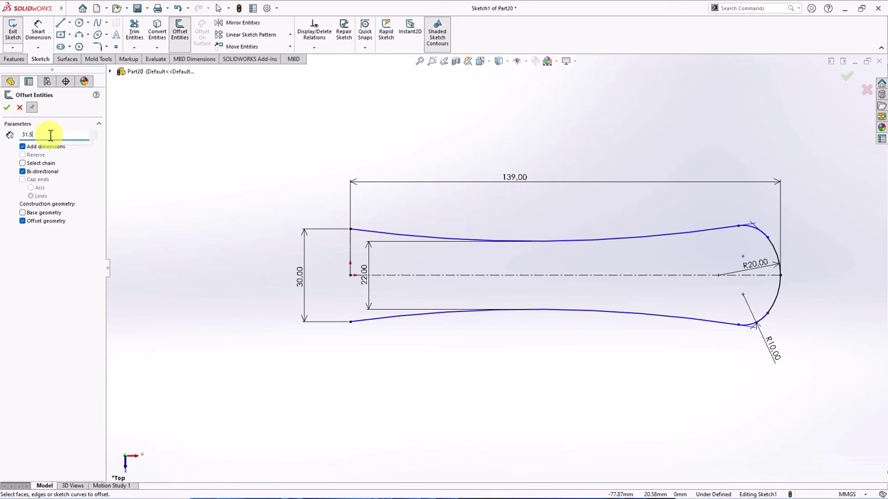
pyautogui.click(548, 275)
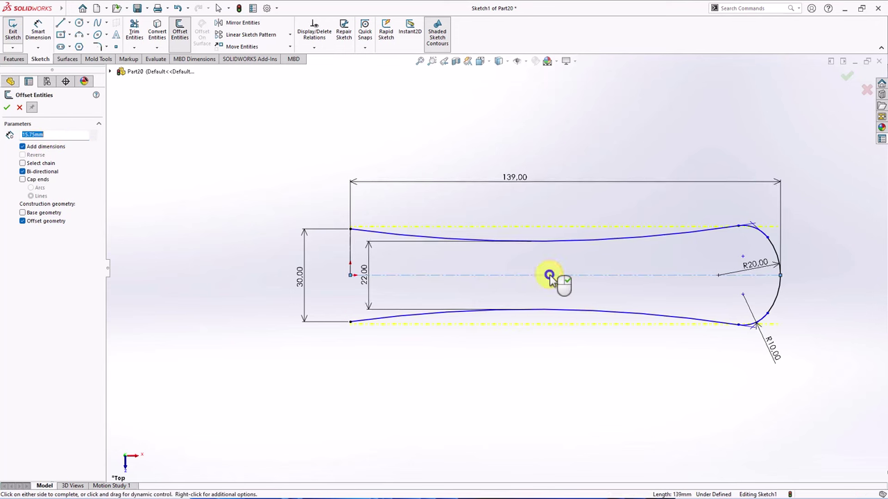
pyautogui.click(16, 110)
# Add a tangent relation between the upper fillet arc and the upper offset construction line.
pyautogui.click(314, 48)
pyautogui.click(327, 71)
pyautogui.scroll(-2, 749, 244)
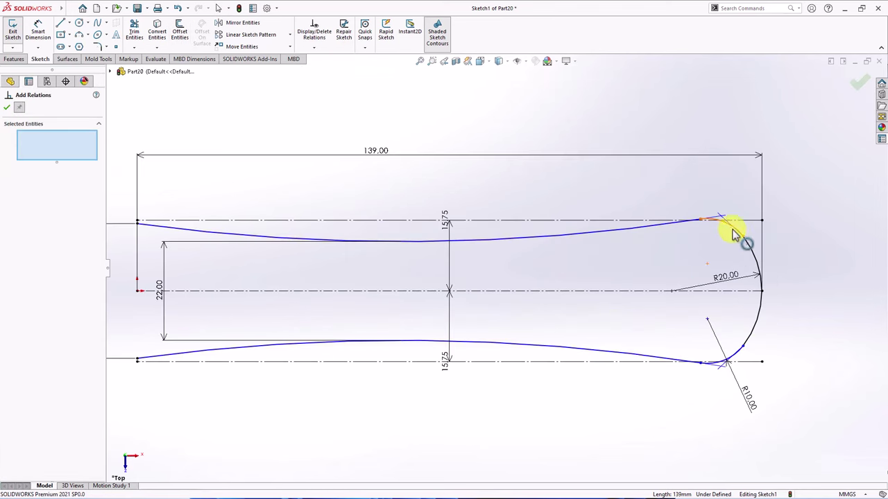
pyautogui.click(732, 230)
pyautogui.click(739, 223)
pyautogui.click(10, 257)
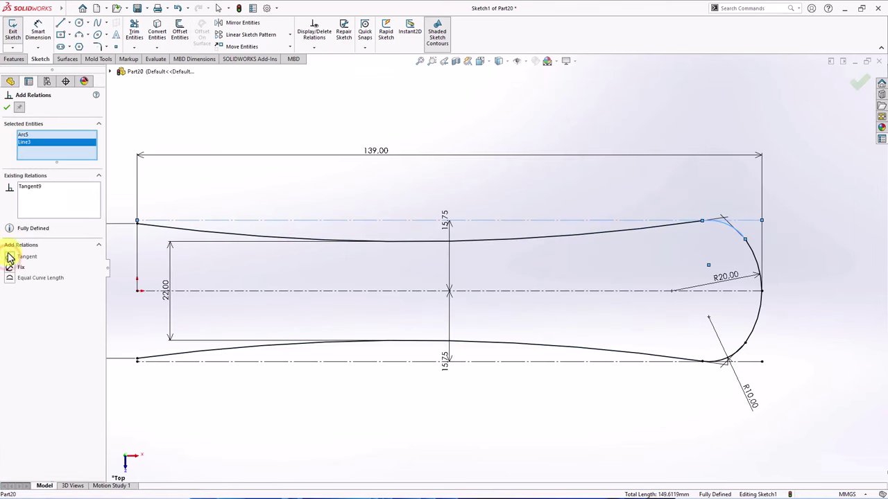
pyautogui.click(7, 108)
# Finish the top-view outline sketch and start a new sketch on the Front Plane.
pyautogui.press('f')
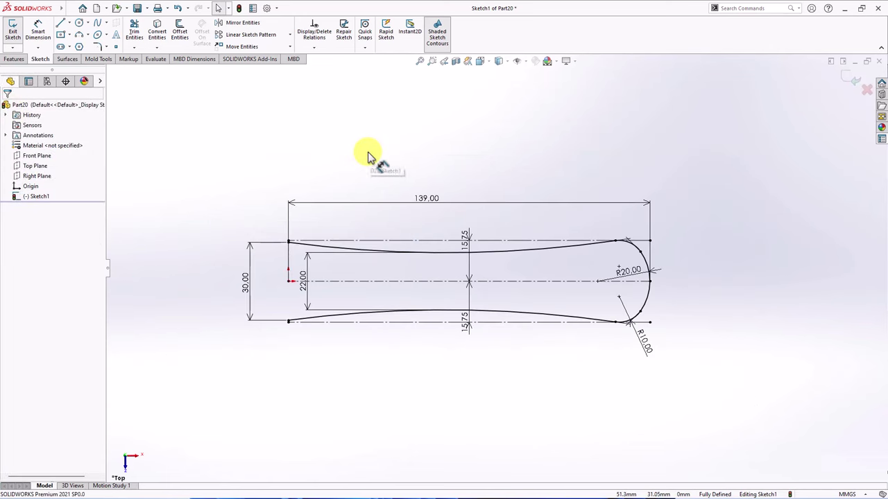
pyautogui.moveTo(368, 146); pyautogui.dragTo(354, 97, button='middle')
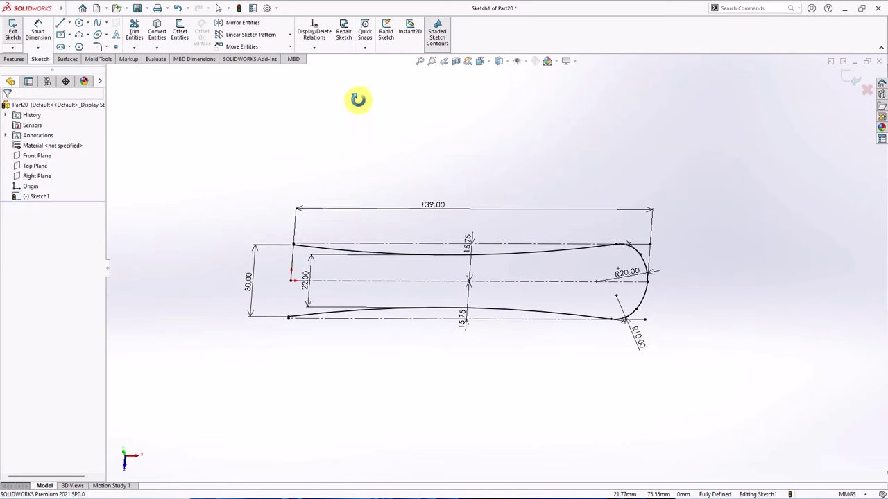
pyautogui.click(849, 77)
pyautogui.click(751, 156)
pyautogui.moveTo(727, 208); pyautogui.dragTo(714, 174, button='middle')
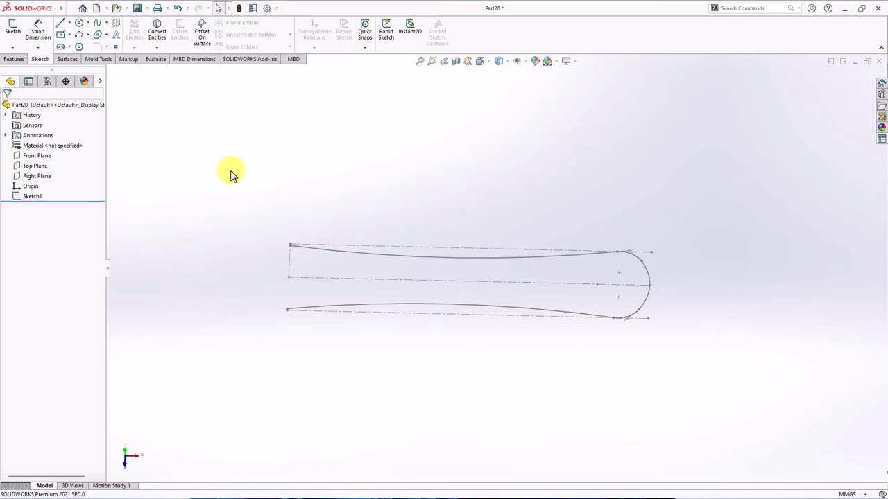
pyautogui.click(31, 158)
pyautogui.moveTo(153, 196); pyautogui.dragTo(161, 154, button='middle')
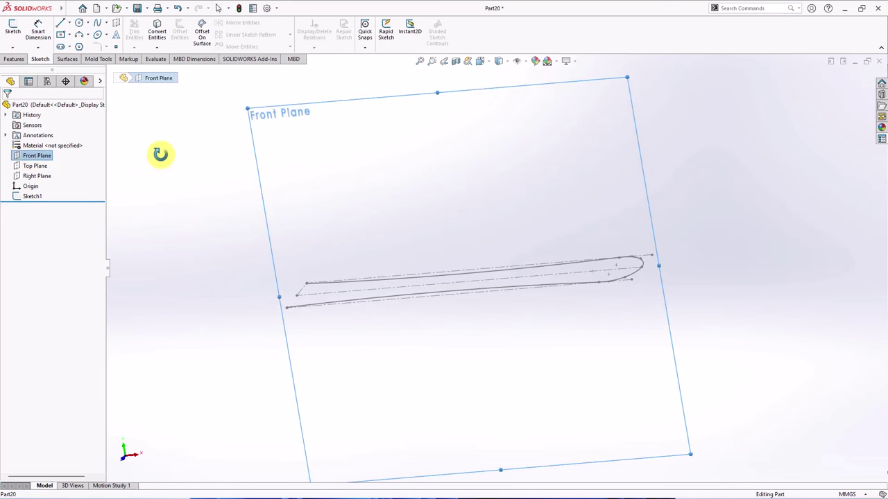
pyautogui.click(20, 144)
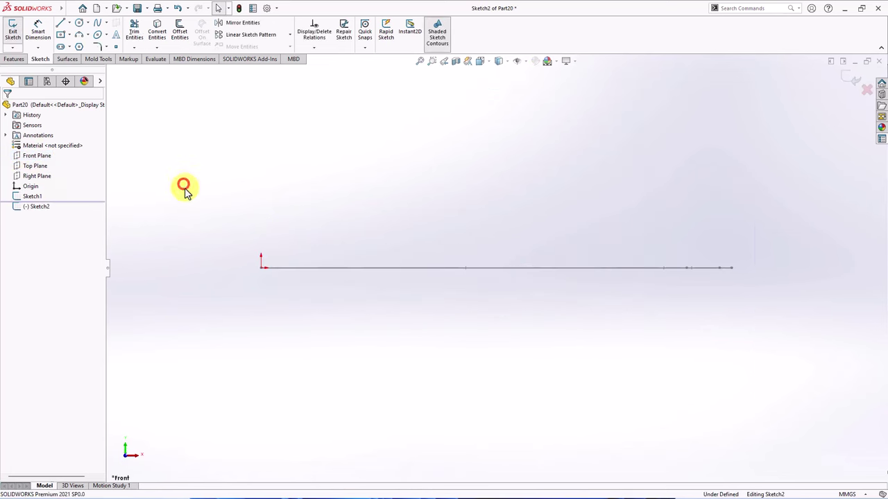
# Convert the outline sketch's entities into the new sketch and make them construction geometry.
pyautogui.click(32, 199)
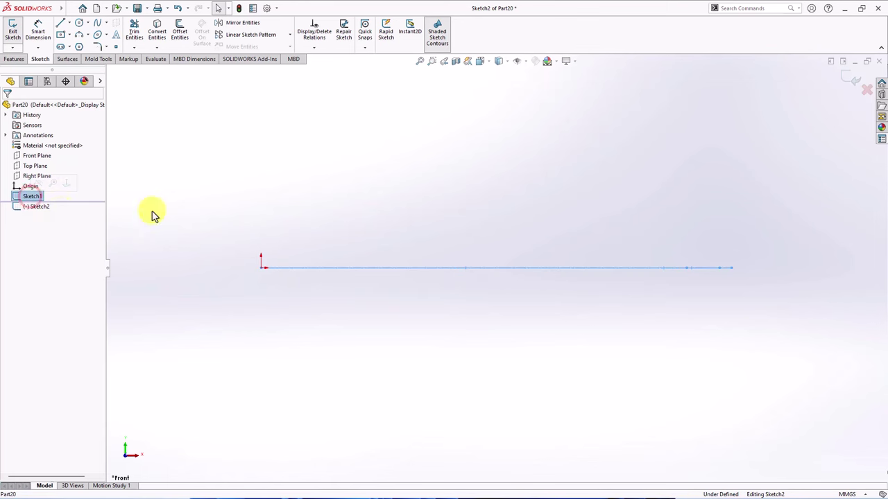
pyautogui.moveTo(220, 188)
pyautogui.mouseDown()
pyautogui.moveTo(513, 298)
pyautogui.moveTo(763, 319)
pyautogui.mouseUp()
pyautogui.click(777, 293)
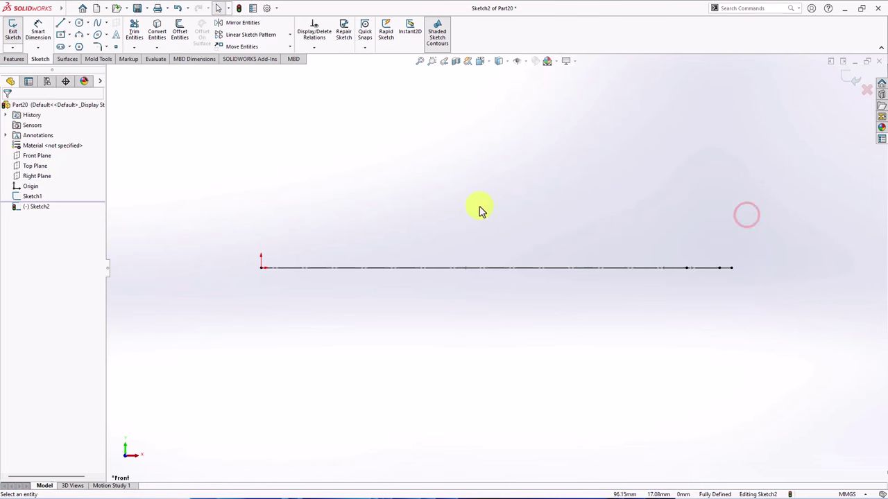
# Hide the top-view outline sketch.
pyautogui.click(29, 197)
pyautogui.click(32, 183)
pyautogui.click(336, 200)
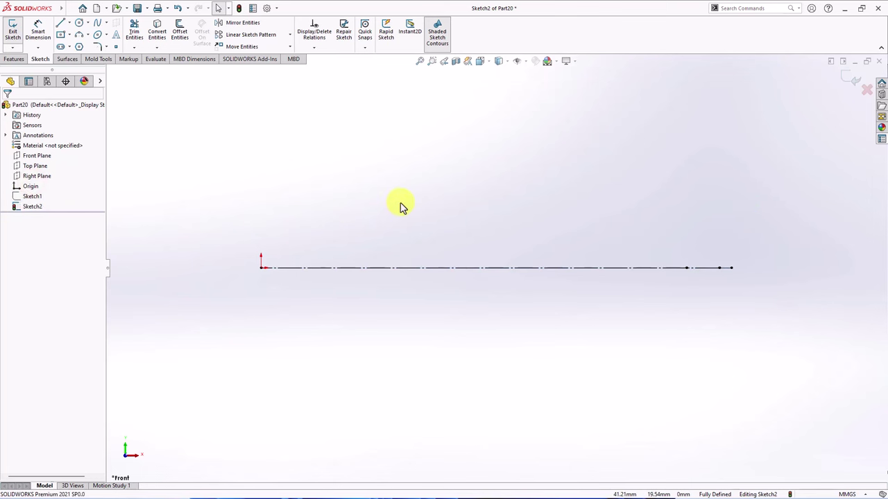
# Offset the projected baseline 0.75 mm upward and that new line another 11 mm upward, as construction geometry.
pyautogui.click(179, 33)
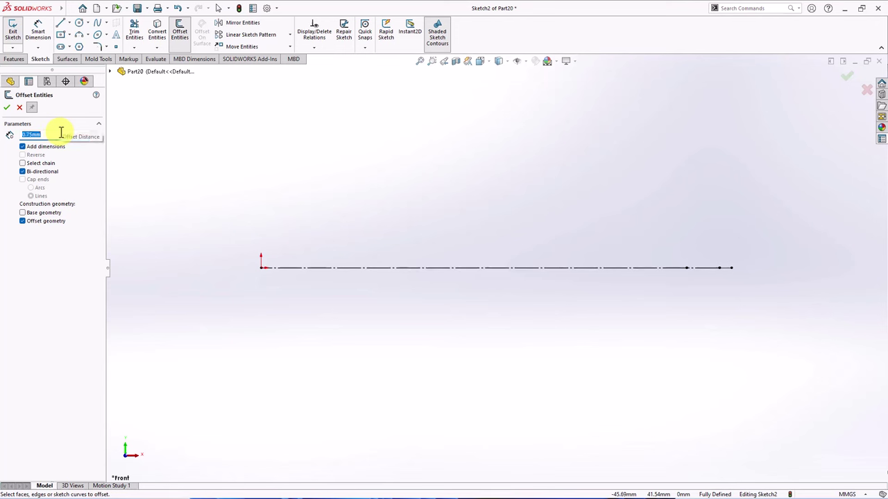
pyautogui.click(293, 269)
pyautogui.click(6, 107)
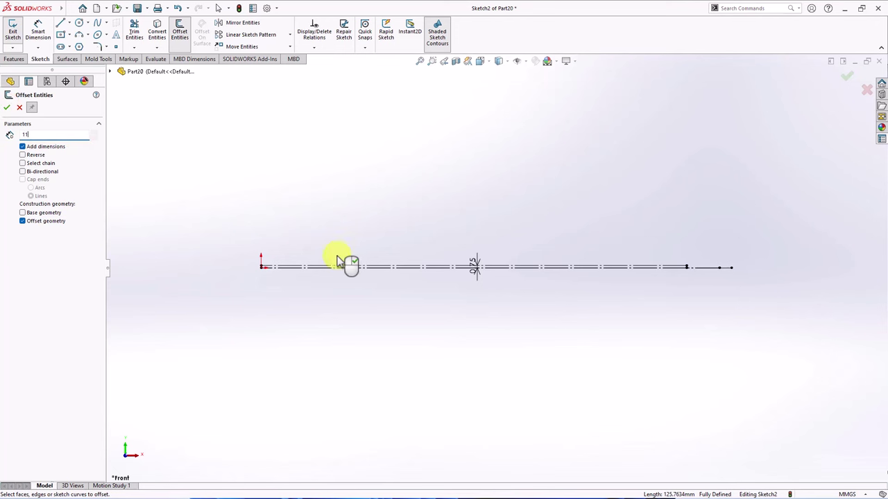
pyautogui.write('11')
pyautogui.press('Return')
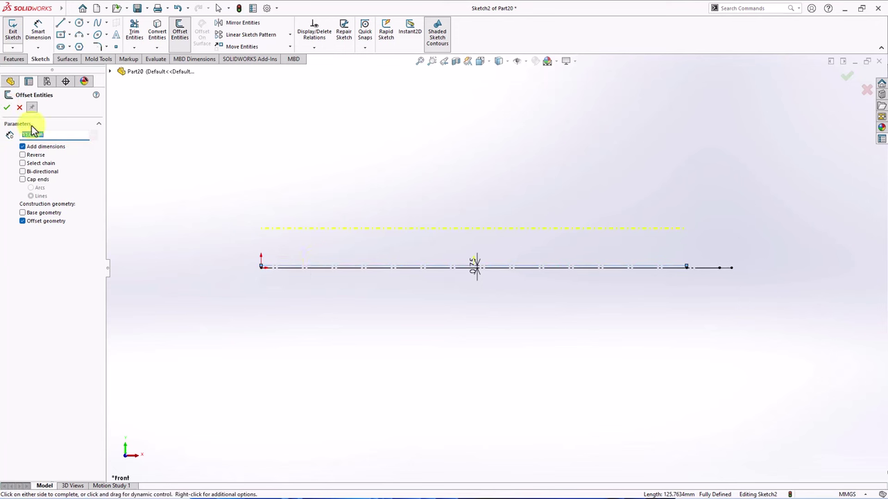
pyautogui.click(7, 108)
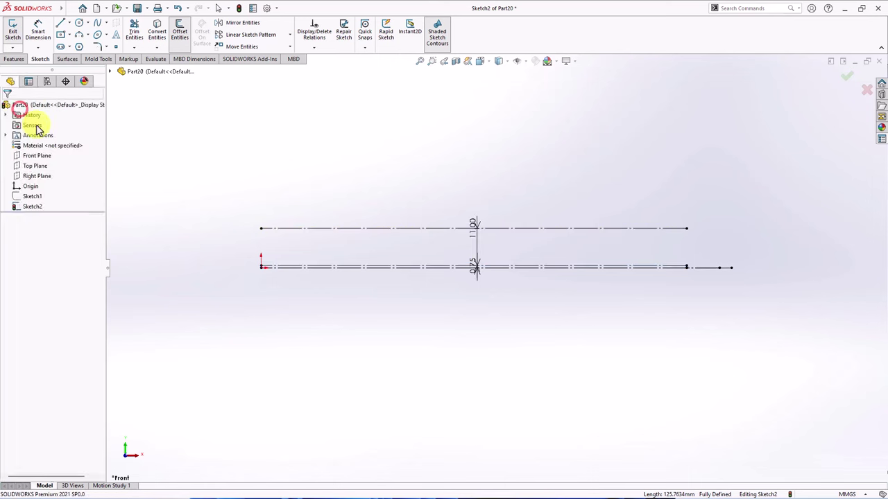
# Draw a three-point arc from the 0.75 mm offset line's origin-side end to near its far end, tangent to the upper construction line.
pyautogui.click(77, 36)
pyautogui.scroll(-3, 272, 273)
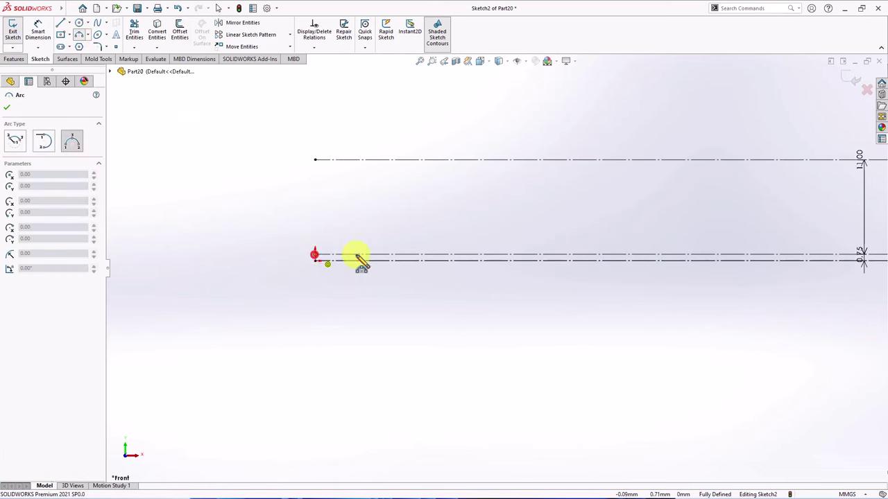
pyautogui.click(315, 255)
pyautogui.scroll(6, 491, 241)
pyautogui.scroll(-5, 736, 274)
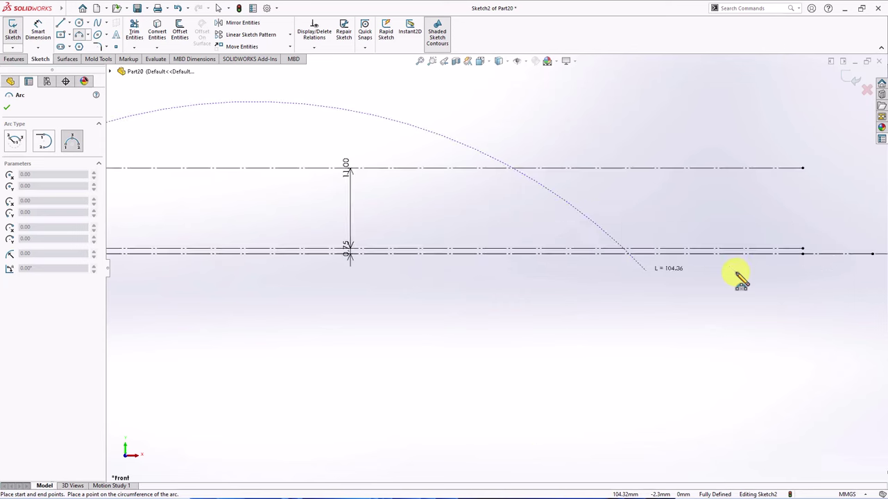
pyautogui.scroll(-3, 832, 273)
pyautogui.click(745, 235)
pyautogui.scroll(2, 690, 211)
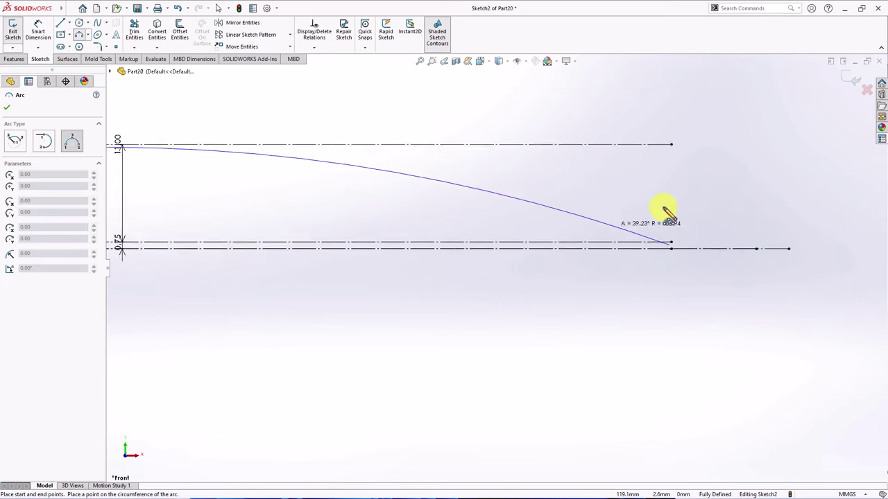
pyautogui.scroll(2, 485, 229)
pyautogui.click(311, 197)
pyautogui.rightClick(312, 196)
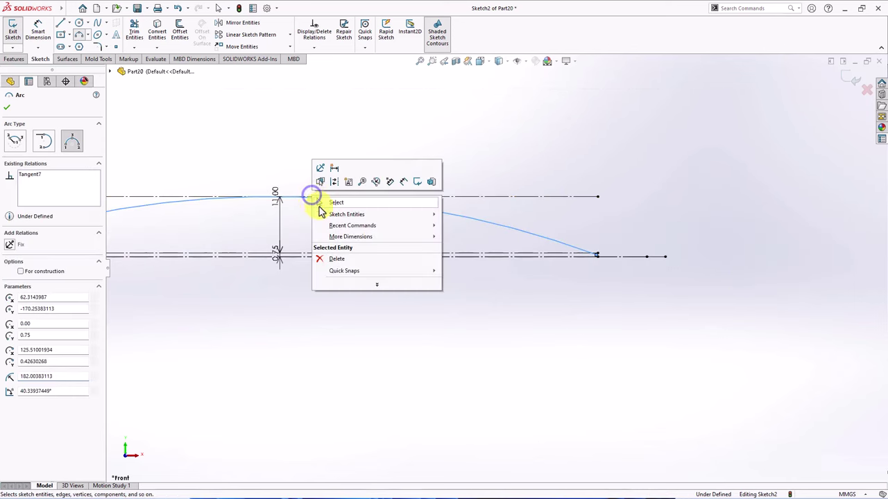
pyautogui.click(331, 203)
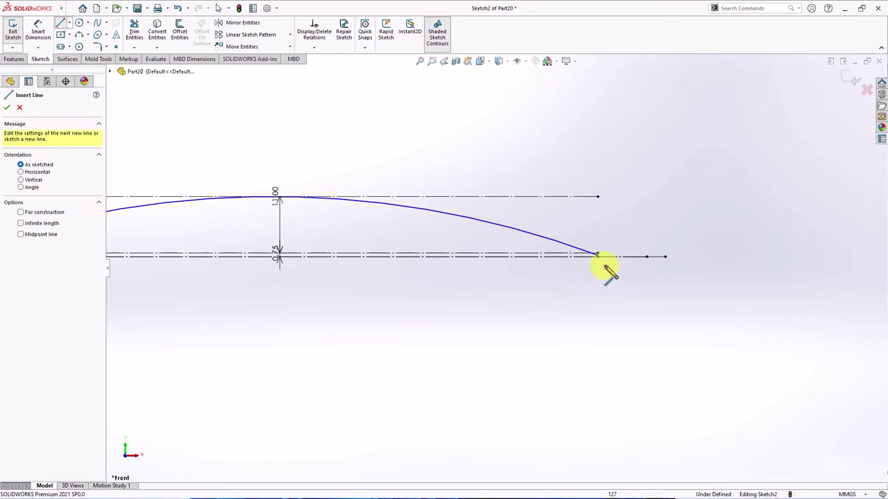
# Draw a rising line about 14 mm long from the arc's far end, its endpoint vertically aligned above the projected baseline's end point.
pyautogui.scroll(-2, 555, 246)
pyautogui.click(535, 236)
pyautogui.scroll(2, 624, 232)
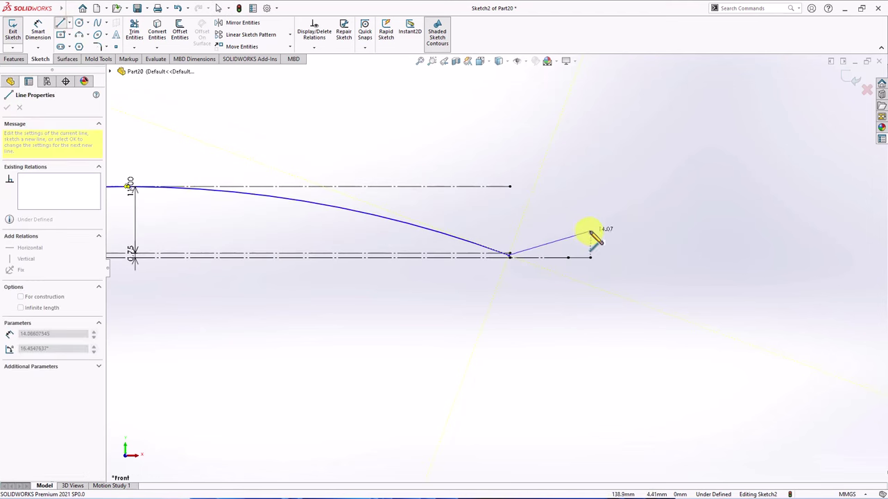
pyautogui.click(590, 233)
pyautogui.press('Escape')
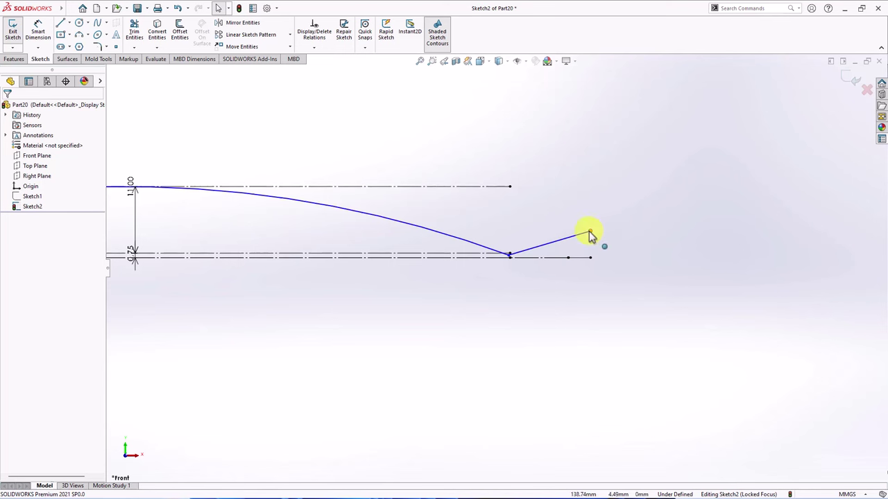
pyautogui.click(590, 232)
pyautogui.keyDown('ctrl'); pyautogui.click(590, 257); pyautogui.keyUp('ctrl')
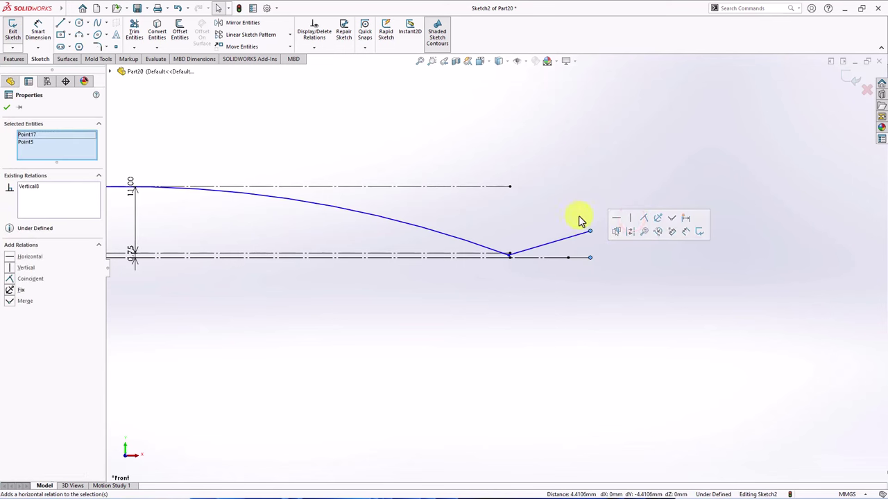
pyautogui.click(557, 284)
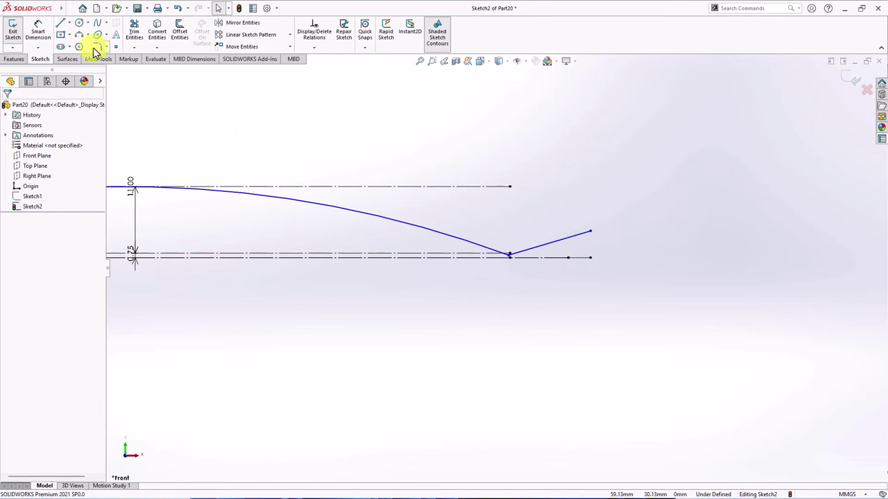
# Apply an 8 mm sketch fillet to the corner between the long arc and the rising line.
pyautogui.click(56, 198)
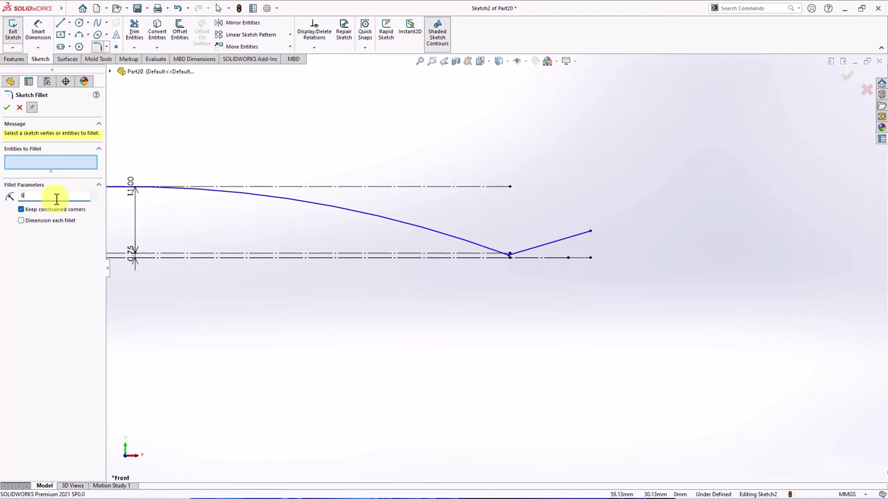
pyautogui.scroll(-3, 515, 263)
pyautogui.click(489, 267)
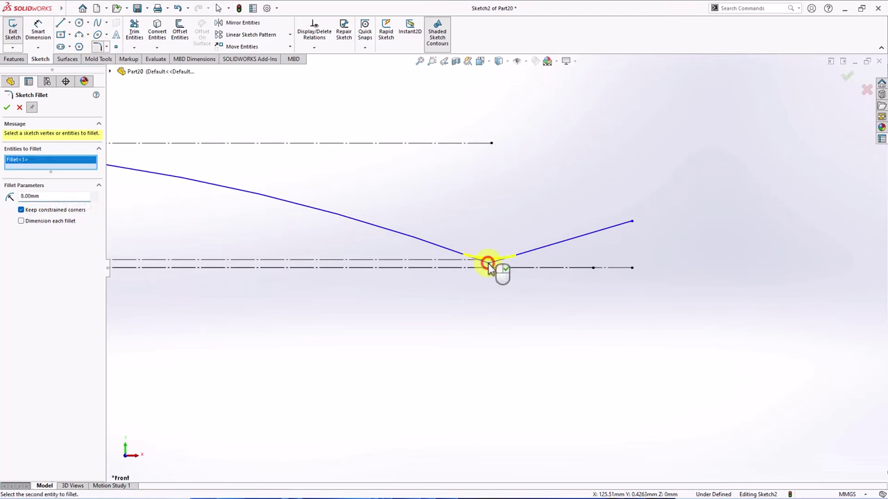
pyautogui.click(5, 108)
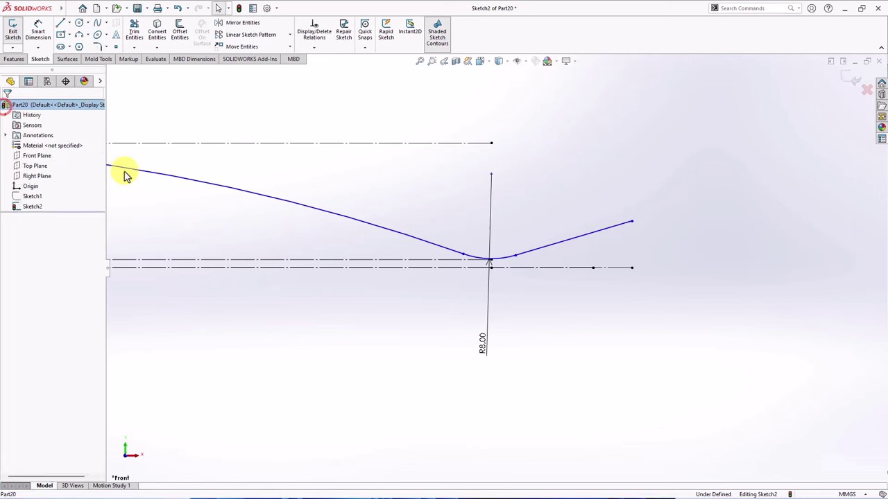
# Dimension the angle between the rising line and the projected baseline as 20°.
pyautogui.scroll(6, 458, 257)
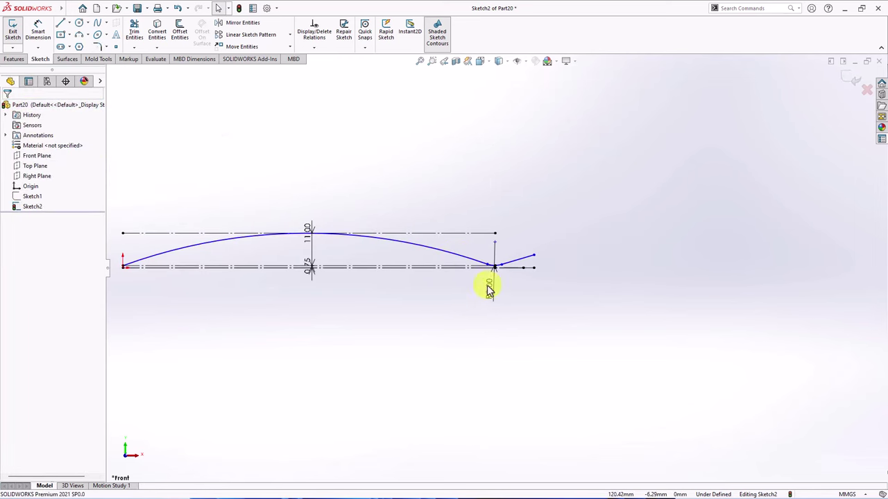
pyautogui.scroll(-6, 489, 277)
pyautogui.click(38, 31)
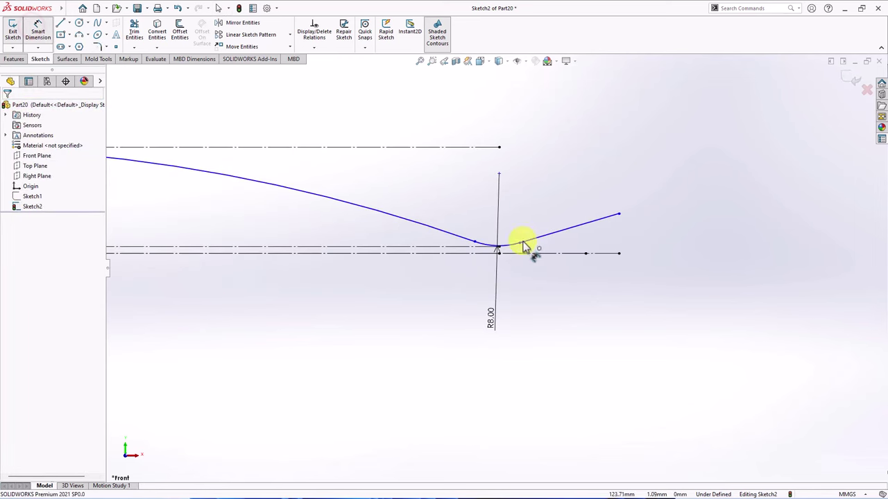
pyautogui.click(571, 231)
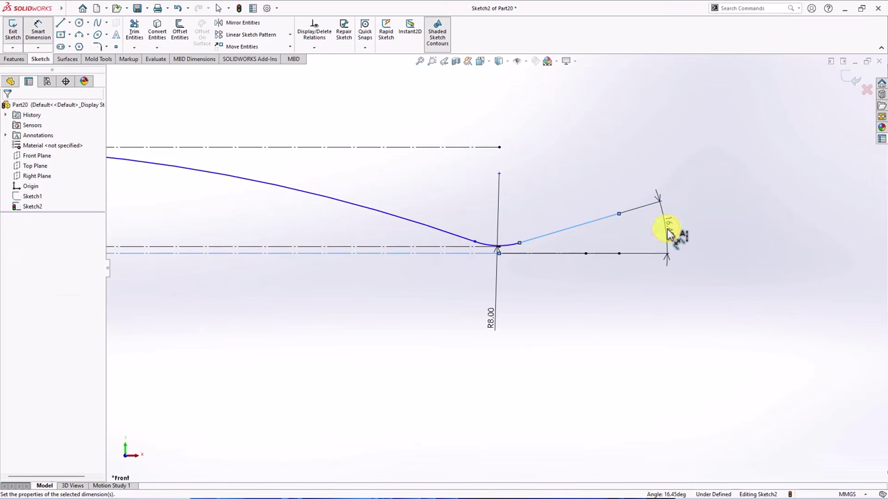
pyautogui.click(668, 234)
pyautogui.write('20')
pyautogui.click(628, 219)
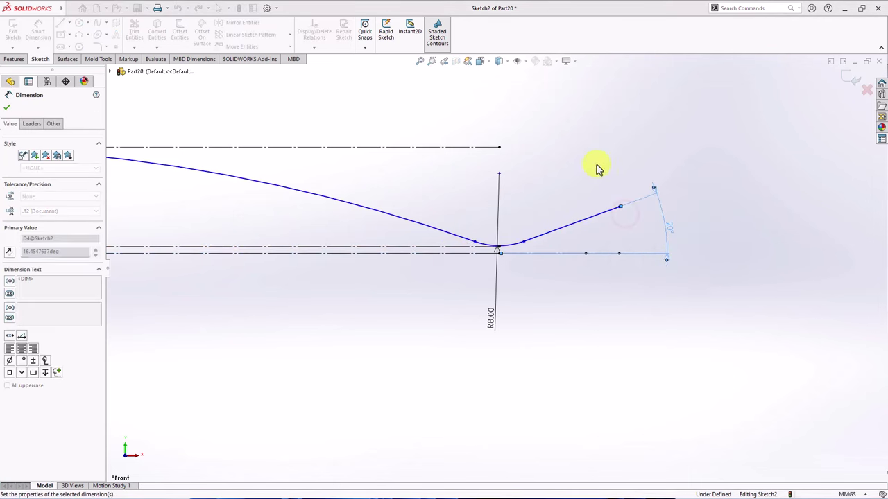
pyautogui.click(596, 164)
pyautogui.rightClick(596, 164)
pyautogui.click(619, 194)
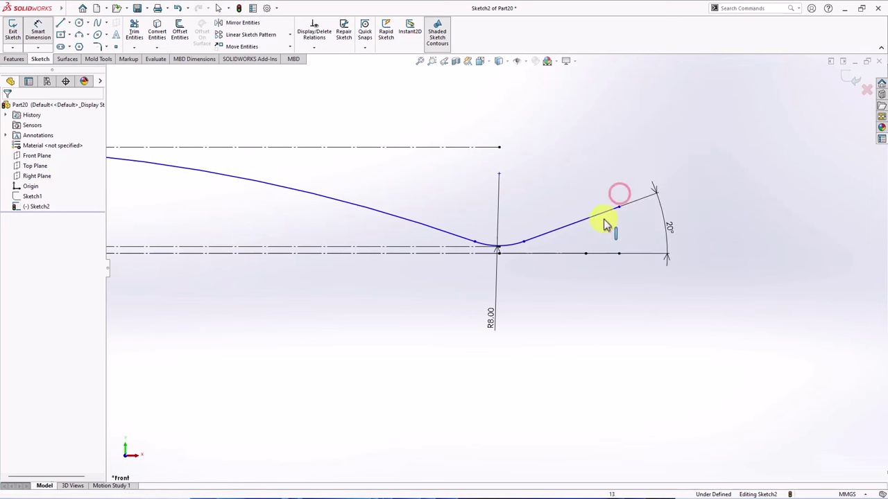
# Add a tangent relation between the 8 mm fillet arc and the 0.75 mm offset construction line.
pyautogui.click(517, 243)
pyautogui.keyDown('ctrl'); pyautogui.click(453, 247); pyautogui.keyUp('ctrl')
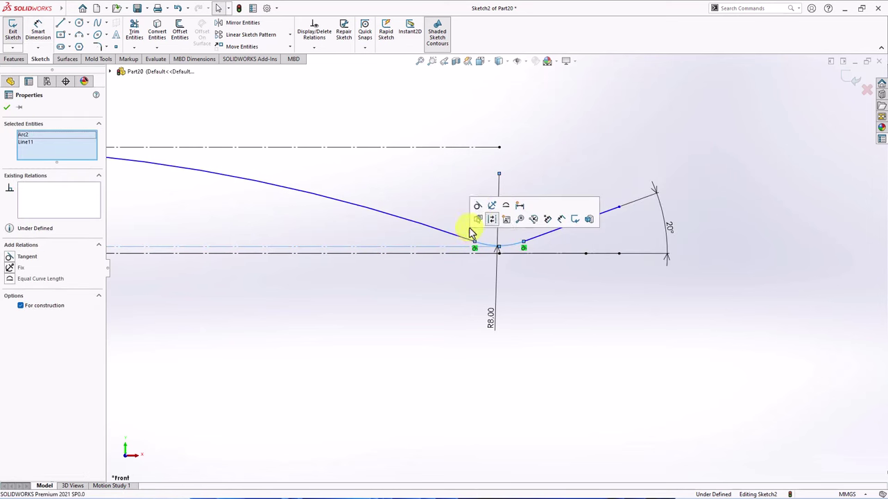
pyautogui.click(476, 206)
pyautogui.click(588, 156)
# Make the 8 mm fillet arc's start point vertical with the projected baseline point below it and finish the side-profile sketch.
pyautogui.click(477, 245)
pyautogui.scroll(-2, 503, 260)
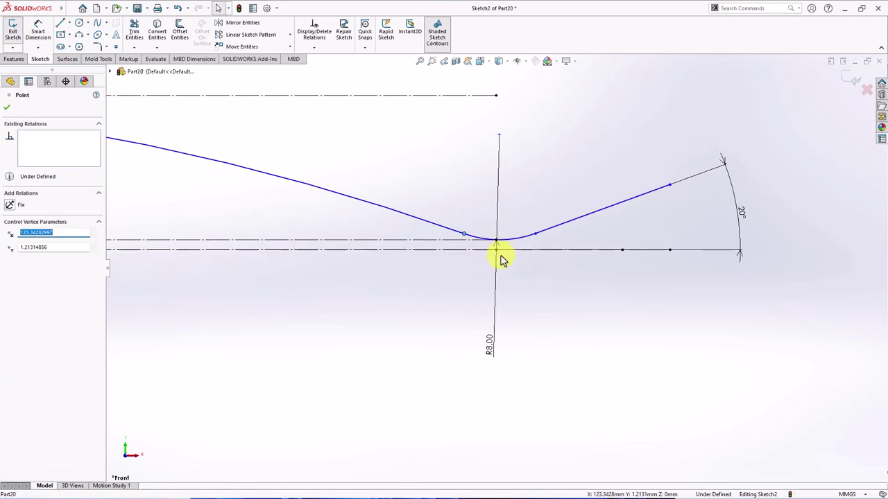
pyautogui.keyDown('ctrl'); pyautogui.click(500, 247); pyautogui.keyUp('ctrl')
pyautogui.click(530, 213)
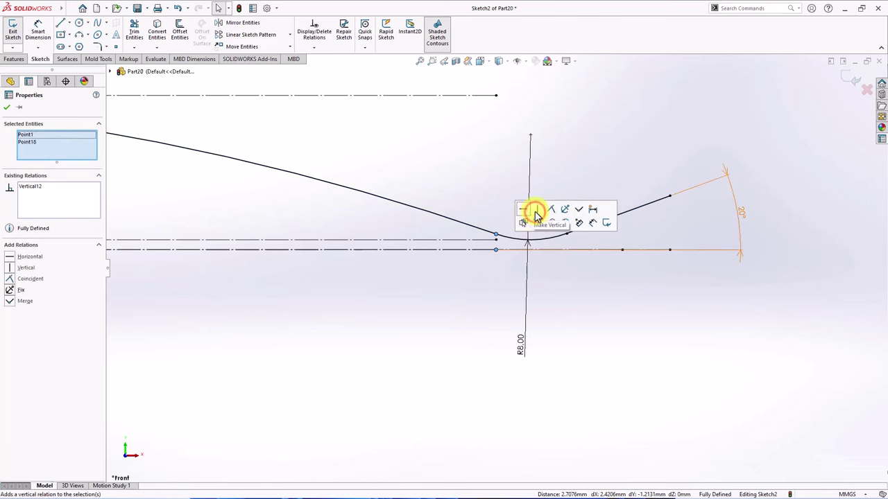
pyautogui.click(585, 157)
pyautogui.scroll(5, 584, 156)
pyautogui.moveTo(587, 169); pyautogui.dragTo(566, 220, button='middle')
pyautogui.click(853, 80)
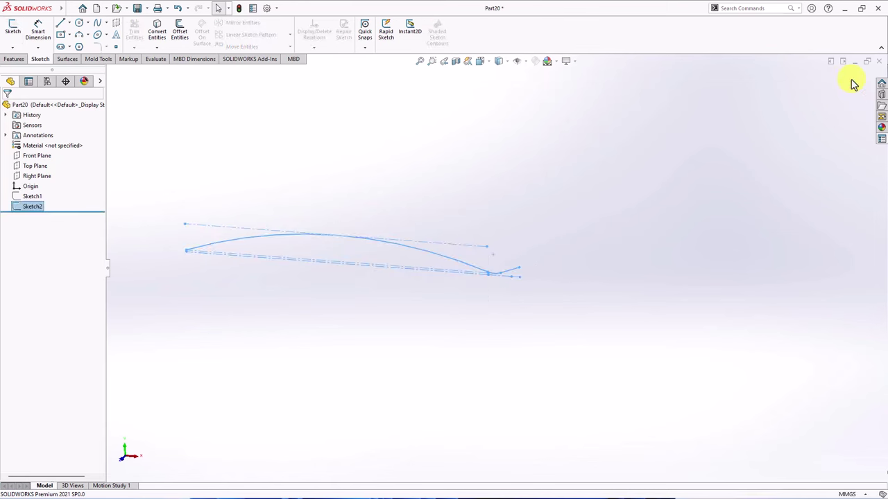
# Create a projected curve from Sketch1 and Sketch2 with the sketch-on-sketch projection type.
pyautogui.click(14, 59)
pyautogui.click(392, 41)
pyautogui.click(410, 59)
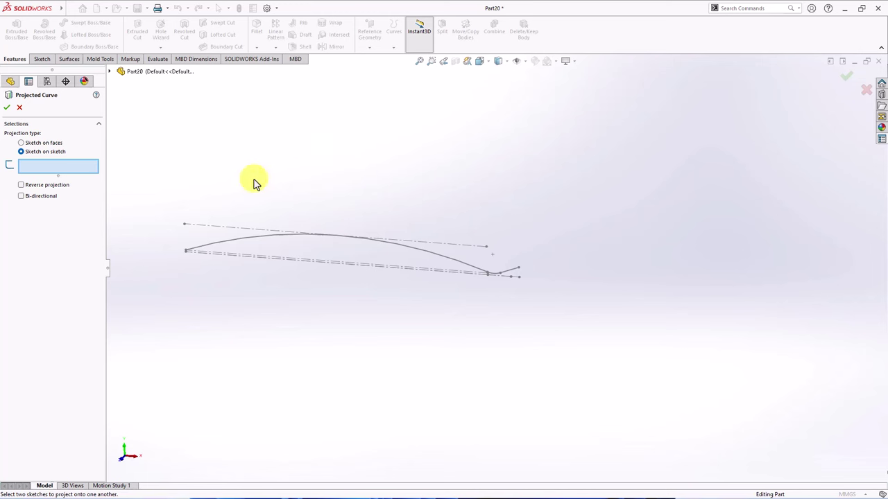
pyautogui.moveTo(253, 179); pyautogui.dragTo(138, 148, button='middle')
pyautogui.click(114, 74)
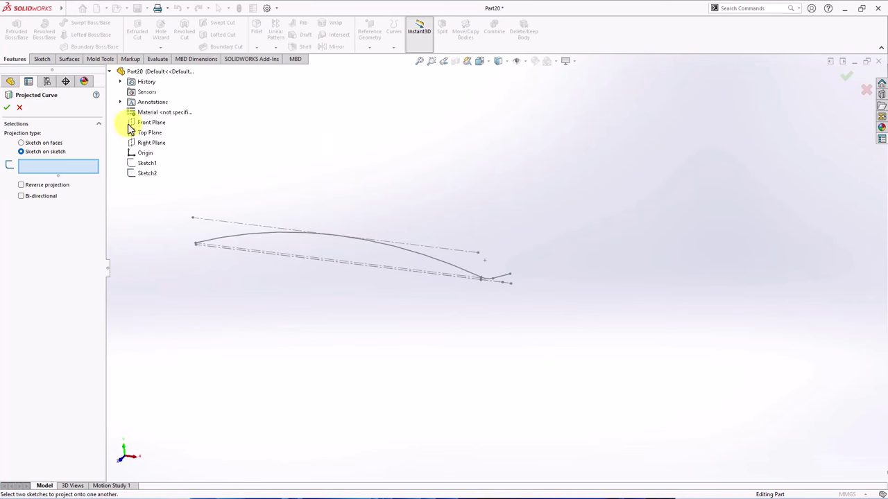
pyautogui.click(147, 164)
pyautogui.click(271, 235)
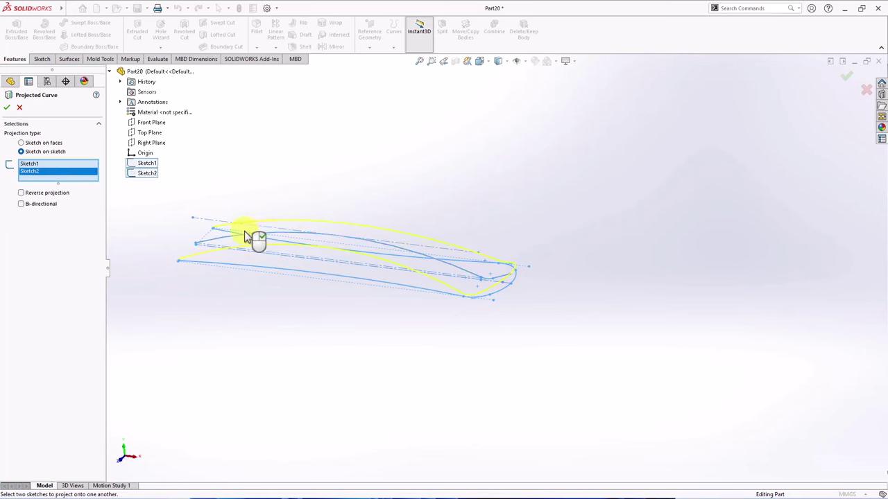
pyautogui.click(5, 108)
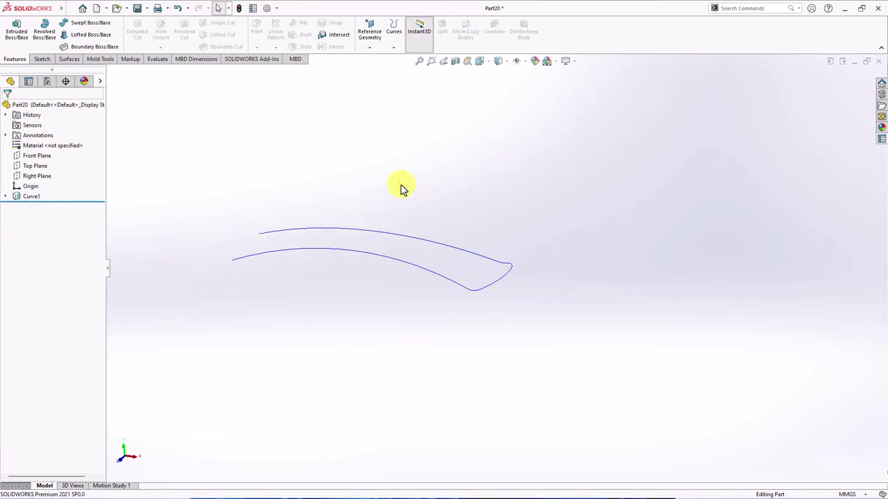
# Start a new sketch on the Front Plane and show Sketch2 as a reference.
pyautogui.scroll(-2, 316, 198)
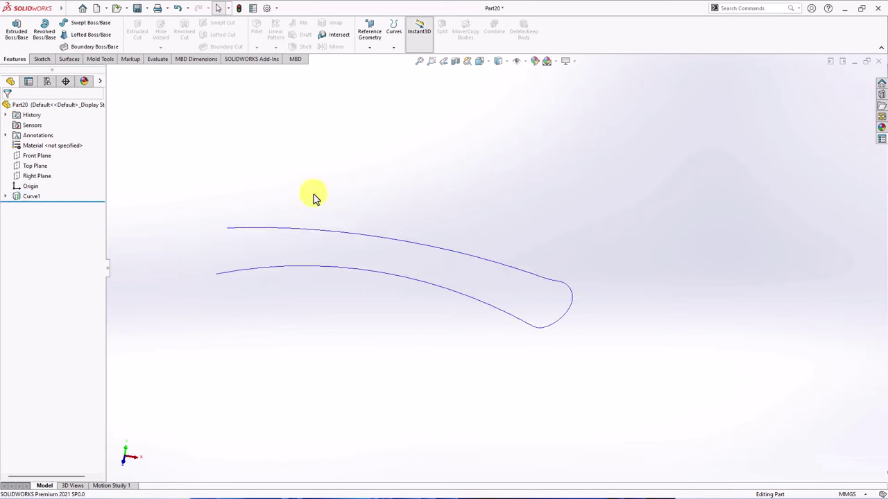
pyautogui.click(32, 160)
pyautogui.click(44, 148)
pyautogui.click(7, 198)
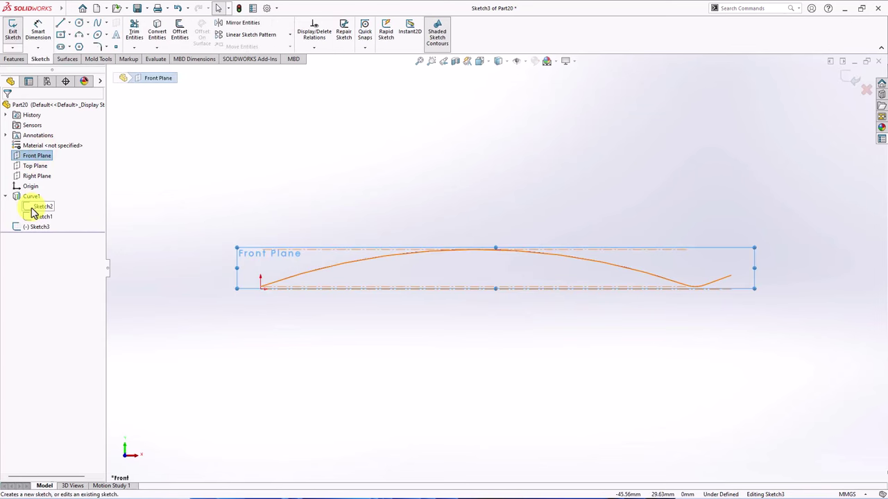
pyautogui.click(31, 208)
pyautogui.click(264, 178)
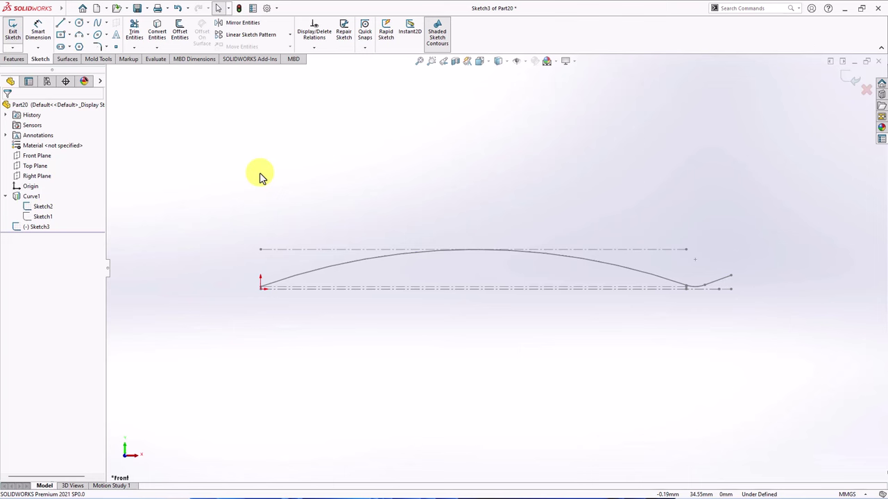
# Draw a vertical construction line about 10.4 mm long upward from the origin.
pyautogui.click(70, 24)
pyautogui.click(70, 44)
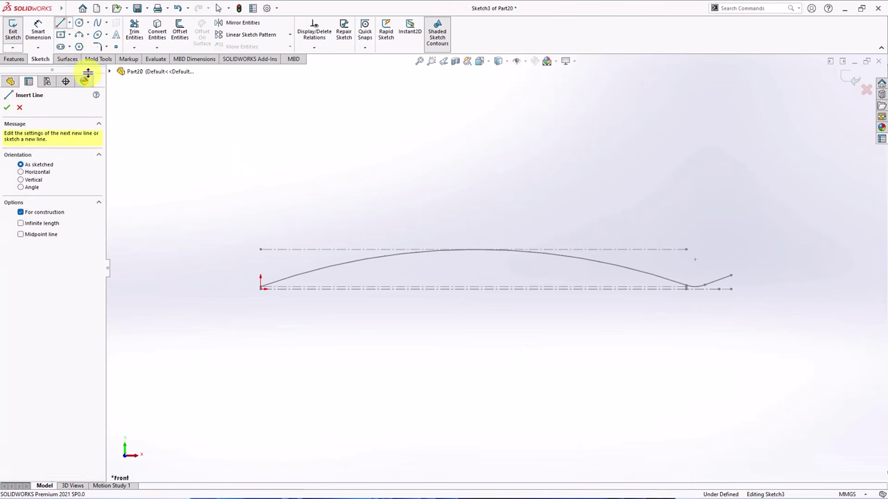
pyautogui.moveTo(260, 290); pyautogui.dragTo(262, 266)
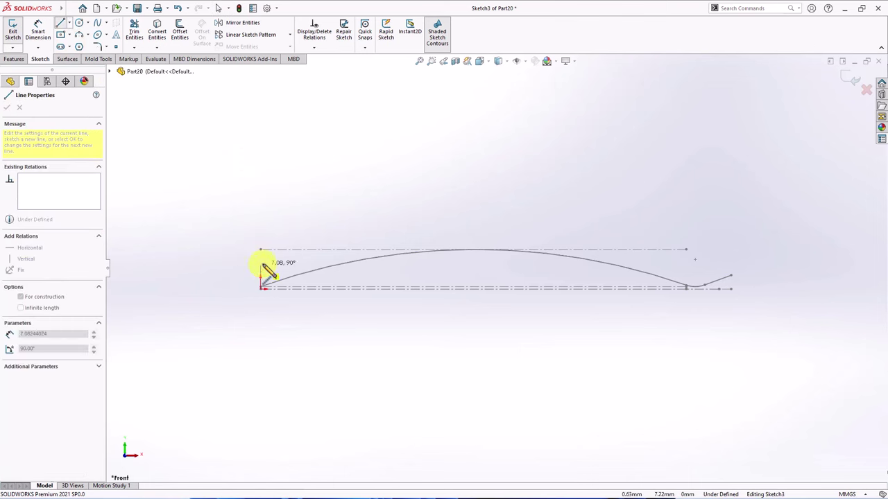
pyautogui.rightClick(260, 254)
pyautogui.click(273, 253)
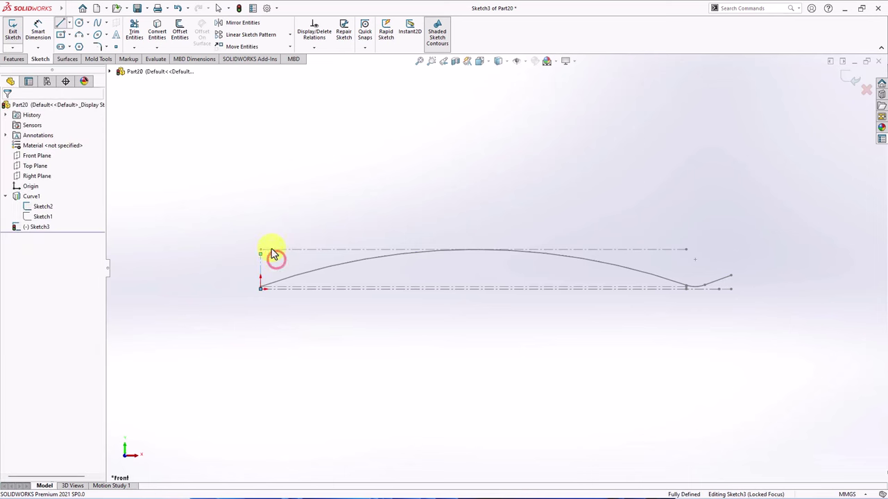
# Draw a 3-point arc of about 225 mm radius from the vertical construction line's upper end to above the side profile's far end.
pyautogui.click(79, 34)
pyautogui.moveTo(260, 254); pyautogui.dragTo(734, 269)
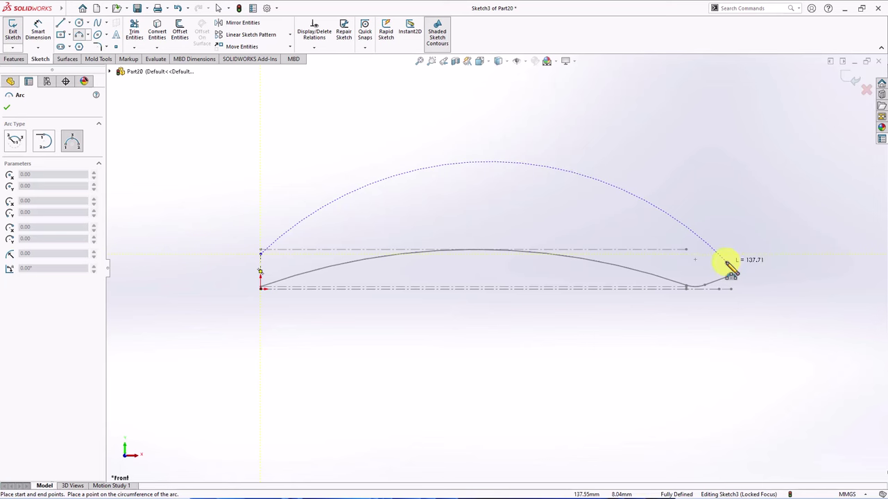
pyautogui.click(726, 260)
pyautogui.click(525, 224)
pyautogui.rightClick(525, 226)
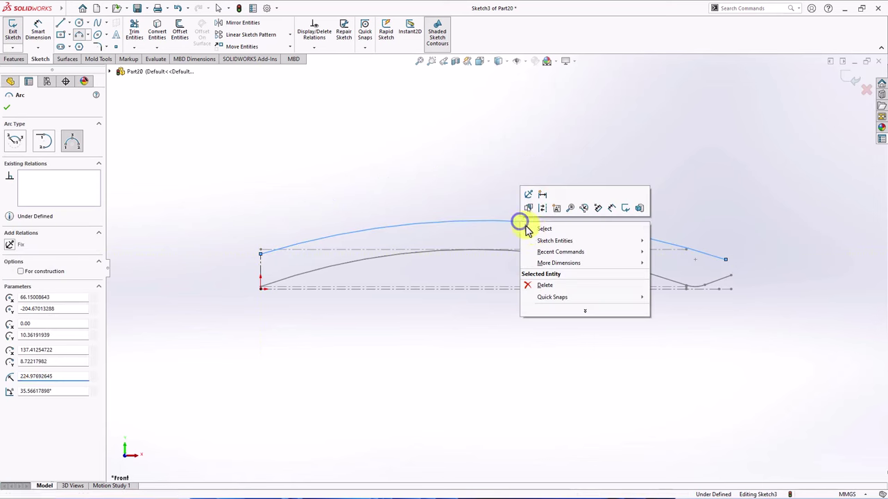
pyautogui.click(533, 229)
# Draw a construction line about 4.9 mm long from the side profile's far end to the new arc's endpoint.
pyautogui.click(70, 25)
pyautogui.click(72, 46)
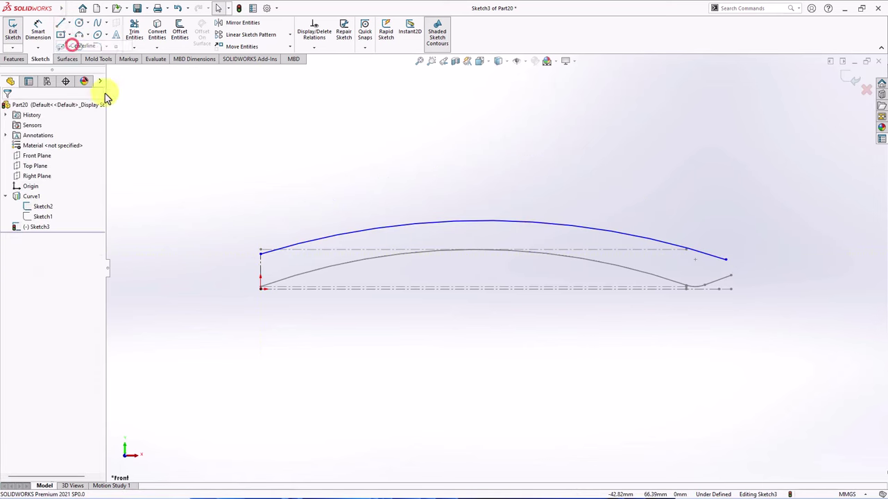
pyautogui.click(731, 275)
pyautogui.click(726, 261)
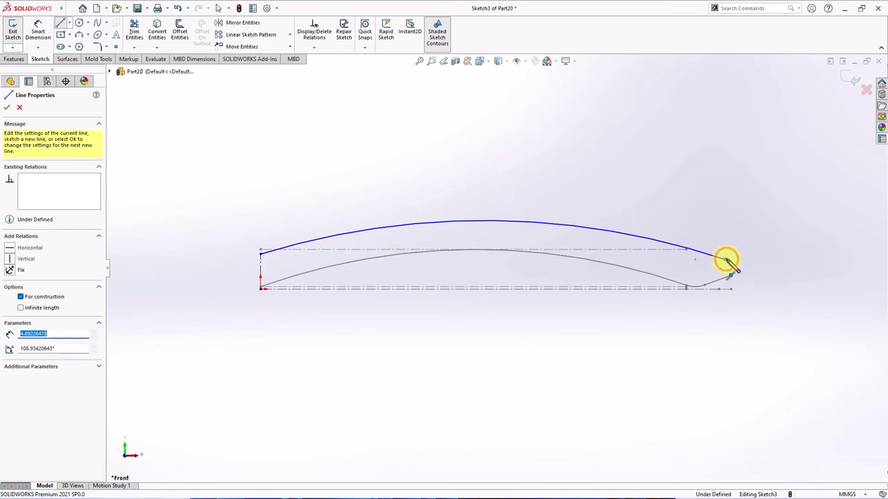
pyautogui.rightClick(726, 260)
pyautogui.click(741, 265)
# Make the short end construction line perpendicular to the side profile's rising line.
pyautogui.click(729, 267)
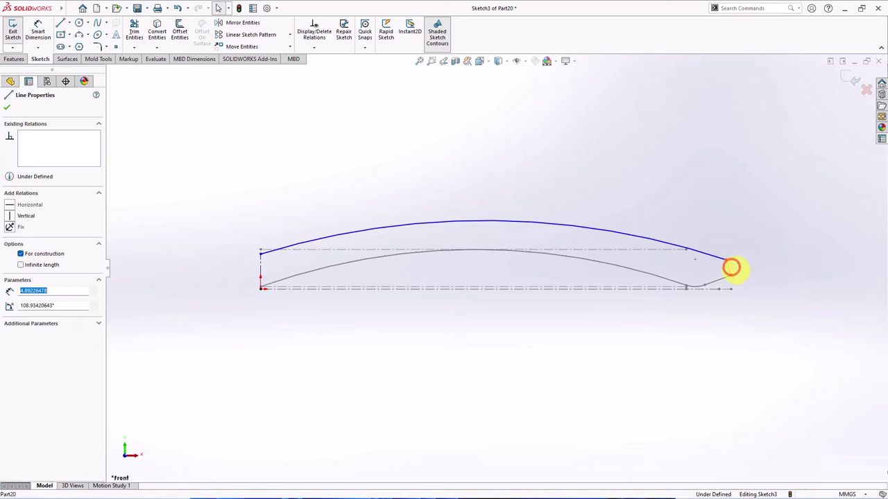
pyautogui.keyDown('ctrl'); pyautogui.click(726, 280); pyautogui.keyUp('ctrl')
pyautogui.click(765, 244)
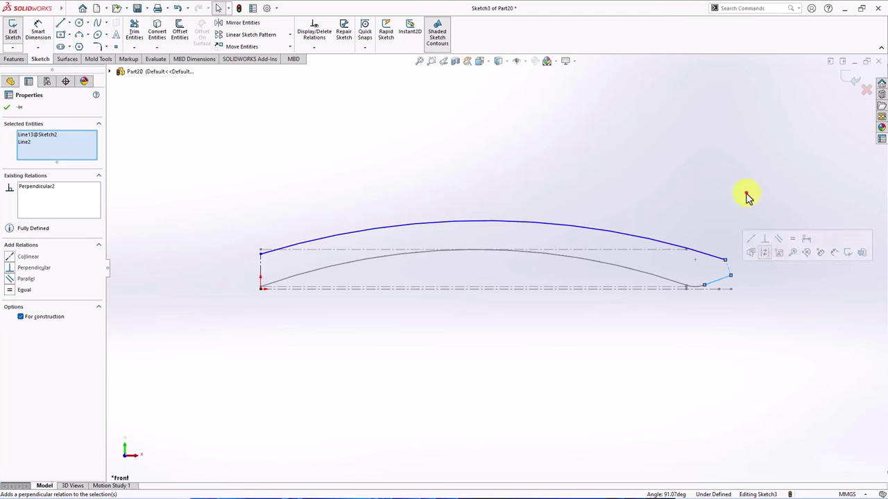
pyautogui.click(746, 194)
# Dimension the vertical distance between the upper arc's start point and the side profile's start point as 10 mm.
pyautogui.click(38, 31)
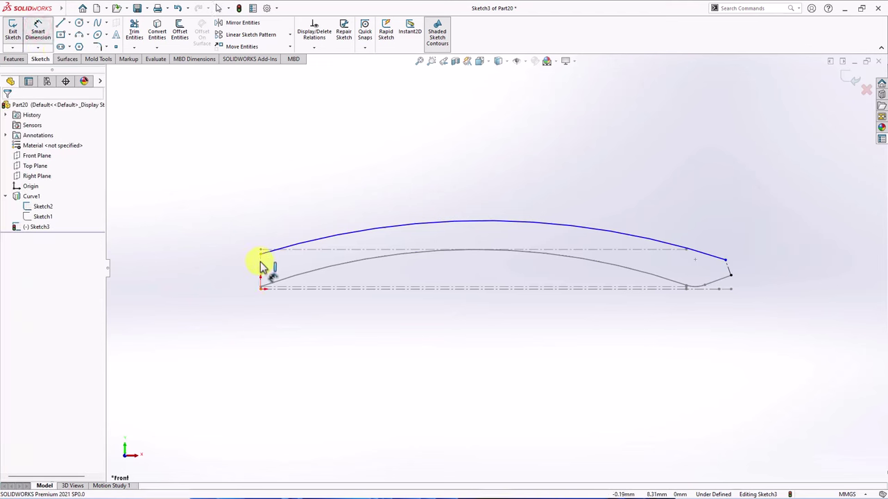
pyautogui.click(261, 254)
pyautogui.click(263, 288)
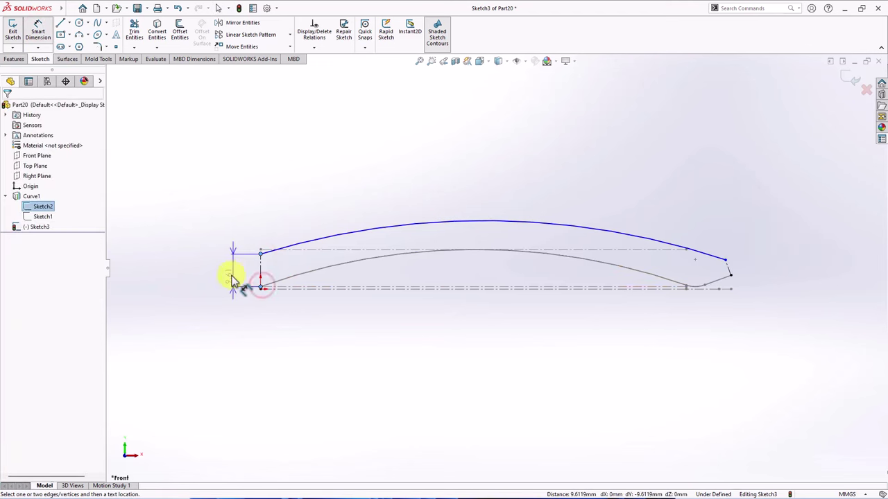
pyautogui.click(232, 276)
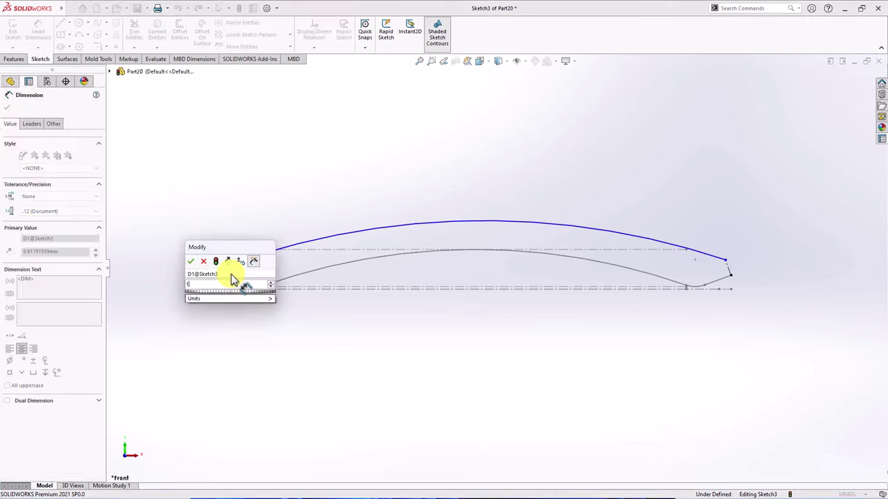
pyautogui.write('10')
pyautogui.click(190, 262)
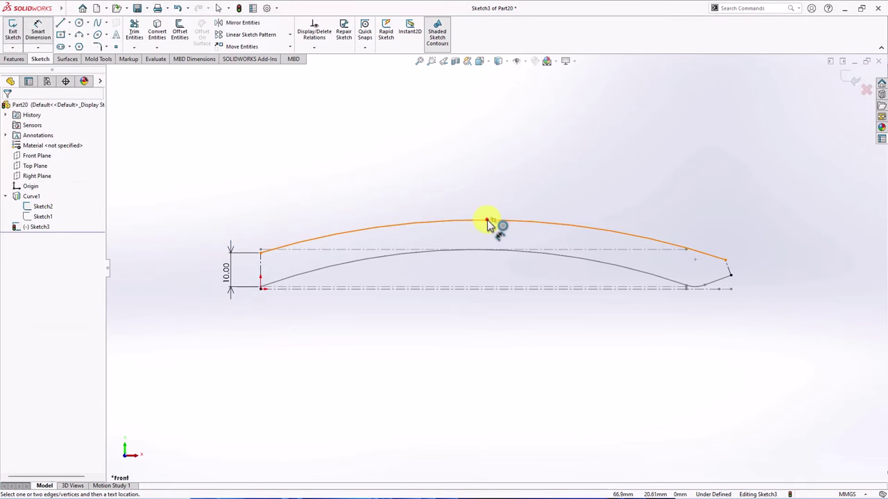
# Dimension the upper arc from Sketch2's upper horizontal construction line using the Min arc condition, and set the distance to 9 mm.
pyautogui.click(489, 223)
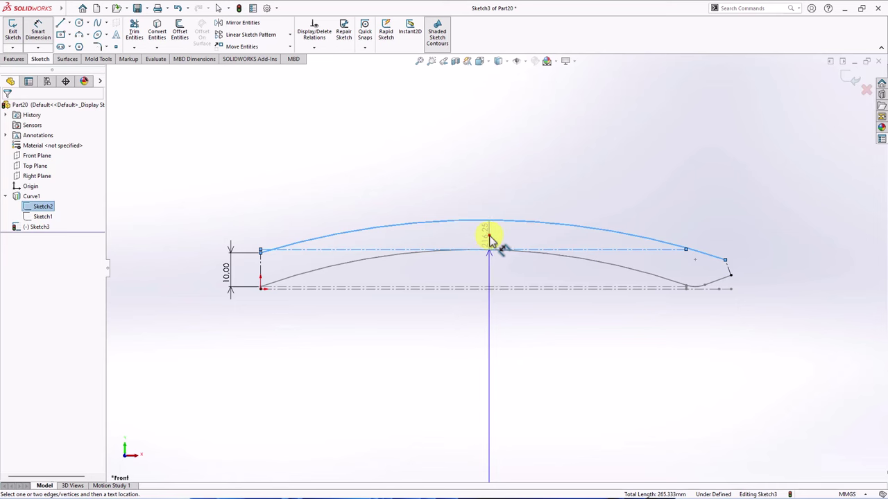
pyautogui.click(489, 239)
pyautogui.press('Return')
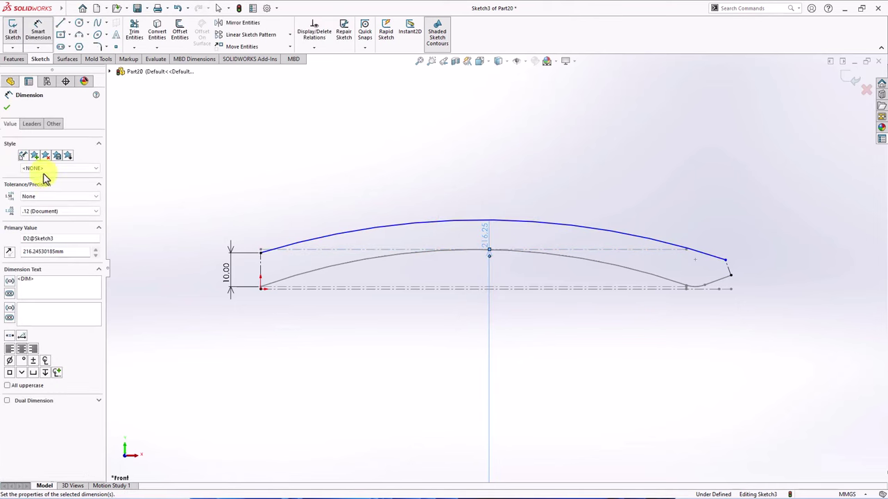
pyautogui.click(31, 124)
pyautogui.click(46, 387)
pyautogui.moveTo(476, 268); pyautogui.dragTo(482, 211)
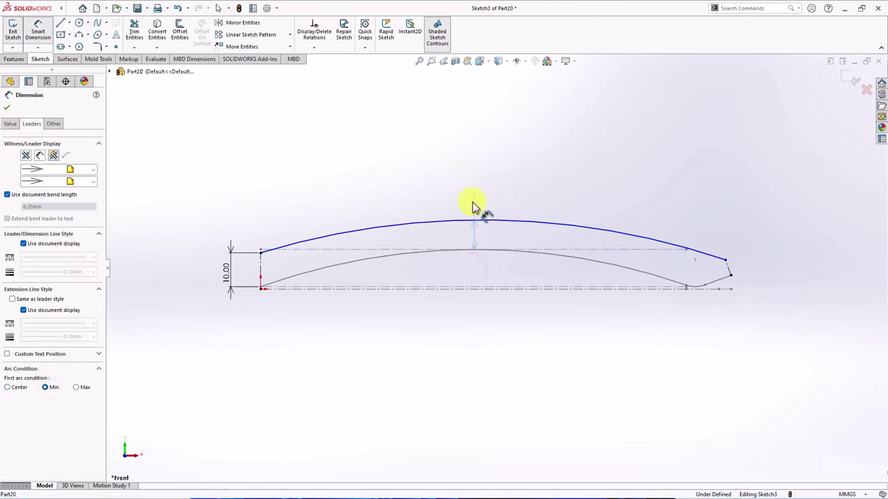
pyautogui.doubleClick(476, 202)
pyautogui.write('9')
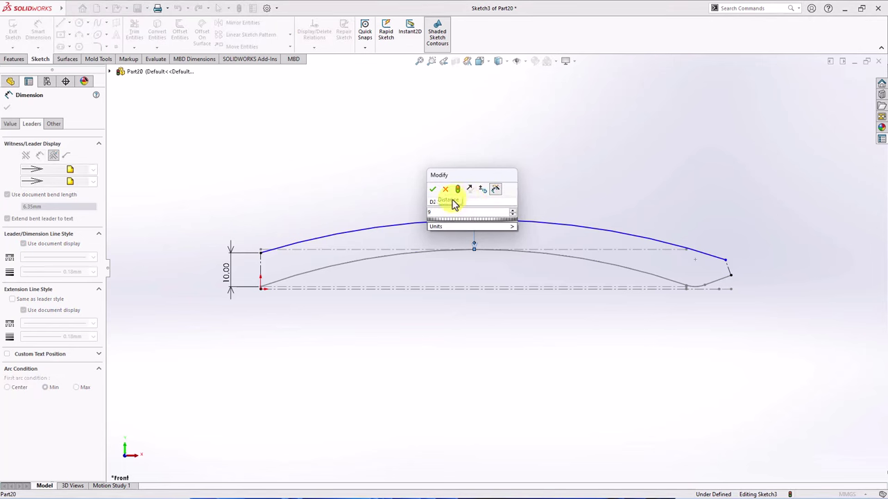
pyautogui.click(432, 188)
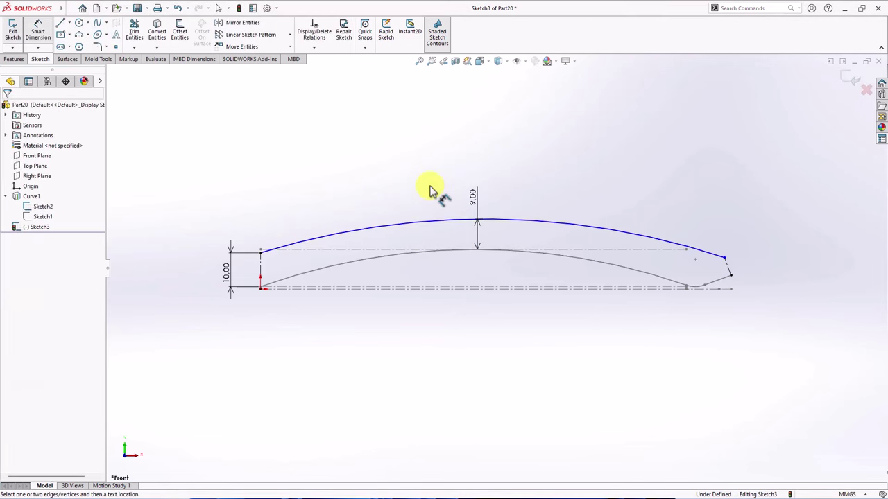
# Dimension the short end construction line's length as 5 mm and finish the sketch.
pyautogui.scroll(-2, 743, 271)
pyautogui.click(685, 276)
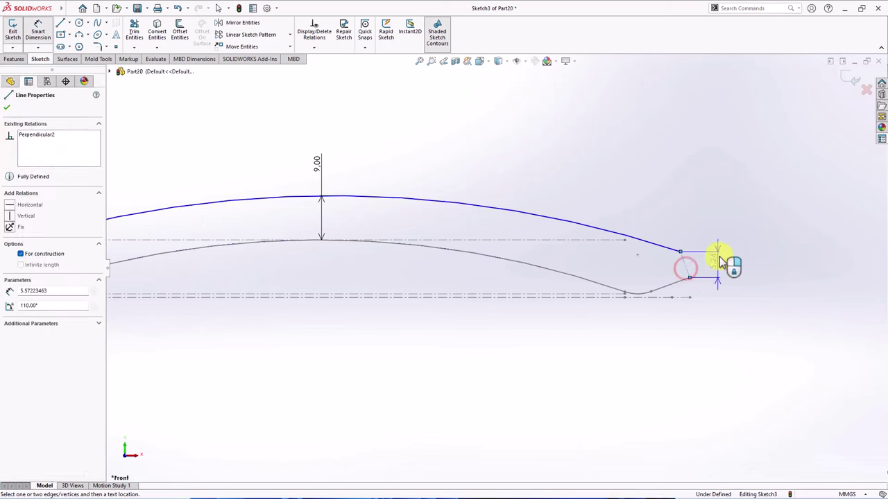
pyautogui.click(714, 236)
pyautogui.write('5')
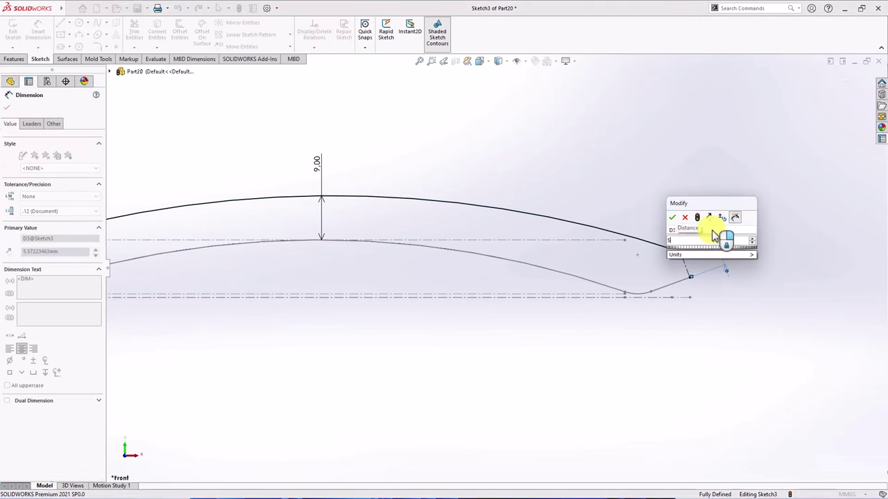
pyautogui.click(671, 220)
pyautogui.press('f')
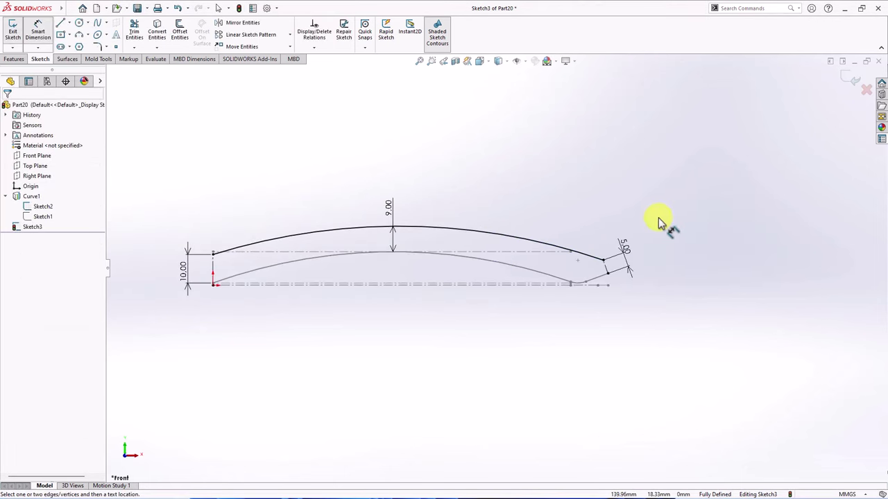
pyautogui.click(851, 80)
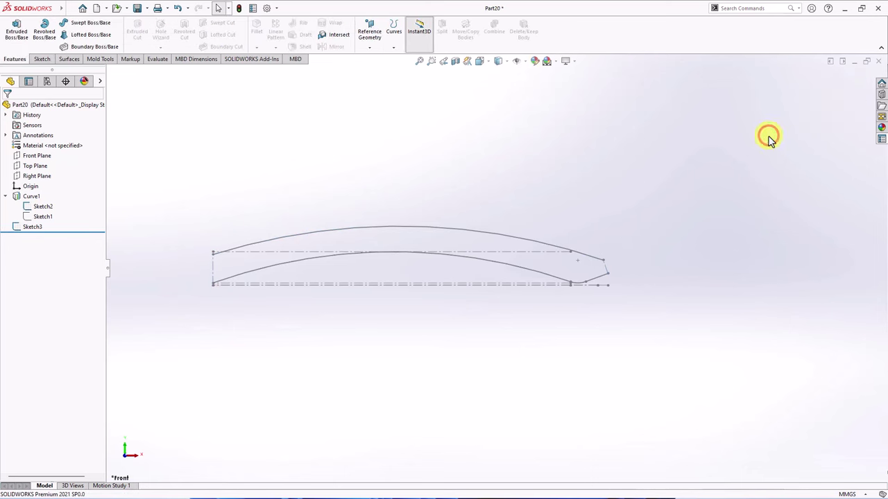
# Start a sketch on the Right Plane and draw a vertical construction line about 8 mm long down from the origin.
pyautogui.scroll(2, 416, 201)
pyautogui.moveTo(386, 201)
pyautogui.mouseDown(button='middle')
pyautogui.moveTo(426, 185)
pyautogui.moveTo(436, 214)
pyautogui.moveTo(430, 208)
pyautogui.mouseUp(button='middle')
pyautogui.click(38, 178)
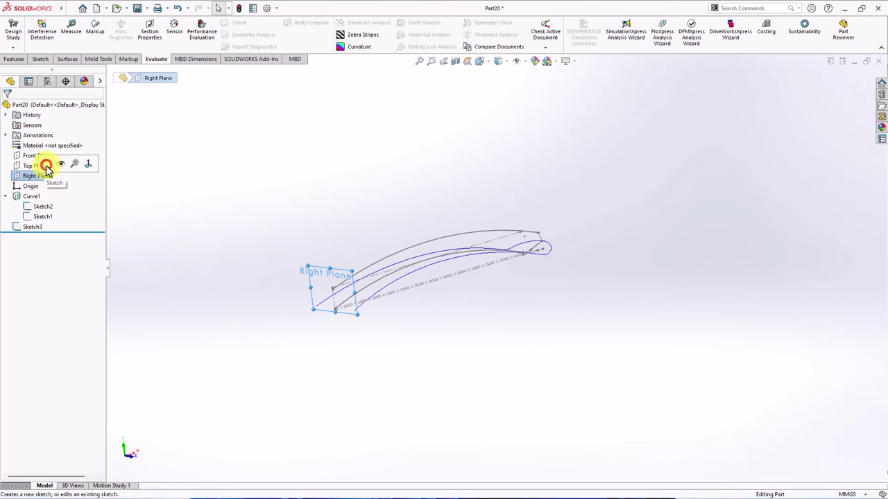
pyautogui.click(46, 167)
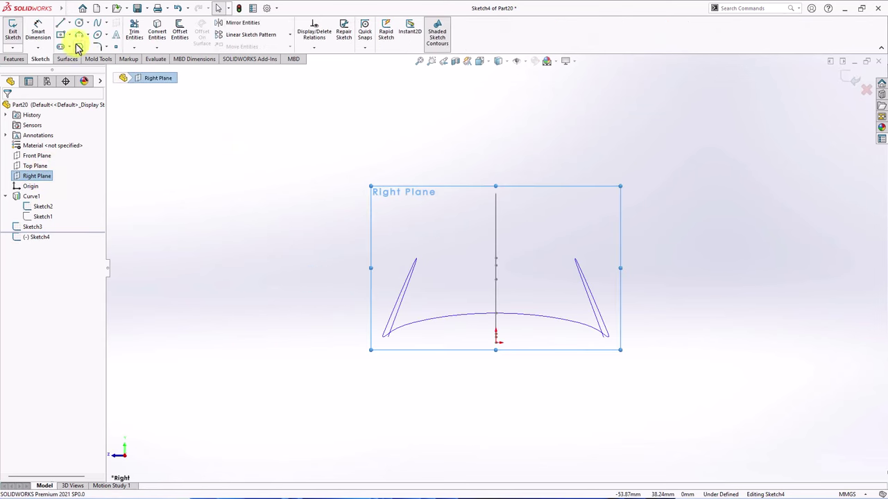
pyautogui.click(69, 23)
pyautogui.click(87, 57)
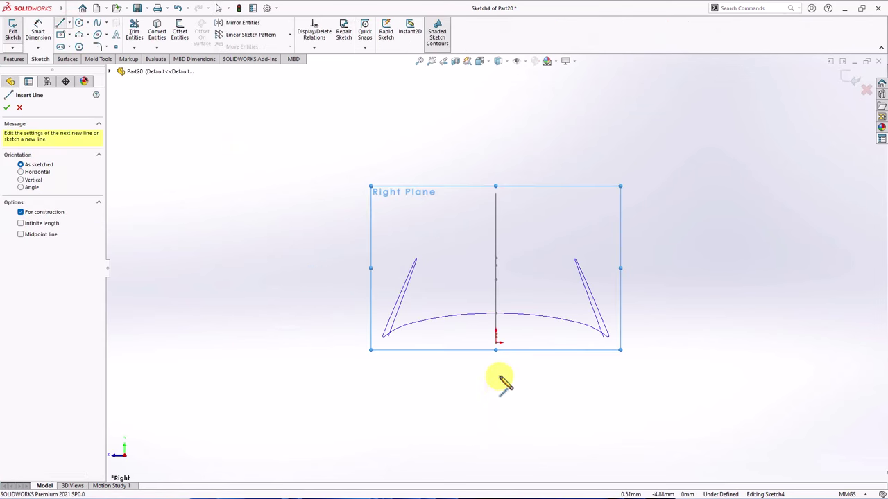
pyautogui.click(495, 342)
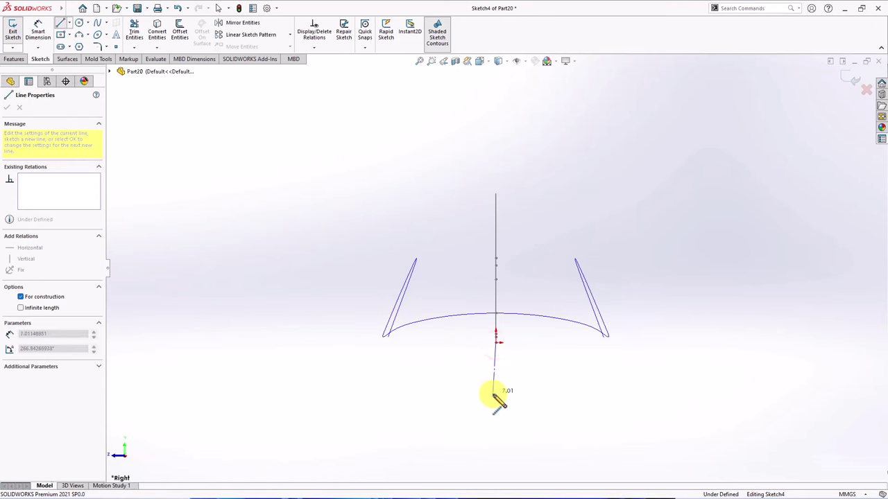
pyautogui.click(496, 401)
pyautogui.rightClick(496, 401)
pyautogui.click(513, 389)
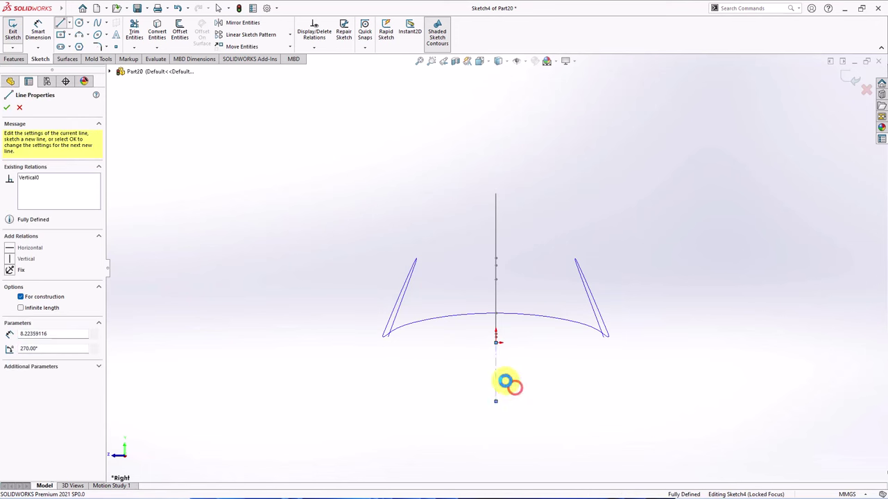
# Sketch a horizontal midpoint line centred on the construction line's lower end, plus an outward-leaning side line about 20 mm long from one end.
pyautogui.click(70, 24)
pyautogui.click(86, 57)
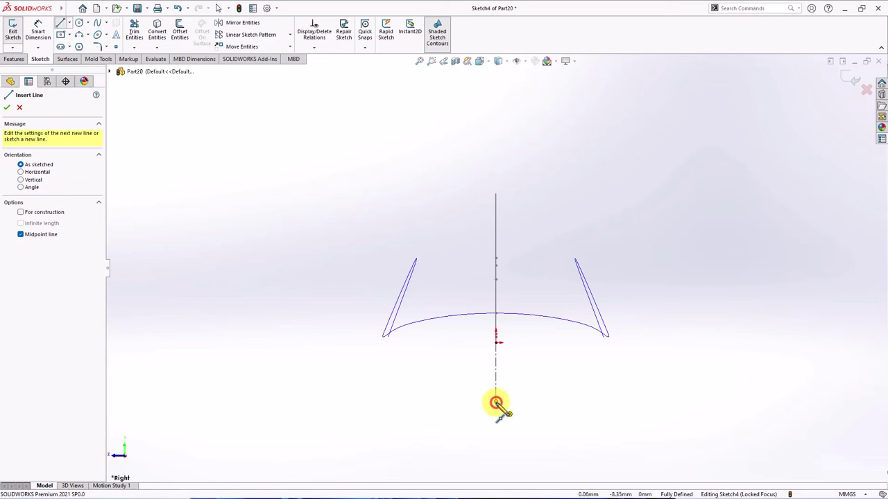
pyautogui.click(496, 402)
pyautogui.click(391, 401)
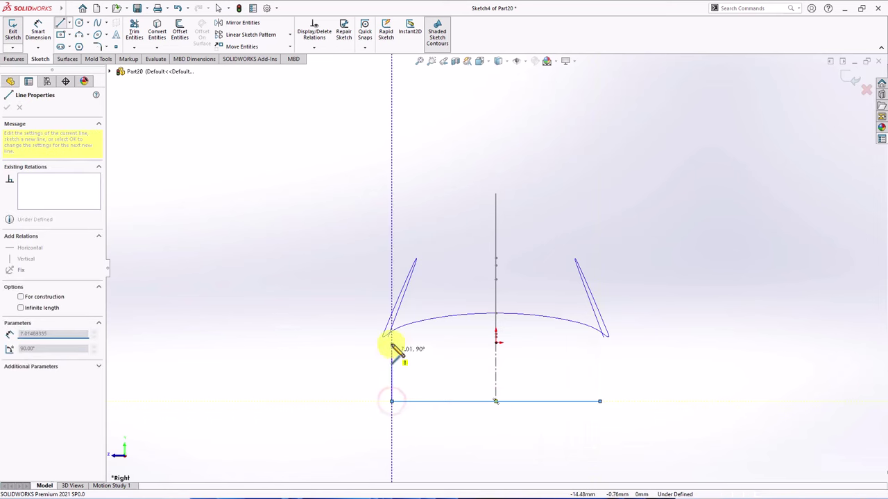
pyautogui.click(381, 262)
pyautogui.rightClick(382, 262)
pyautogui.click(393, 263)
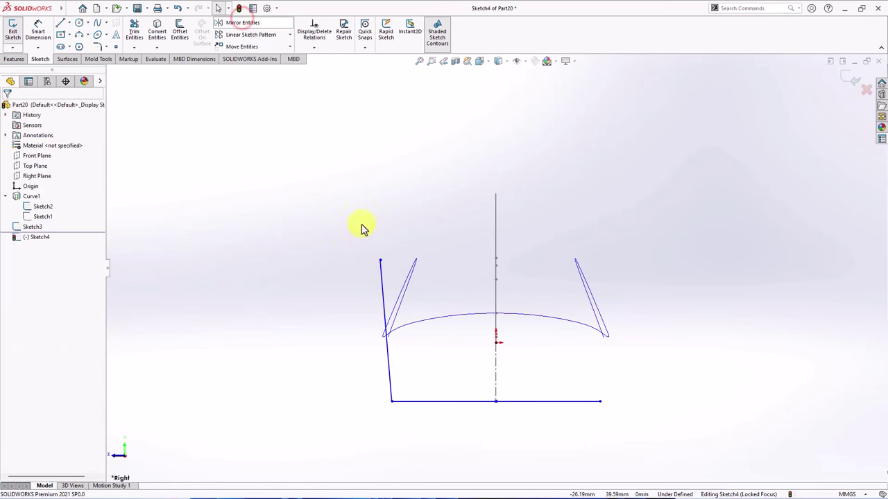
# Mirror the slanted side line about the vertical construction line.
pyautogui.click(382, 277)
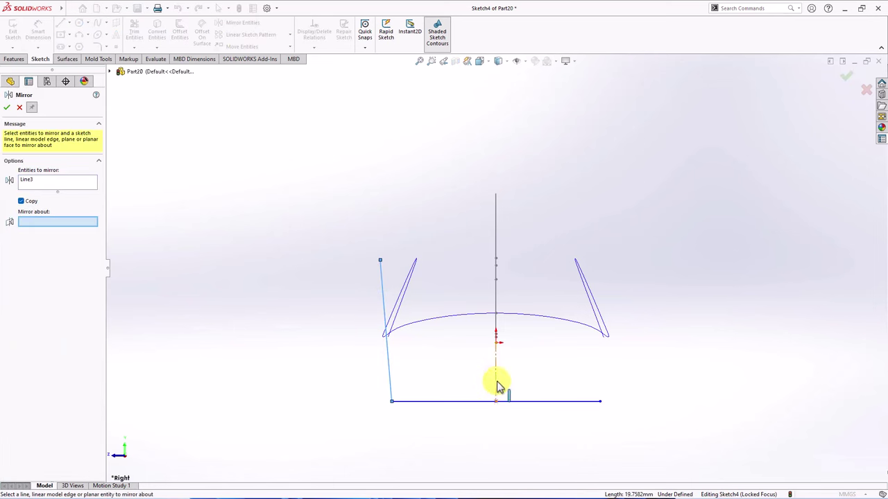
pyautogui.click(496, 381)
pyautogui.click(7, 108)
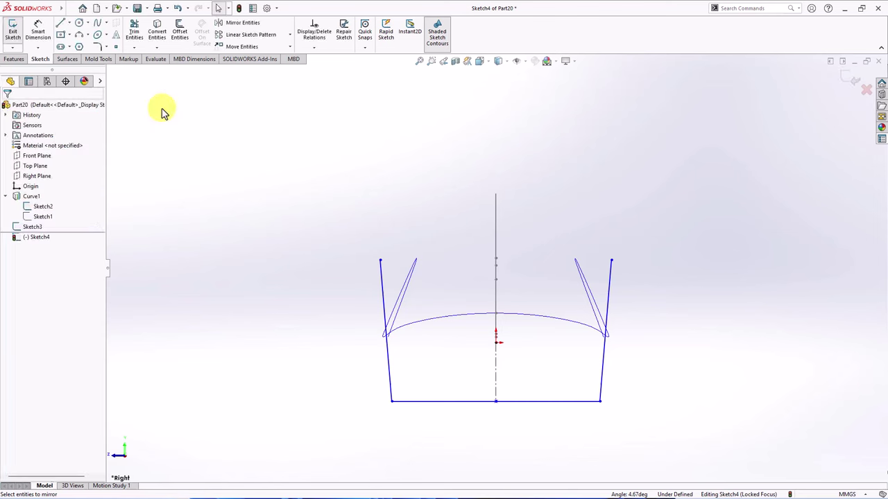
# Close the profile with a 3-point arc of about 37 mm radius between the upper ends of the two side lines.
pyautogui.click(81, 40)
pyautogui.moveTo(416, 212); pyautogui.dragTo(409, 225, button='middle')
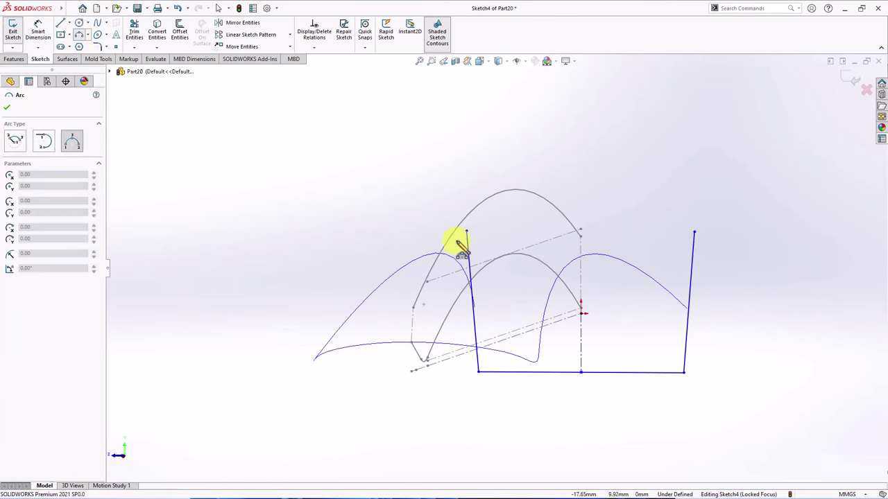
pyautogui.click(466, 232)
pyautogui.click(695, 232)
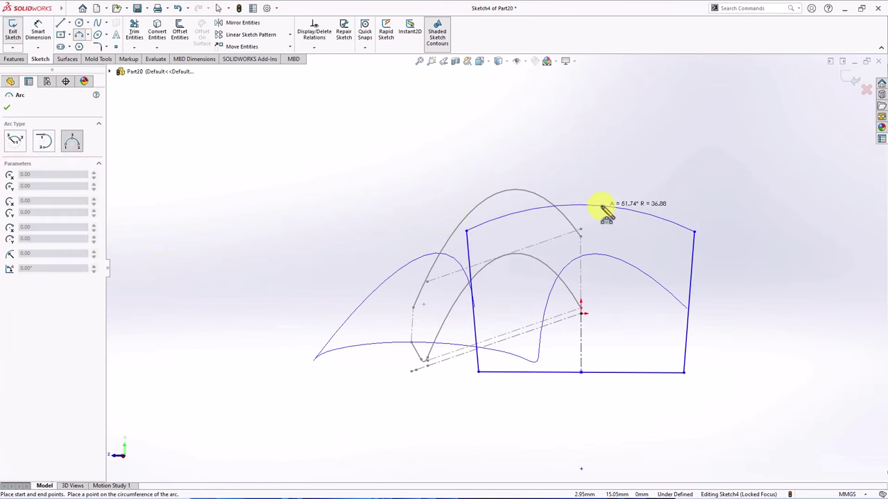
pyautogui.click(602, 207)
pyautogui.rightClick(604, 210)
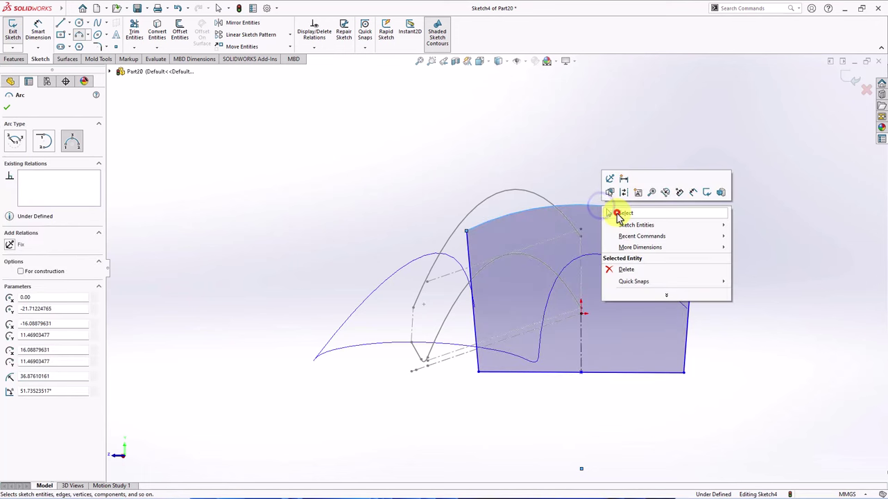
pyautogui.click(618, 212)
# Make the profile's top arc coincident with the start point of Sketch3's upper arc.
pyautogui.moveTo(618, 212)
pyautogui.mouseDown(button='middle')
pyautogui.moveTo(626, 211)
pyautogui.moveTo(618, 242)
pyautogui.moveTo(606, 182)
pyautogui.moveTo(638, 218)
pyautogui.moveTo(713, 242)
pyautogui.moveTo(612, 222)
pyautogui.moveTo(490, 277)
pyautogui.moveTo(456, 281)
pyautogui.moveTo(492, 289)
pyautogui.moveTo(434, 178)
pyautogui.moveTo(432, 243)
pyautogui.moveTo(458, 228)
pyautogui.mouseUp(button='middle')
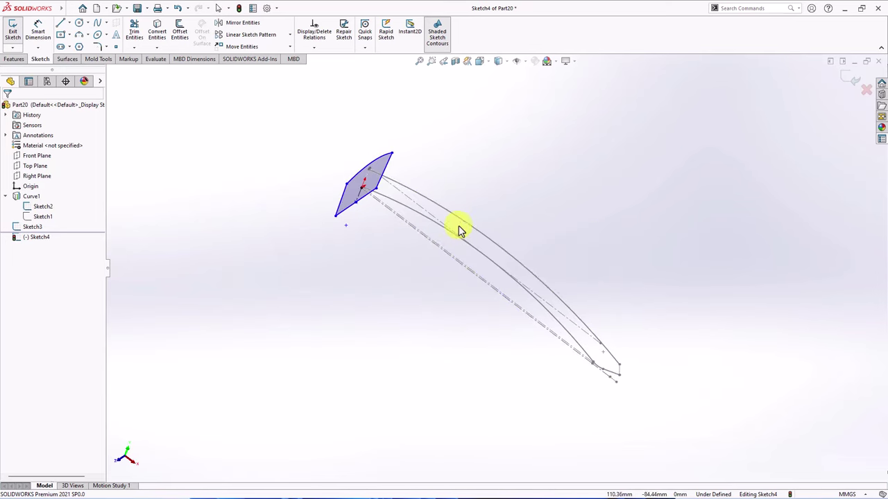
pyautogui.hotkey('ctrl', '7')
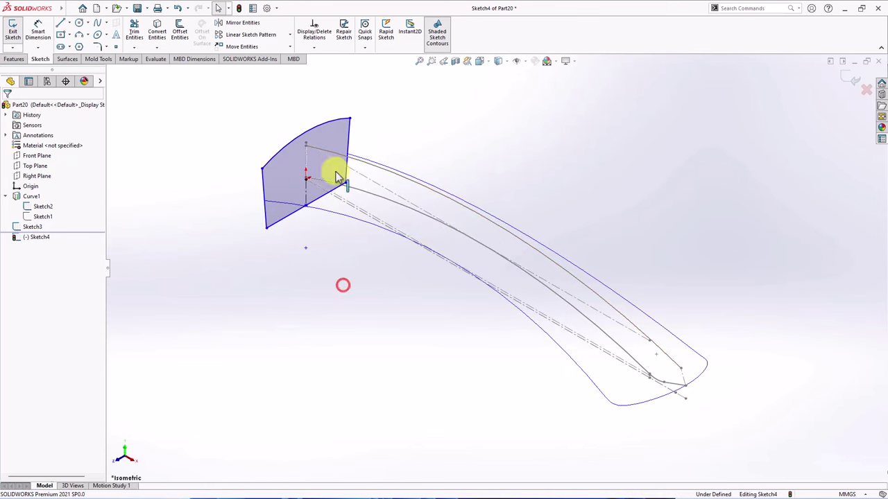
pyautogui.click(324, 134)
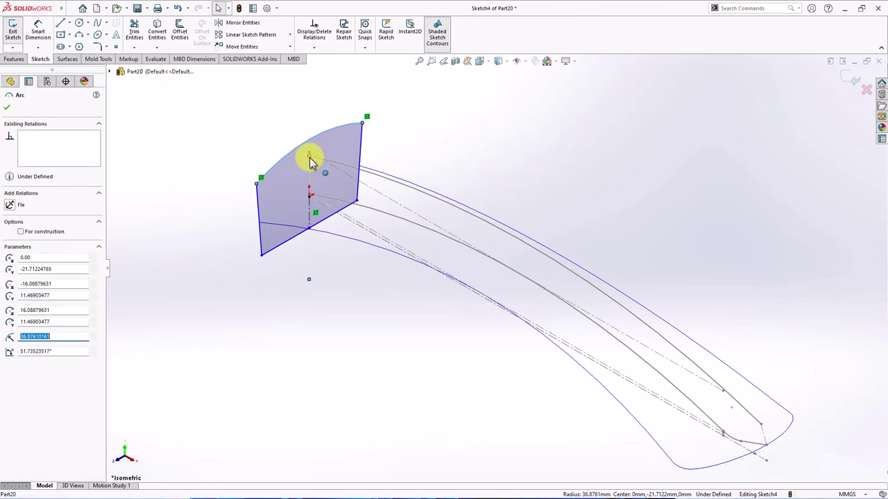
pyautogui.click(310, 160)
pyautogui.click(349, 119)
pyautogui.click(481, 172)
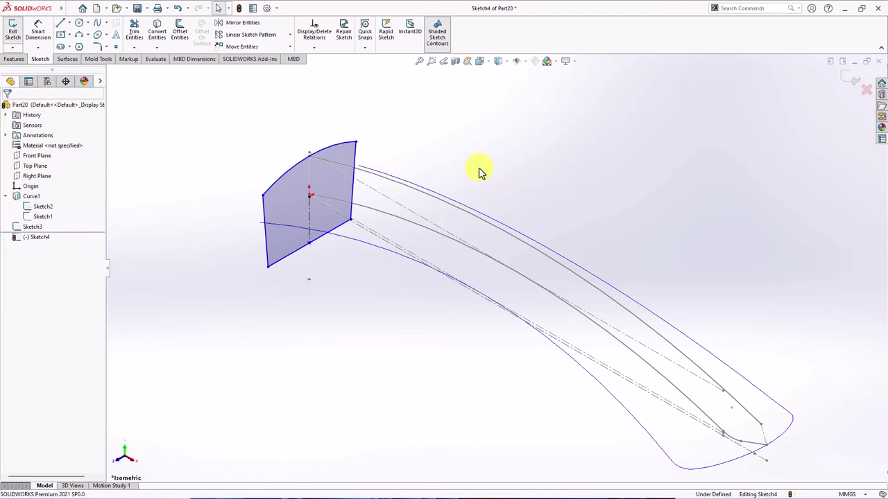
# Dimension the distance from the upper guide arc's start point to the profile's base line as 20.5 mm.
pyautogui.click(38, 31)
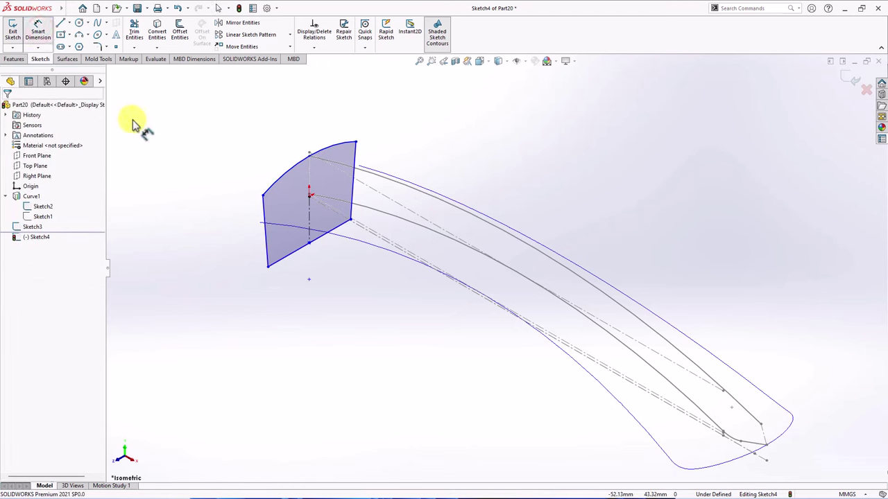
pyautogui.click(310, 158)
pyautogui.click(310, 241)
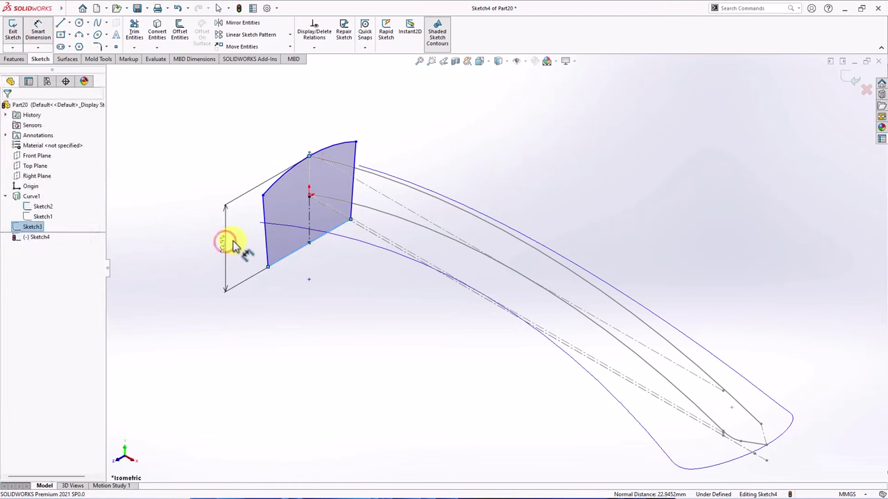
pyautogui.click(232, 245)
pyautogui.write('20.5')
pyautogui.press('Return')
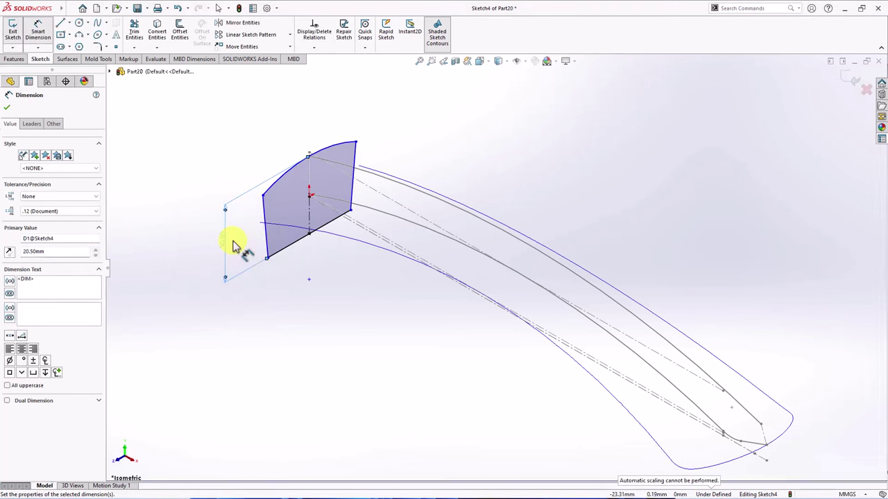
# Dimension the angle between the slanted side line and the vertical construction line as 1°.
pyautogui.press('f')
pyautogui.moveTo(303, 322)
pyautogui.mouseDown(button='middle')
pyautogui.moveTo(368, 305)
pyautogui.moveTo(401, 341)
pyautogui.moveTo(406, 364)
pyautogui.mouseUp(button='middle')
pyautogui.click(332, 270)
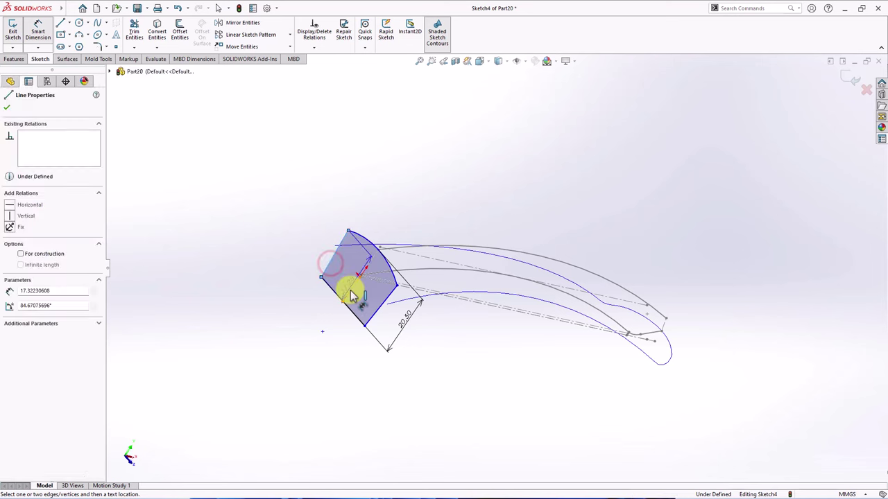
pyautogui.click(351, 274)
pyautogui.click(346, 274)
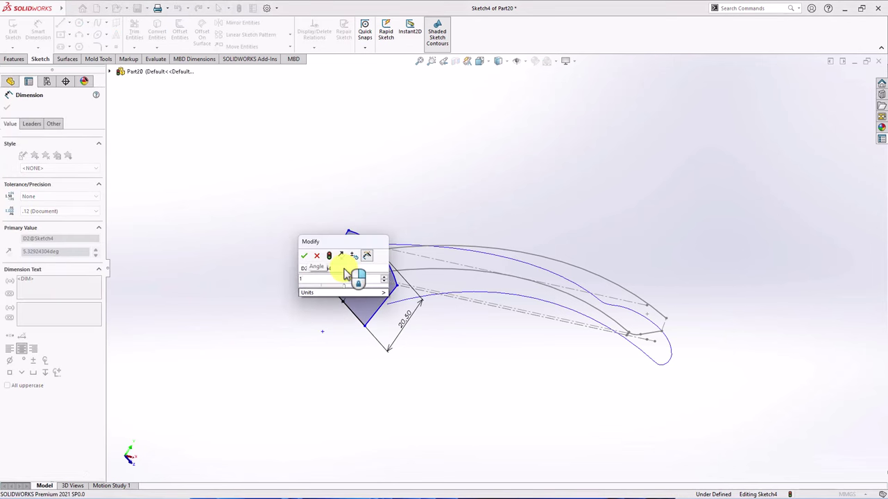
pyautogui.write('1')
pyautogui.click(304, 255)
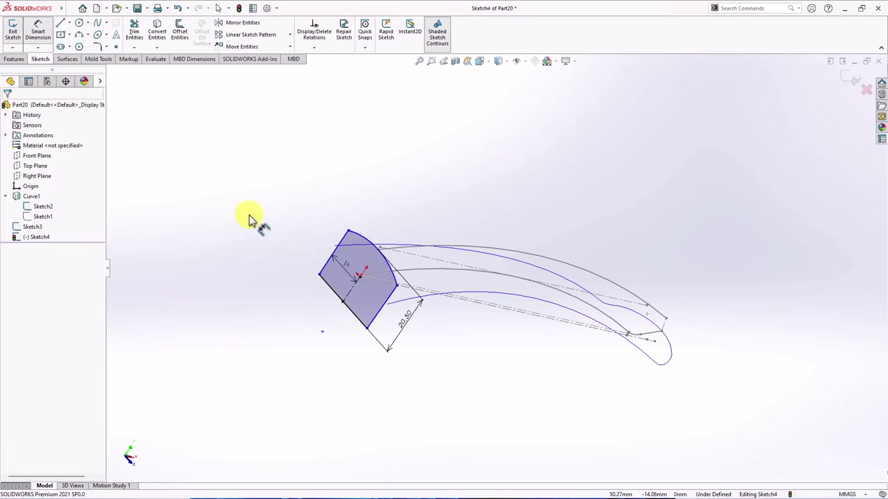
# Fillet both upper corners of the profile with a 9.5 mm radius.
pyautogui.click(98, 46)
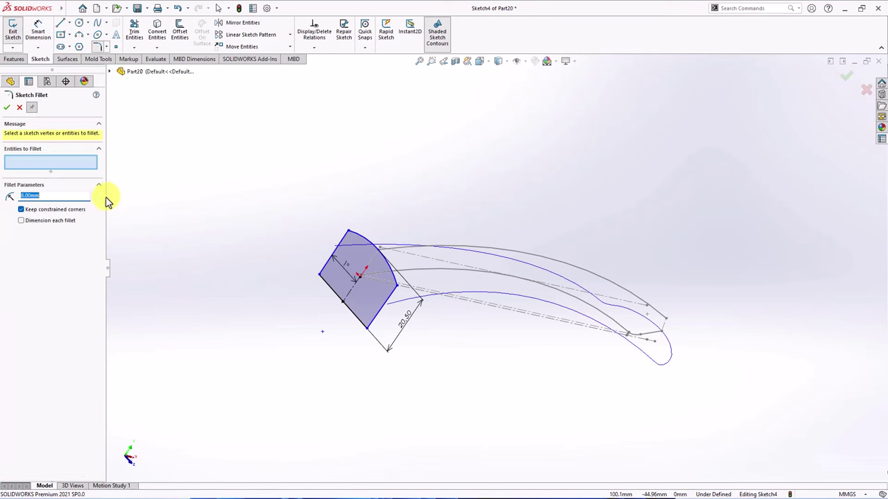
pyautogui.click(349, 233)
pyautogui.click(461, 258)
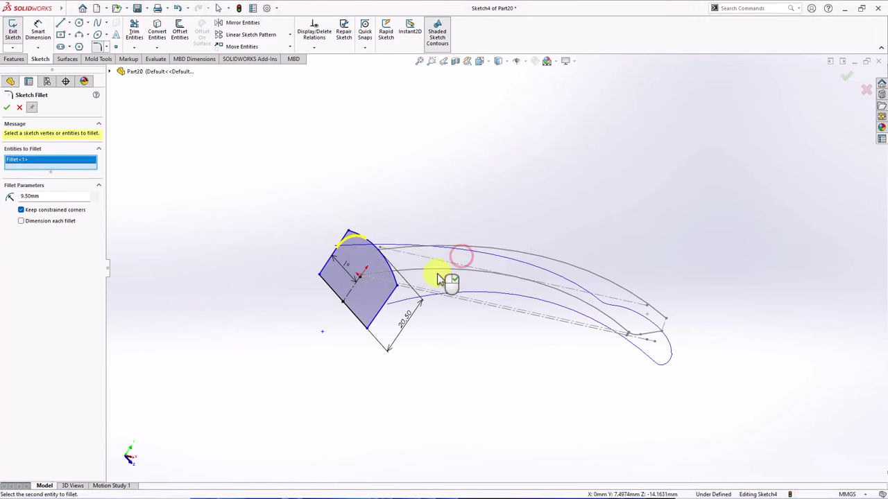
pyautogui.click(394, 288)
pyautogui.click(457, 262)
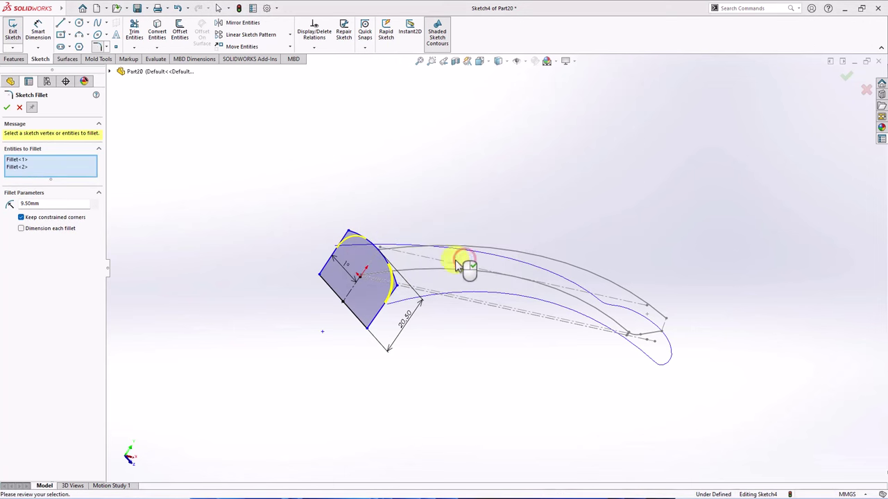
pyautogui.click(7, 107)
# Add a Pierce relation between the lower endpoint of one corner fillet and the projected outline curve, and finish the sketch.
pyautogui.click(315, 47)
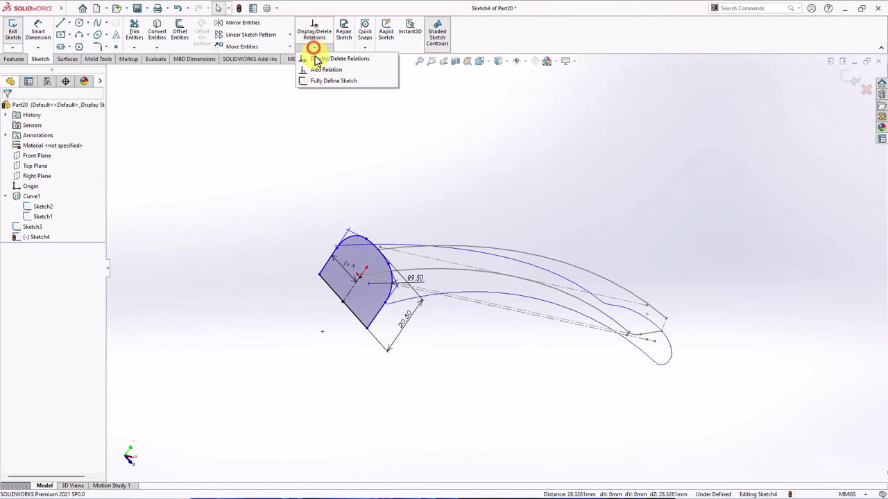
pyautogui.click(316, 67)
pyautogui.scroll(-4, 341, 286)
pyautogui.click(376, 211)
pyautogui.click(377, 204)
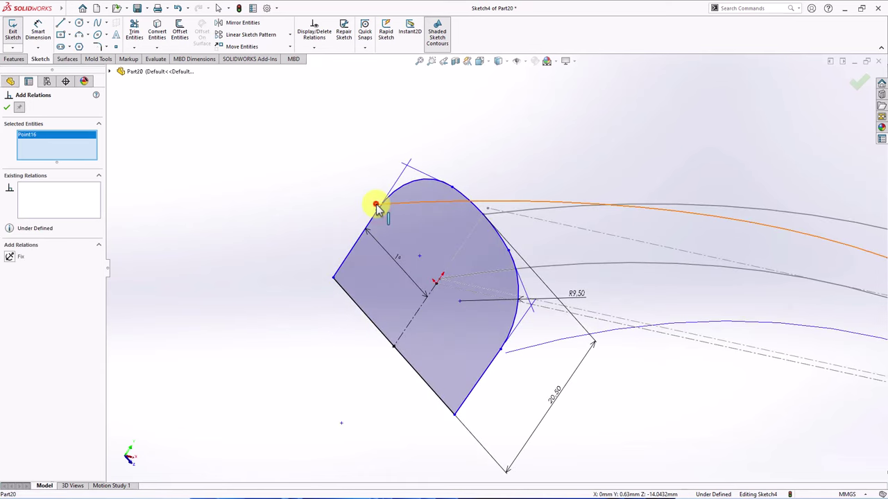
pyautogui.click(10, 267)
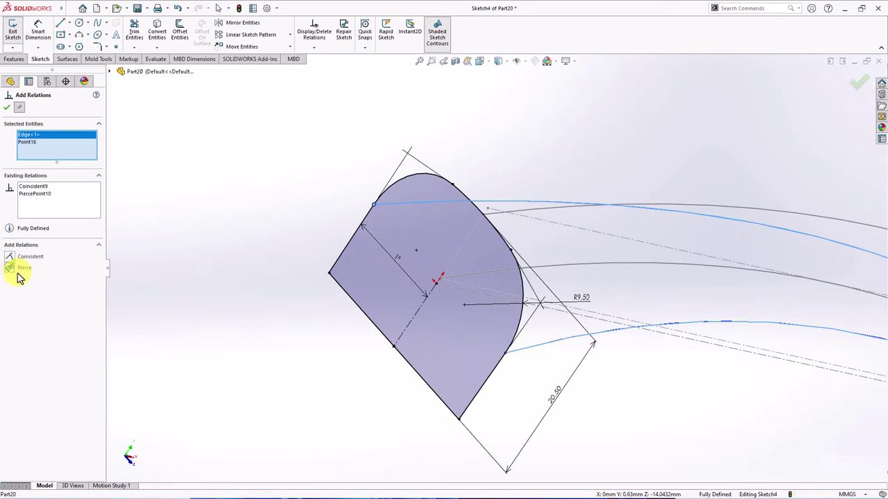
pyautogui.click(8, 108)
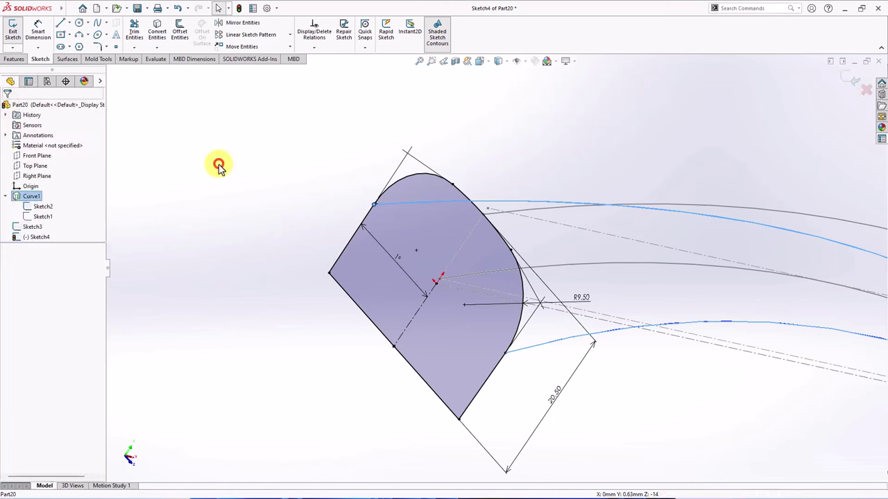
pyautogui.moveTo(307, 189); pyautogui.dragTo(520, 339, button='middle')
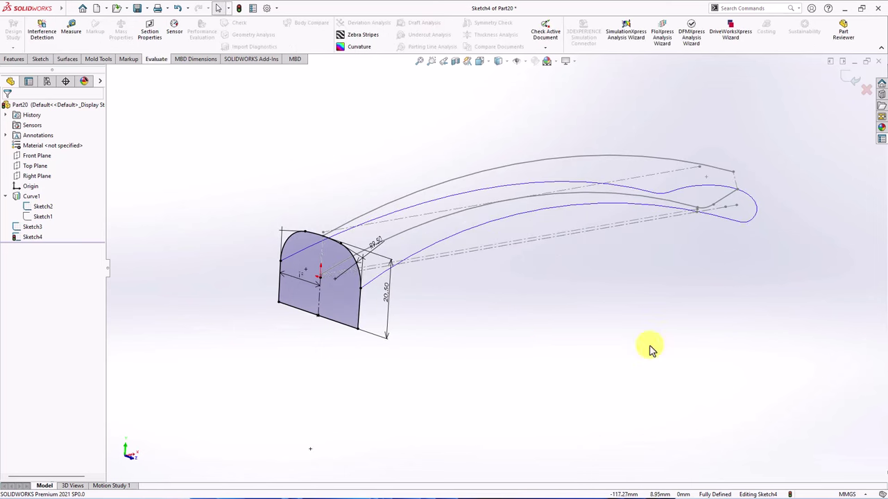
pyautogui.click(848, 76)
# Start a 3D sketch and convert the projected outline curve into sketch entities.
pyautogui.moveTo(674, 109)
pyautogui.mouseDown(button='middle')
pyautogui.moveTo(509, 122)
pyautogui.moveTo(476, 178)
pyautogui.moveTo(273, 162)
pyautogui.moveTo(109, 137)
pyautogui.mouseUp(button='middle')
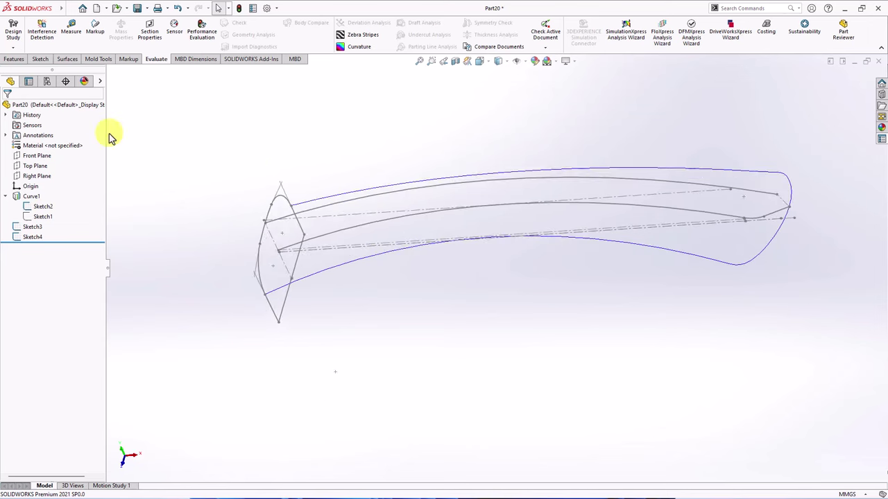
pyautogui.click(40, 59)
pyautogui.click(13, 47)
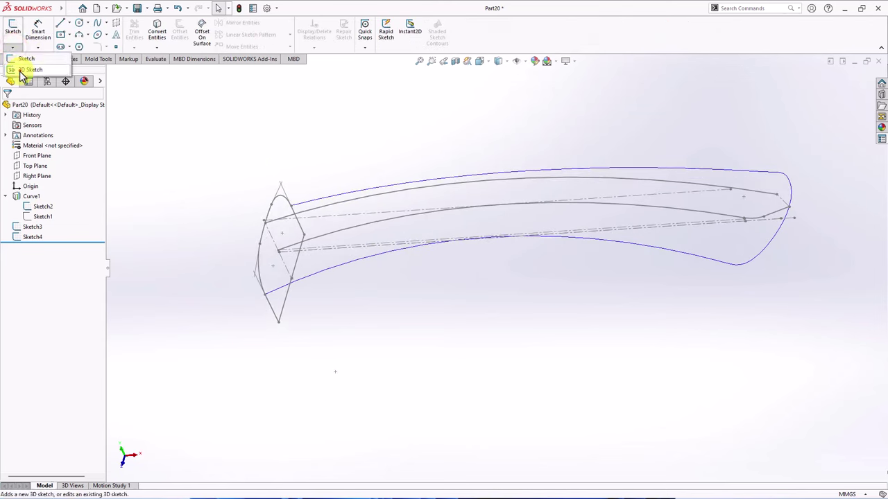
pyautogui.click(20, 70)
pyautogui.click(157, 31)
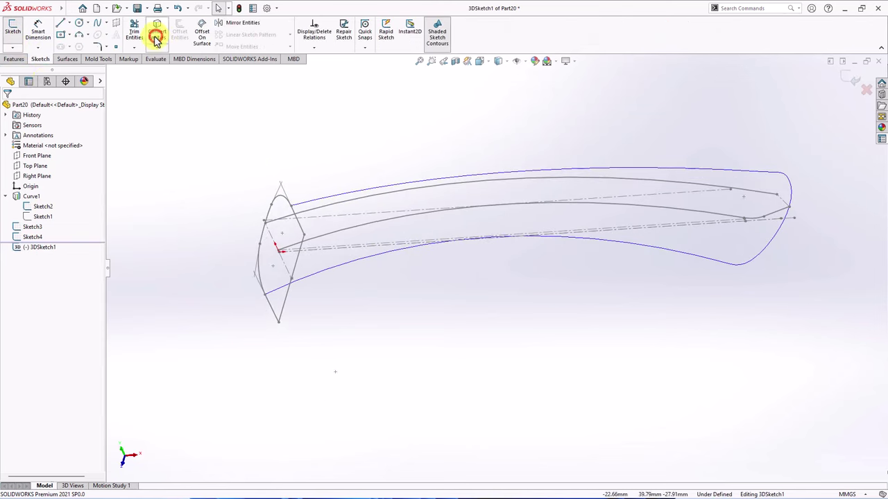
pyautogui.click(370, 192)
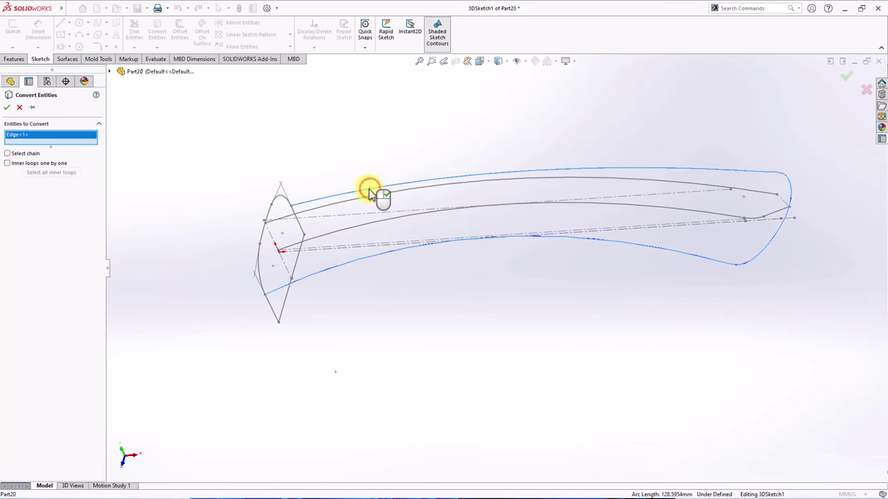
pyautogui.click(7, 108)
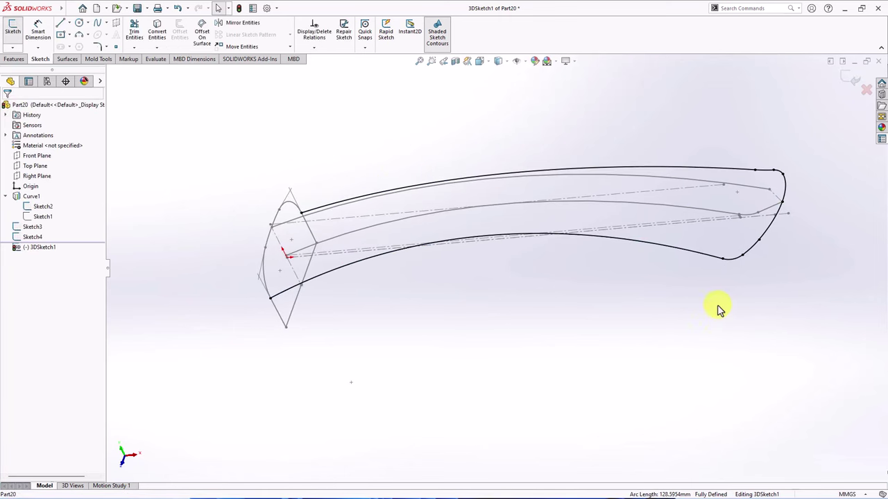
# Draw a three-point arc of about 16.3 mm radius between the two rounded corners at the outline's far end.
pyautogui.moveTo(787, 249)
pyautogui.mouseDown(button='middle')
pyautogui.moveTo(793, 292)
pyautogui.moveTo(759, 279)
pyautogui.mouseUp(button='middle')
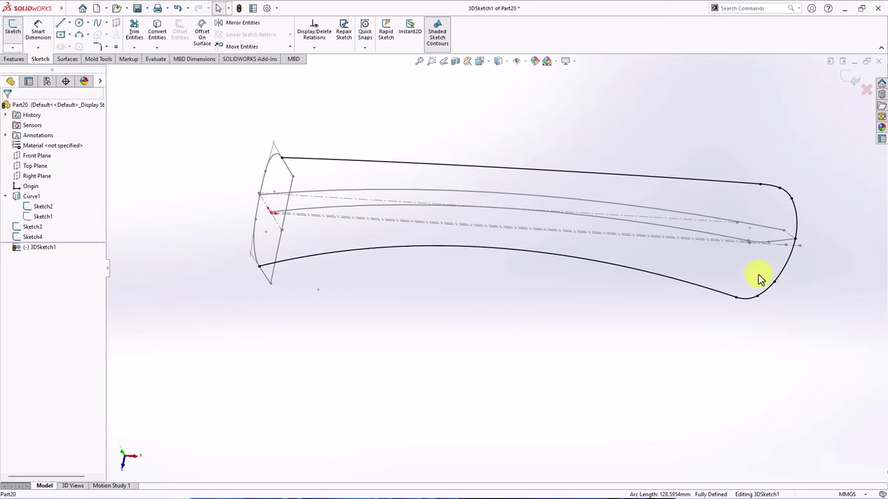
pyautogui.click(80, 36)
pyautogui.moveTo(806, 297); pyautogui.dragTo(772, 309, button='middle')
pyautogui.click(747, 293)
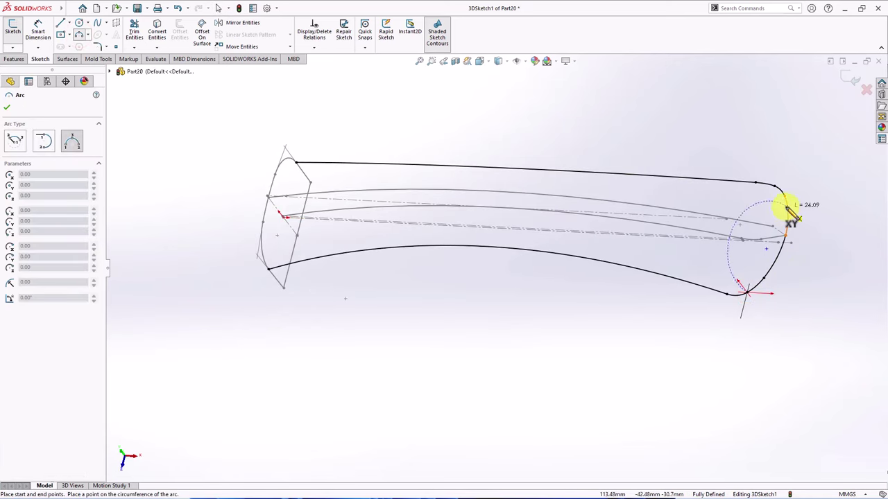
pyautogui.click(774, 185)
pyautogui.moveTo(779, 214); pyautogui.dragTo(743, 231, button='middle')
pyautogui.click(723, 220)
pyautogui.press('Escape')
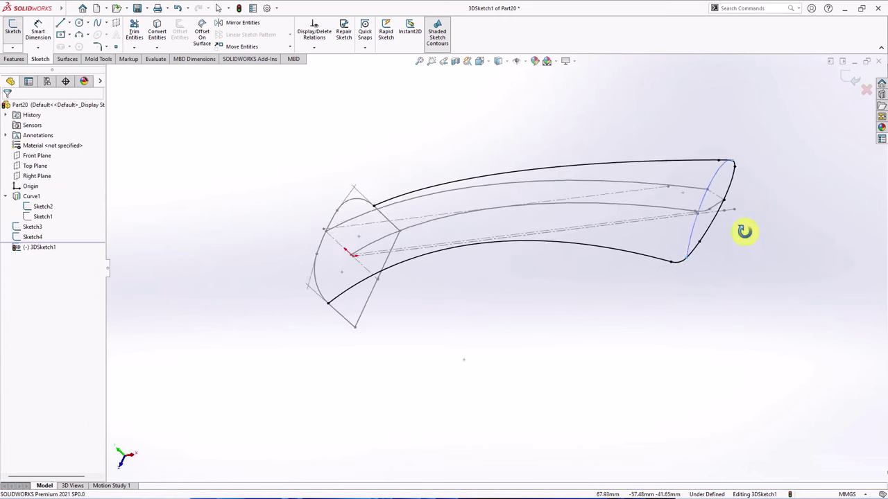
# Constrain the new arc to pass through the end point of the upper guide arc.
pyautogui.scroll(-3, 711, 208)
pyautogui.click(616, 190)
pyautogui.keyDown('ctrl'); pyautogui.click(612, 199); pyautogui.keyUp('ctrl')
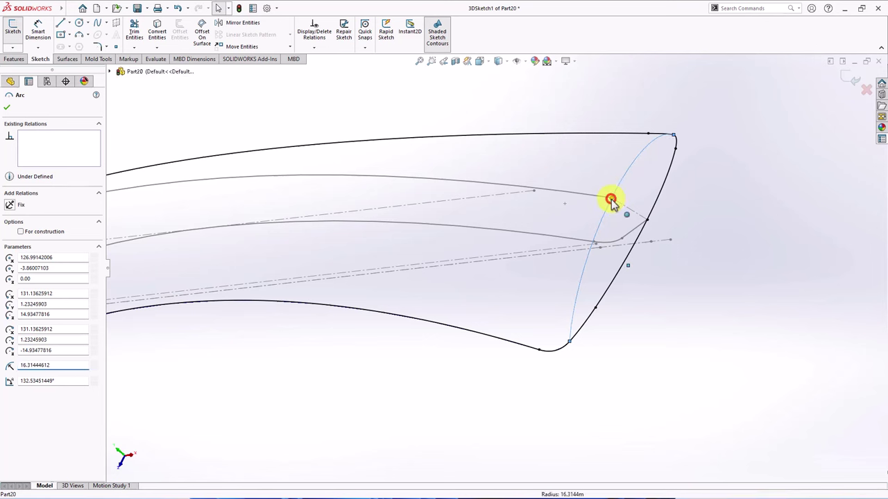
pyautogui.click(664, 163)
pyautogui.click(716, 243)
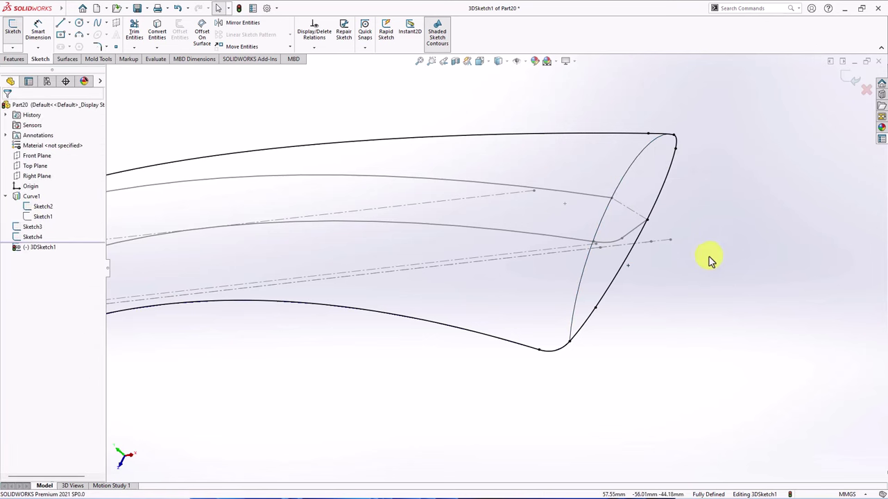
# Turn the four converted spline segments beyond the end arc into construction geometry and finish the 3D sketch.
pyautogui.click(591, 309)
pyautogui.keyDown('ctrl'); pyautogui.click(620, 276); pyautogui.keyUp('ctrl')
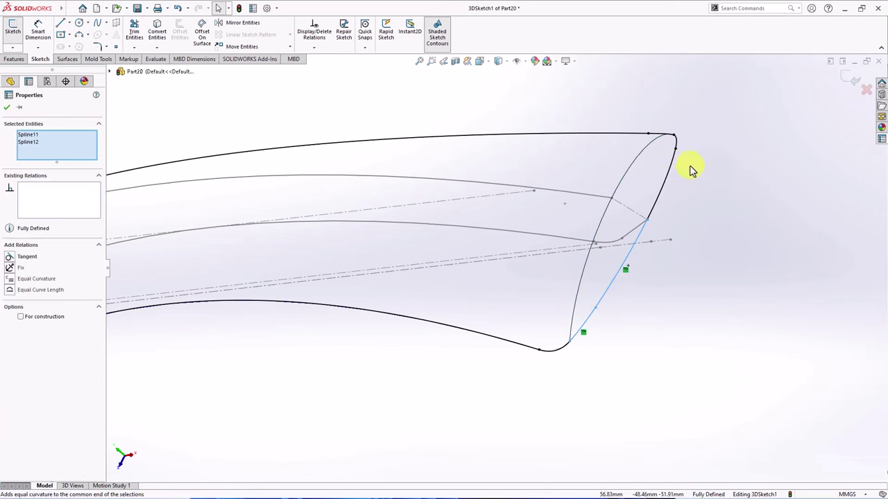
pyautogui.keyDown('ctrl'); pyautogui.click(666, 179); pyautogui.keyUp('ctrl')
pyautogui.keyDown('ctrl'); pyautogui.click(673, 143); pyautogui.keyUp('ctrl')
pyautogui.click(714, 118)
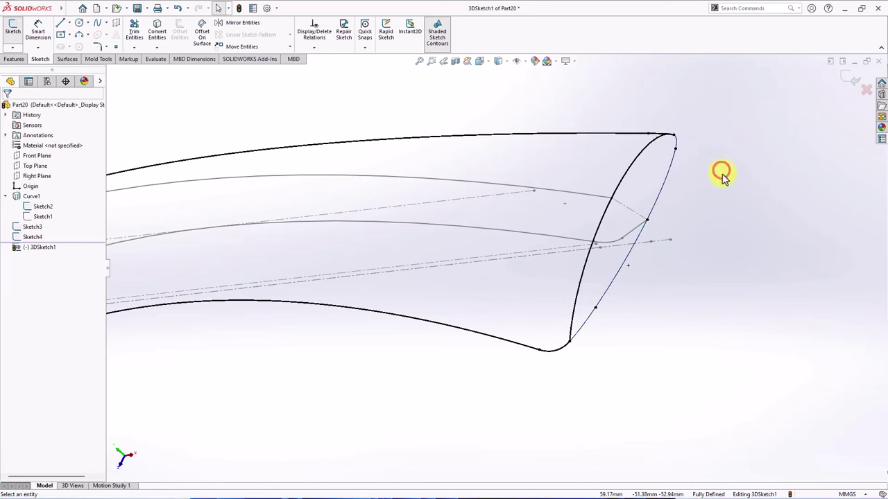
pyautogui.scroll(5, 714, 197)
pyautogui.moveTo(652, 262)
pyautogui.mouseDown(button='middle')
pyautogui.moveTo(670, 204)
pyautogui.moveTo(671, 211)
pyautogui.mouseUp(button='middle')
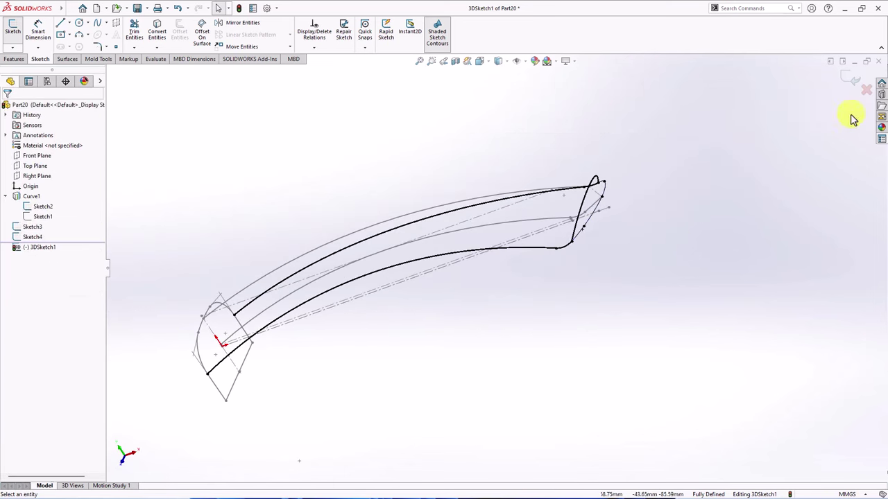
pyautogui.click(850, 81)
# Start a lofted surface and select the rounded upper part of the cross-section sketch as the first open-group profile.
pyautogui.moveTo(751, 169)
pyautogui.mouseDown(button='middle')
pyautogui.moveTo(589, 166)
pyautogui.moveTo(607, 173)
pyautogui.mouseUp(button='middle')
pyautogui.click(67, 59)
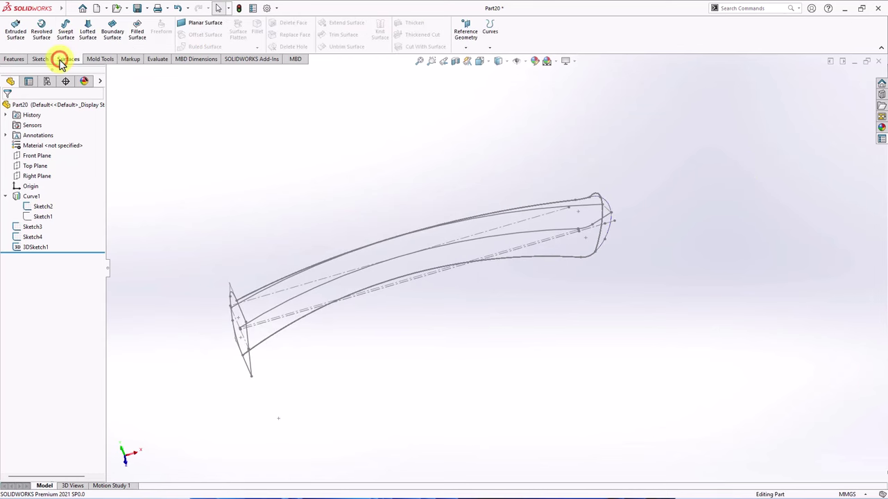
pyautogui.click(89, 34)
pyautogui.moveTo(213, 200); pyautogui.dragTo(212, 246, button='middle')
pyautogui.rightClick(205, 175)
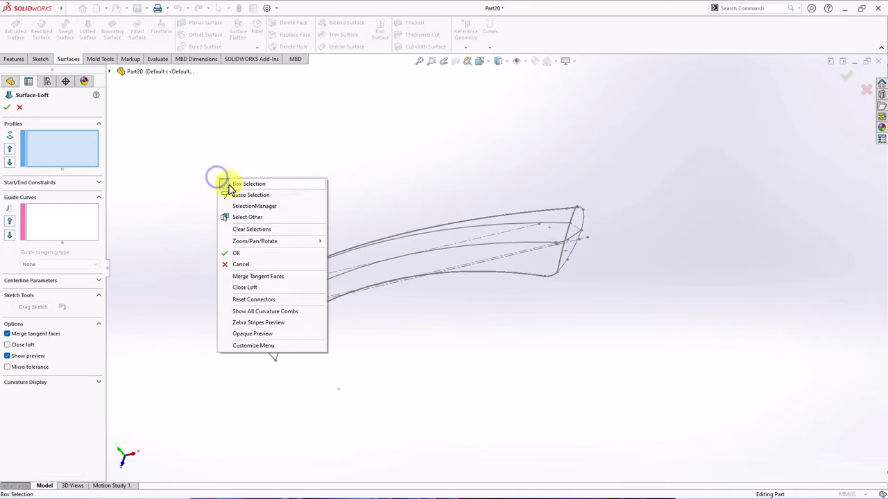
pyautogui.click(240, 206)
pyautogui.scroll(-2, 257, 299)
pyautogui.scroll(1, 258, 301)
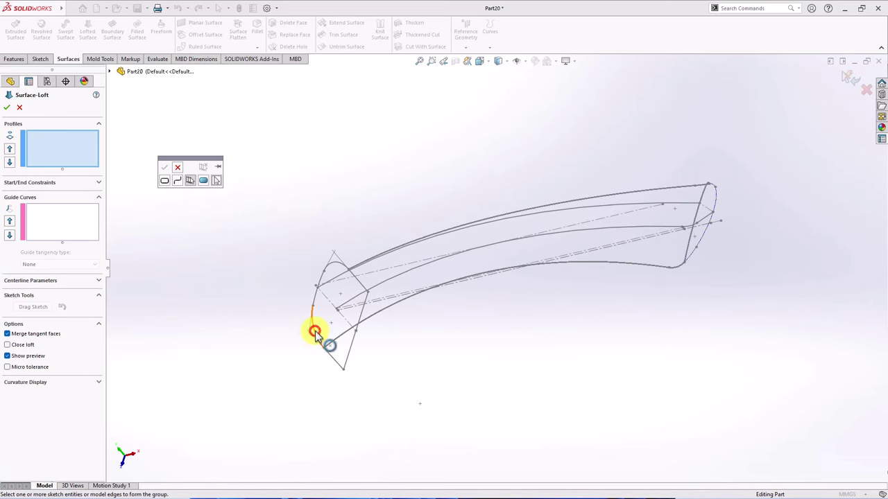
pyautogui.click(315, 331)
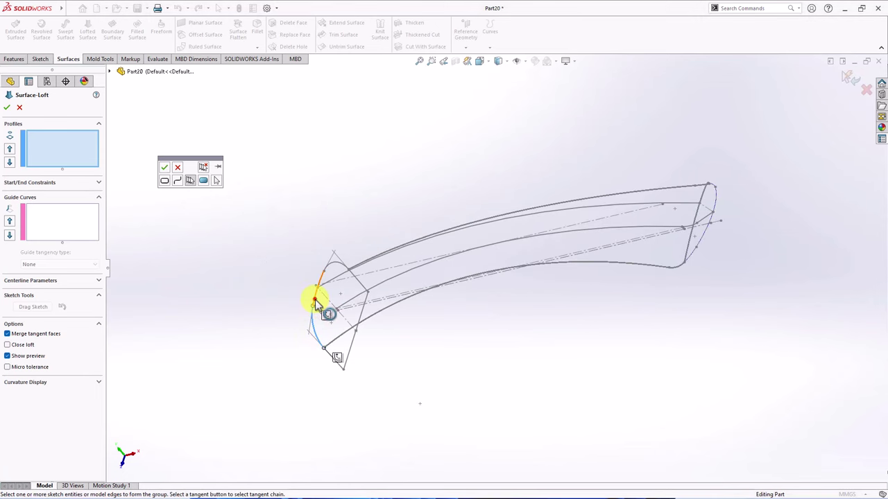
pyautogui.click(164, 167)
# Add the arc at the far end of the 3D sketch as the loft's second open-group profile.
pyautogui.moveTo(382, 199); pyautogui.dragTo(416, 180, button='middle')
pyautogui.rightClick(435, 118)
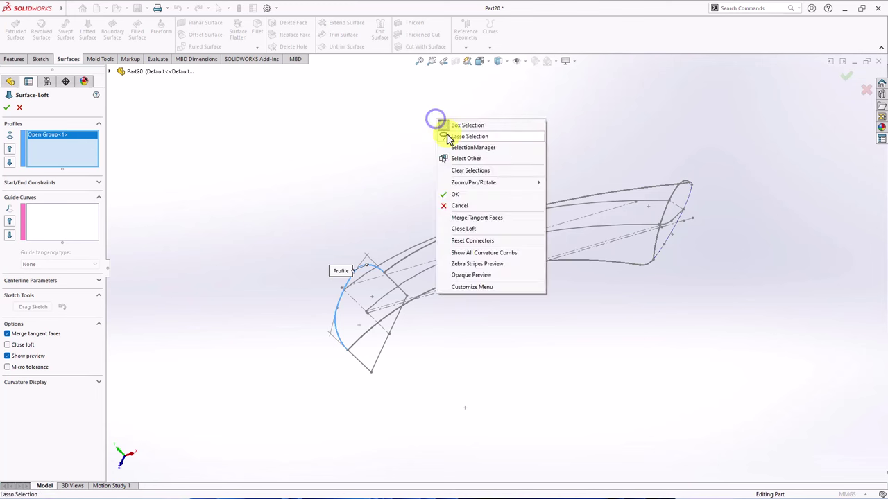
pyautogui.click(457, 147)
pyautogui.click(659, 248)
pyautogui.rightClick(657, 243)
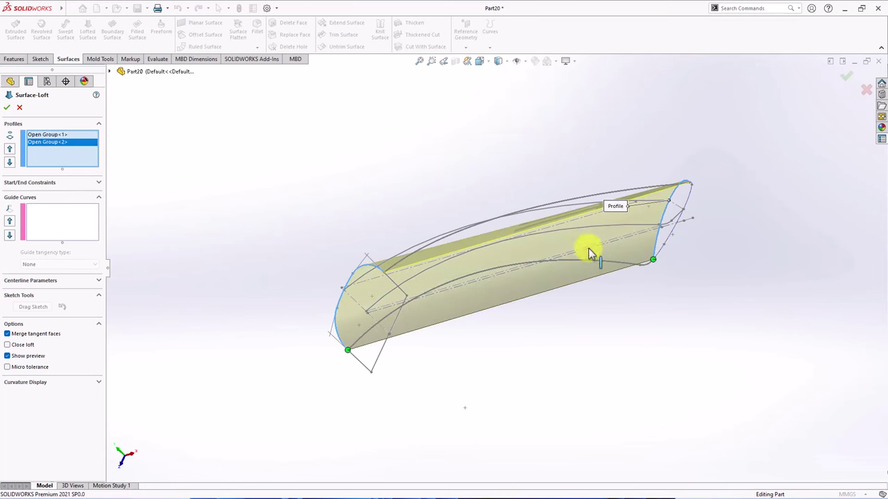
# Add the near outline side with its corner curve as an open-group guide curve, plus the Sketch3 arc as second guide.
pyautogui.click(62, 224)
pyautogui.rightClick(184, 151)
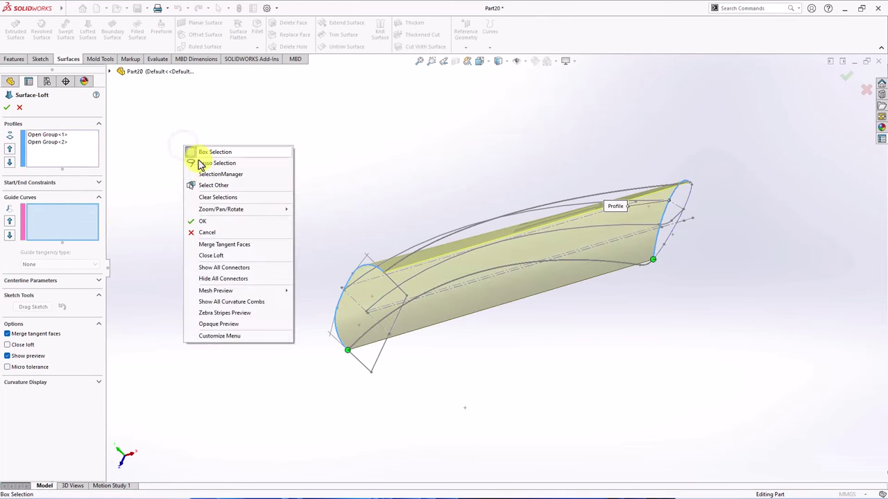
pyautogui.click(208, 175)
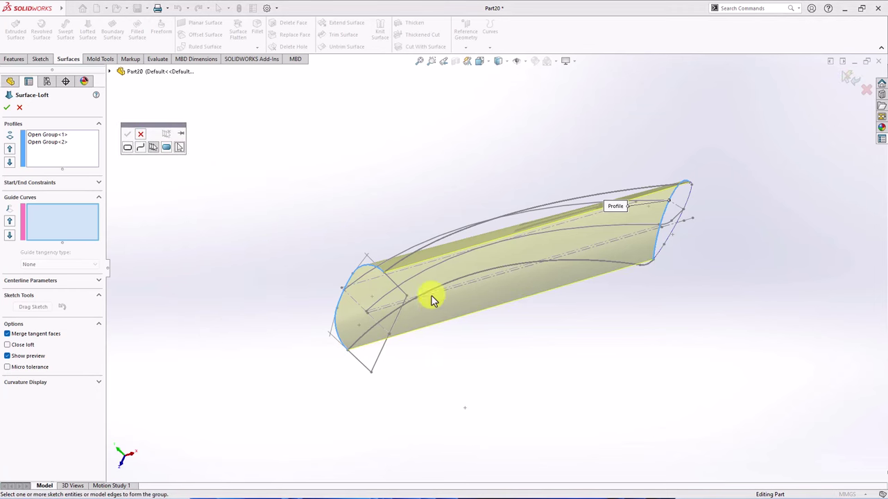
pyautogui.click(449, 290)
pyautogui.scroll(-3, 640, 281)
pyautogui.click(633, 257)
pyautogui.rightClick(633, 258)
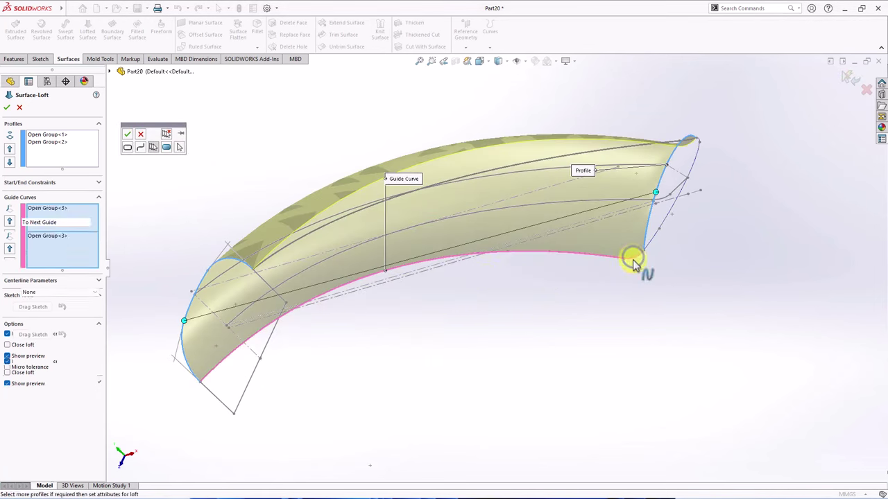
pyautogui.moveTo(298, 260); pyautogui.dragTo(304, 264, button='middle')
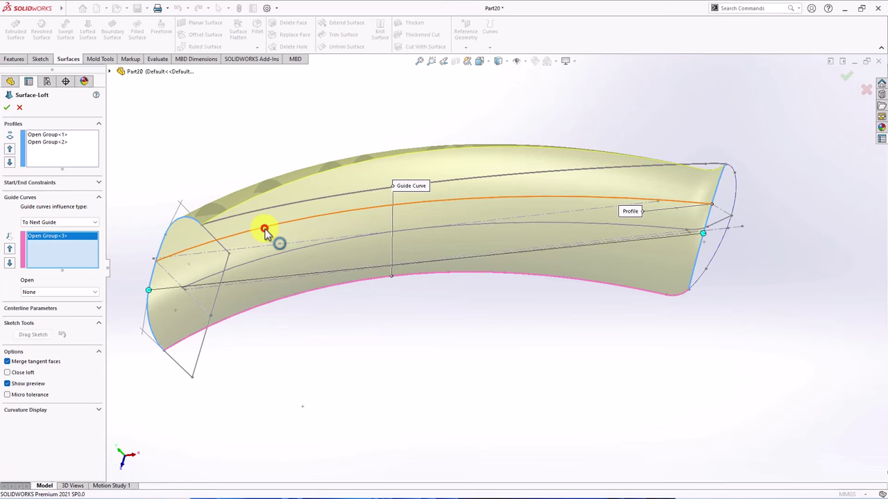
pyautogui.click(265, 230)
pyautogui.moveTo(287, 228); pyautogui.dragTo(271, 251, button='middle')
# Add the opposite outline side with its corner curve as the third guide curve and complete the lofted surface.
pyautogui.rightClick(525, 123)
pyautogui.click(550, 150)
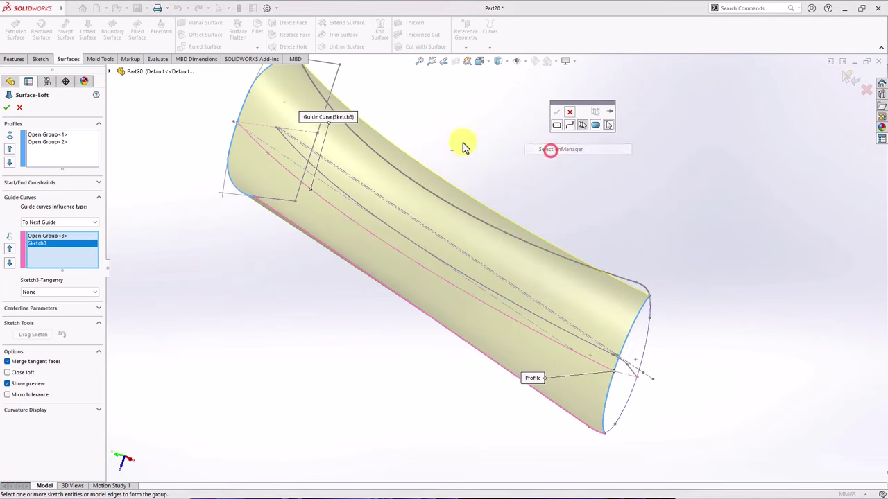
pyautogui.click(383, 160)
pyautogui.click(643, 289)
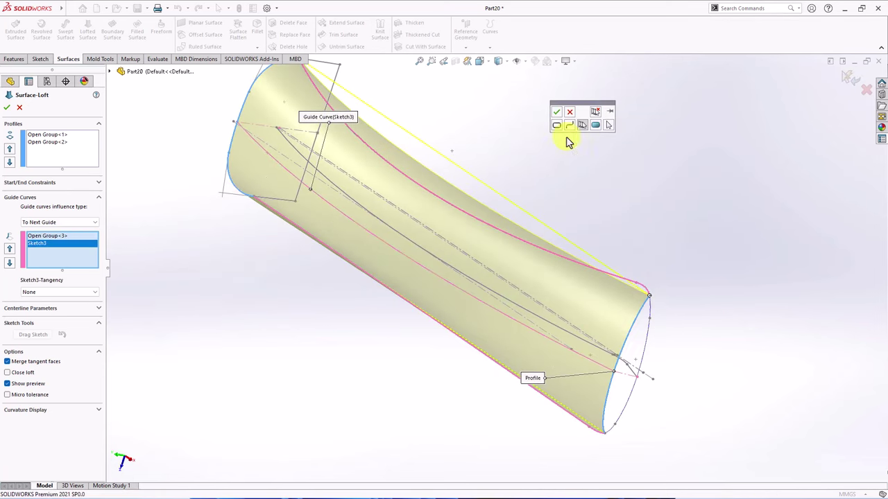
pyautogui.click(556, 112)
pyautogui.moveTo(591, 183); pyautogui.dragTo(621, 216, button='middle')
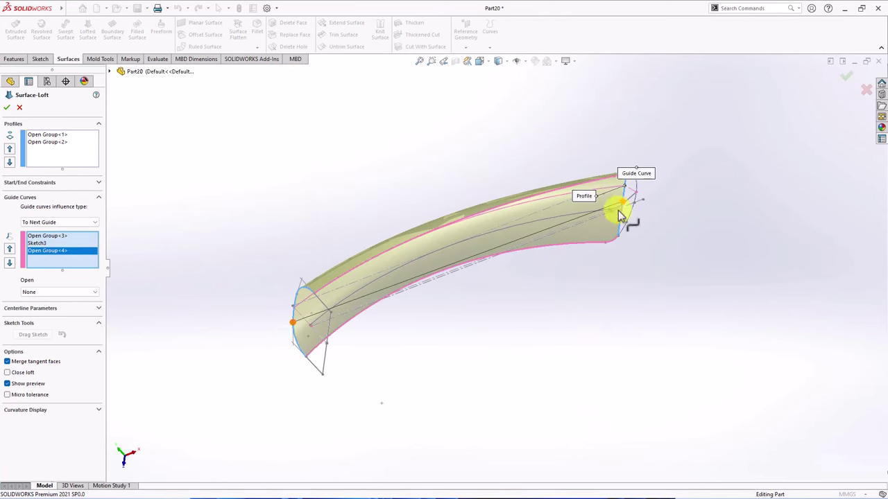
pyautogui.moveTo(213, 261); pyautogui.dragTo(191, 261, button='middle')
pyautogui.click(6, 107)
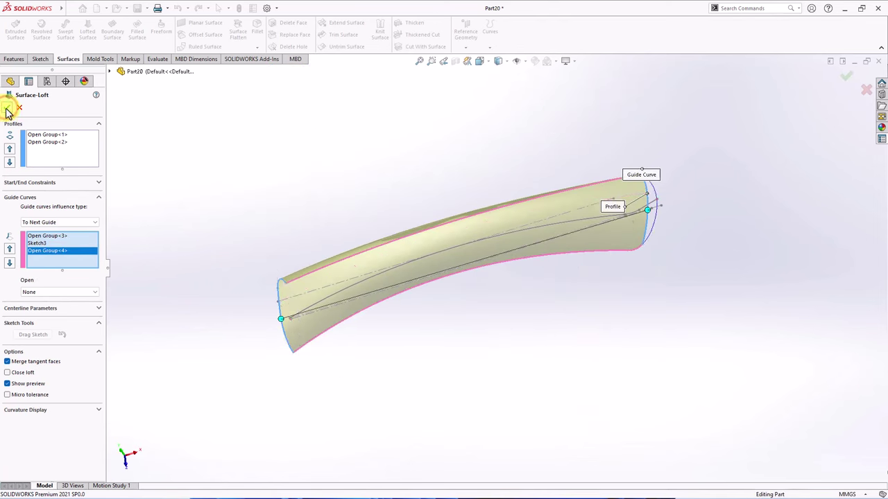
# Create a planar surface from the cross-section sketch Sketch4 and hide the projected curve Curve1.
pyautogui.moveTo(278, 199); pyautogui.dragTo(290, 186, button='middle')
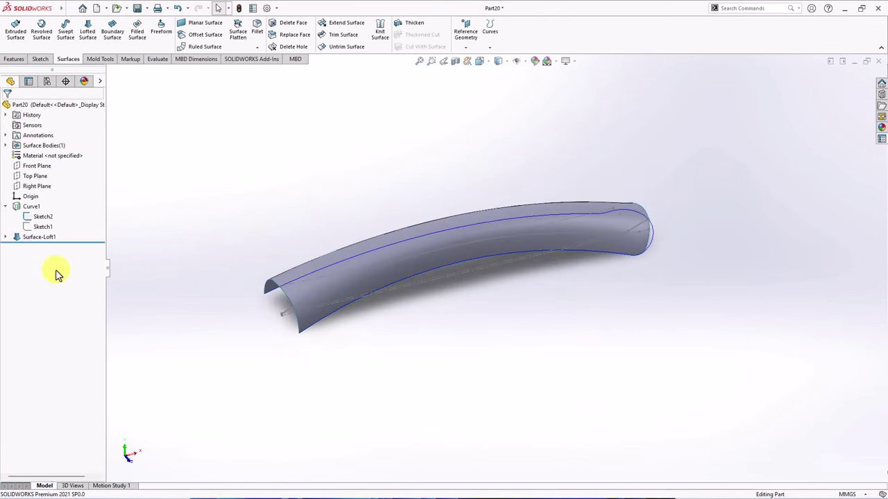
pyautogui.click(7, 237)
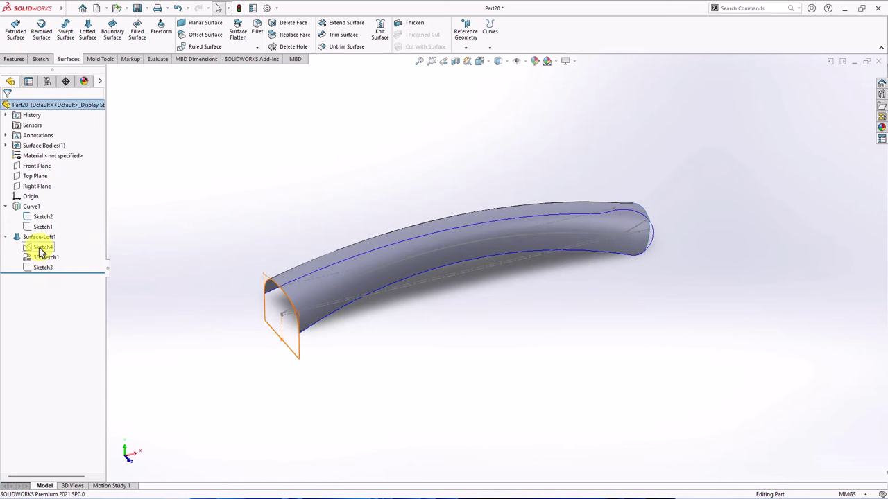
pyautogui.click(40, 248)
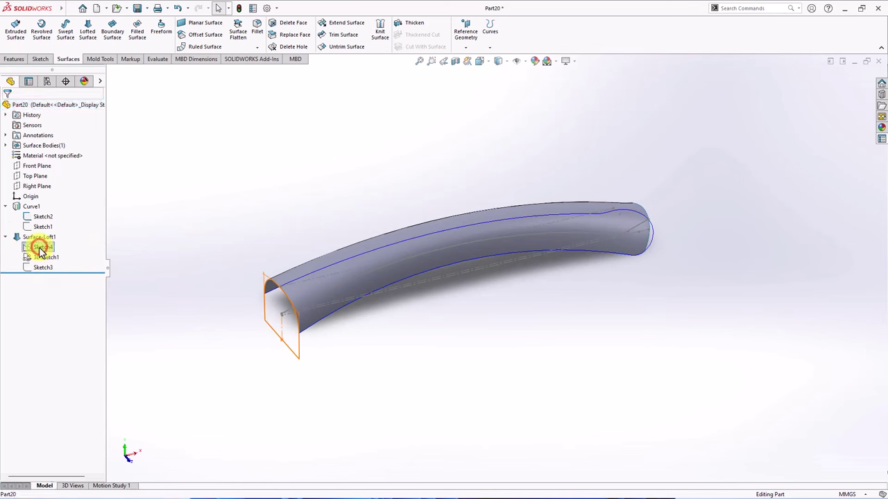
pyautogui.click(206, 24)
pyautogui.click(6, 109)
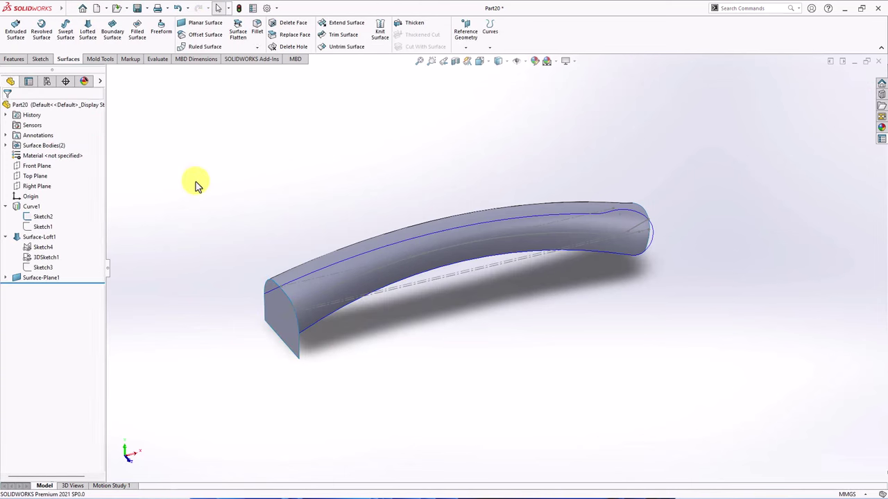
pyautogui.click(16, 206)
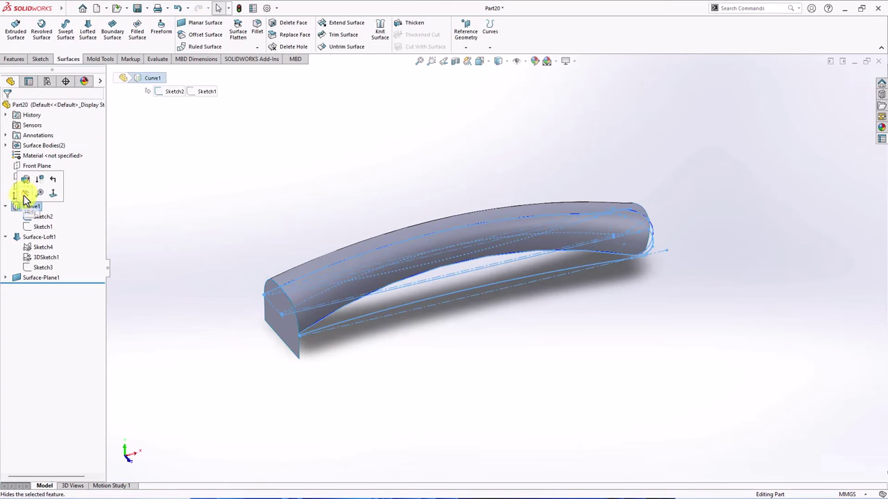
pyautogui.click(241, 198)
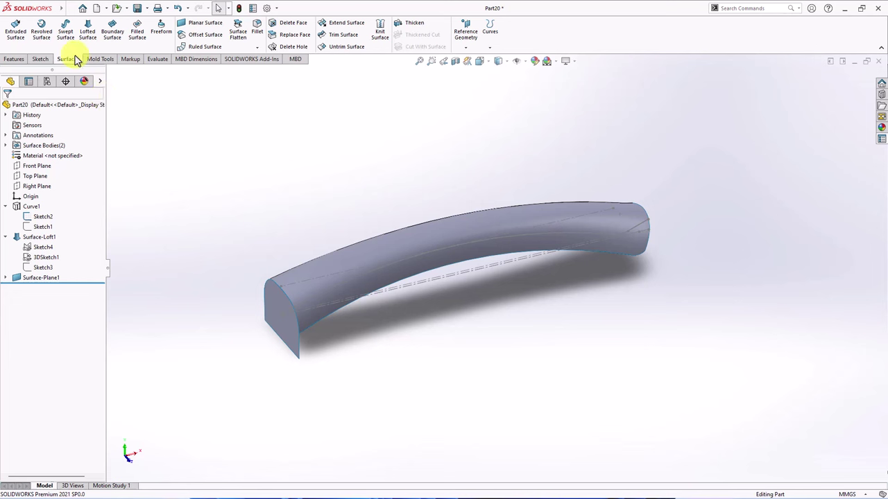
# Create a swept surface using the short vertical edge of the planar end face as profile and the loft's lower side edge as path.
pyautogui.click(65, 31)
pyautogui.scroll(-3, 325, 363)
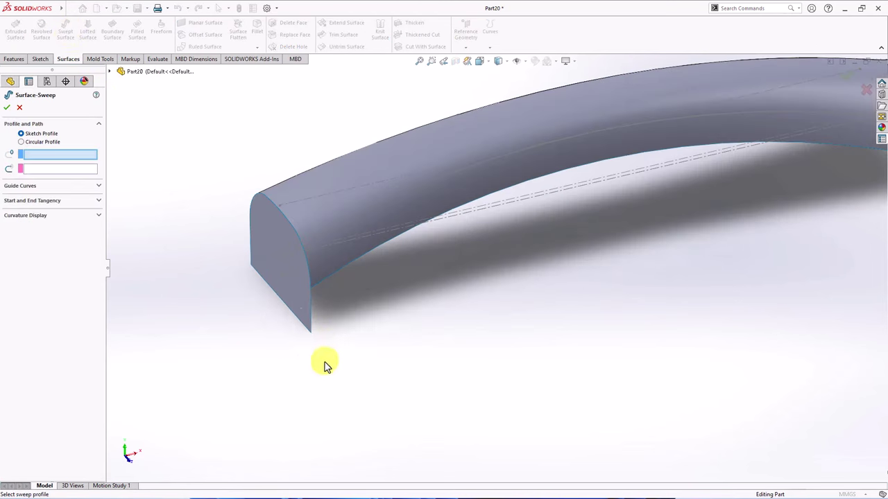
pyautogui.click(310, 321)
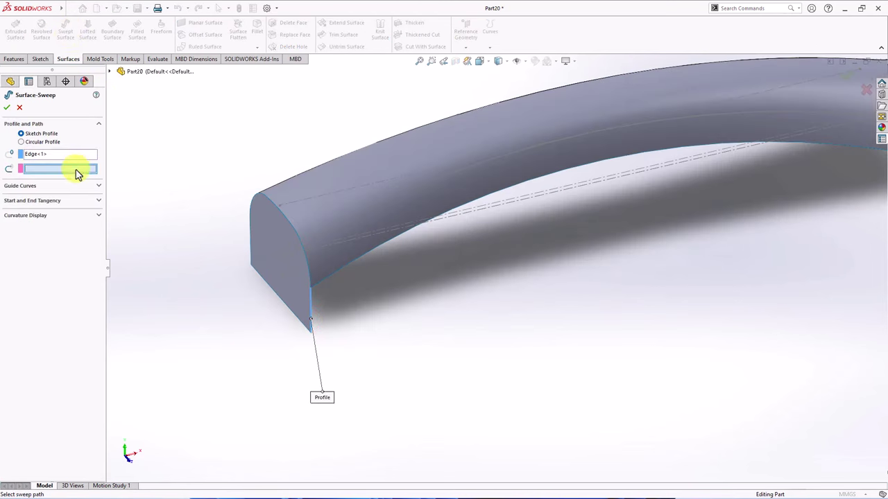
pyautogui.scroll(2, 457, 318)
pyautogui.click(403, 263)
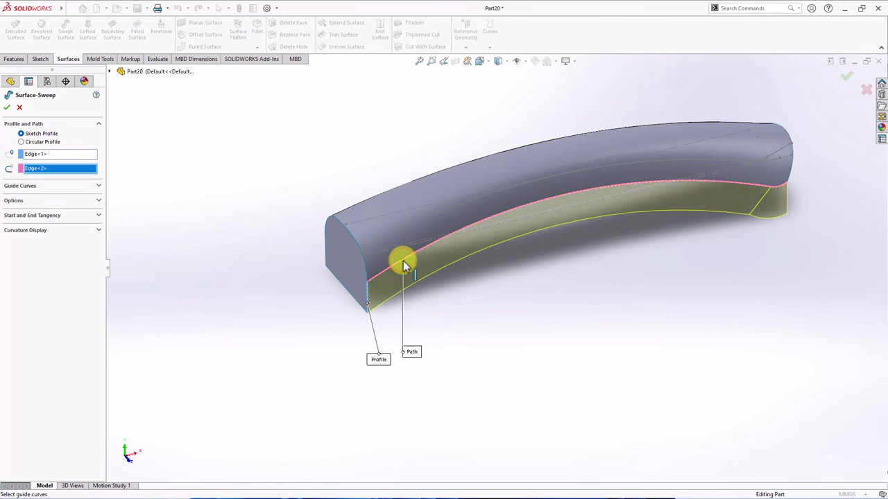
pyautogui.click(9, 109)
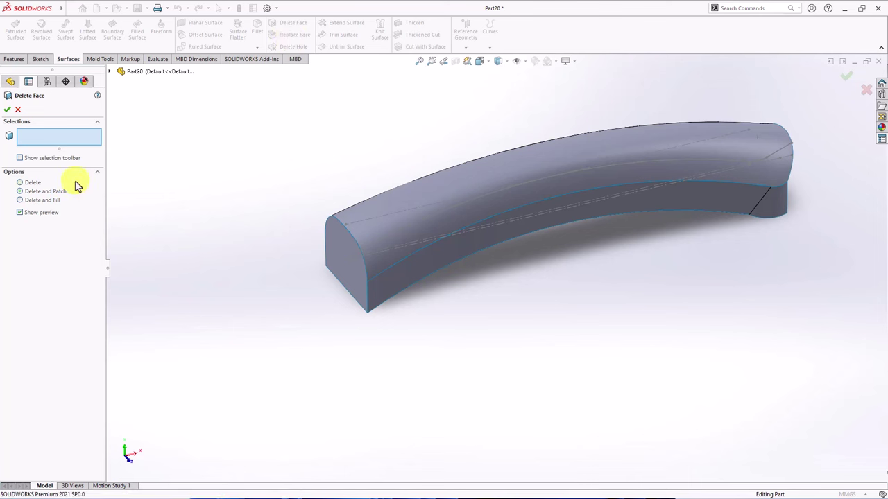
# Delete the small corner face at the far end of the swept surface, using the Delete option.
pyautogui.click(772, 211)
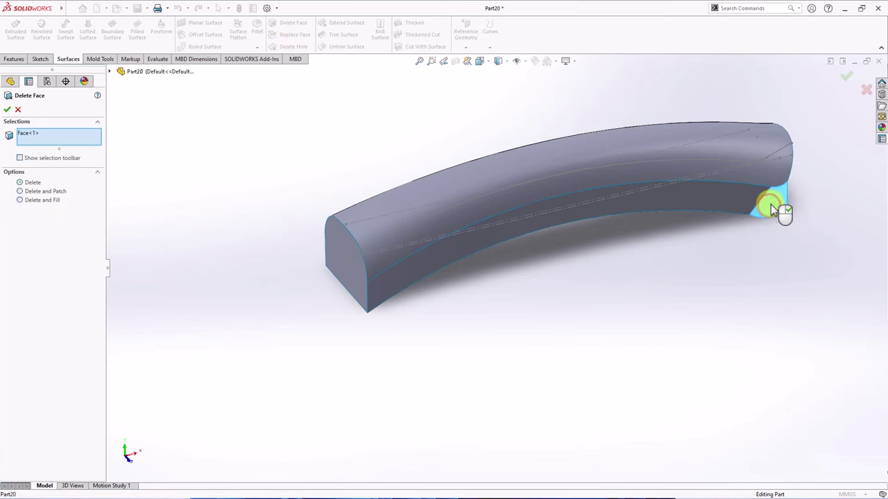
pyautogui.click(846, 77)
pyautogui.click(840, 185)
# Extend the swept surface along its lower and far end edges up to the lower corner point of the loft's far end.
pyautogui.moveTo(803, 216); pyautogui.dragTo(541, 331, button='middle')
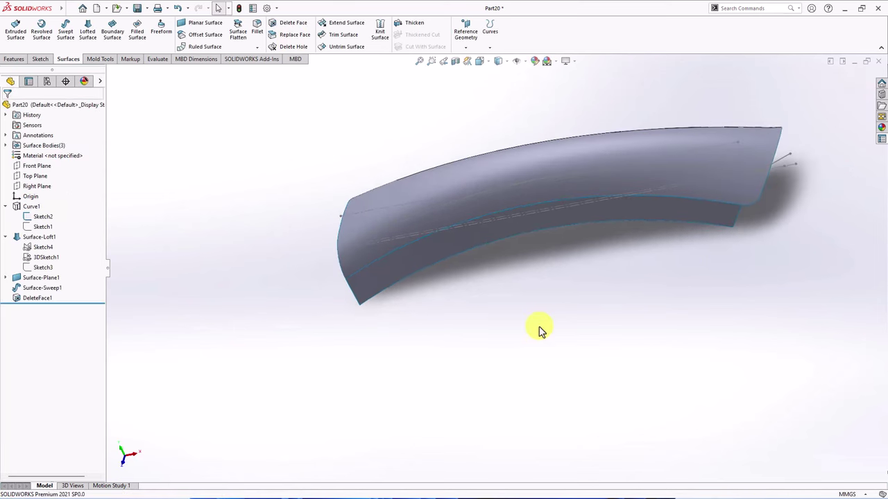
pyautogui.click(340, 27)
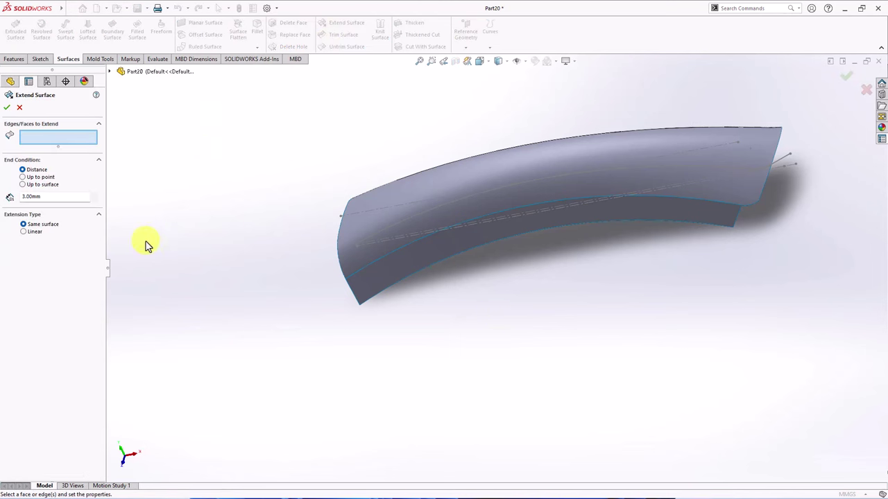
pyautogui.click(416, 272)
pyautogui.click(740, 221)
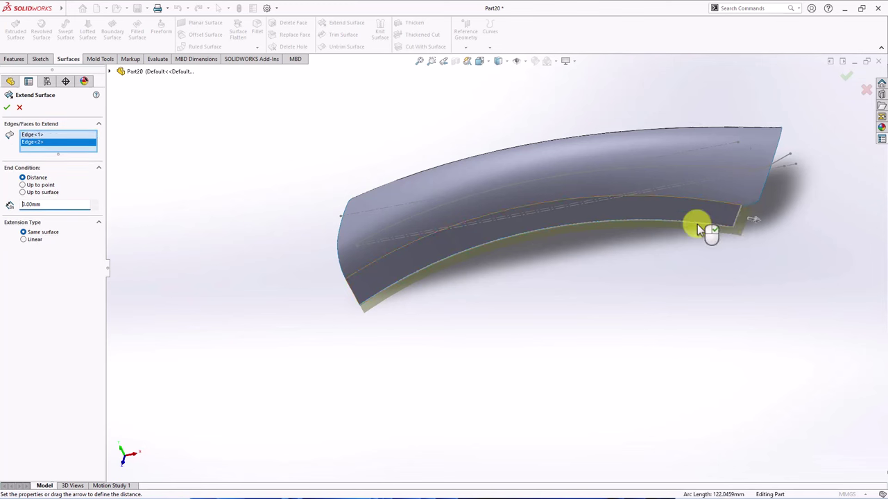
pyautogui.click(23, 185)
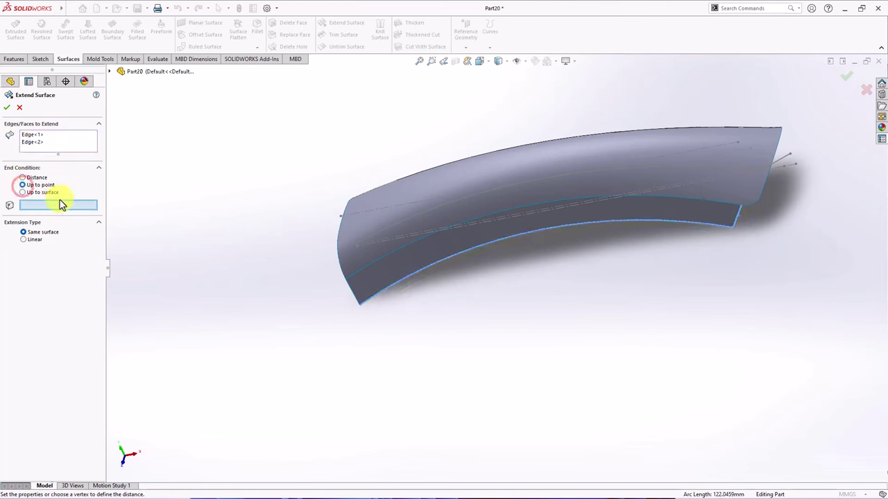
pyautogui.click(758, 202)
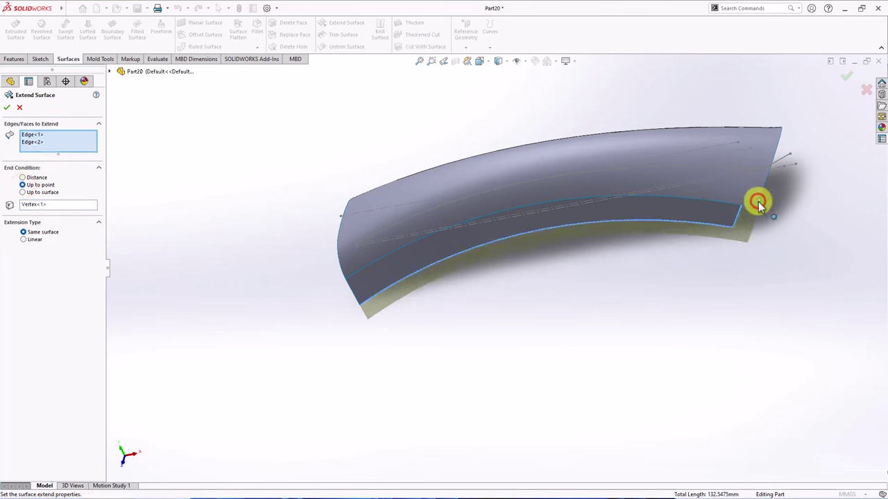
pyautogui.click(847, 76)
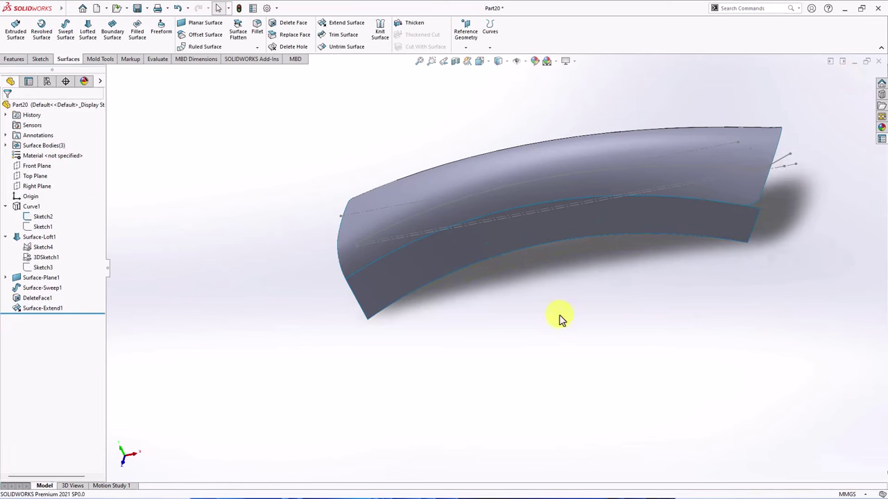
# Start a sketch on the Front Plane and draw a horizontal line about 7 mm long inward from the straight end edge below the origin.
pyautogui.moveTo(562, 319); pyautogui.dragTo(609, 270, button='middle')
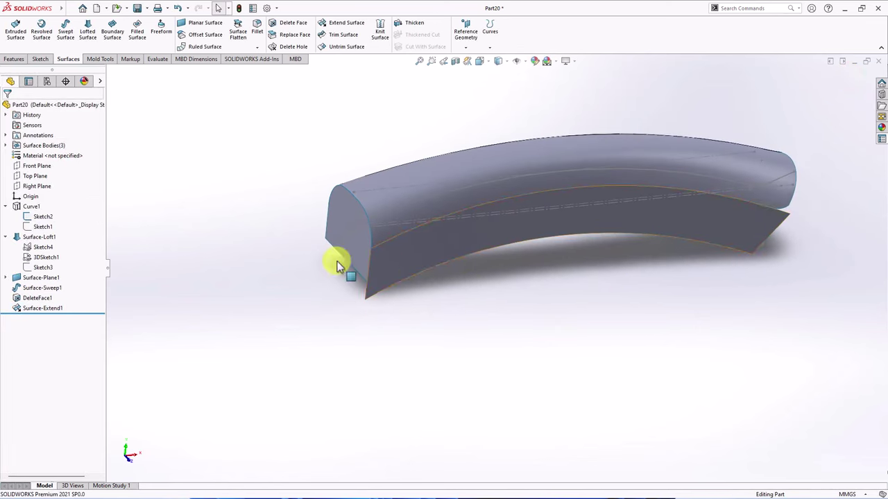
pyautogui.click(38, 168)
pyautogui.moveTo(181, 202)
pyautogui.mouseDown(button='middle')
pyautogui.moveTo(204, 257)
pyautogui.moveTo(161, 207)
pyautogui.mouseUp(button='middle')
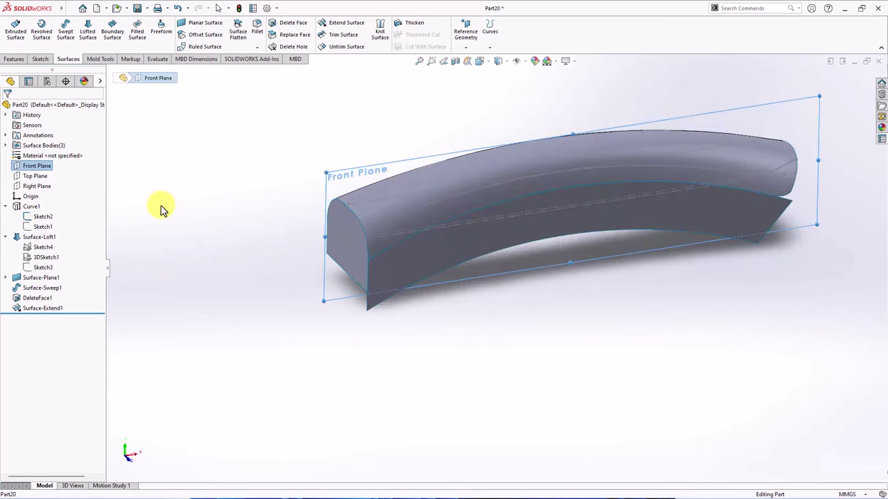
pyautogui.click(19, 166)
pyautogui.click(28, 151)
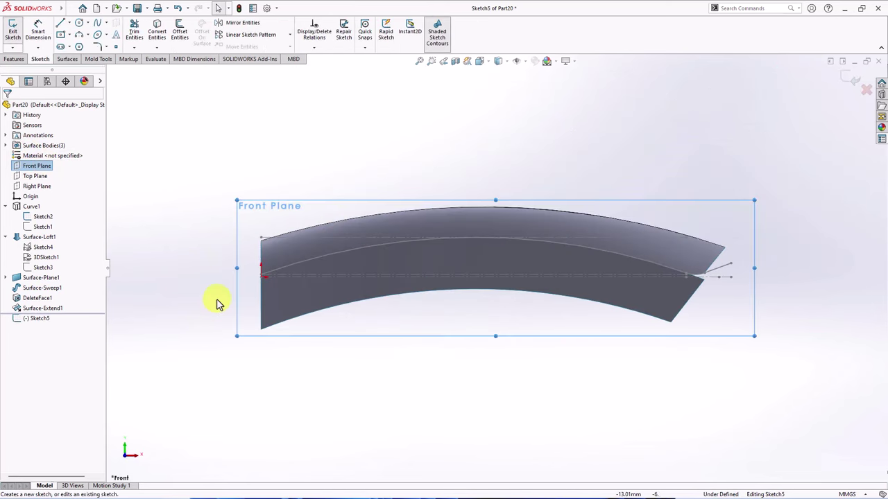
pyautogui.click(193, 239)
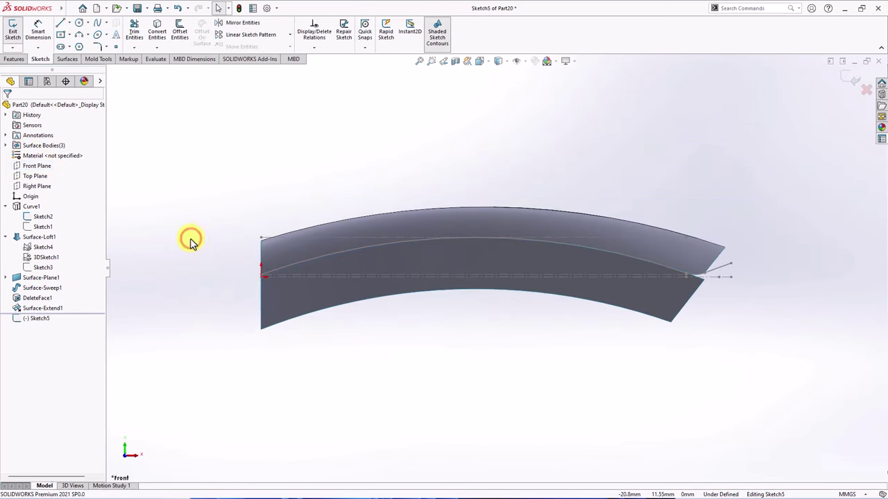
pyautogui.click(61, 24)
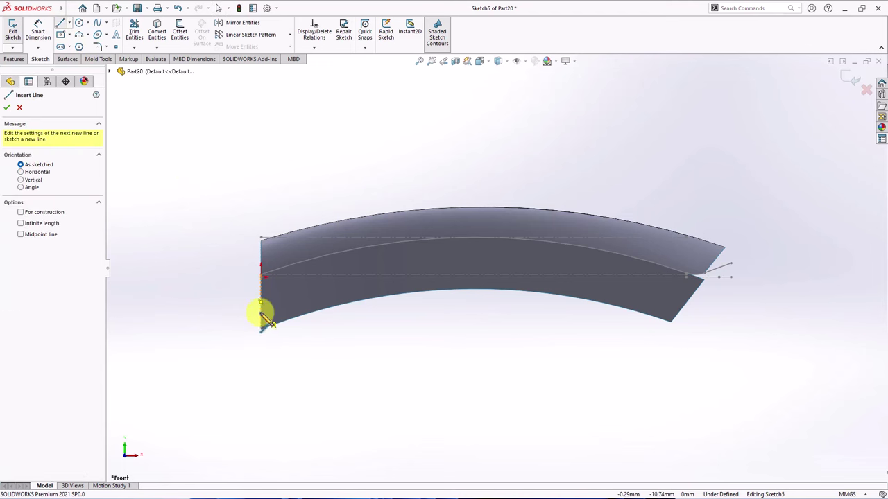
pyautogui.moveTo(261, 311); pyautogui.dragTo(596, 366)
pyautogui.press('Escape')
# Draw a three-point arc of about 91 mm radius from the line's free end, bulging upward toward the far end.
pyautogui.click(79, 35)
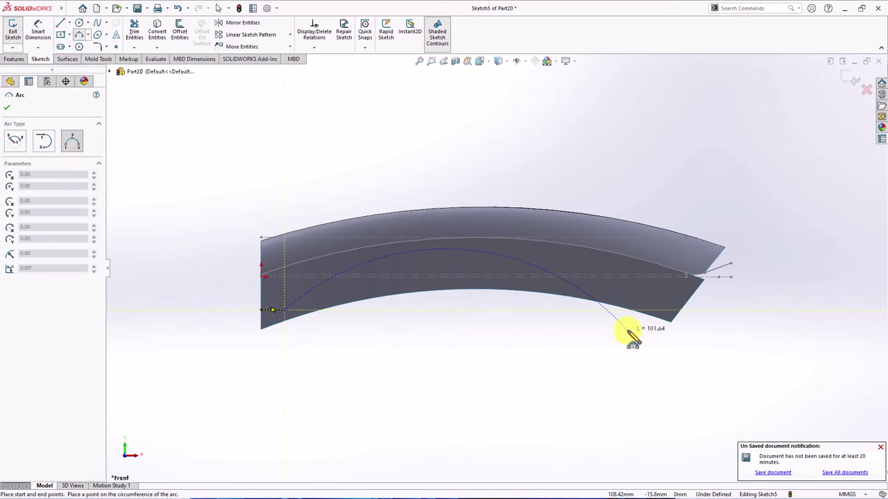
pyautogui.moveTo(636, 300); pyautogui.dragTo(635, 297)
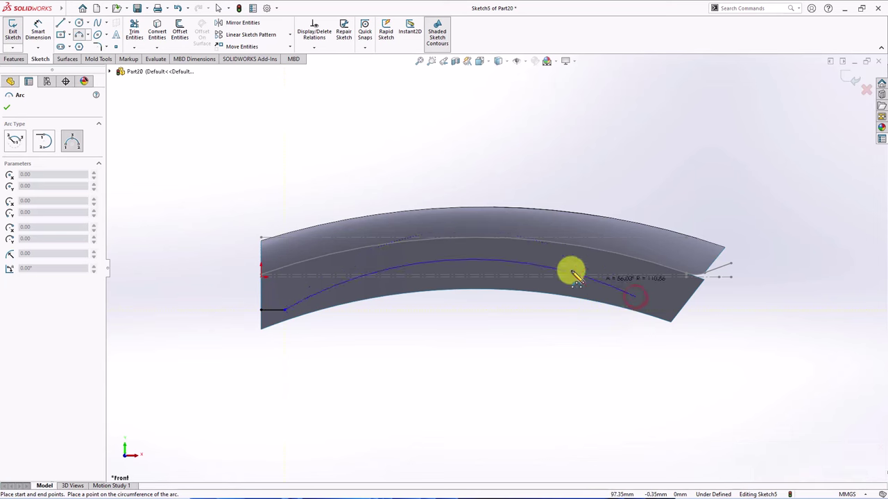
pyautogui.click(449, 251)
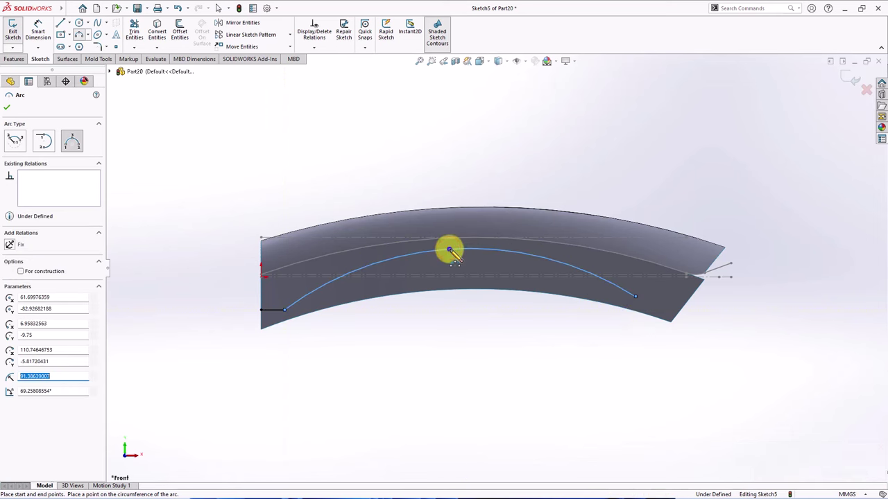
pyautogui.press('Escape')
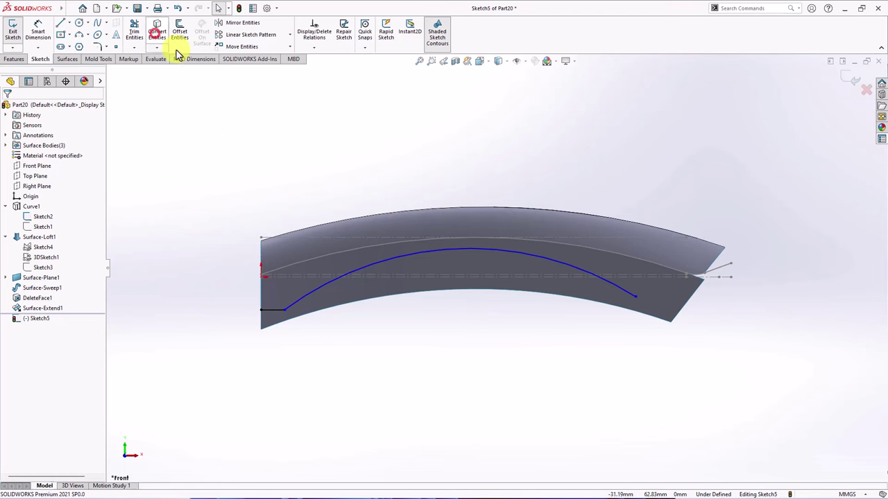
# Convert the short inclined sketch line at the far end and trim it to a corner with the arc.
pyautogui.click(724, 266)
pyautogui.press('Return')
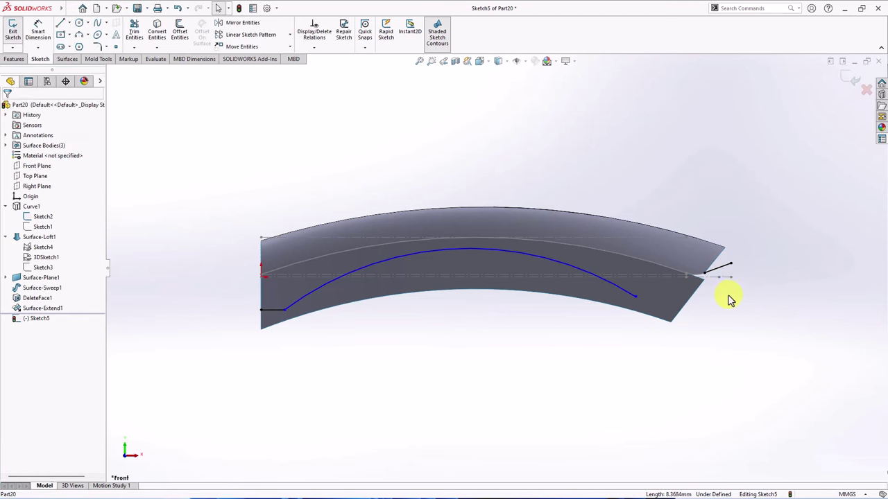
pyautogui.click(135, 32)
pyautogui.click(617, 288)
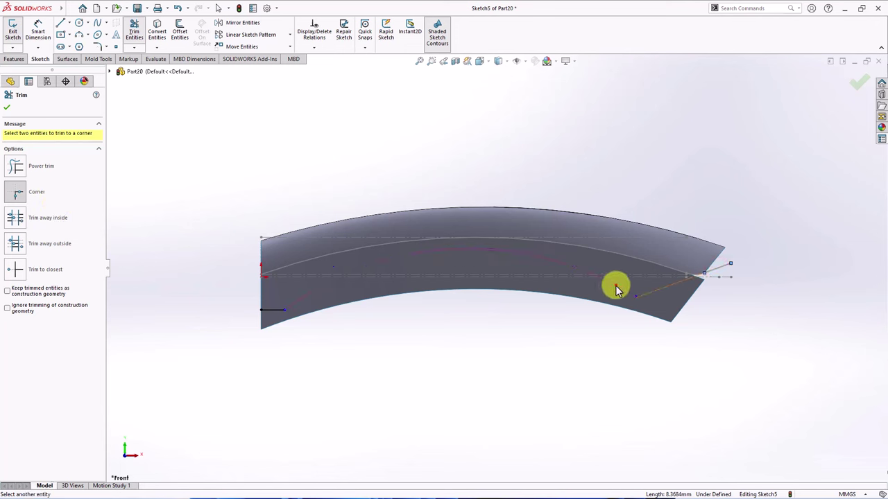
pyautogui.click(6, 109)
# Dimension the inclined line's length as 30.8 mm.
pyautogui.click(38, 31)
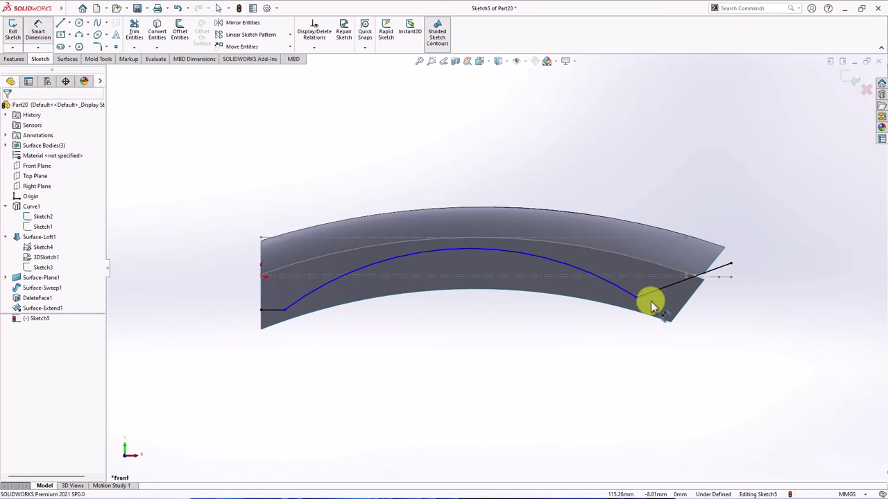
pyautogui.click(652, 294)
pyautogui.click(749, 331)
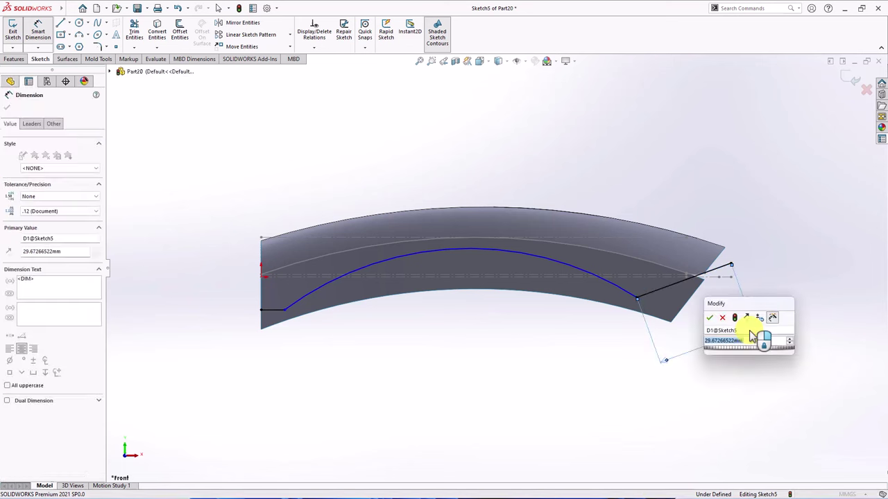
pyautogui.write('30.8')
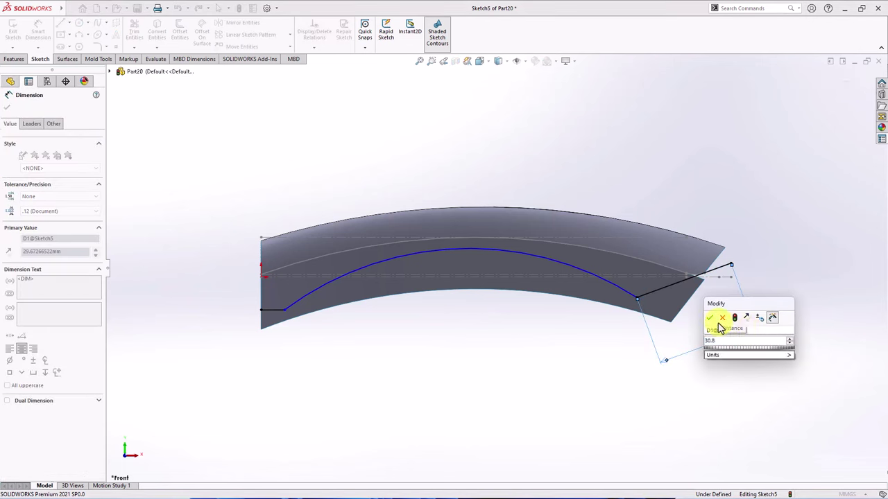
pyautogui.click(710, 318)
pyautogui.click(602, 359)
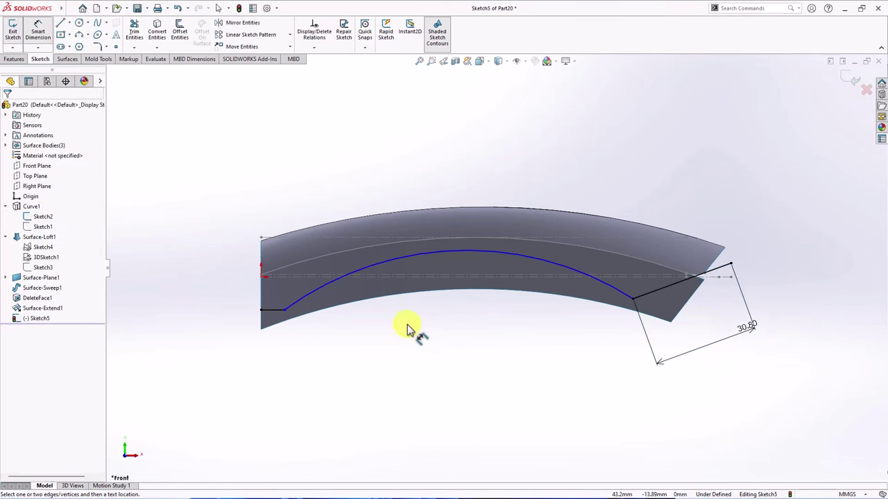
# Dimension the short horizontal line's length as 5.2 mm.
pyautogui.click(278, 312)
pyautogui.click(271, 352)
pyautogui.write('5.2')
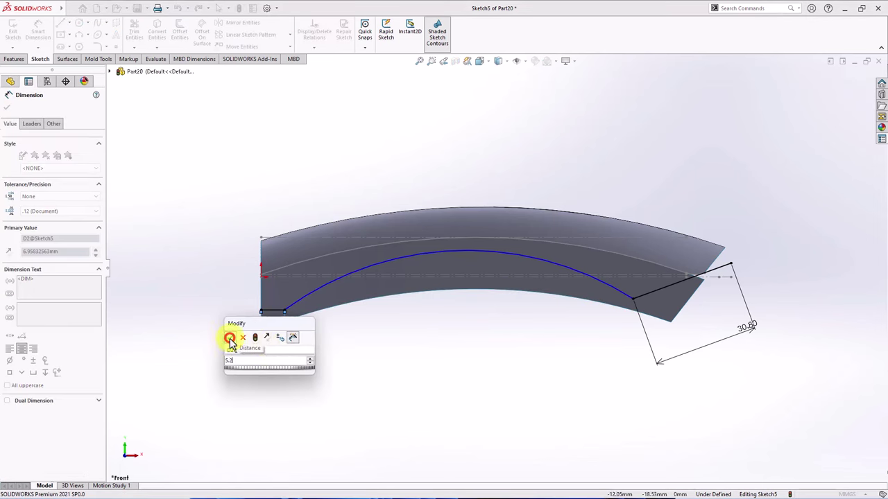
pyautogui.click(229, 338)
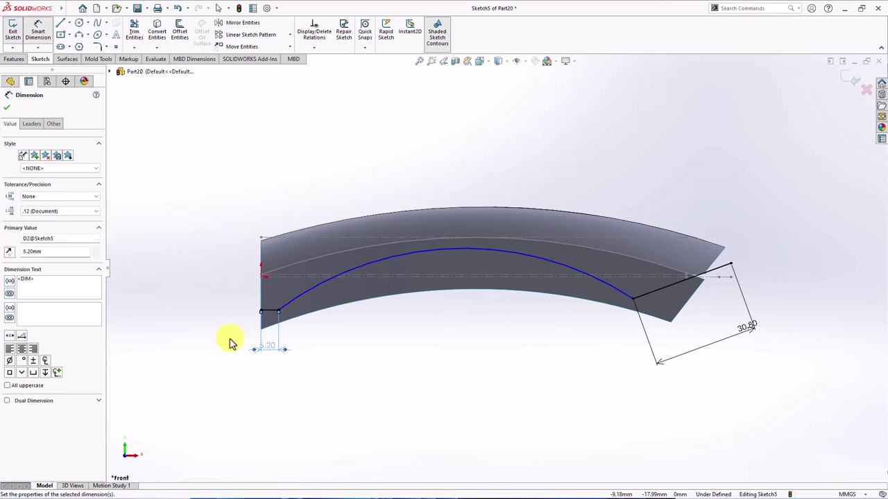
# Dimension the arc from the upper horizontal construction line using the Min arc condition and set the distance to 4.3 mm.
pyautogui.click(468, 257)
pyautogui.click(363, 240)
pyautogui.click(235, 253)
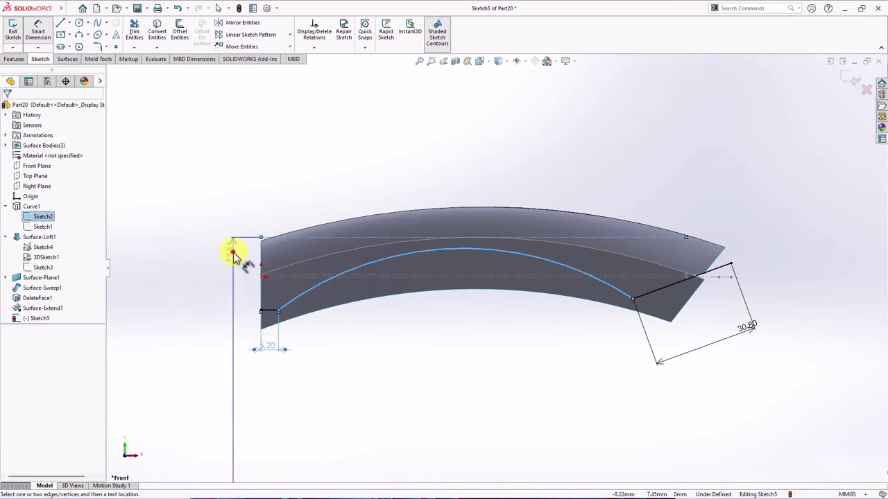
pyautogui.click(231, 251)
pyautogui.click(197, 240)
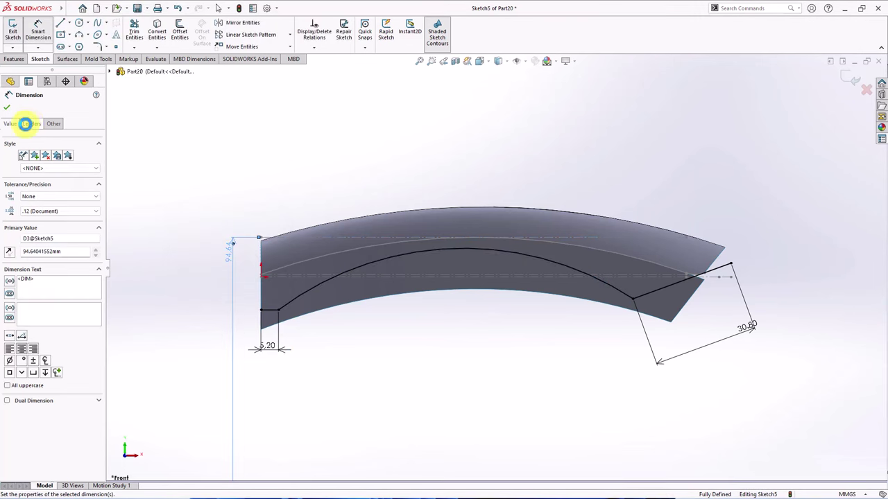
pyautogui.click(25, 123)
pyautogui.click(45, 387)
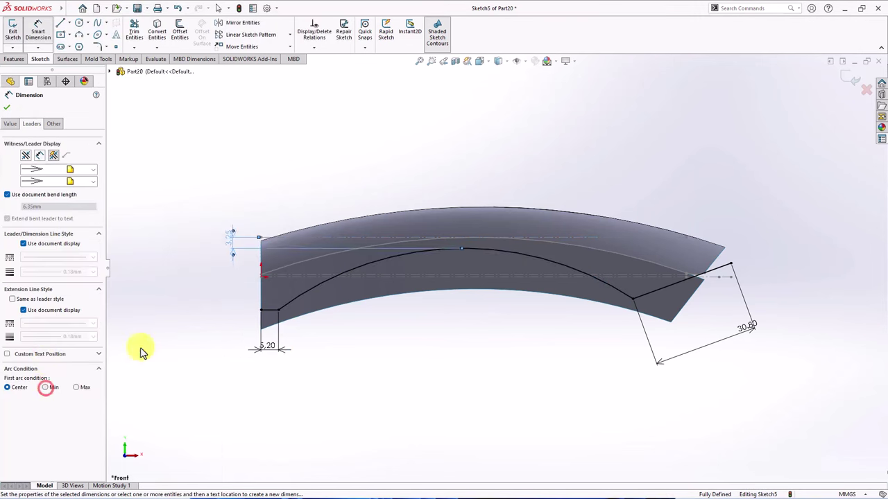
pyautogui.click(229, 239)
pyautogui.write('4.')
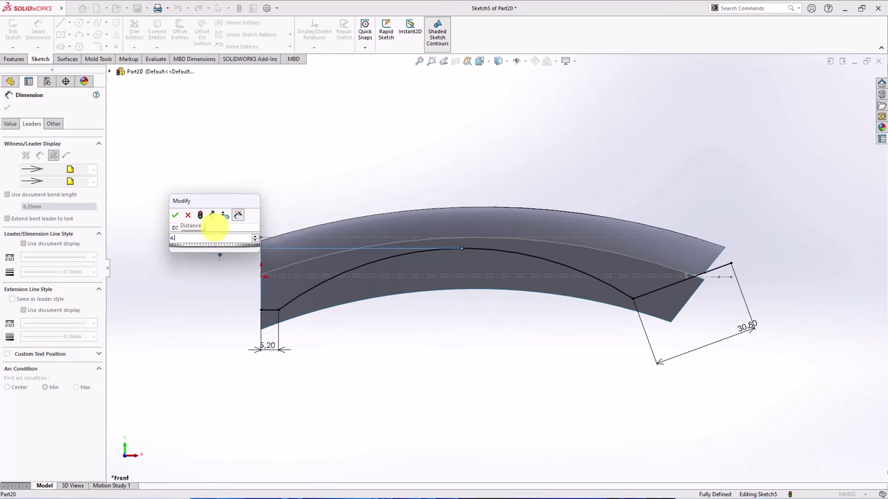
pyautogui.write('3')
pyautogui.press('Return')
# Finish the Front Plane sketch and select Sketch5 for the next surface feature.
pyautogui.click(210, 324)
pyautogui.moveTo(218, 345); pyautogui.dragTo(228, 364, button='middle')
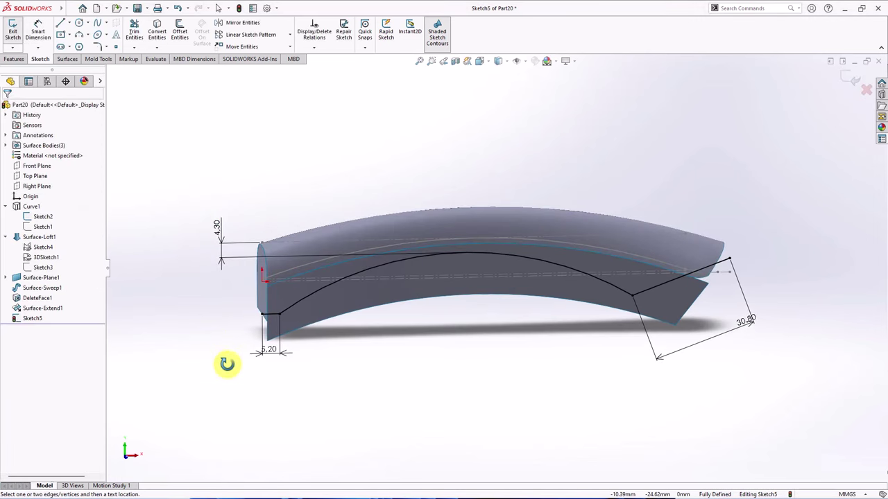
pyautogui.click(850, 76)
pyautogui.click(801, 131)
pyautogui.moveTo(788, 215)
pyautogui.mouseDown(button='middle')
pyautogui.moveTo(775, 186)
pyautogui.moveTo(766, 193)
pyautogui.mouseUp(button='middle')
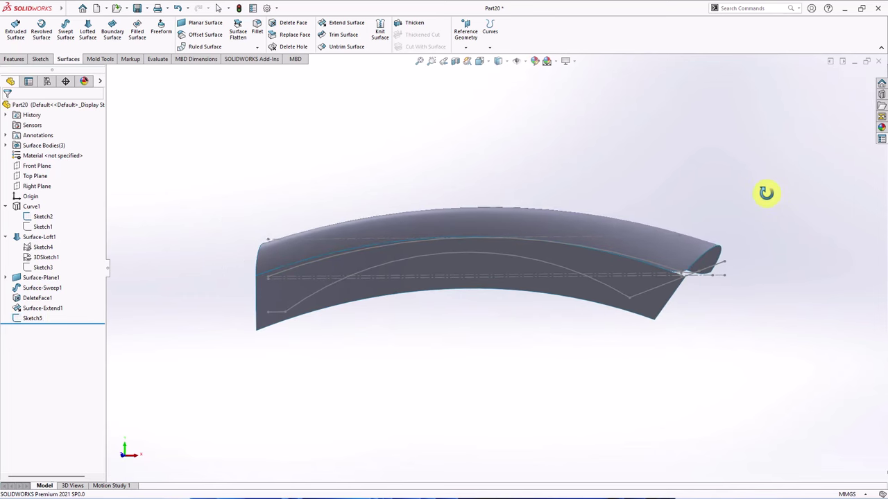
pyautogui.click(34, 318)
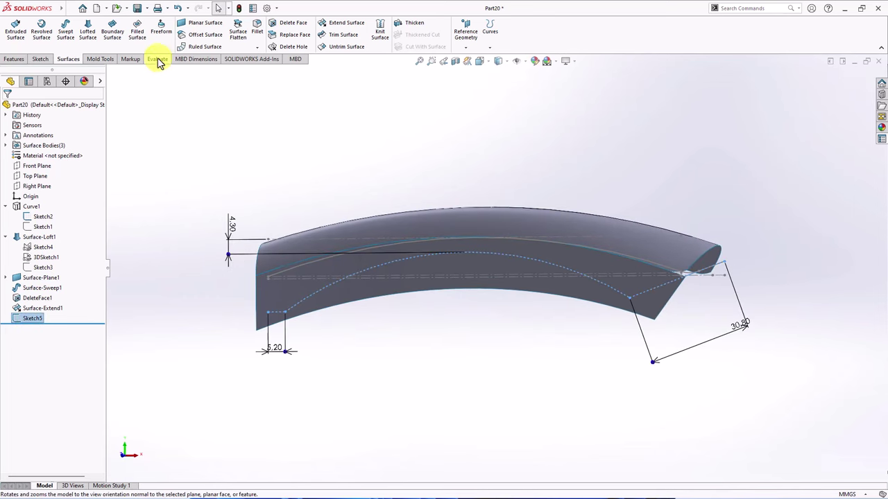
# Trim the extended side surface with Sketch5 using a Standard trim, keeping the portion above the profile.
pyautogui.click(342, 35)
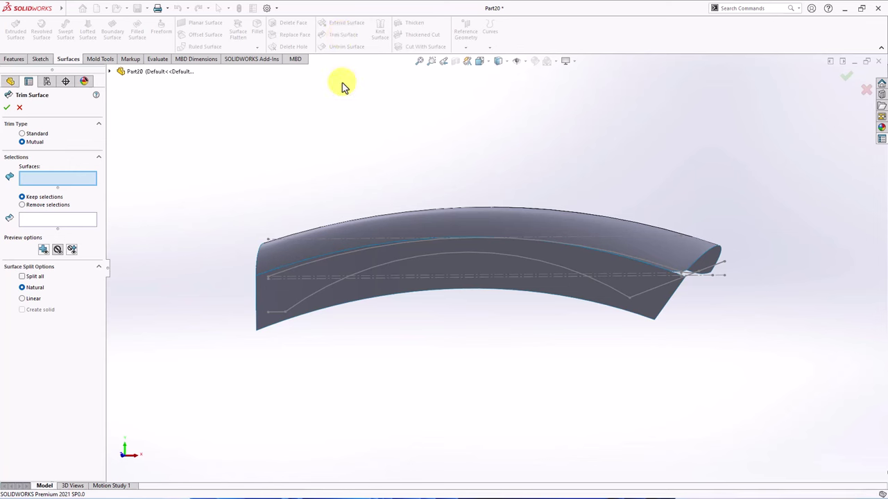
pyautogui.click(36, 133)
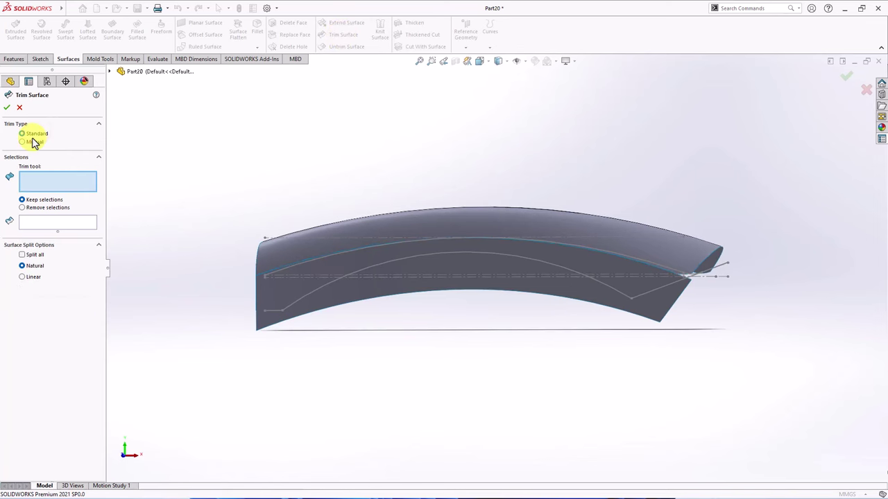
pyautogui.click(303, 300)
pyautogui.moveTo(217, 247); pyautogui.dragTo(209, 264, button='middle')
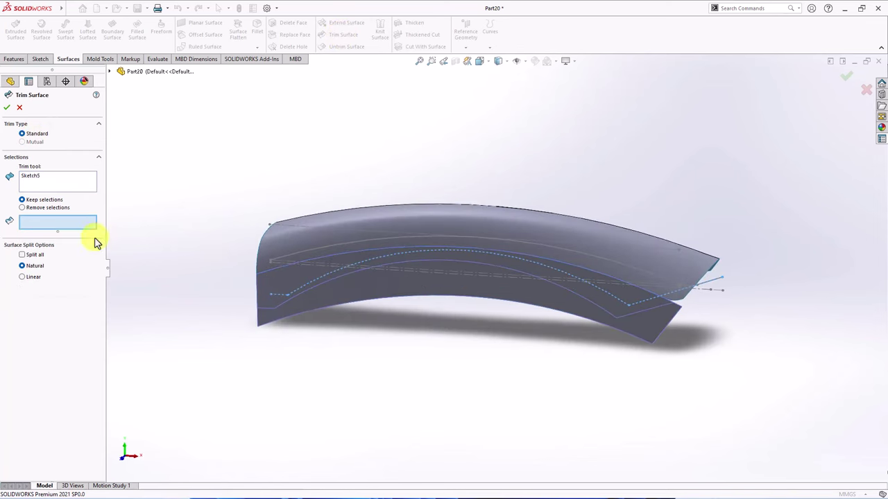
pyautogui.click(274, 286)
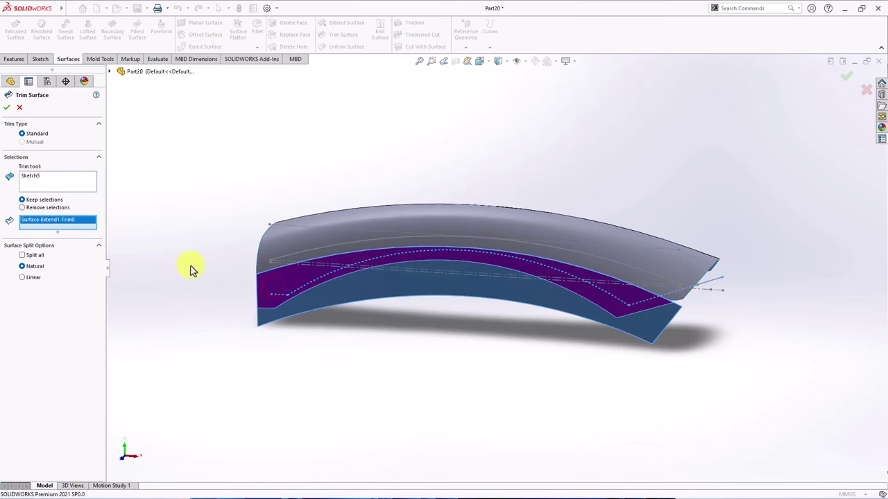
pyautogui.click(6, 109)
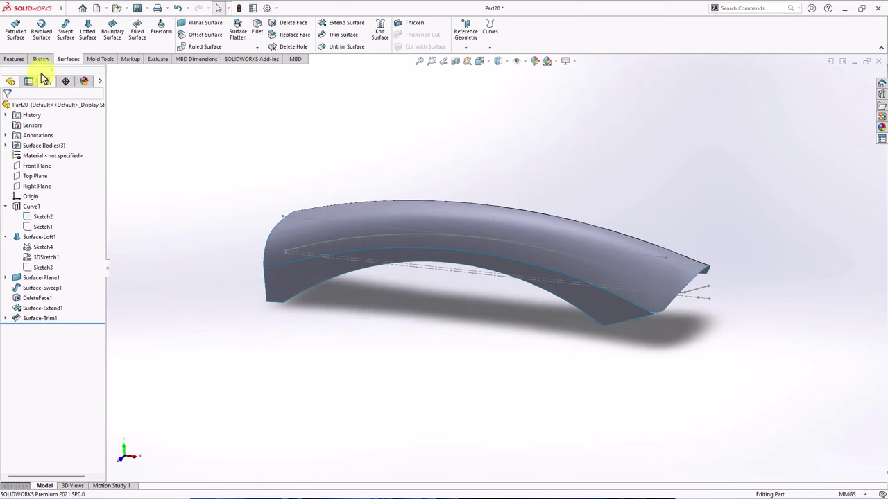
# Start a 3D sketch and convert Curve1 into sketch entities.
pyautogui.click(40, 58)
pyautogui.click(13, 47)
pyautogui.click(21, 70)
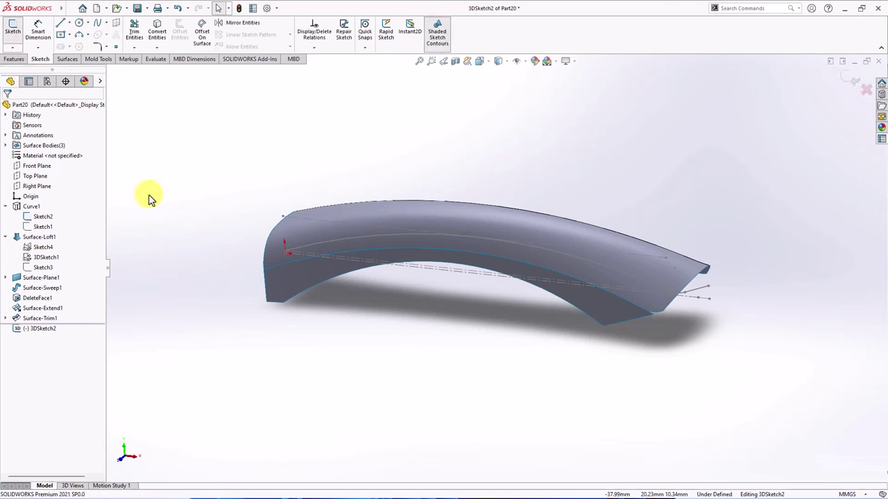
pyautogui.click(17, 207)
pyautogui.click(156, 32)
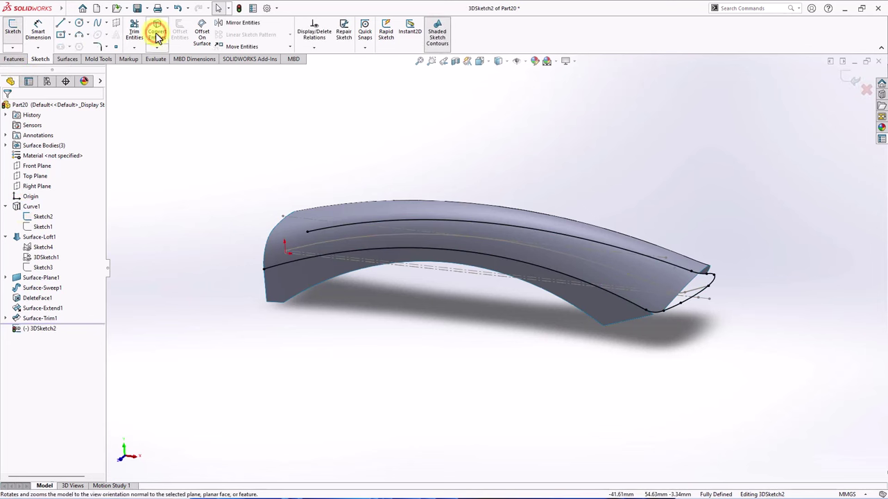
# Delete the long side splines and their short connecting segments from the 3D sketch, keeping only the curve around the open end.
pyautogui.moveTo(650, 352); pyautogui.dragTo(676, 351, button='middle')
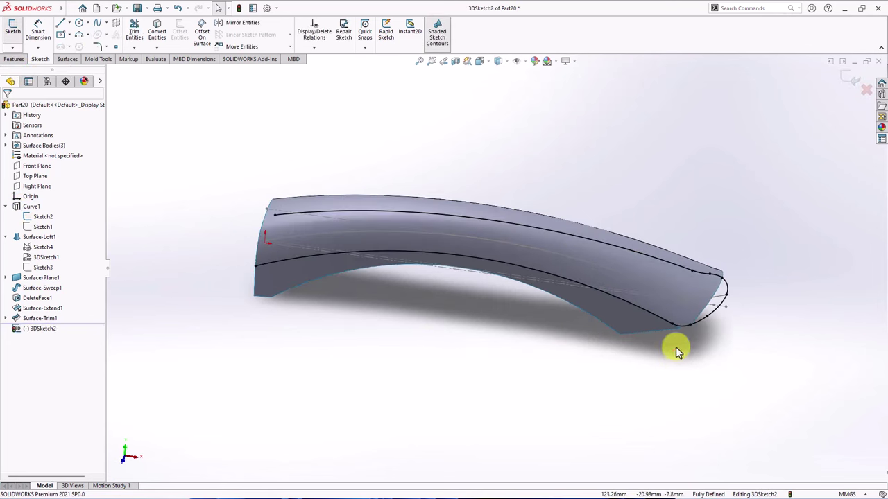
pyautogui.moveTo(662, 282); pyautogui.dragTo(620, 229)
pyautogui.rightClick(619, 230)
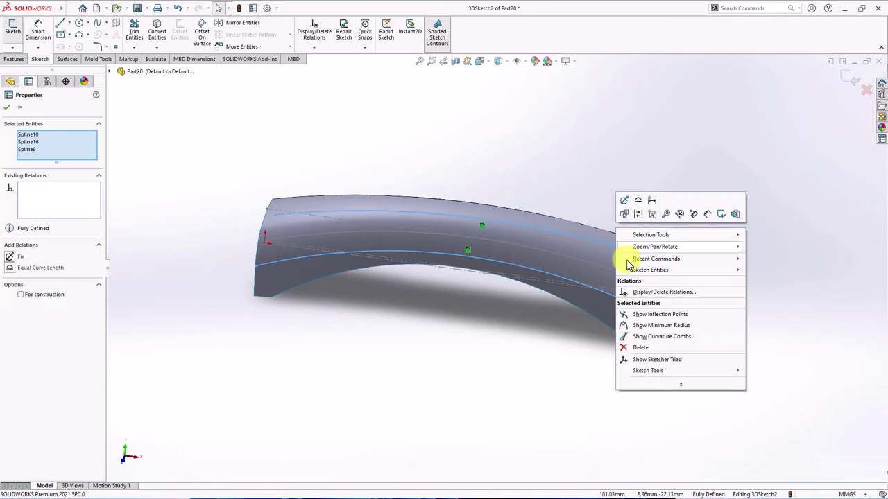
pyautogui.click(647, 349)
pyautogui.rightClick(704, 275)
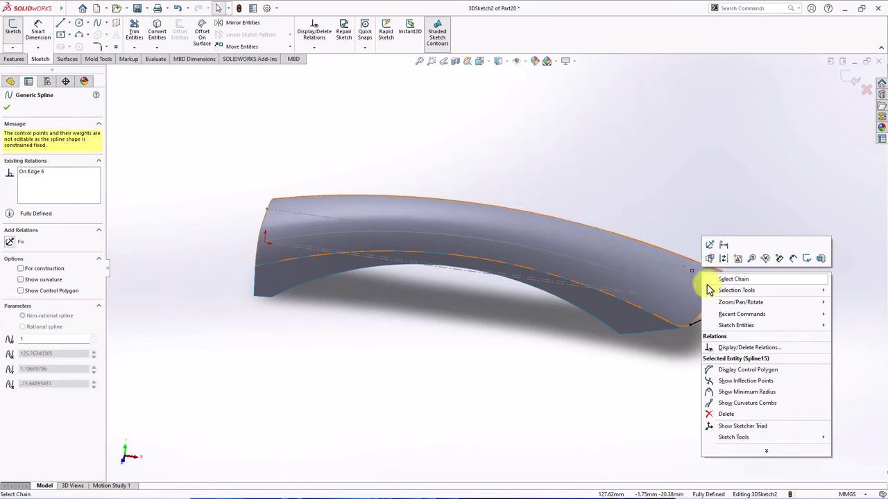
pyautogui.click(723, 410)
pyautogui.moveTo(728, 384); pyautogui.dragTo(733, 338, button='middle')
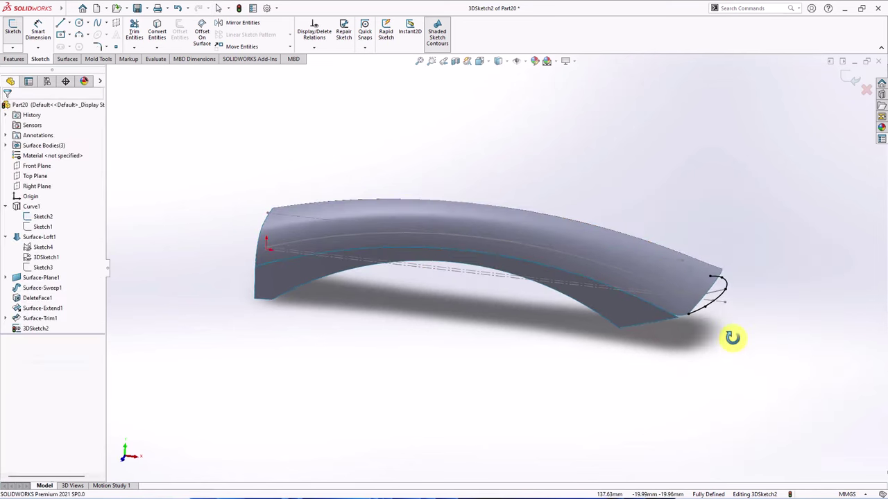
# Show Sketch3, convert its short end line into the 3D sketch, and hide Sketch3 again.
pyautogui.click(46, 268)
pyautogui.scroll(-3, 728, 291)
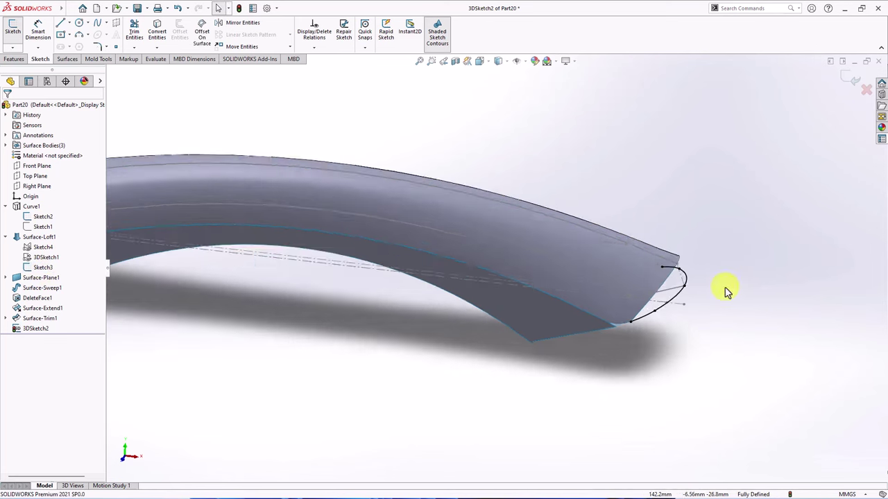
pyautogui.click(661, 297)
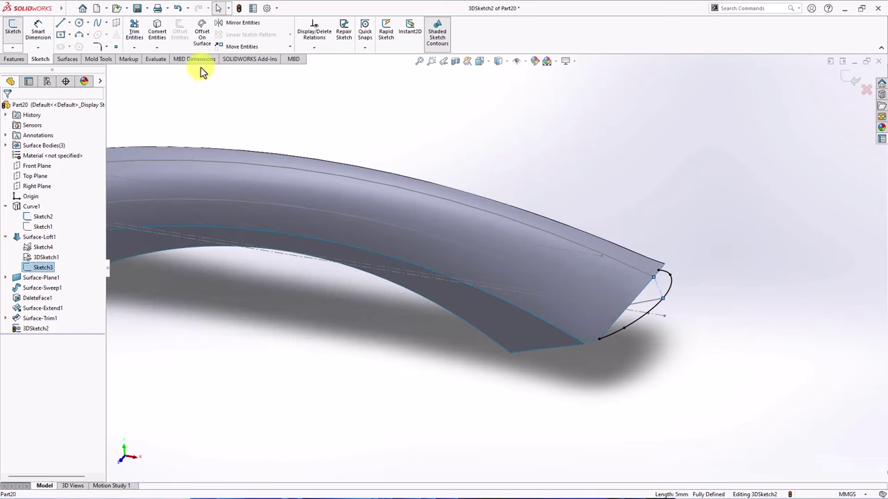
pyautogui.click(156, 35)
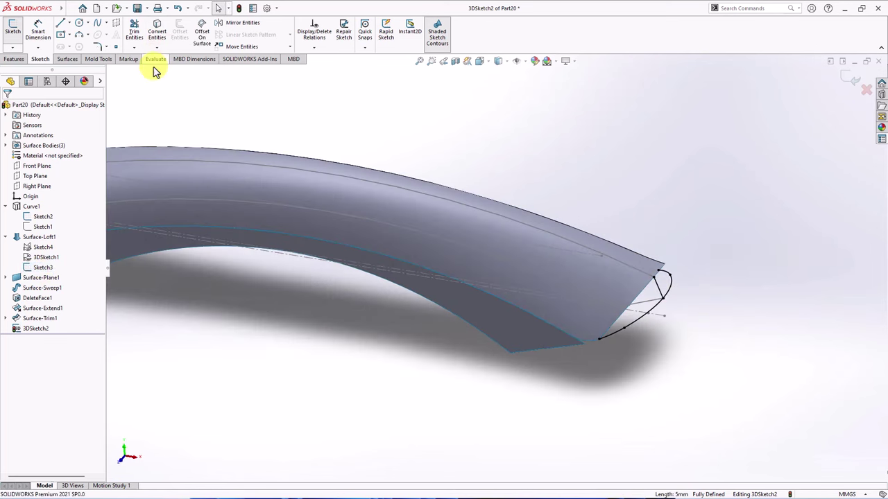
pyautogui.rightClick(35, 270)
pyautogui.click(45, 255)
pyautogui.moveTo(702, 199); pyautogui.dragTo(713, 188, button='middle')
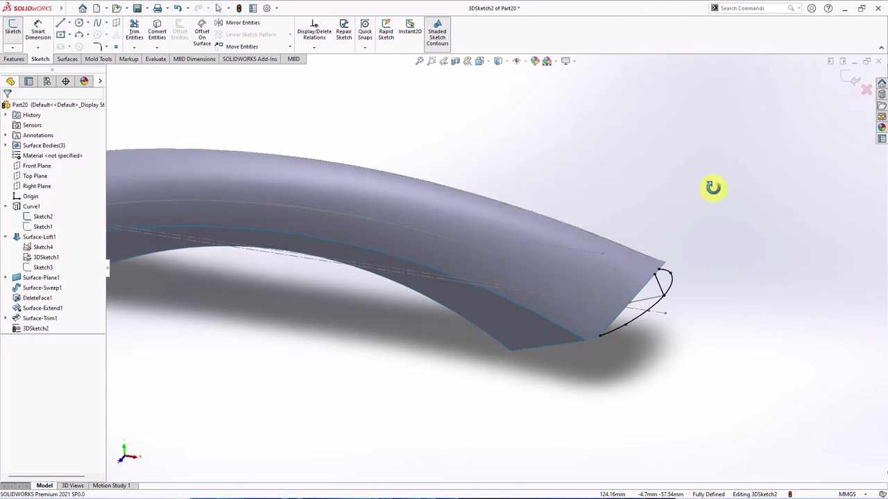
# Finish the 3D sketch and start a lofted surface with the upper surface's end edge and the converted end curve as an open group as profiles.
pyautogui.click(848, 80)
pyautogui.moveTo(794, 159); pyautogui.dragTo(776, 125, button='middle')
pyautogui.click(66, 60)
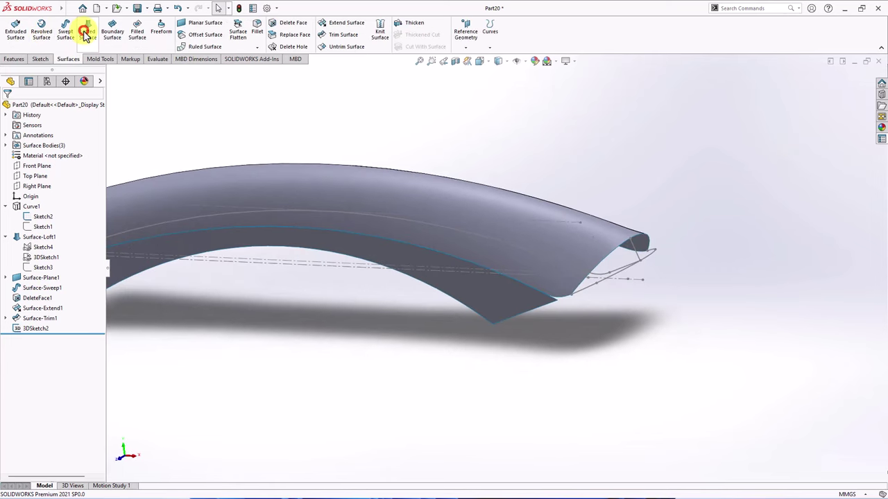
pyautogui.moveTo(697, 217); pyautogui.dragTo(667, 253, button='middle')
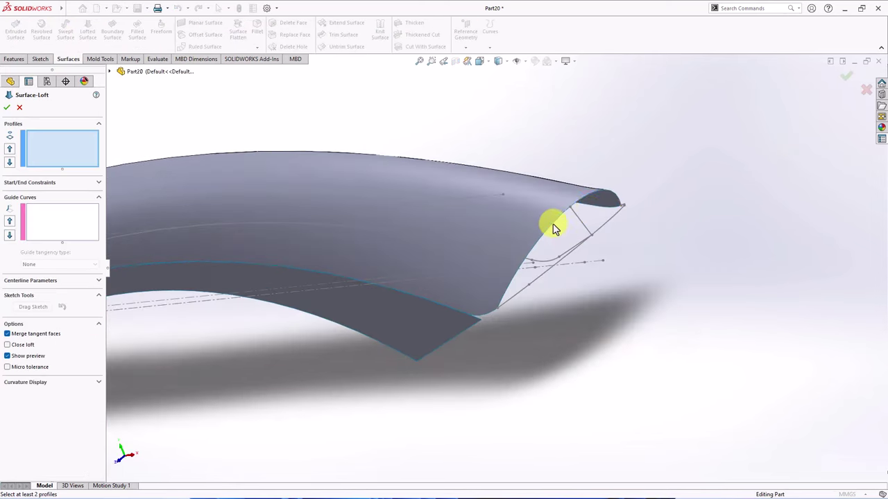
pyautogui.click(553, 227)
pyautogui.rightClick(625, 138)
pyautogui.click(654, 163)
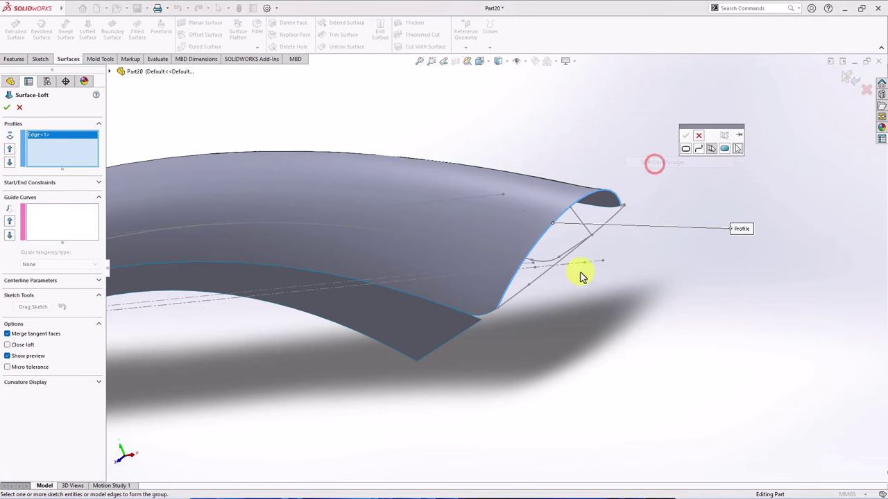
pyautogui.click(520, 295)
pyautogui.click(537, 277)
pyautogui.moveTo(590, 284); pyautogui.dragTo(584, 326, button='middle')
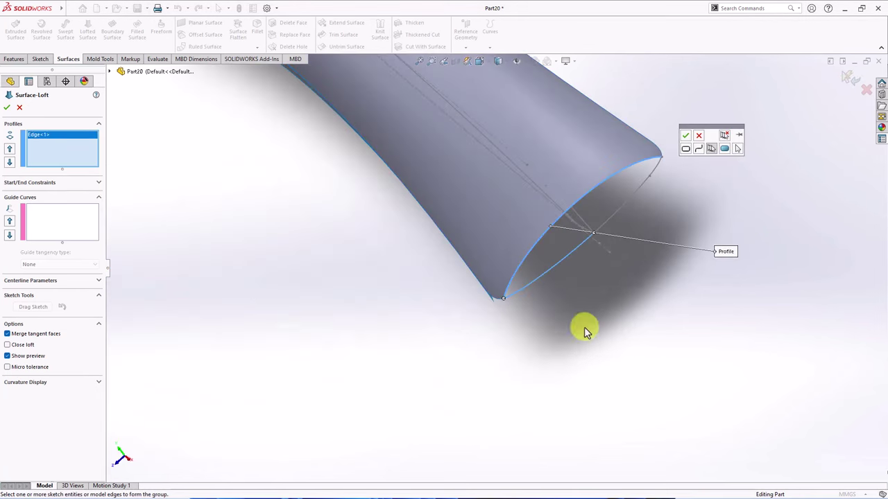
pyautogui.click(620, 207)
pyautogui.click(685, 136)
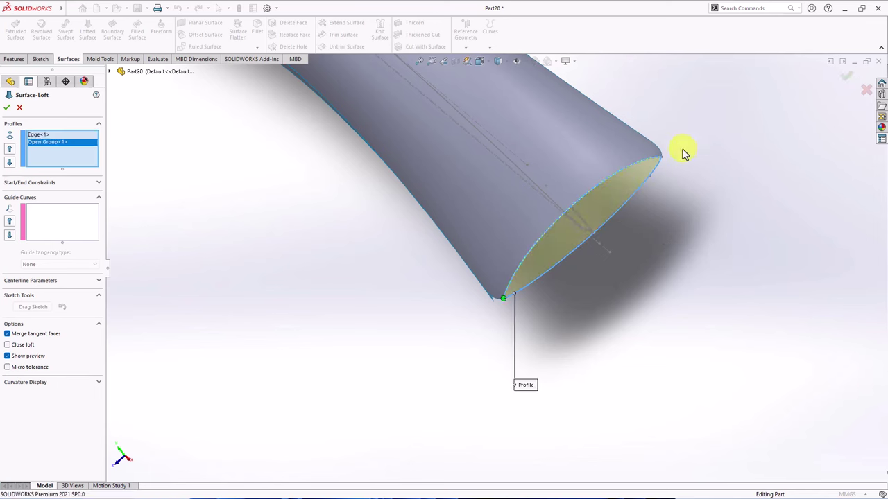
# Add the short converted line as the loft's guide curve and create the lofted surface closing the end.
pyautogui.click(48, 230)
pyautogui.moveTo(525, 301); pyautogui.dragTo(504, 345, button='middle')
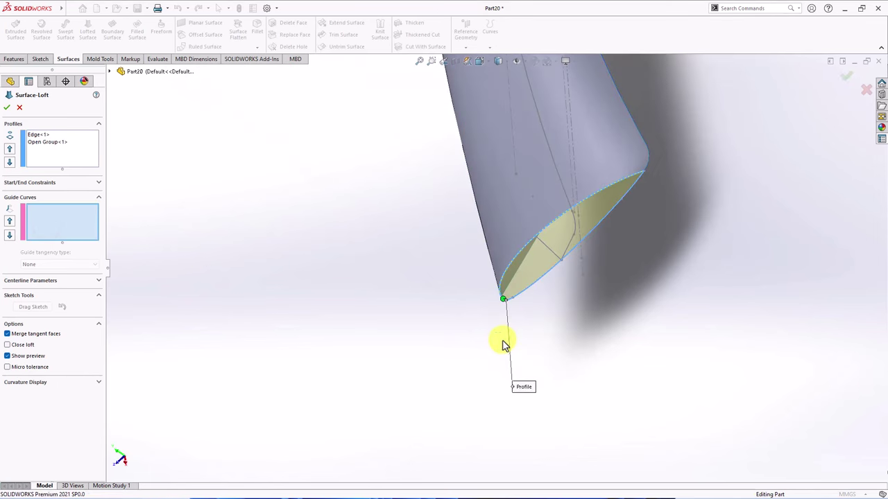
pyautogui.rightClick(581, 323)
pyautogui.click(610, 136)
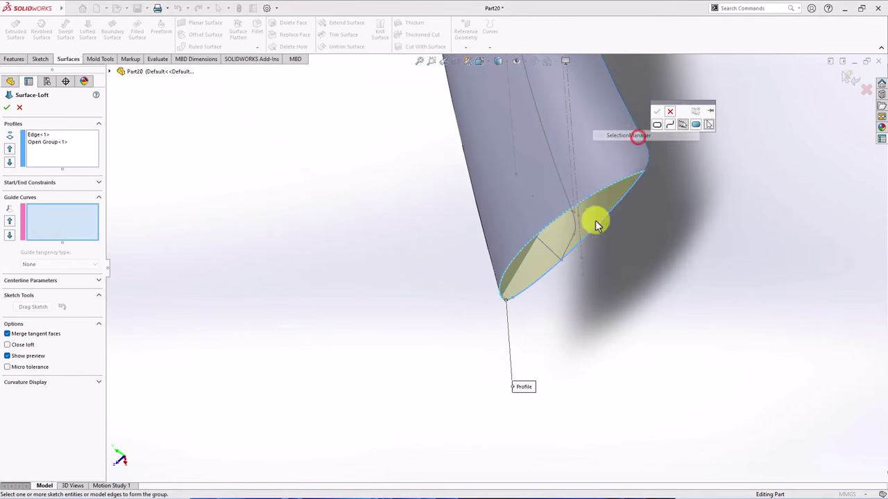
pyautogui.click(544, 248)
pyautogui.click(657, 112)
pyautogui.moveTo(654, 114); pyautogui.dragTo(594, 265, button='middle')
pyautogui.click(845, 82)
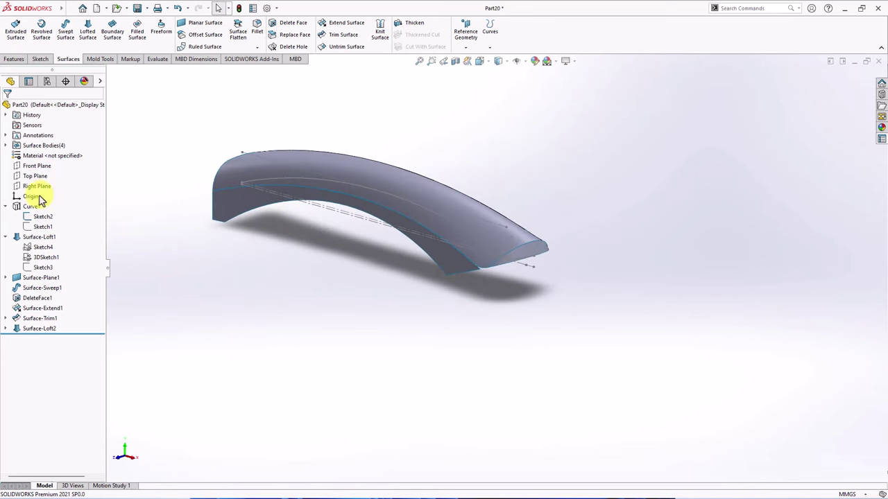
# Mirror the trimmed side surface body Surface-Trim1 about the Front Plane.
pyautogui.click(36, 165)
pyautogui.moveTo(267, 271); pyautogui.dragTo(376, 159, button='middle')
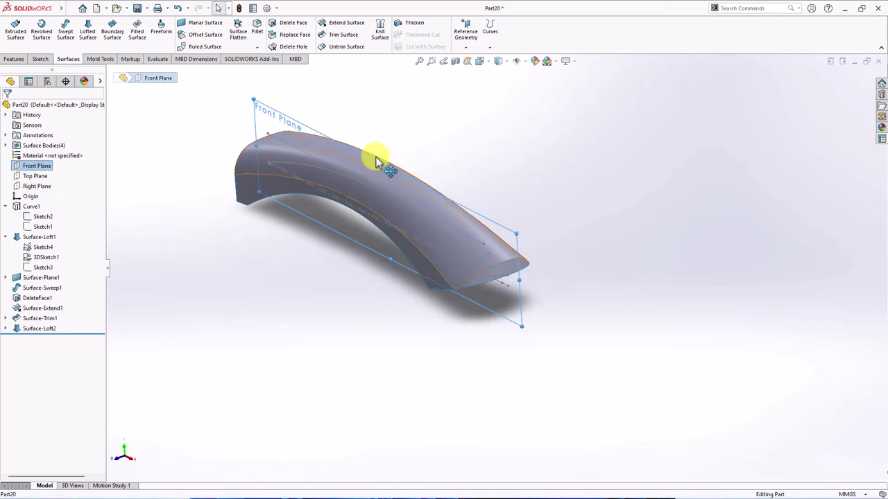
pyautogui.click(15, 59)
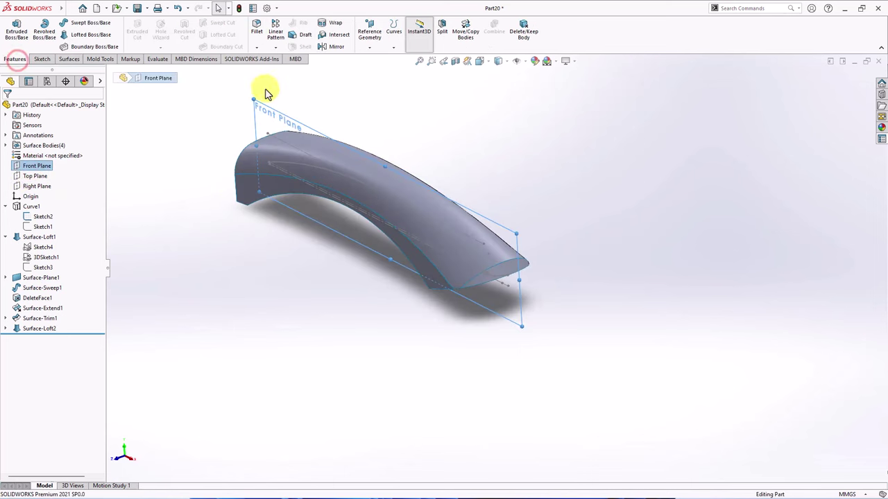
pyautogui.click(336, 43)
pyautogui.click(23, 231)
pyautogui.click(236, 197)
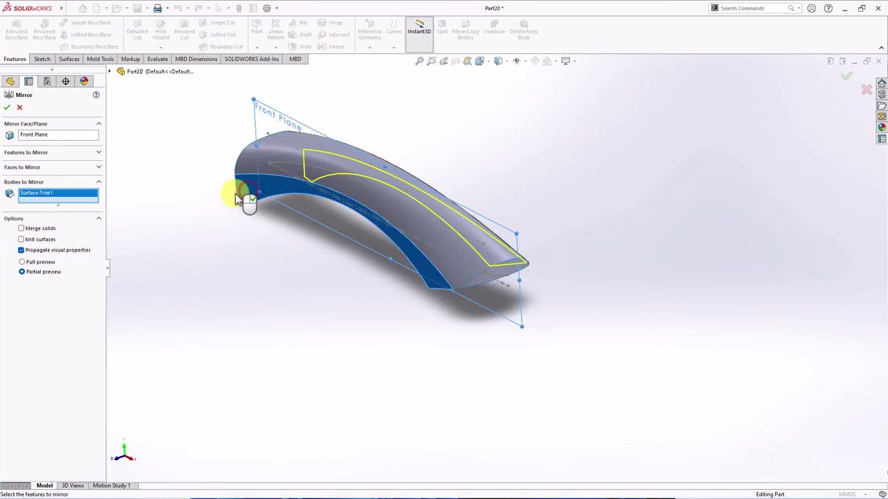
pyautogui.click(7, 108)
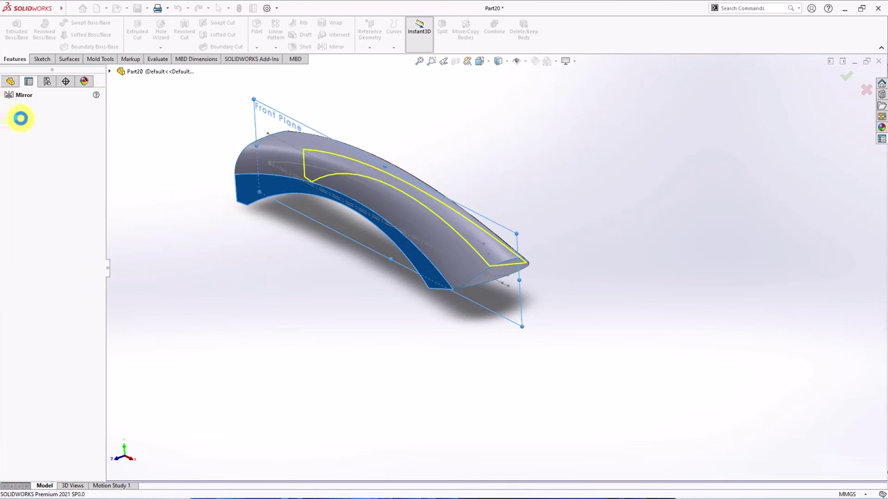
# Create a reference plane through the lower end corners of both side surfaces and the midpoint of the handle's rounded end edge.
pyautogui.moveTo(525, 391); pyautogui.dragTo(477, 99, button='middle')
pyautogui.click(372, 46)
pyautogui.click(375, 58)
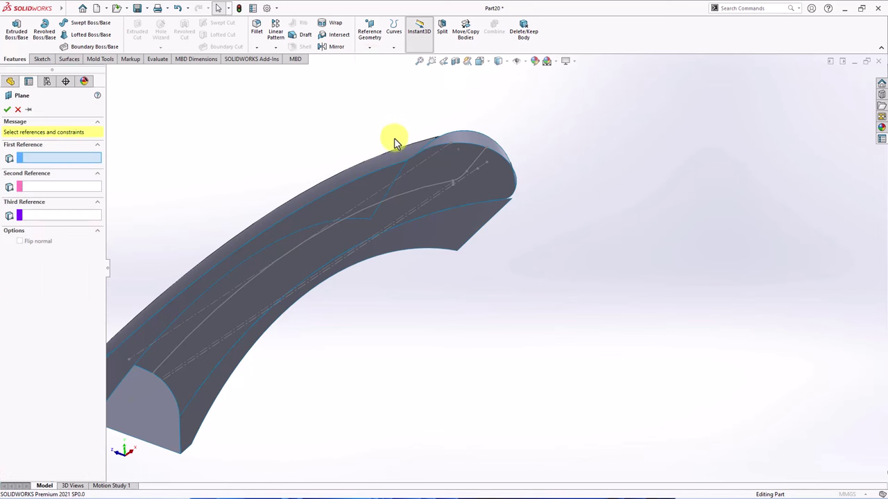
pyautogui.moveTo(396, 139); pyautogui.dragTo(393, 174, button='middle')
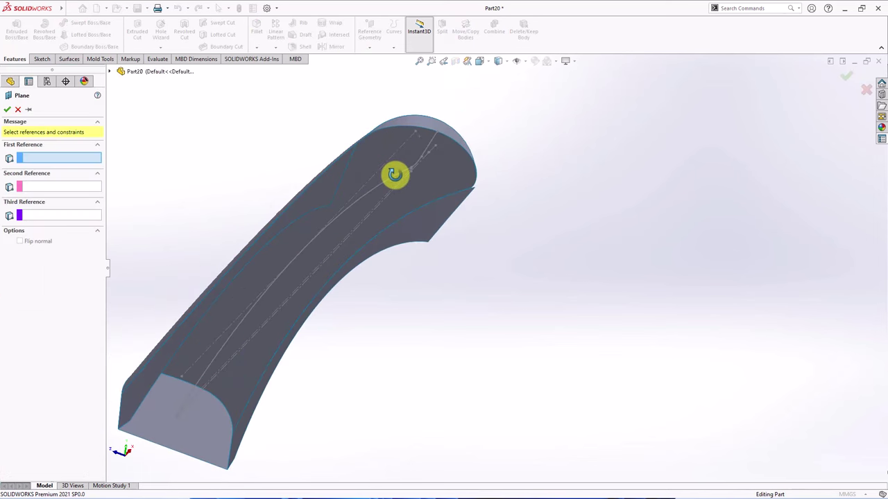
pyautogui.click(326, 202)
pyautogui.moveTo(352, 202); pyautogui.dragTo(406, 257, button='middle')
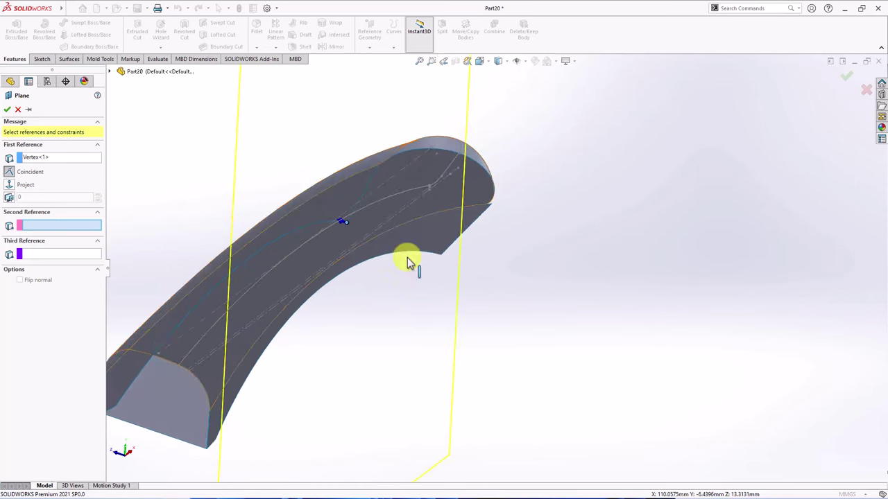
pyautogui.click(441, 254)
pyautogui.scroll(-5, 498, 222)
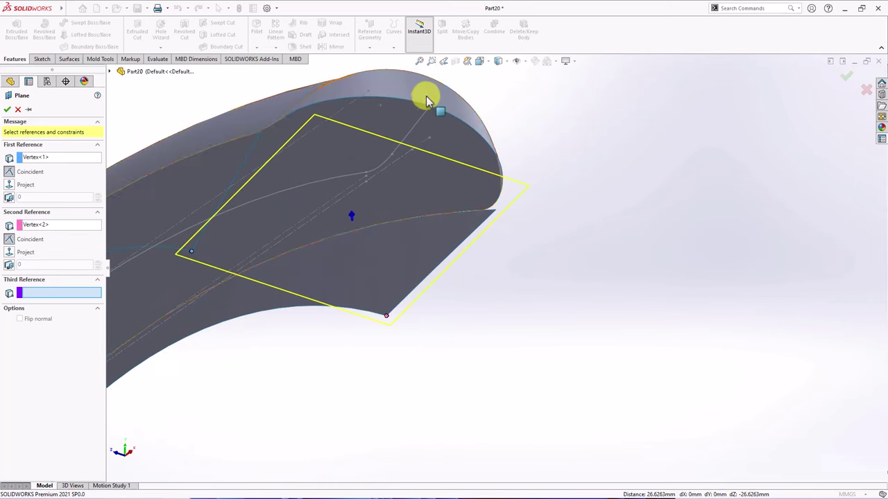
pyautogui.click(431, 107)
pyautogui.moveTo(425, 105)
pyautogui.mouseDown(button='middle')
pyautogui.moveTo(471, 174)
pyautogui.moveTo(277, 149)
pyautogui.mouseUp(button='middle')
pyautogui.click(7, 109)
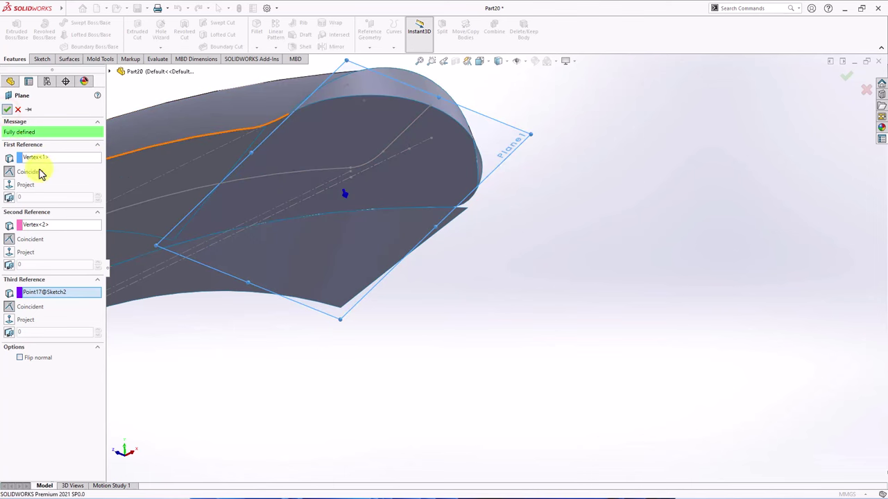
# Start a sketch on Plane1 and convert the rounded end edge and the adjoining end edges of both side surfaces into sketch curves.
pyautogui.click(505, 139)
pyautogui.click(543, 119)
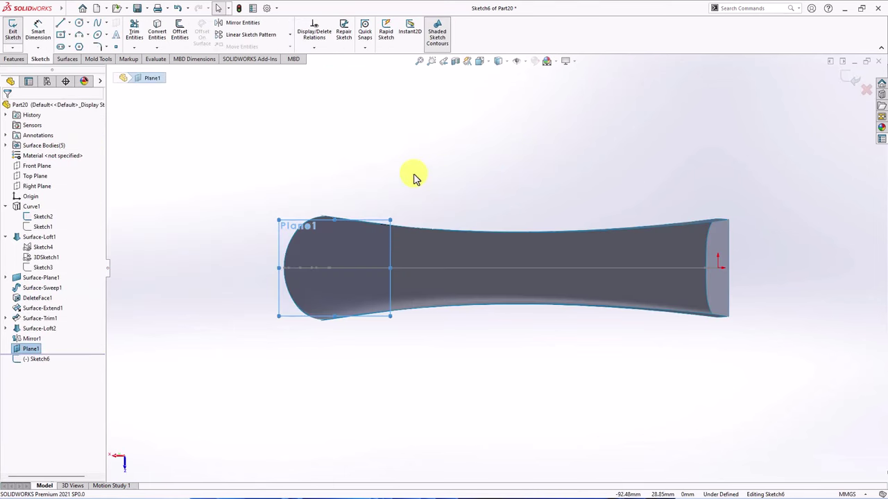
pyautogui.scroll(-3, 367, 277)
pyautogui.moveTo(363, 272); pyautogui.dragTo(364, 209, button='middle')
pyautogui.click(365, 209)
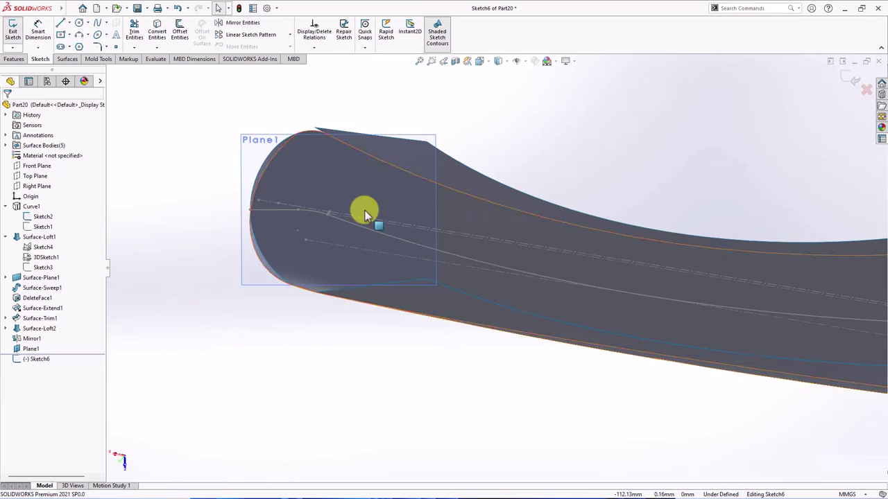
pyautogui.click(40, 59)
pyautogui.click(158, 31)
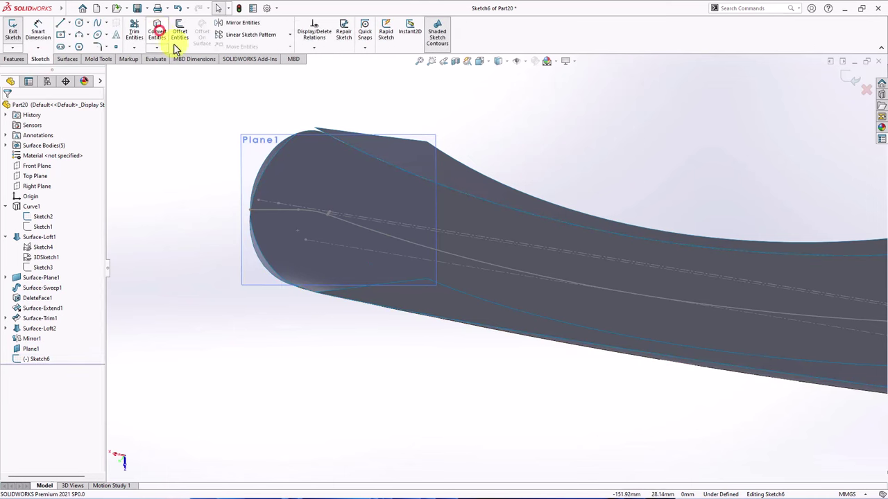
pyautogui.click(415, 139)
pyautogui.click(416, 285)
pyautogui.moveTo(323, 243); pyautogui.dragTo(236, 340, button='middle')
pyautogui.click(242, 328)
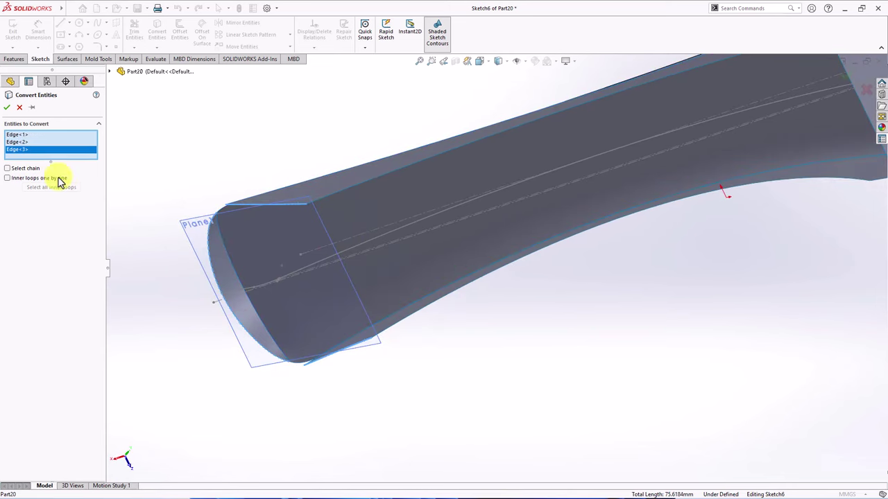
pyautogui.click(7, 109)
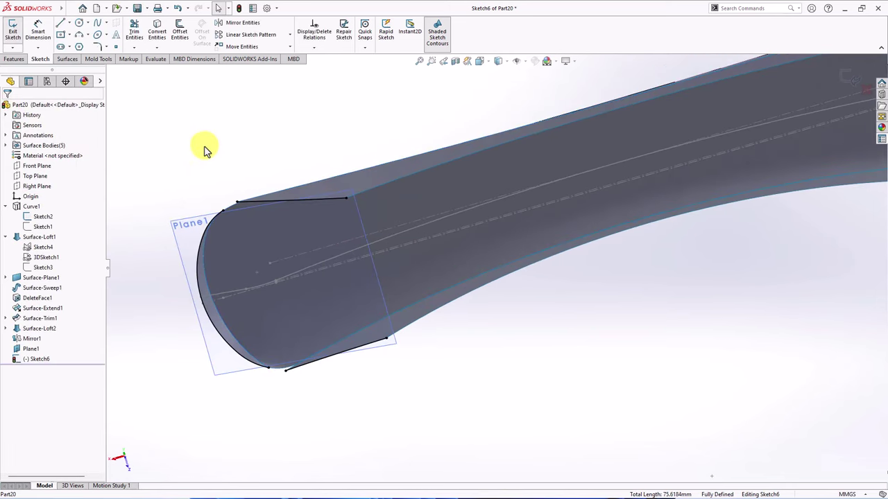
# Bridge the gaps between the rounded end curve and both side lines with three-point arcs of about 7 mm and 32 mm radius.
pyautogui.hotkey('ctrl', '8')
pyautogui.click(79, 34)
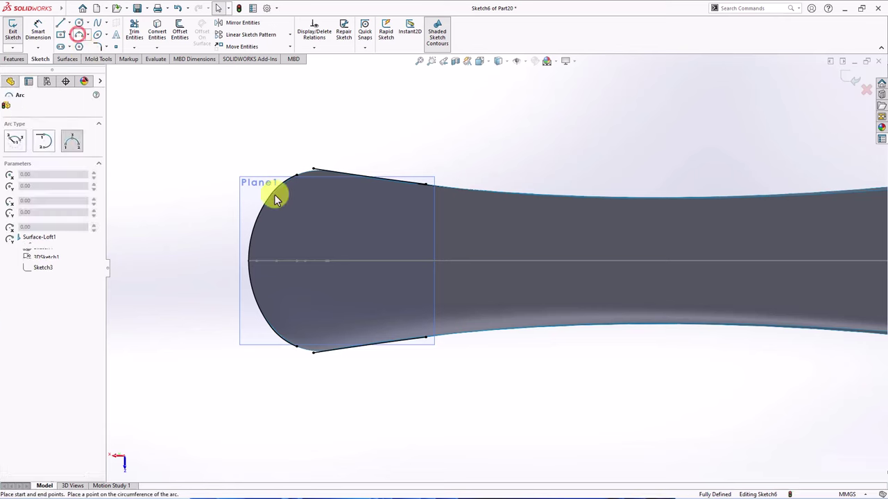
pyautogui.scroll(-3, 276, 191)
pyautogui.click(312, 186)
pyautogui.click(368, 179)
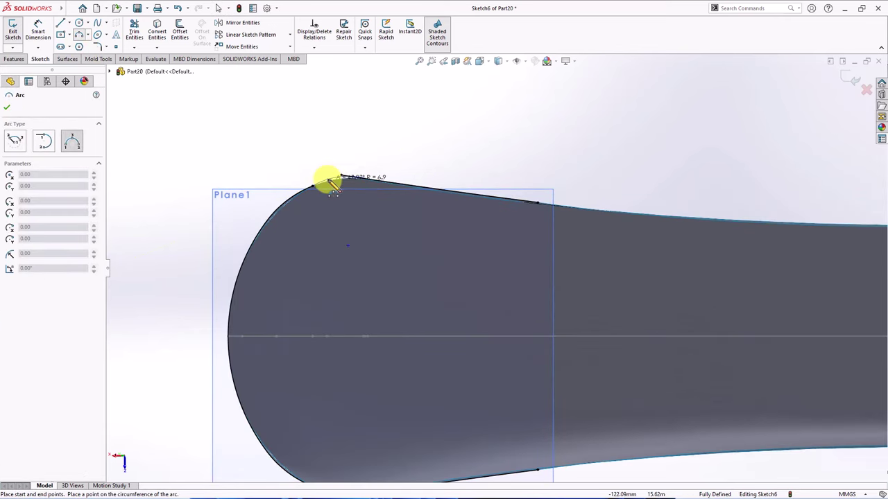
pyautogui.click(324, 179)
pyautogui.scroll(3, 327, 178)
pyautogui.click(391, 394)
pyautogui.scroll(-2, 435, 406)
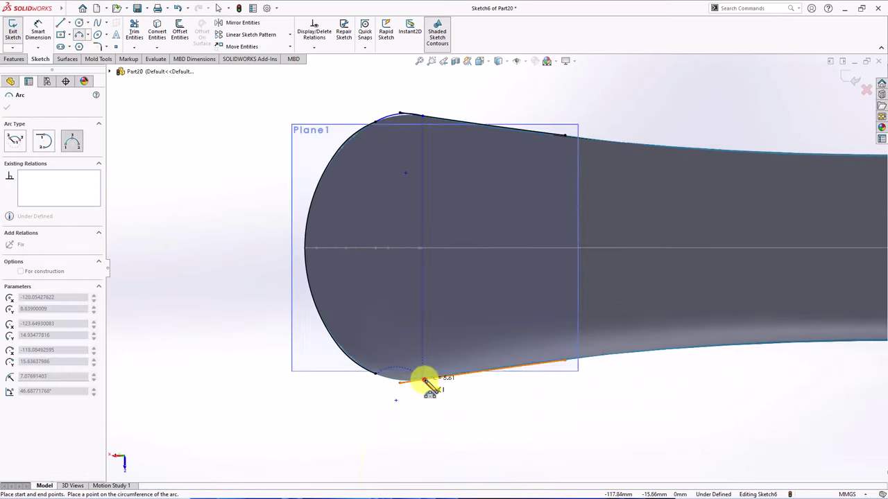
pyautogui.click(401, 398)
pyautogui.click(391, 377)
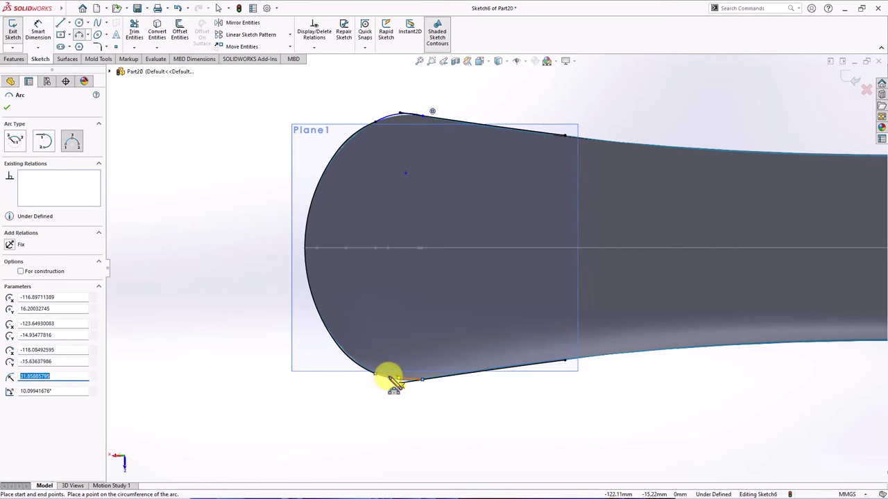
# Make both bridging arcs tangent to the converted rounded end curve.
pyautogui.click(314, 47)
pyautogui.click(319, 69)
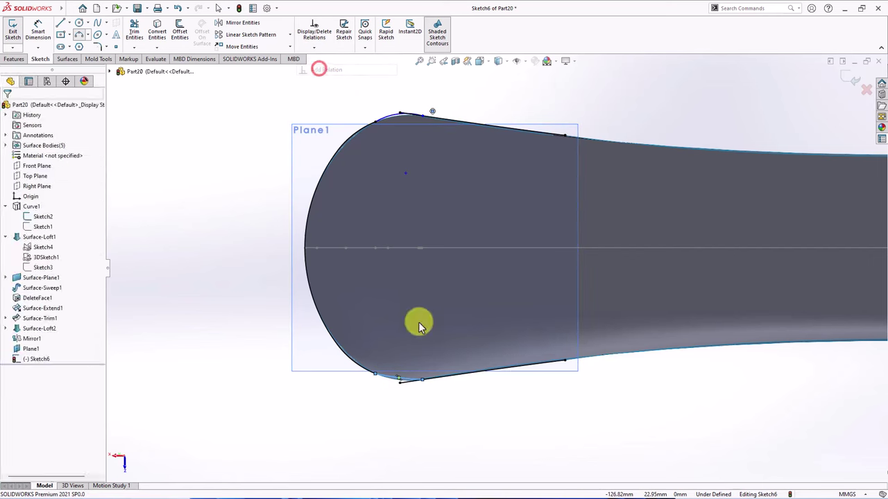
pyautogui.click(355, 362)
pyautogui.click(9, 258)
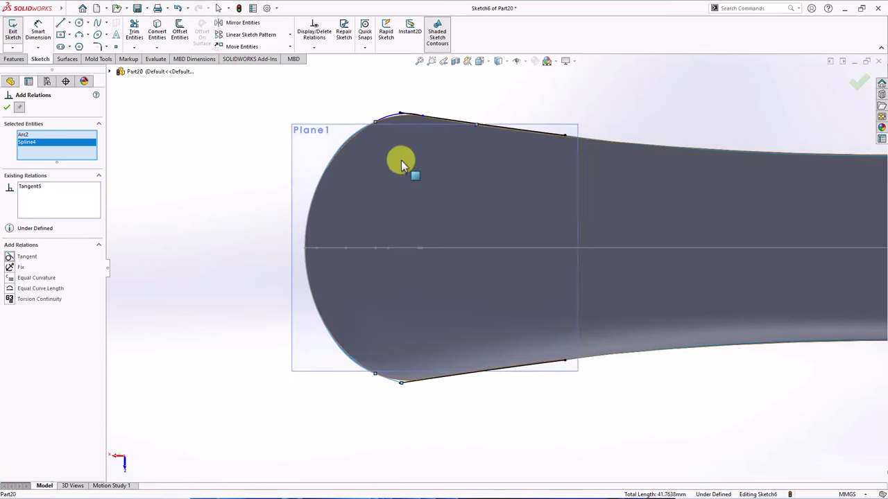
pyautogui.click(362, 131)
pyautogui.click(357, 132)
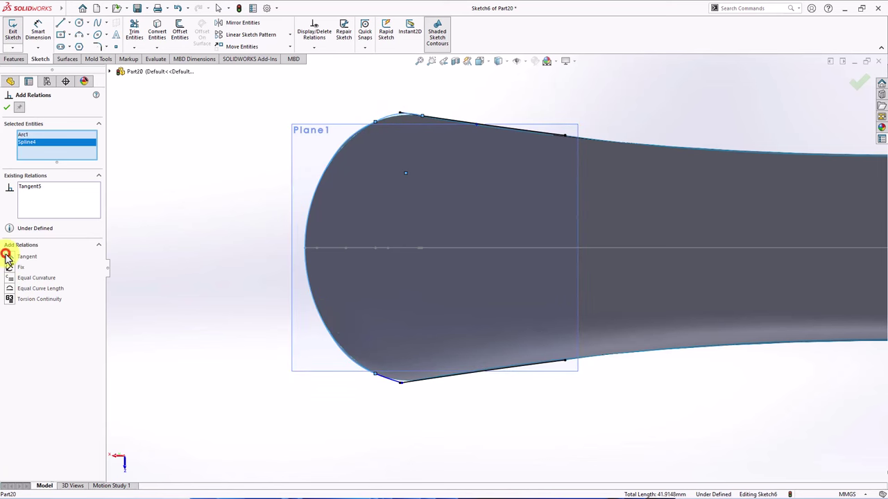
# Make each bridging arc tangent to its adjoining converted side line.
pyautogui.click(390, 381)
pyautogui.scroll(-4, 397, 418)
pyautogui.click(442, 325)
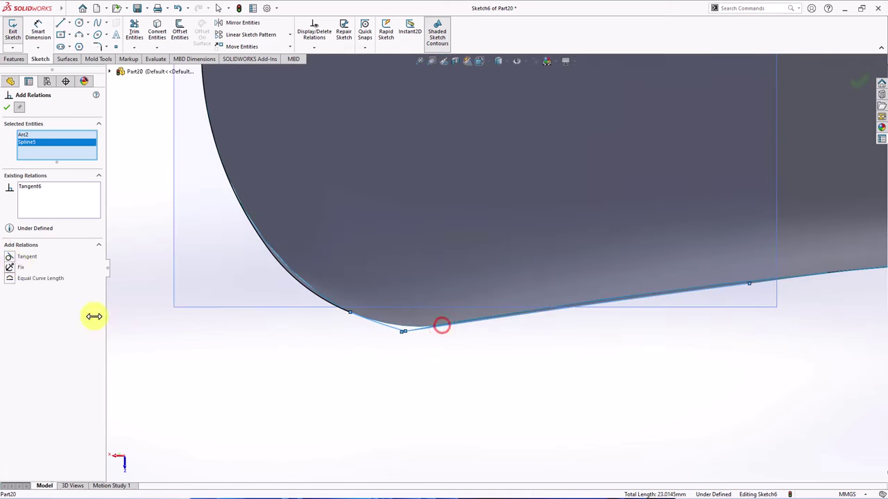
pyautogui.click(10, 258)
pyautogui.scroll(3, 458, 278)
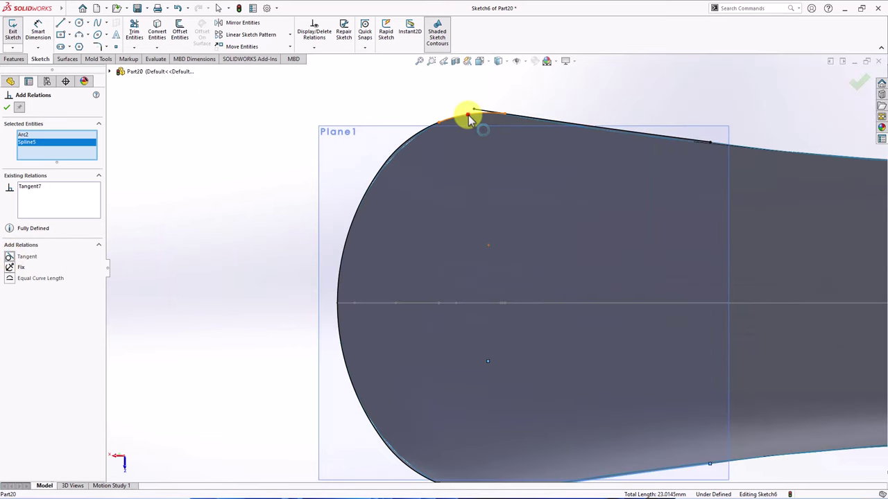
pyautogui.click(541, 124)
pyautogui.click(539, 124)
pyautogui.moveTo(538, 124); pyautogui.dragTo(503, 193, button='middle')
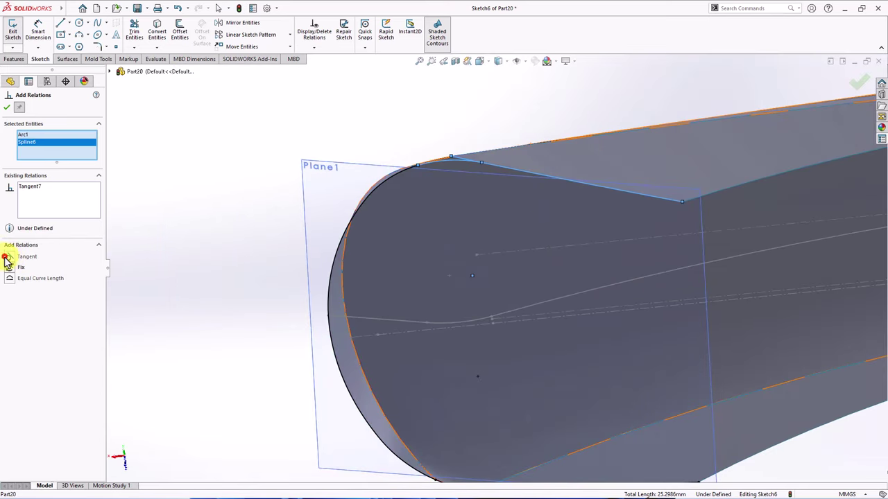
pyautogui.click(7, 258)
pyautogui.click(6, 111)
# Trim off the side line ends that overhang the bridging arcs, using Trim to closest.
pyautogui.click(134, 31)
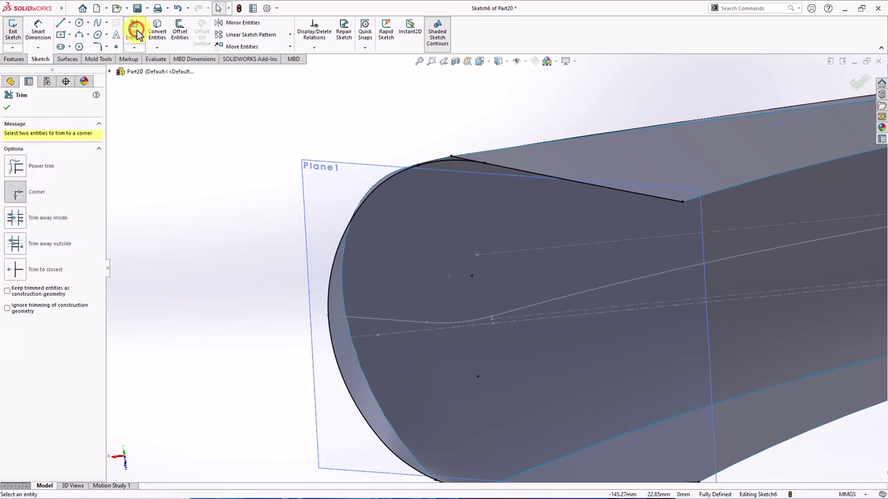
pyautogui.click(15, 278)
pyautogui.click(458, 159)
pyautogui.scroll(3, 497, 280)
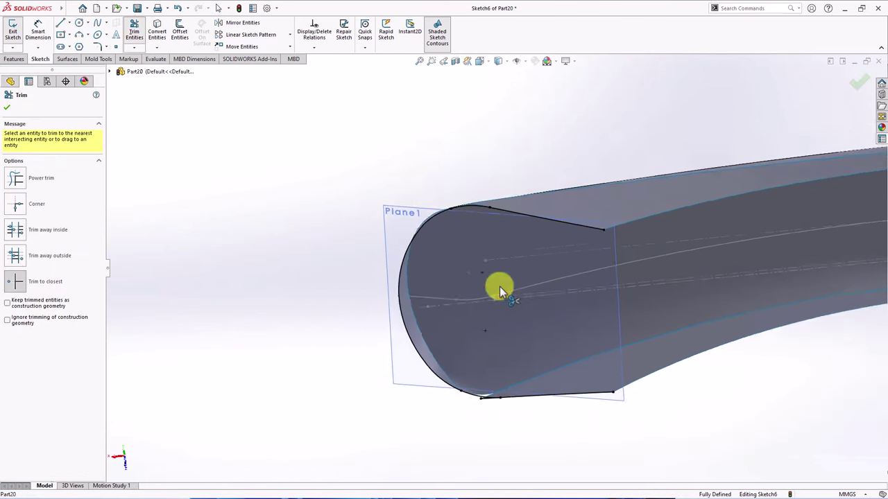
pyautogui.scroll(-1, 502, 394)
pyautogui.scroll(-3, 474, 397)
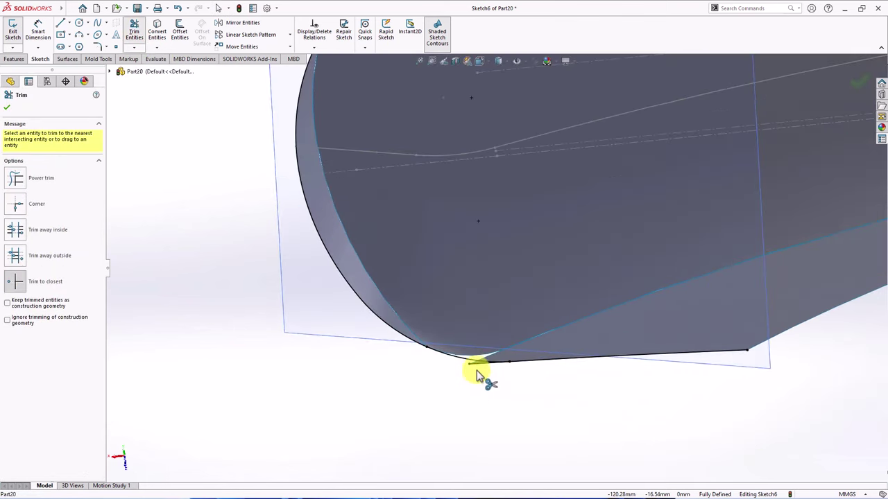
pyautogui.scroll(3, 474, 398)
pyautogui.click(7, 107)
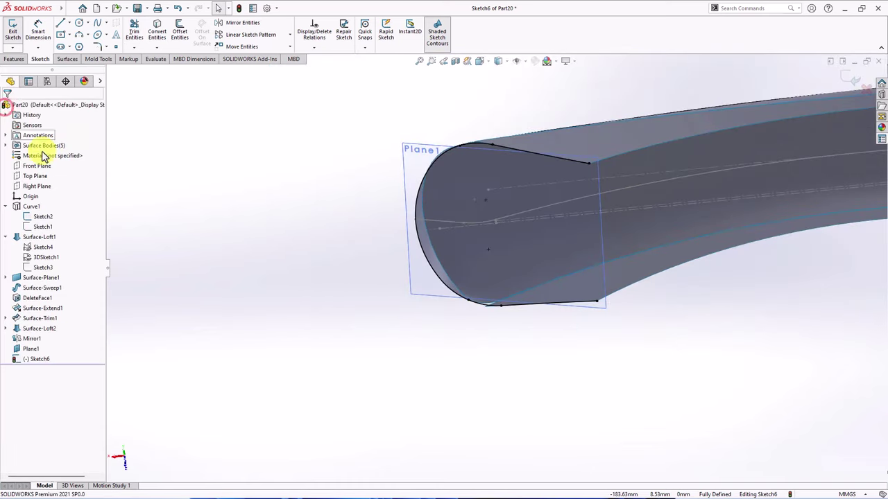
# Close the profile with a vertical line about 26.6 mm long between the open ends of the two side lines.
pyautogui.click(60, 23)
pyautogui.click(591, 174)
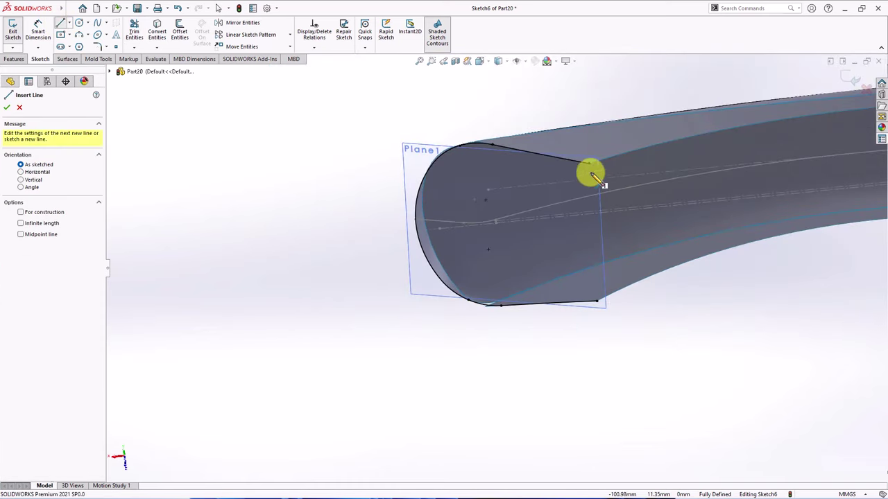
pyautogui.moveTo(589, 166); pyautogui.dragTo(598, 304)
pyautogui.click(597, 303)
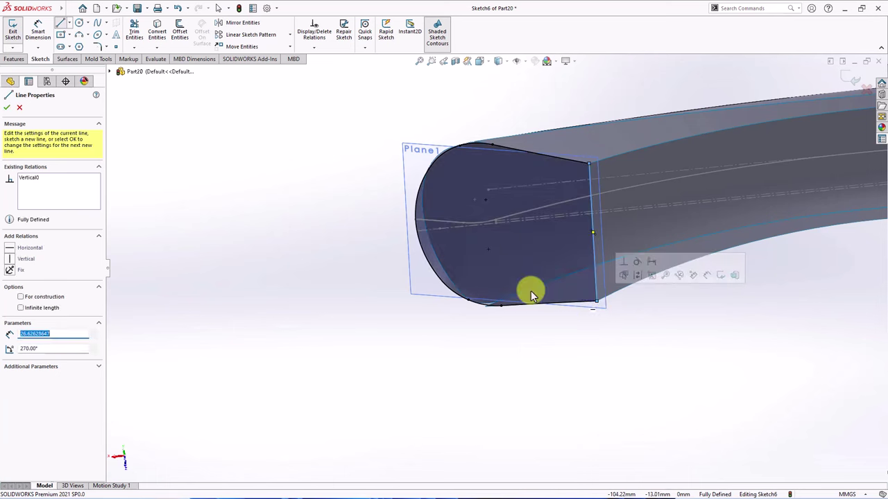
# Create a planar surface from the closed sketch profile and hide Plane1.
pyautogui.click(67, 60)
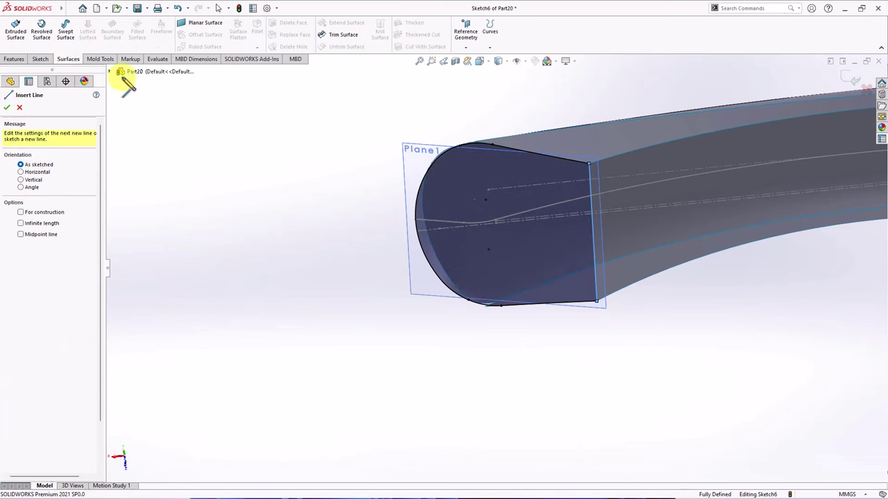
pyautogui.click(198, 26)
pyautogui.moveTo(303, 139)
pyautogui.mouseDown(button='middle')
pyautogui.moveTo(304, 237)
pyautogui.moveTo(396, 294)
pyautogui.moveTo(557, 251)
pyautogui.moveTo(506, 252)
pyautogui.mouseUp(button='middle')
pyautogui.click(7, 108)
pyautogui.click(486, 238)
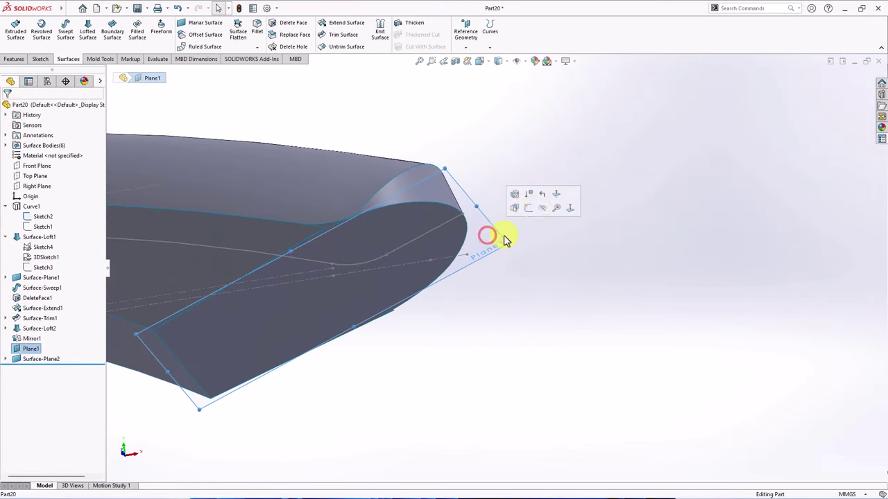
pyautogui.click(548, 212)
# Show 3DSketch1 under Surface-Loft1 to expose its curves near the gap beside the rounded end.
pyautogui.scroll(-5, 346, 229)
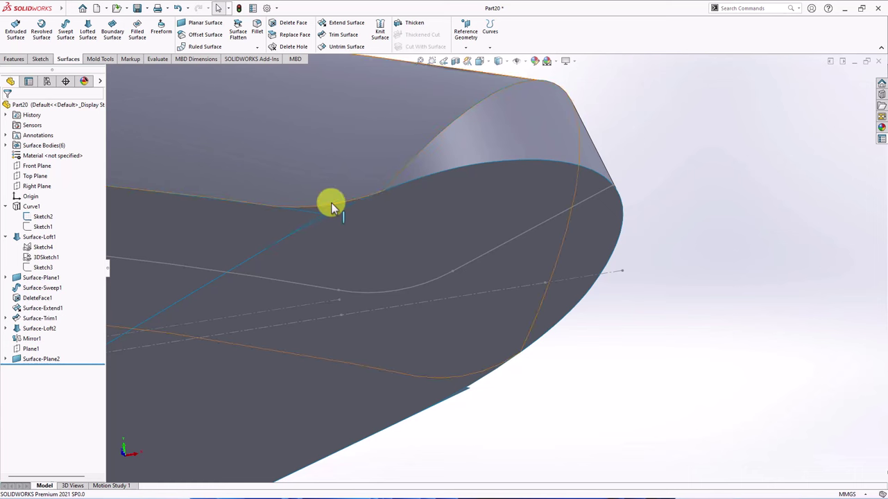
pyautogui.scroll(3, 419, 219)
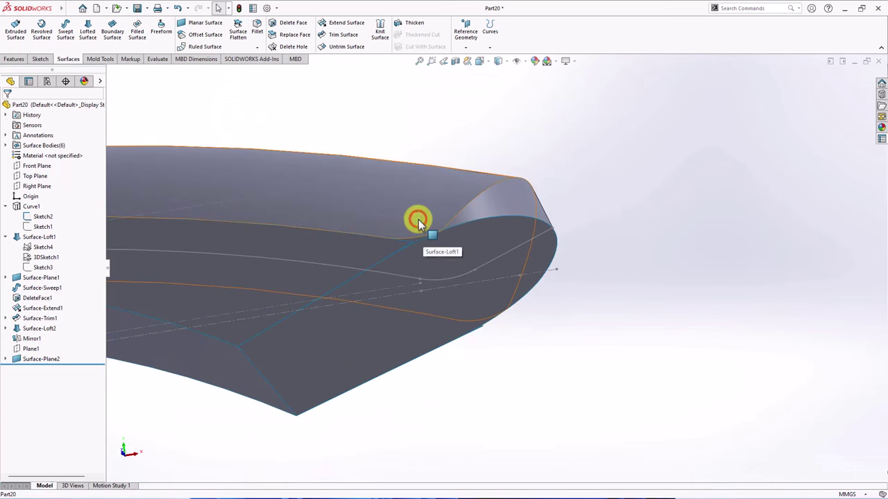
pyautogui.click(418, 219)
pyautogui.click(46, 248)
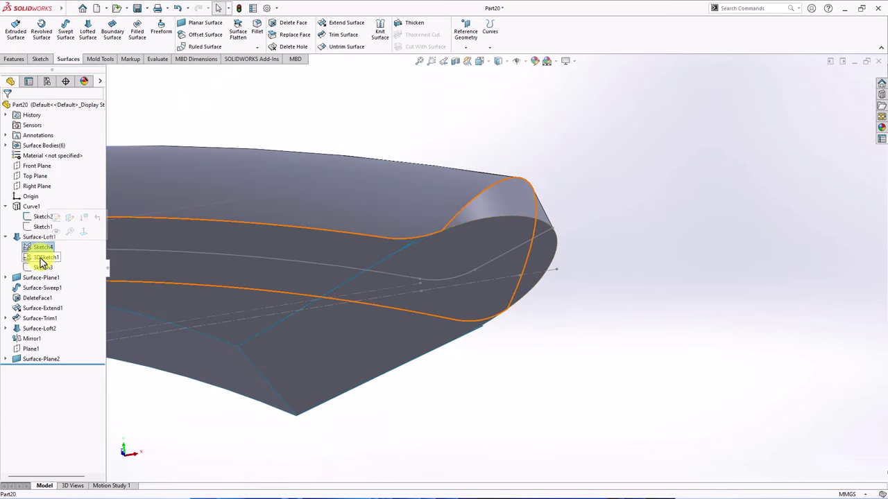
pyautogui.click(43, 258)
pyautogui.click(49, 245)
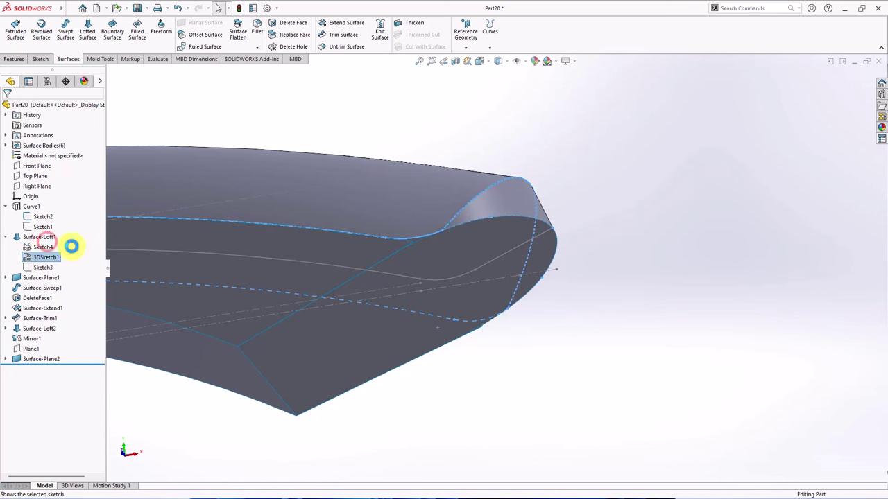
pyautogui.click(428, 141)
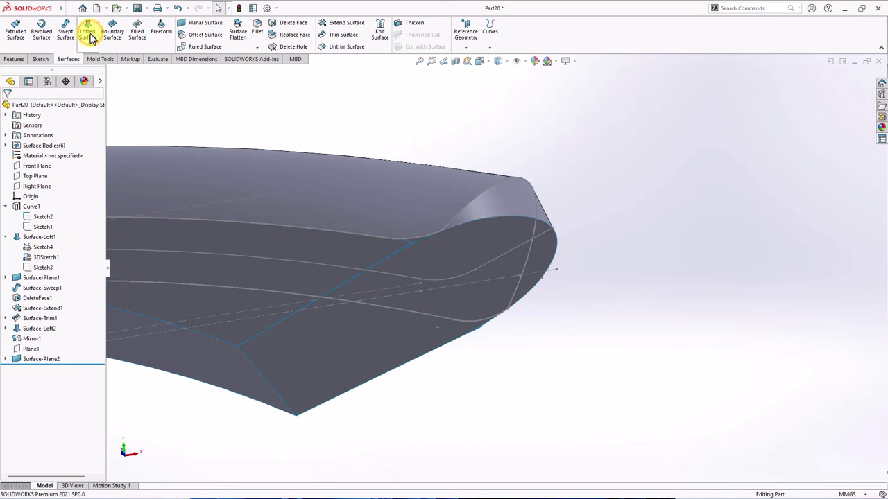
# Loft a surface across the small gap, using the short 3D sketch curve as an open group and the planar surface's arc edge as profiles.
pyautogui.click(91, 34)
pyautogui.rightClick(349, 95)
pyautogui.click(367, 124)
pyautogui.scroll(-2, 417, 239)
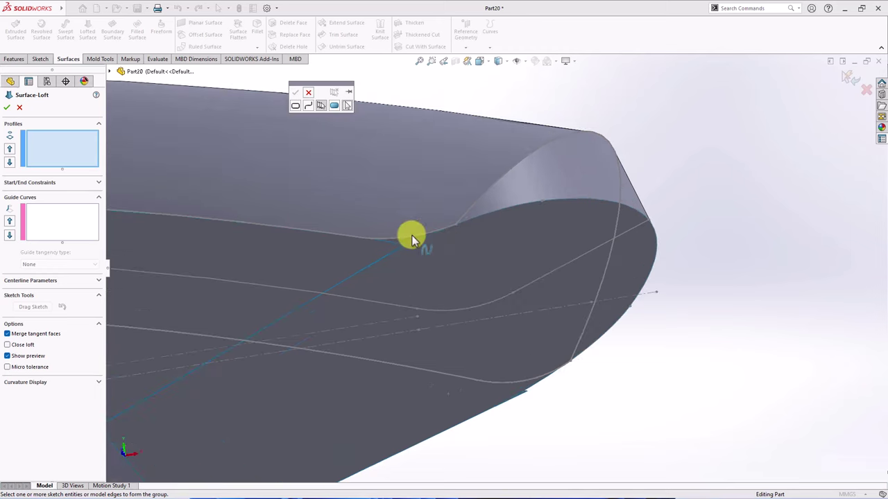
pyautogui.click(417, 236)
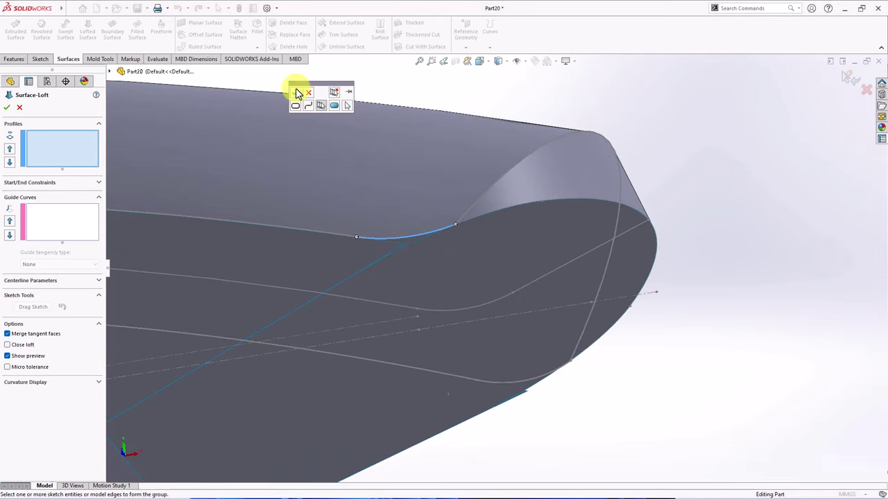
pyautogui.click(298, 93)
pyautogui.click(414, 246)
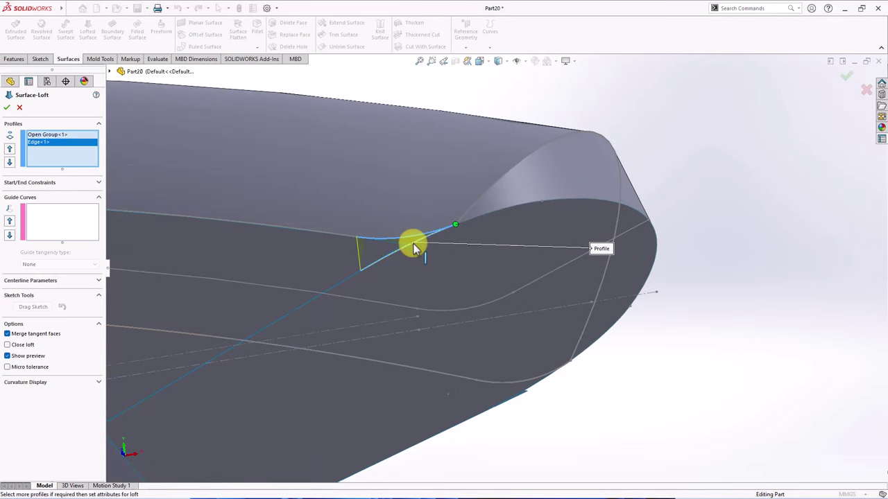
pyautogui.click(9, 108)
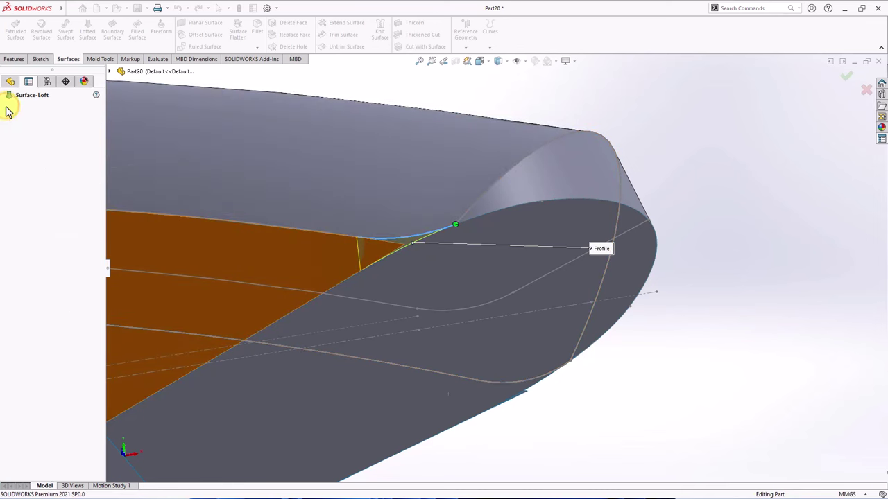
# Mirror the small gap-filling loft surface body about the Front Plane.
pyautogui.press('f')
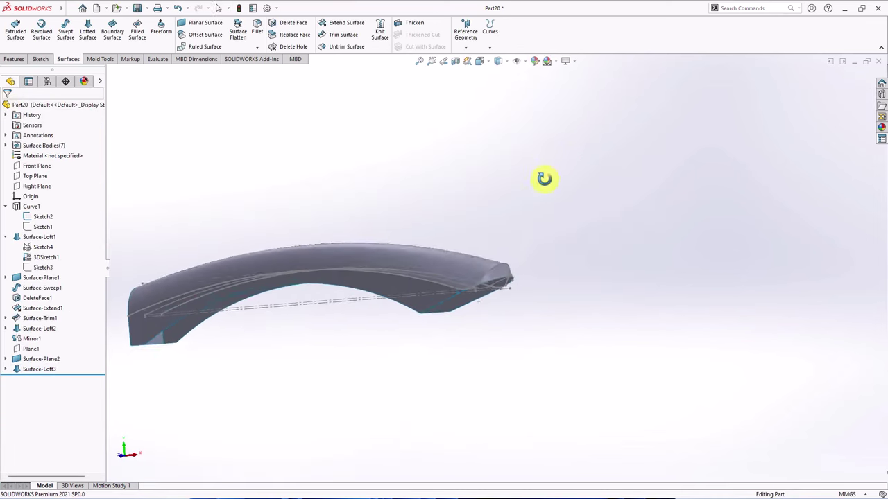
pyautogui.click(39, 166)
pyautogui.hotkey('ctrl', '7')
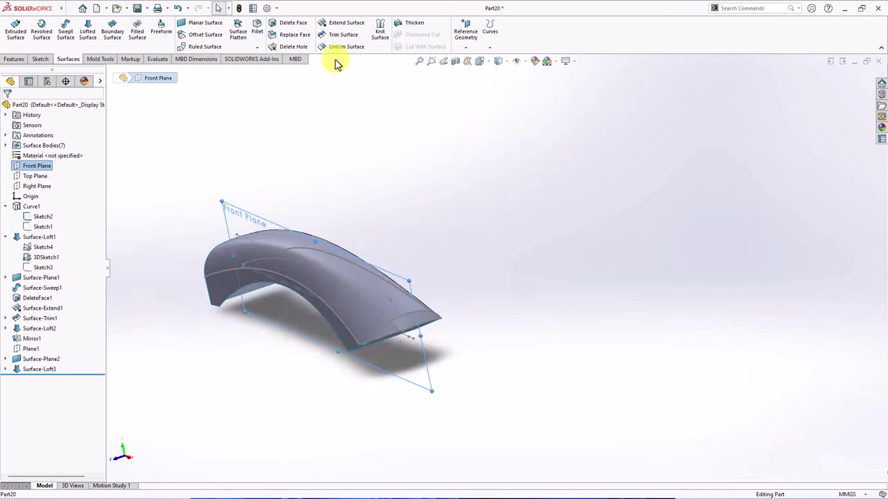
pyautogui.click(14, 58)
pyautogui.click(334, 46)
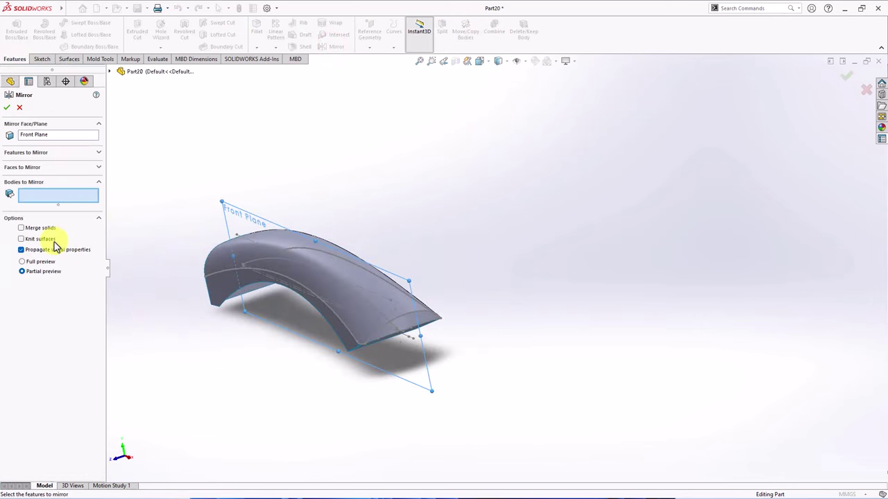
pyautogui.scroll(-5, 428, 305)
pyautogui.click(407, 291)
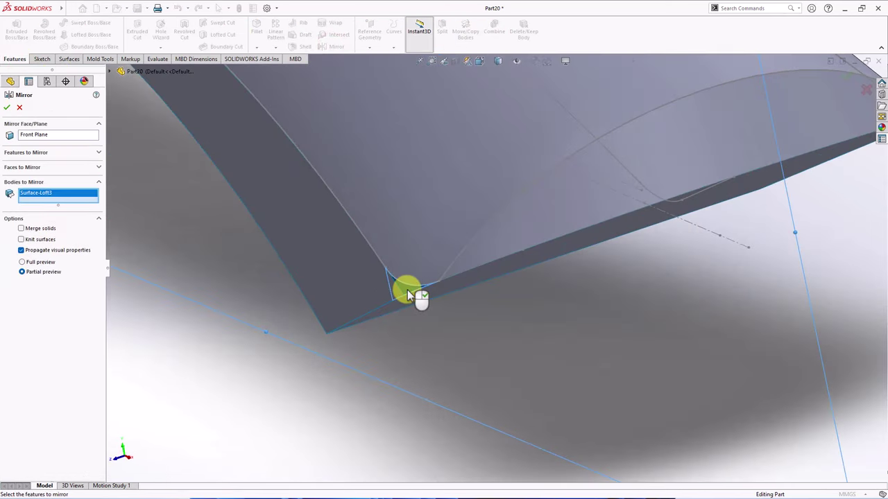
pyautogui.scroll(7, 407, 290)
pyautogui.moveTo(498, 297); pyautogui.dragTo(460, 326, button='middle')
pyautogui.click(9, 107)
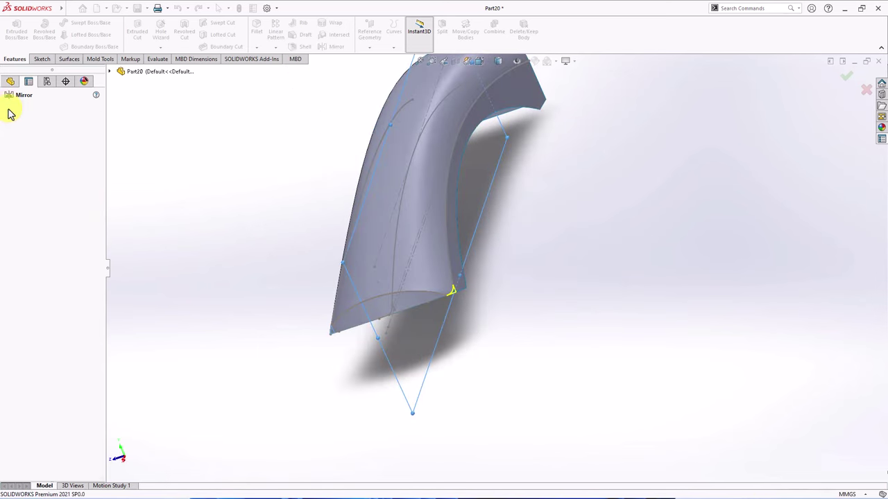
# Hide the sketch curves still displayed on the model, including 3DSketch1.
pyautogui.moveTo(272, 272); pyautogui.dragTo(358, 260, button='middle')
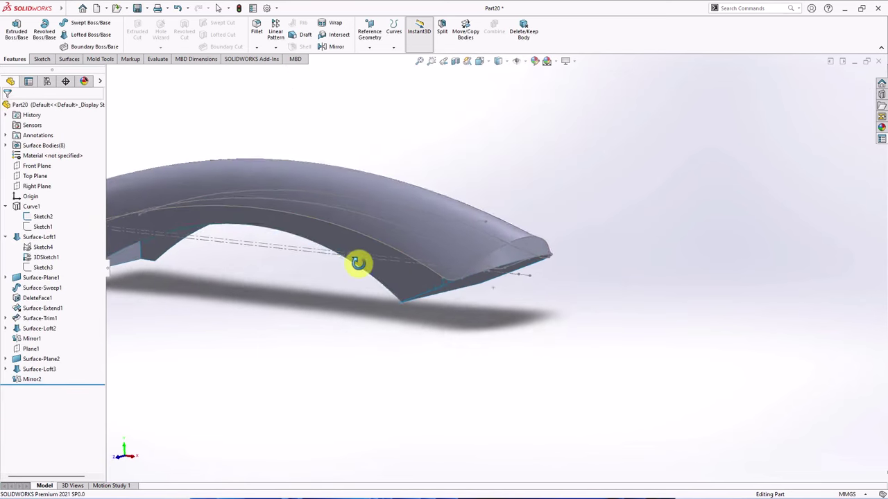
pyautogui.click(468, 251)
pyautogui.click(488, 240)
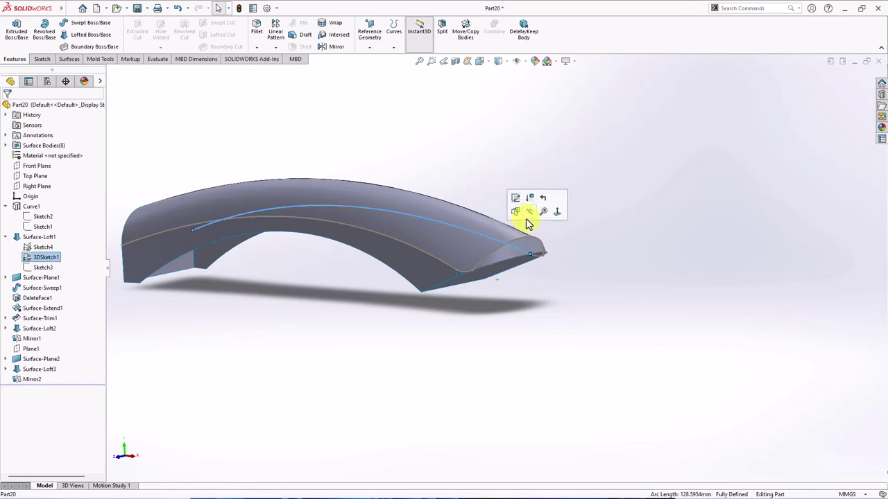
pyautogui.click(530, 210)
pyautogui.moveTo(520, 170); pyautogui.dragTo(519, 176, button='middle')
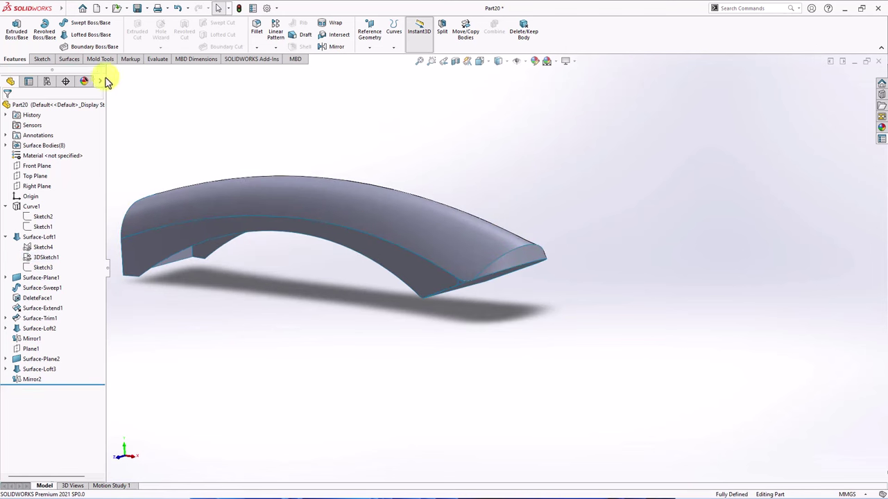
# Set up a mutual surface trim using both side walls and both small gap-filling surfaces beside the rounded end.
pyautogui.click(69, 58)
pyautogui.click(337, 38)
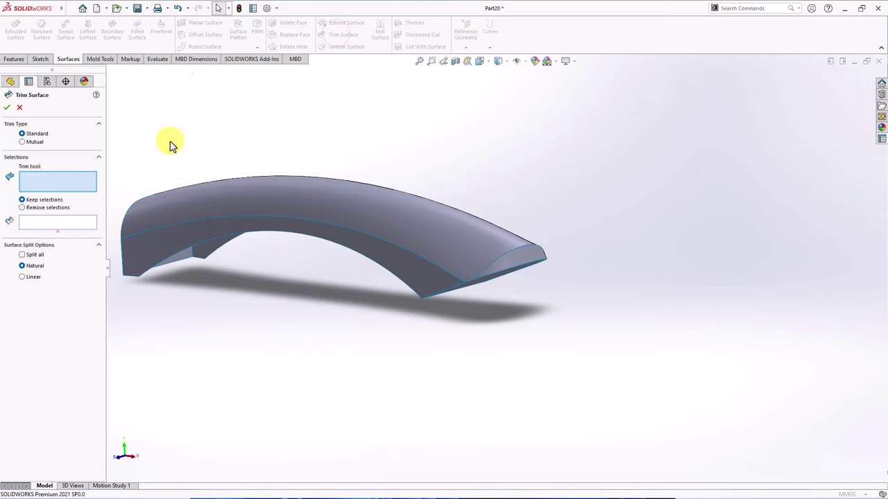
pyautogui.click(21, 141)
pyautogui.scroll(-5, 396, 342)
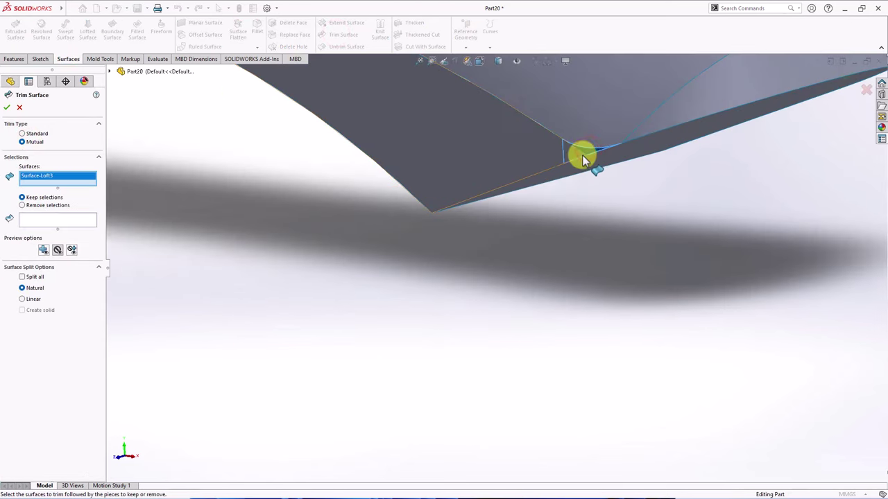
pyautogui.click(524, 156)
pyautogui.scroll(5, 530, 164)
pyautogui.moveTo(534, 171); pyautogui.dragTo(366, 286, button='middle')
pyautogui.scroll(-4, 416, 272)
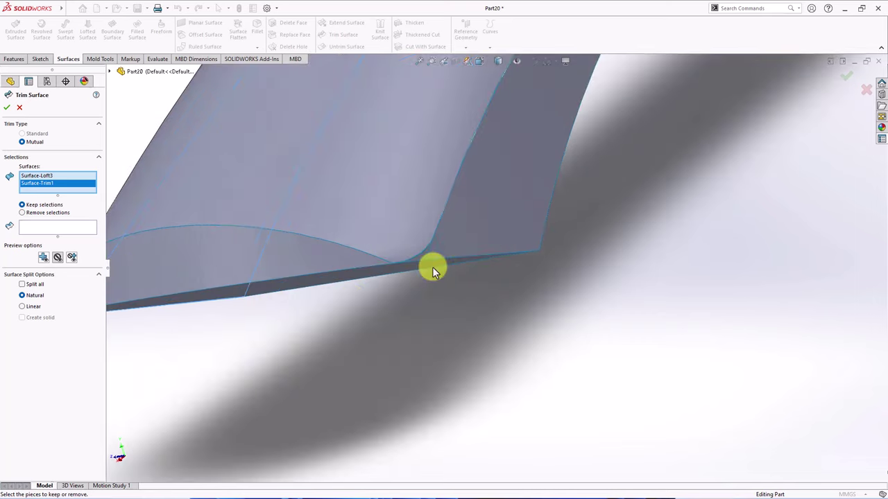
pyautogui.click(461, 231)
pyautogui.click(421, 258)
pyautogui.scroll(3, 421, 258)
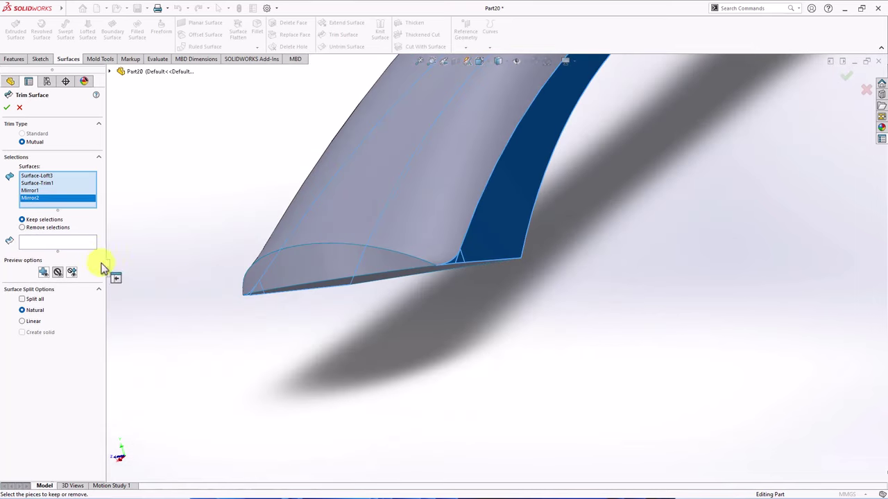
# Keep the main piece of each side wall and of each small gap-filling surface, and complete the mutual trim.
pyautogui.click(55, 244)
pyautogui.click(494, 236)
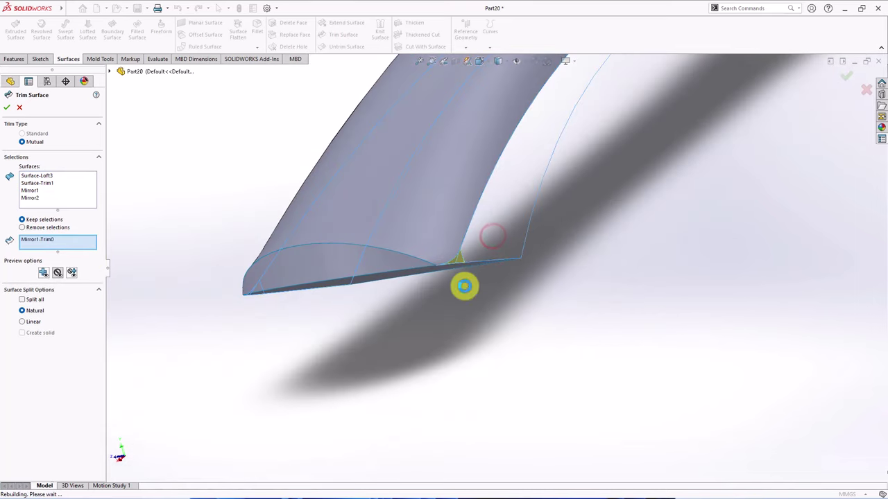
pyautogui.scroll(-3, 464, 284)
pyautogui.click(448, 238)
pyautogui.moveTo(464, 271); pyautogui.dragTo(479, 234, button='middle')
pyautogui.scroll(4, 491, 271)
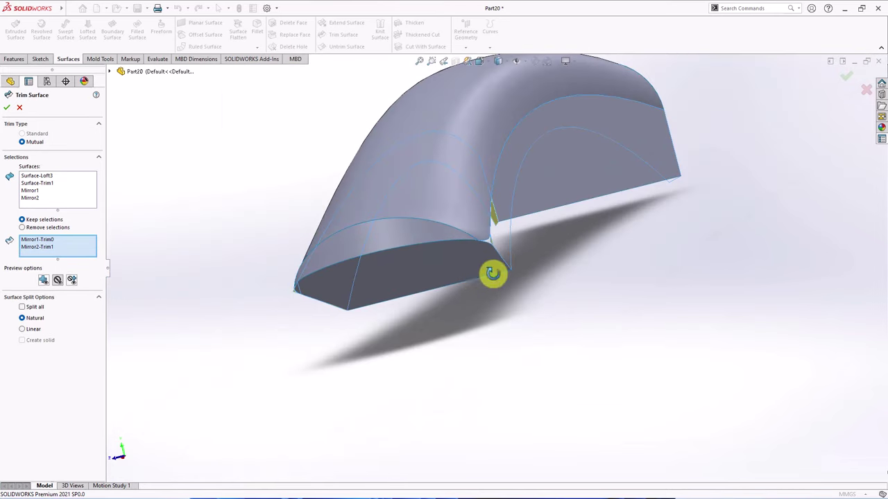
pyautogui.moveTo(493, 273); pyautogui.dragTo(432, 285, button='middle')
pyautogui.scroll(-2, 425, 288)
pyautogui.click(366, 242)
pyautogui.scroll(-2, 430, 240)
pyautogui.click(430, 240)
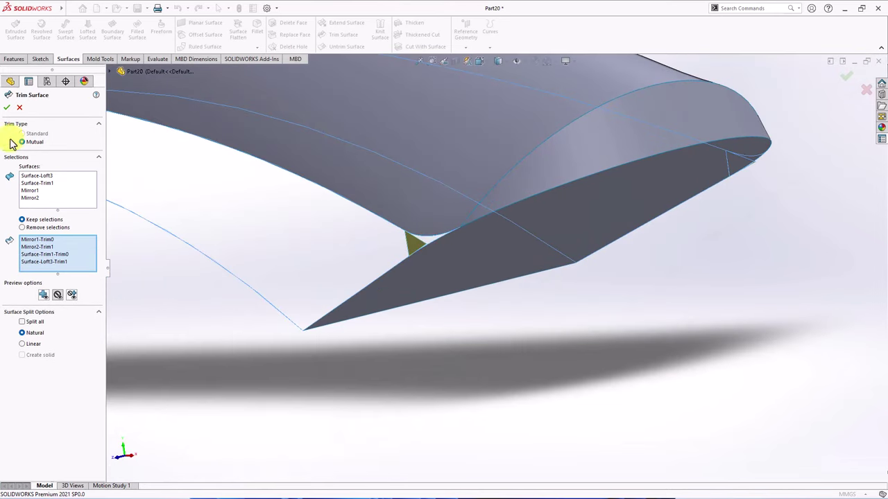
pyautogui.click(9, 104)
# Start a surface loft with one side wall's lower edge chain, the short end segment plus the long arc, as an open-group profile.
pyautogui.scroll(5, 532, 358)
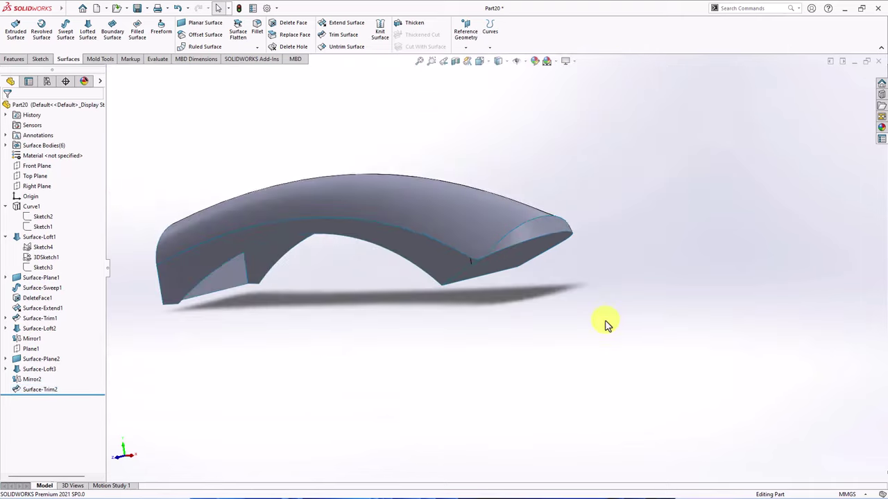
pyautogui.moveTo(604, 323); pyautogui.dragTo(588, 311, button='middle')
pyautogui.moveTo(241, 190); pyautogui.dragTo(245, 155, button='middle')
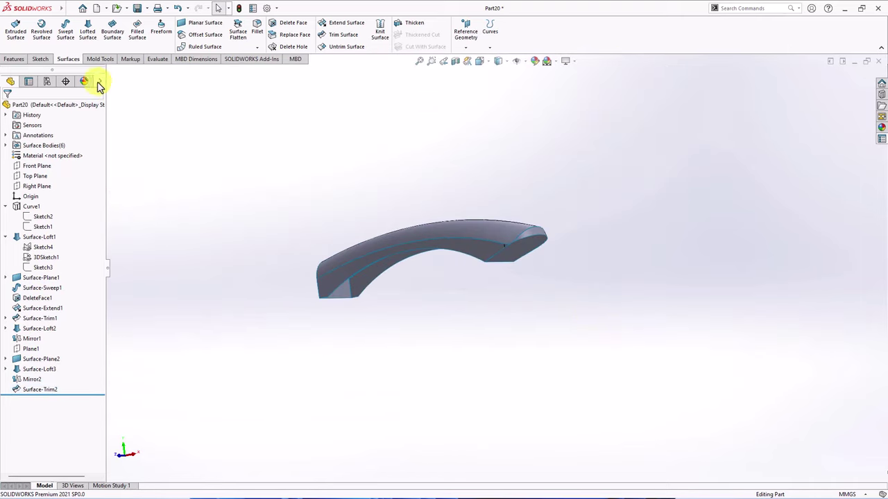
pyautogui.click(88, 32)
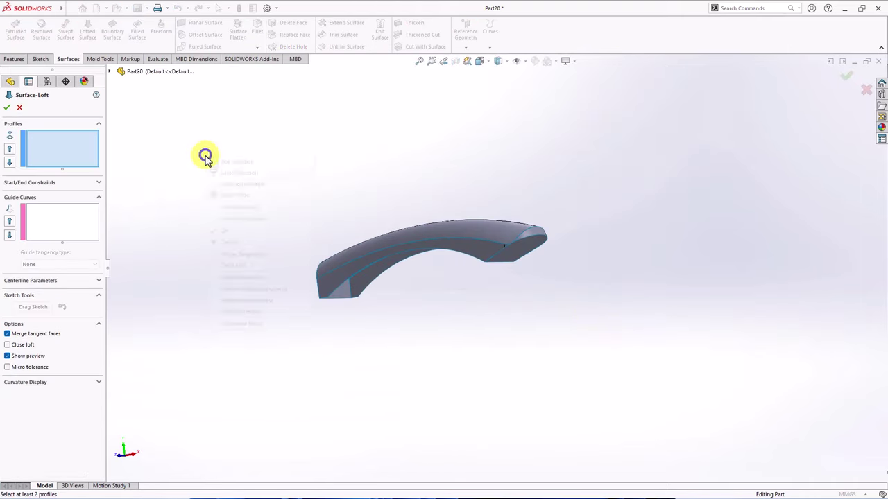
pyautogui.scroll(-5, 342, 266)
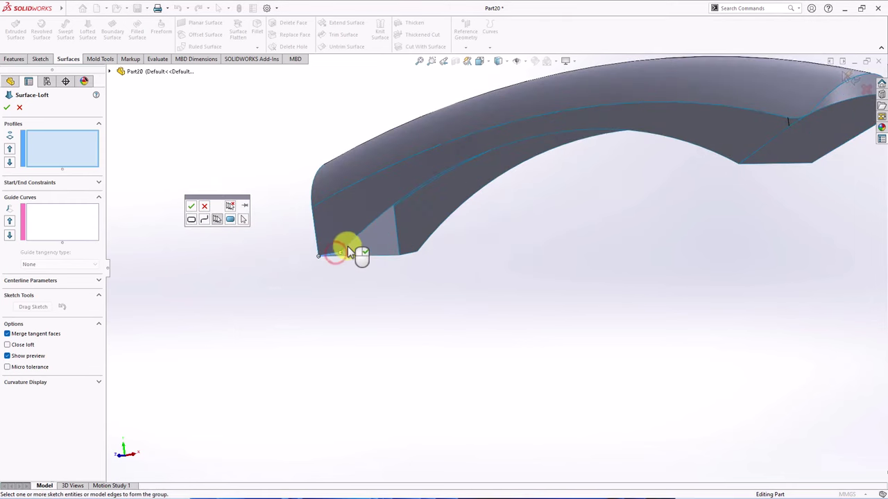
pyautogui.click(348, 245)
pyautogui.moveTo(347, 245); pyautogui.dragTo(763, 190, button='middle')
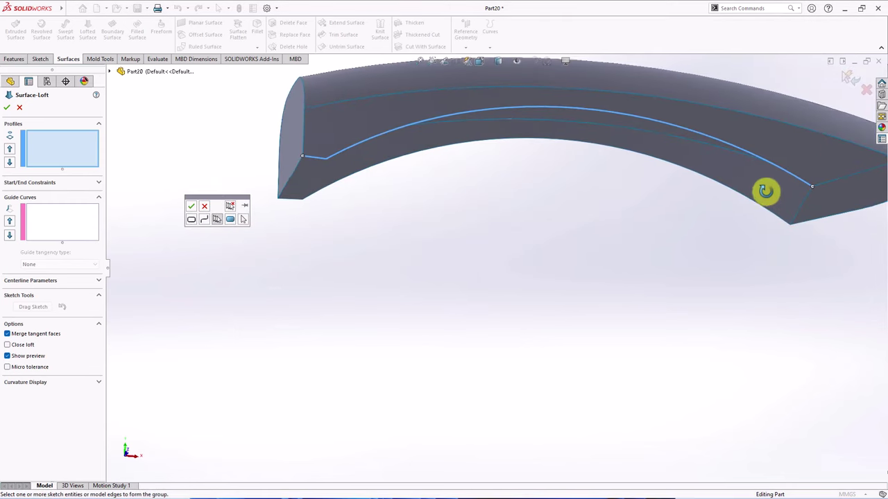
pyautogui.click(192, 207)
# Add the opposite side wall's matching lower edge chain as the second open-group profile and complete the loft closing the underside.
pyautogui.rightClick(137, 142)
pyautogui.click(155, 172)
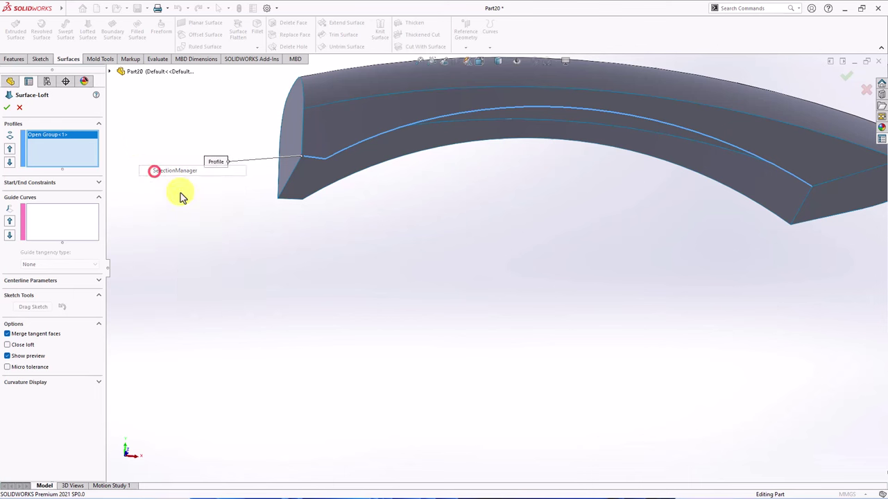
pyautogui.click(295, 199)
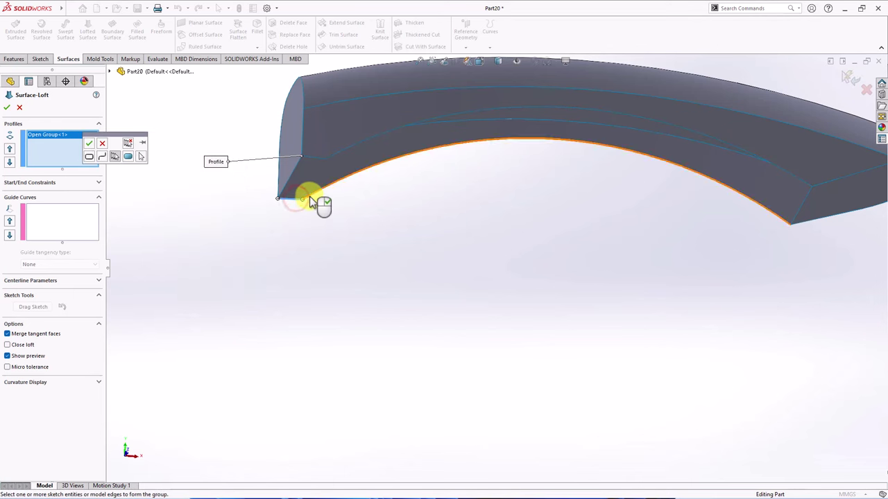
pyautogui.click(89, 143)
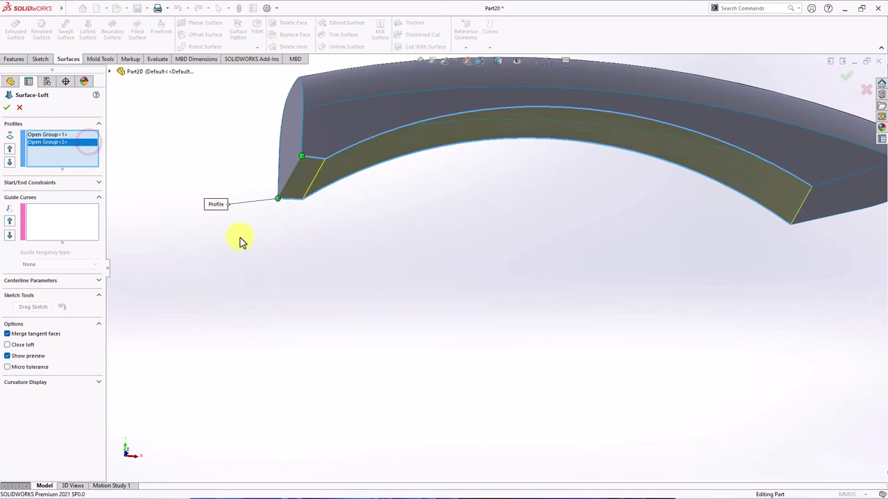
pyautogui.click(9, 105)
# Select all seven surface bodies for a Knit Surface: the underside loft, both trimmed side walls, top loft, rounded-end loft and two planar surfaces.
pyautogui.moveTo(294, 272); pyautogui.dragTo(348, 135, button='middle')
pyautogui.click(380, 31)
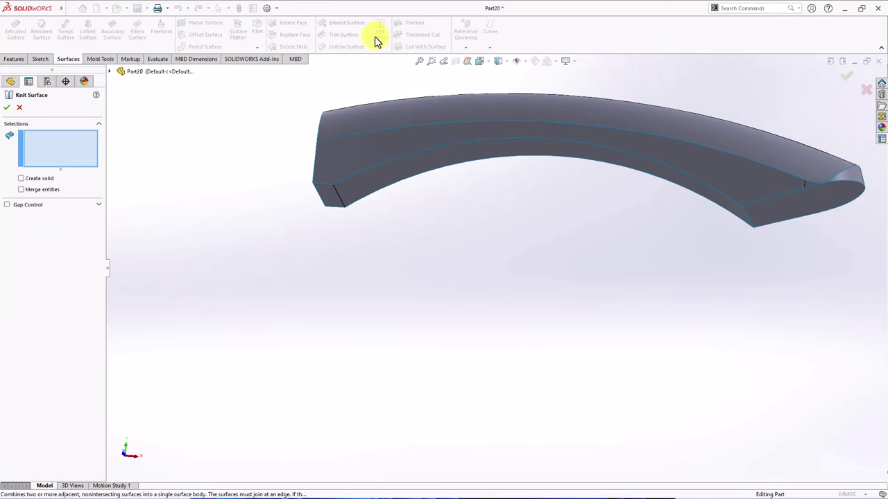
pyautogui.click(360, 200)
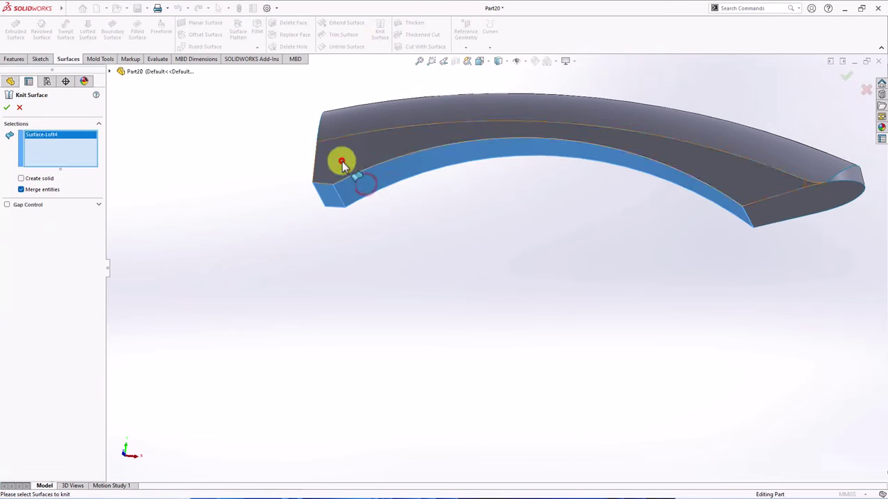
pyautogui.click(341, 160)
pyautogui.click(782, 183)
pyautogui.click(785, 211)
pyautogui.moveTo(781, 210); pyautogui.dragTo(500, 240, button='middle')
pyautogui.click(757, 222)
pyautogui.click(470, 235)
pyautogui.moveTo(565, 276); pyautogui.dragTo(499, 270, button='middle')
pyautogui.click(666, 167)
pyautogui.moveTo(666, 167); pyautogui.dragTo(509, 340, button='middle')
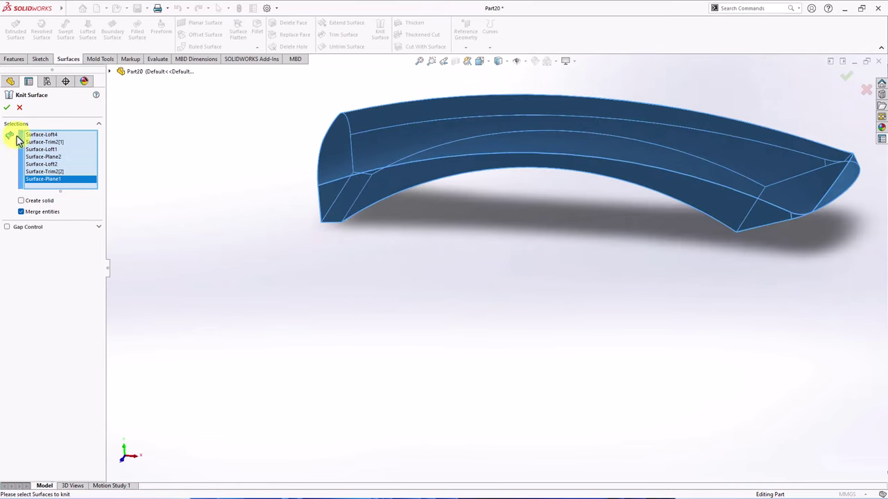
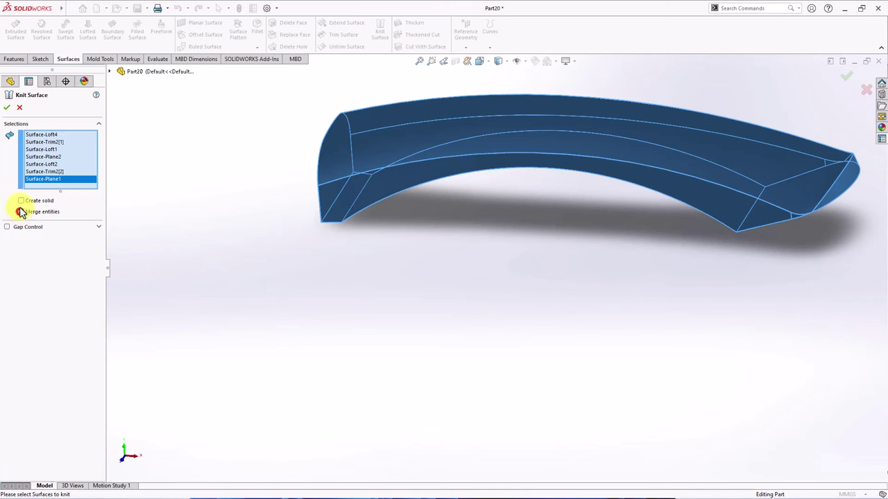
# Complete the knit of the selected surfaces into one solid body.
pyautogui.click(7, 110)
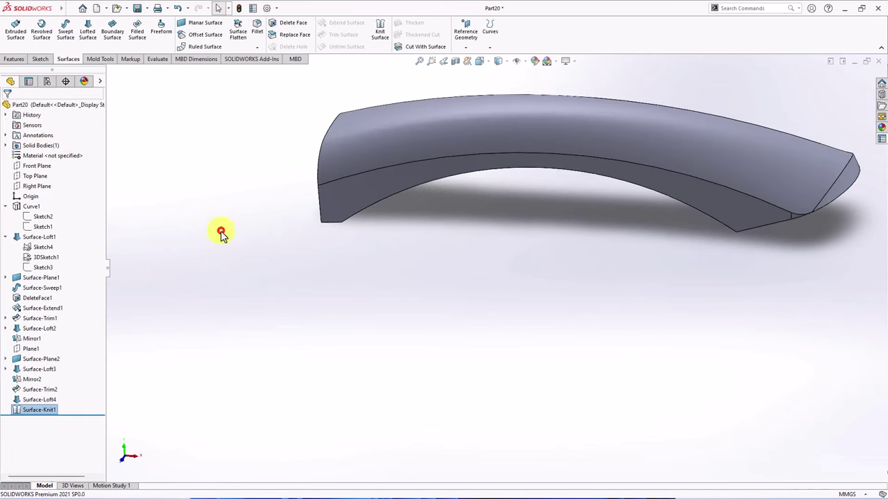
pyautogui.moveTo(220, 234); pyautogui.dragTo(417, 383, button='middle')
# On the Top Plane, sketch a horizontal centerline about 46 mm long from the origin along the handle.
pyautogui.click(35, 176)
pyautogui.click(68, 190)
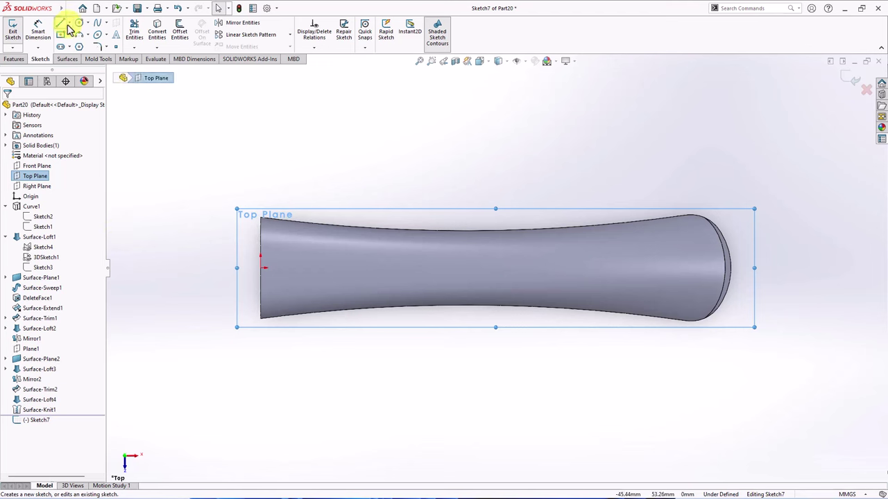
pyautogui.click(69, 22)
pyautogui.click(80, 46)
pyautogui.click(261, 268)
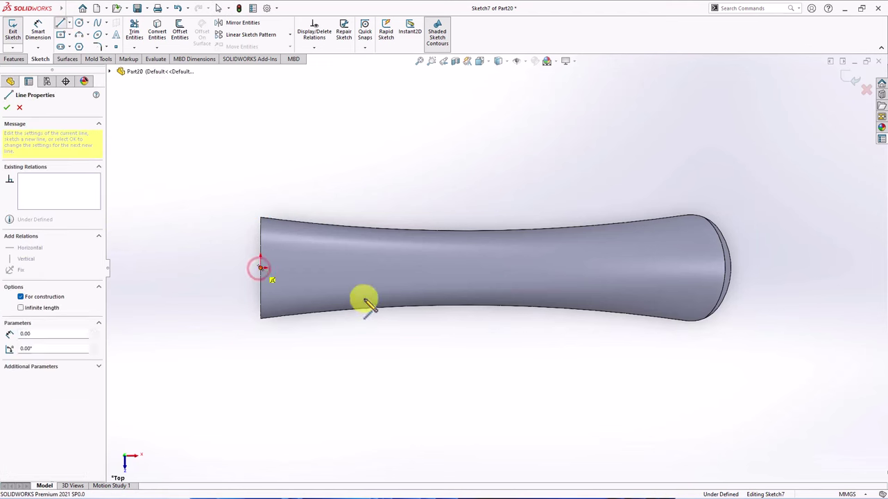
pyautogui.click(417, 268)
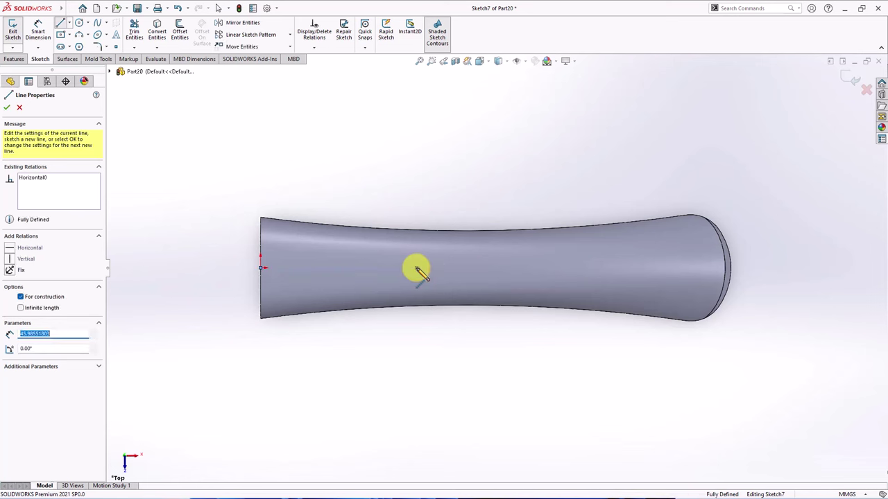
pyautogui.rightClick(419, 270)
pyautogui.click(428, 275)
# Sketch a sloped line about 36 mm long from the centerline's free end back toward the handle's flat end.
pyautogui.click(60, 23)
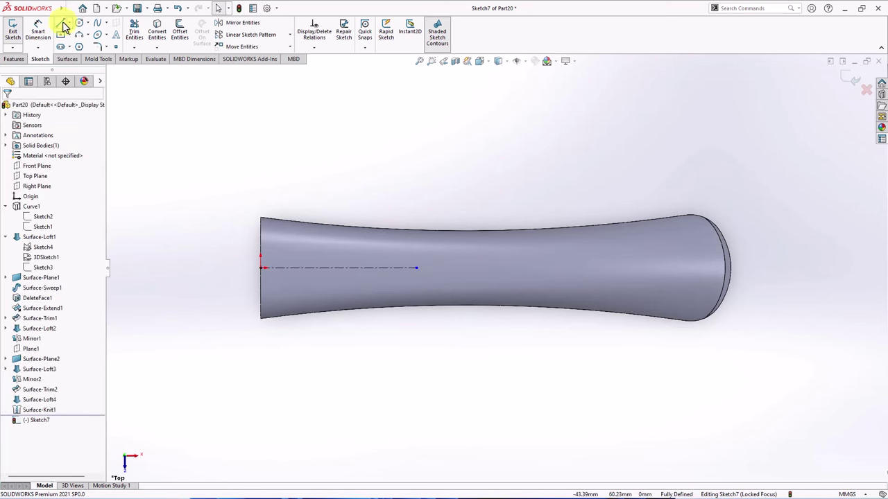
pyautogui.click(417, 268)
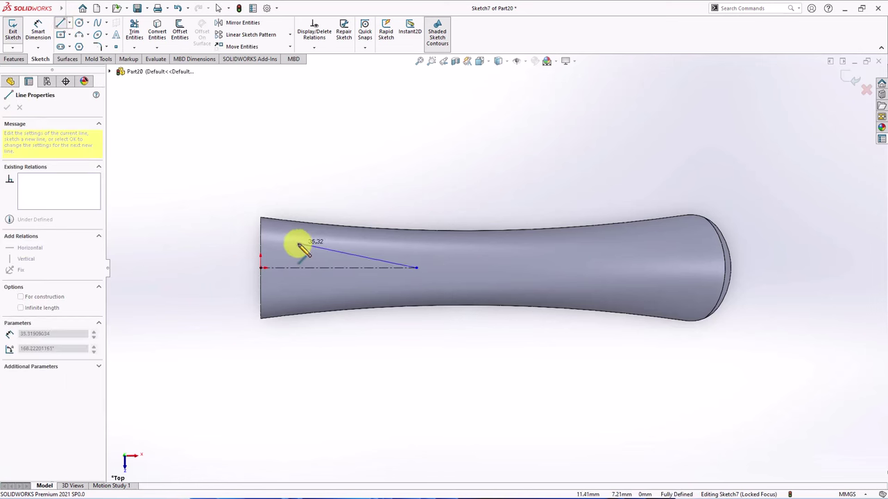
pyautogui.click(298, 246)
pyautogui.press('Escape')
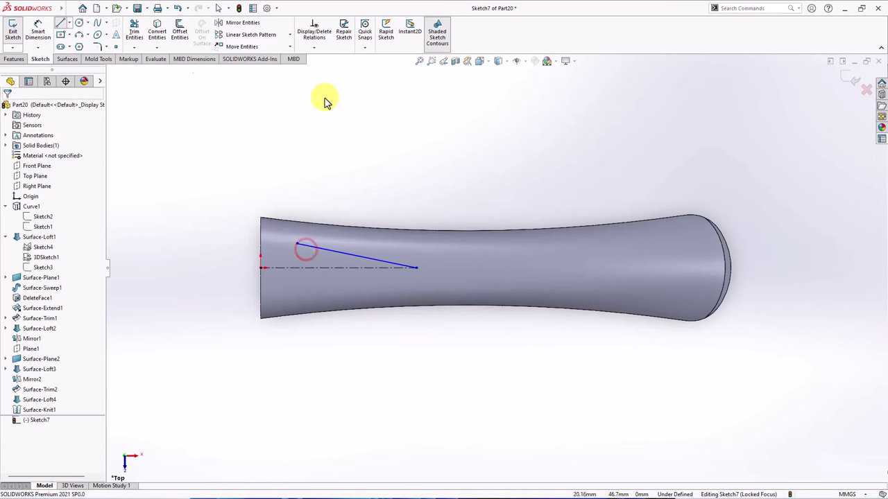
# Mirror the sloped line about the centerline to form a V.
pyautogui.click(239, 22)
pyautogui.click(330, 255)
pyautogui.click(79, 222)
pyautogui.click(345, 267)
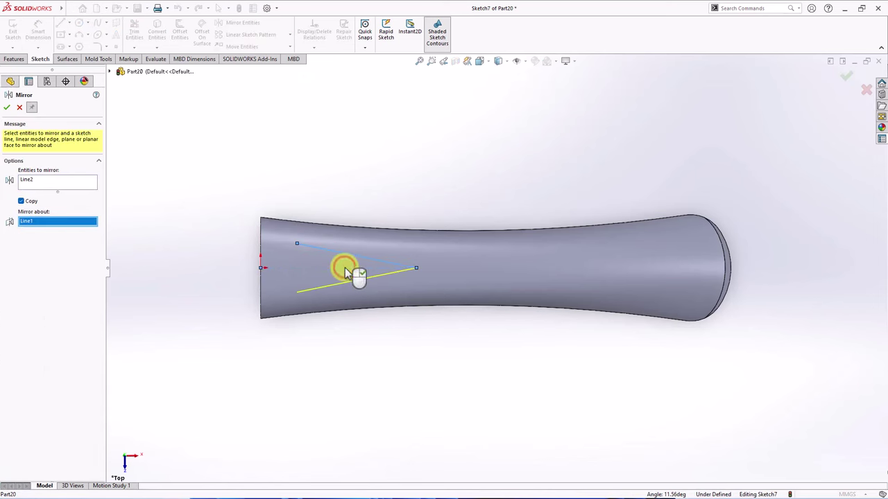
pyautogui.click(6, 108)
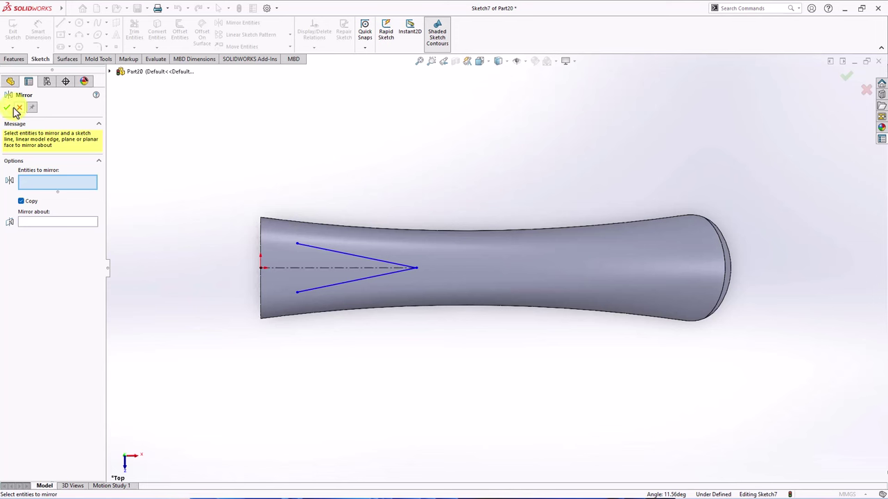
pyautogui.click(18, 108)
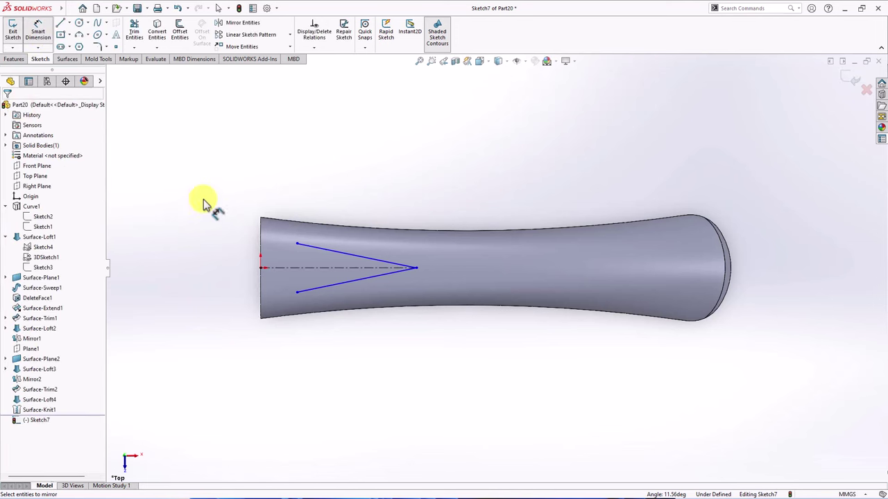
# Close the V's open ends with a three-point arc of about 10.2 mm radius bulging toward the origin.
pyautogui.click(79, 35)
pyautogui.click(297, 244)
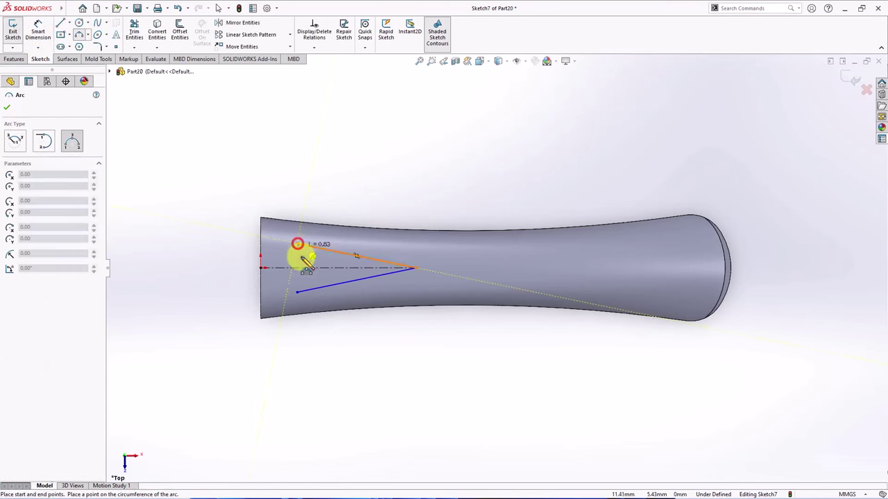
pyautogui.click(297, 291)
pyautogui.click(291, 277)
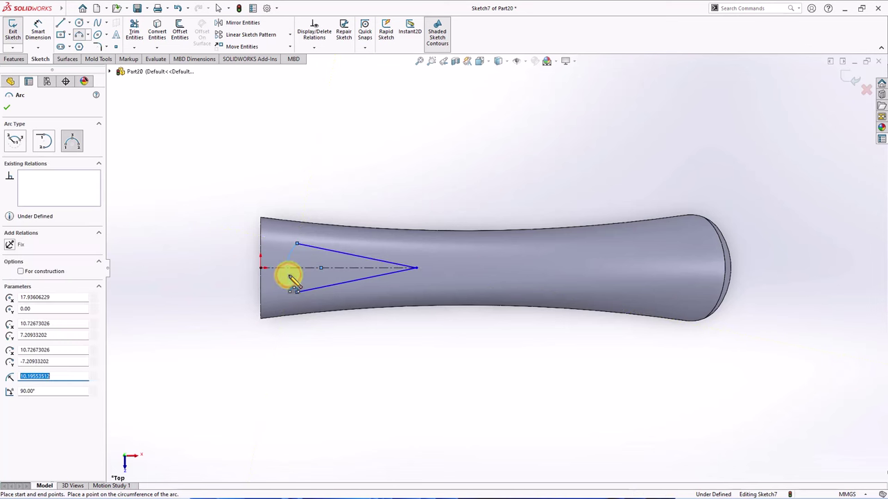
pyautogui.click(7, 106)
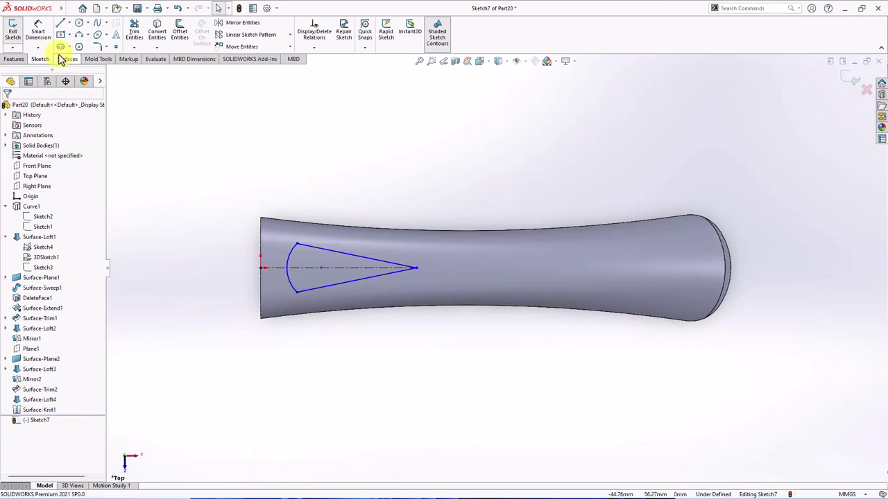
# Dimension the angle between the upper sloped line and the centerline as 10°.
pyautogui.click(356, 254)
pyautogui.scroll(-5, 358, 263)
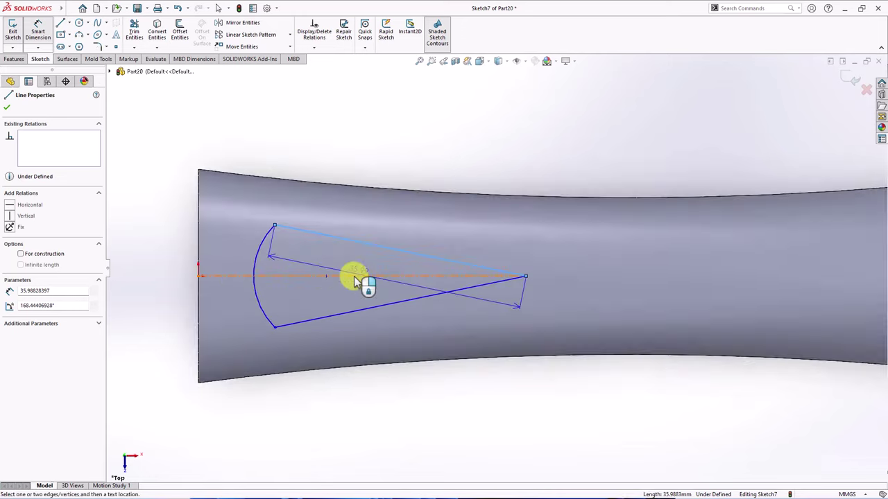
pyautogui.click(354, 276)
pyautogui.click(320, 258)
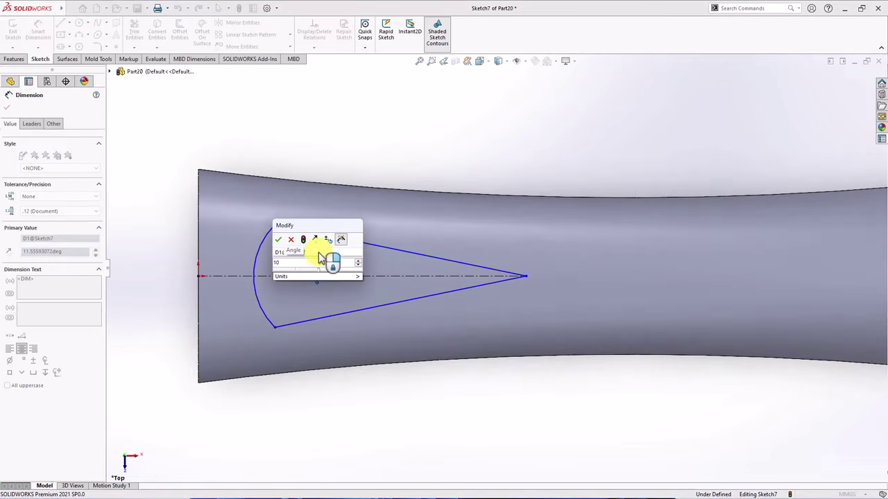
pyautogui.write('10')
pyautogui.click(280, 241)
pyautogui.click(302, 137)
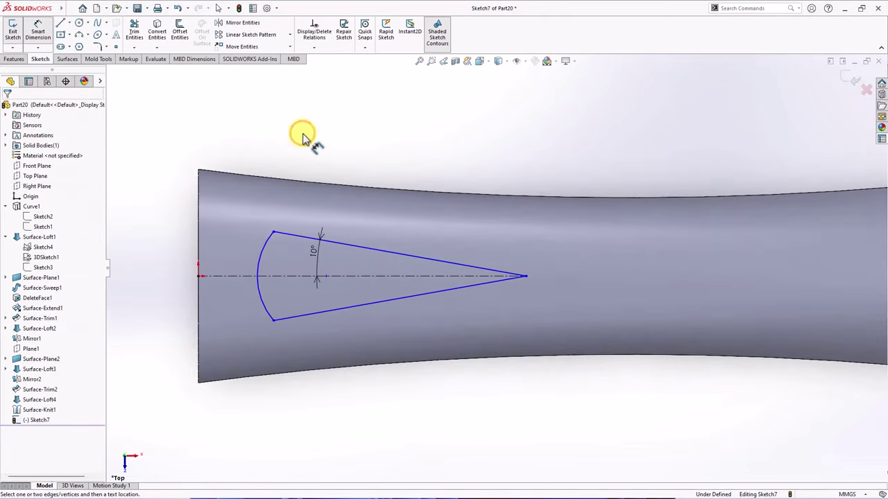
# Dimension the closing arc's radius as 12 mm.
pyautogui.click(263, 307)
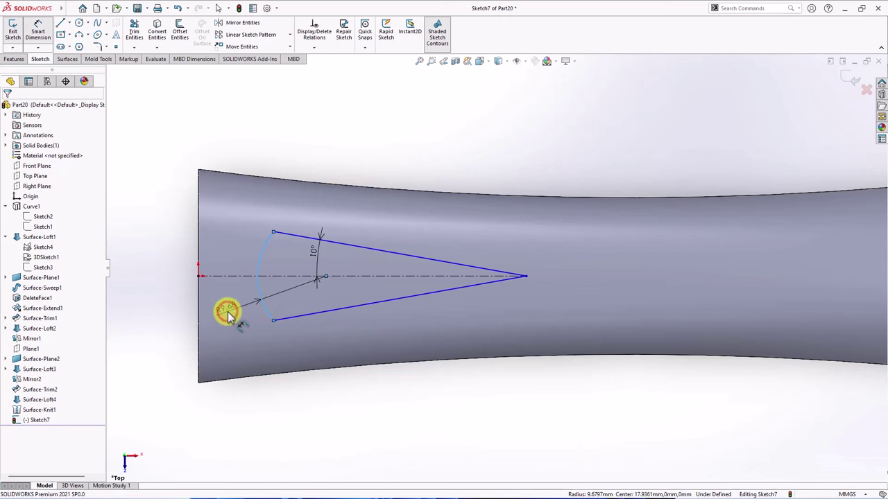
pyautogui.click(229, 315)
pyautogui.write('12')
pyautogui.click(187, 299)
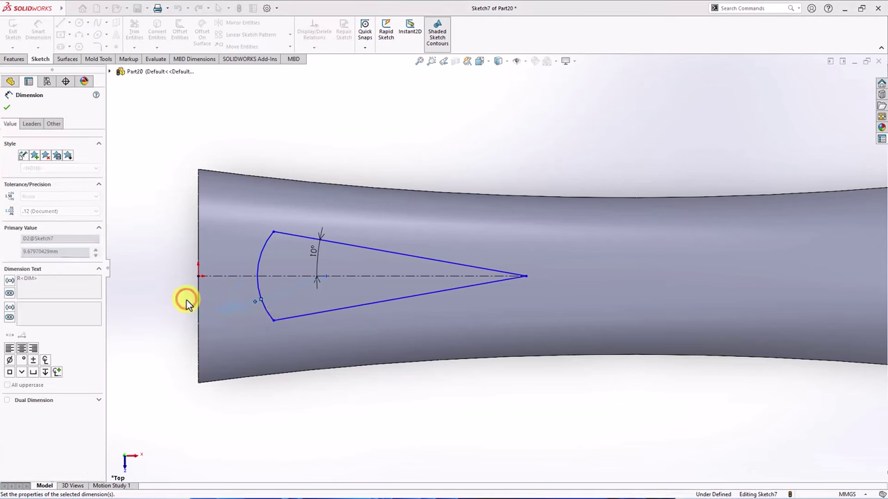
# Set the horizontal distance from the handle's flat end at the origin to the closing arc's midpoint to 9 mm.
pyautogui.click(240, 278)
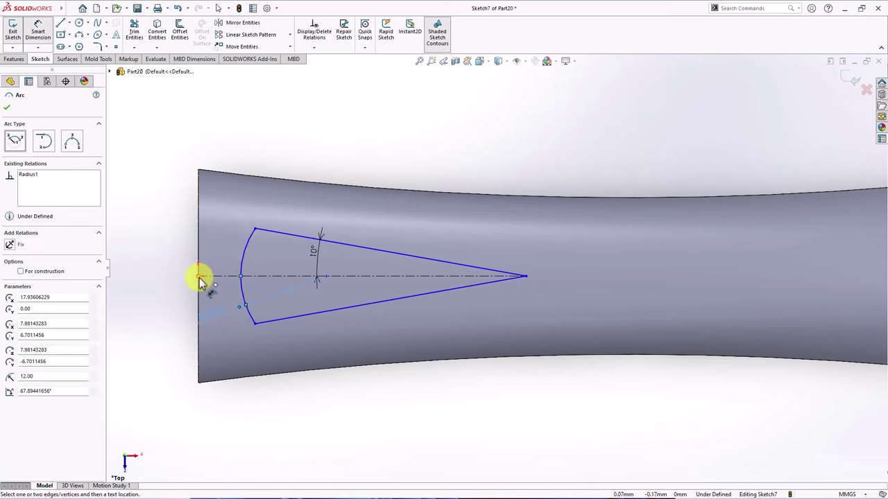
pyautogui.click(199, 276)
pyautogui.click(220, 142)
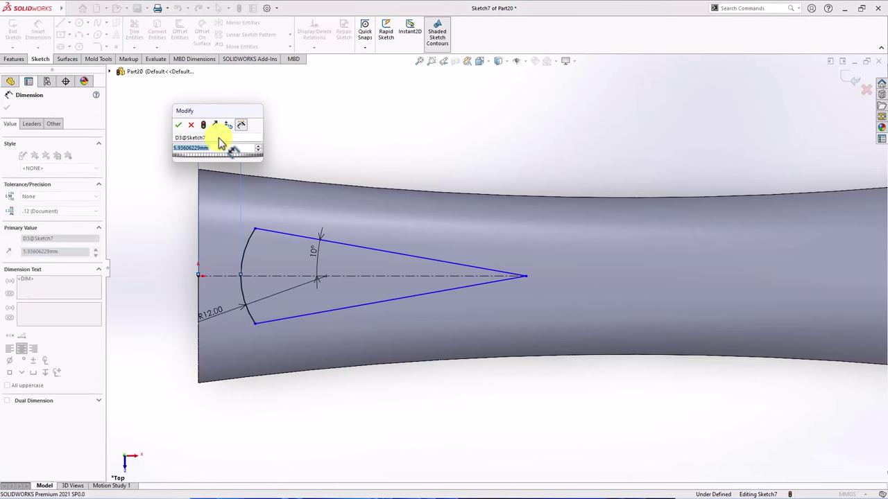
pyautogui.write('9')
pyautogui.click(180, 125)
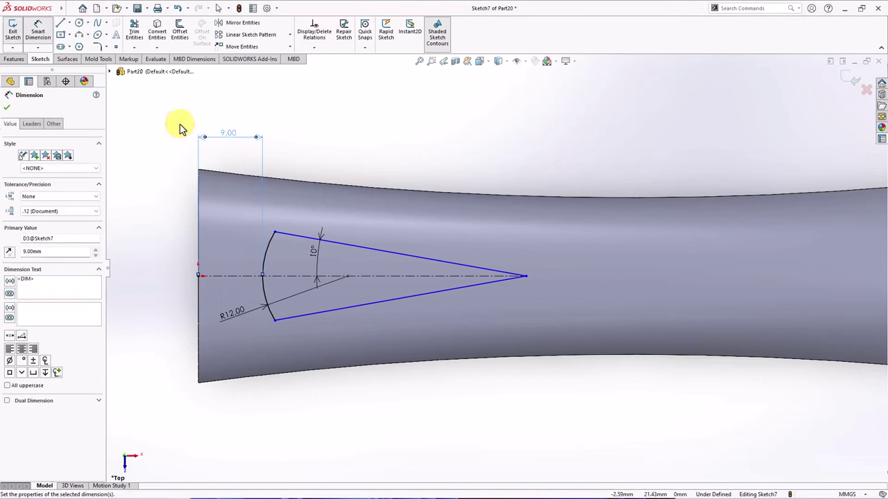
pyautogui.click(425, 143)
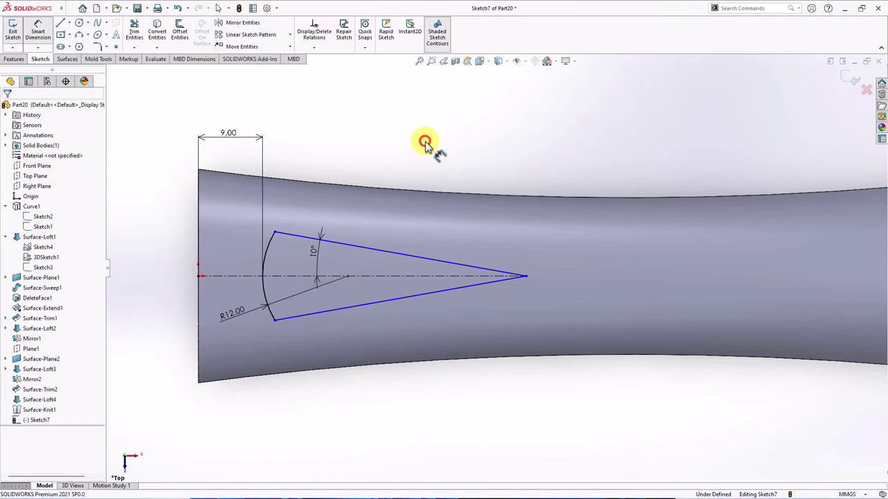
# Round the V's tip with a 4 mm sketch fillet and set the outline's overall length between both arcs to 30.5 mm.
pyautogui.click(102, 48)
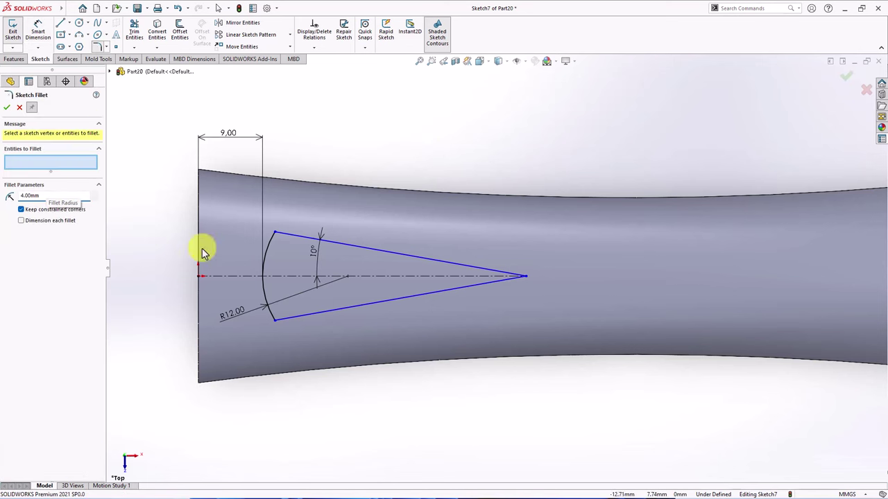
pyautogui.click(525, 277)
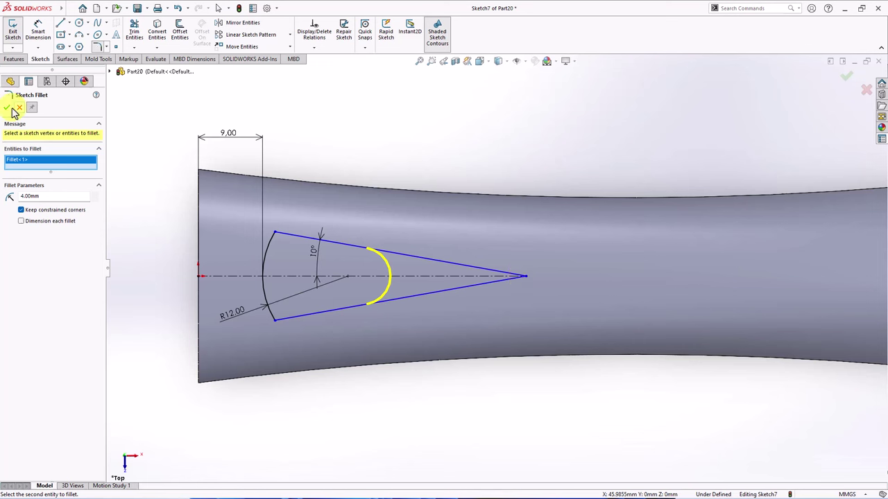
pyautogui.click(37, 28)
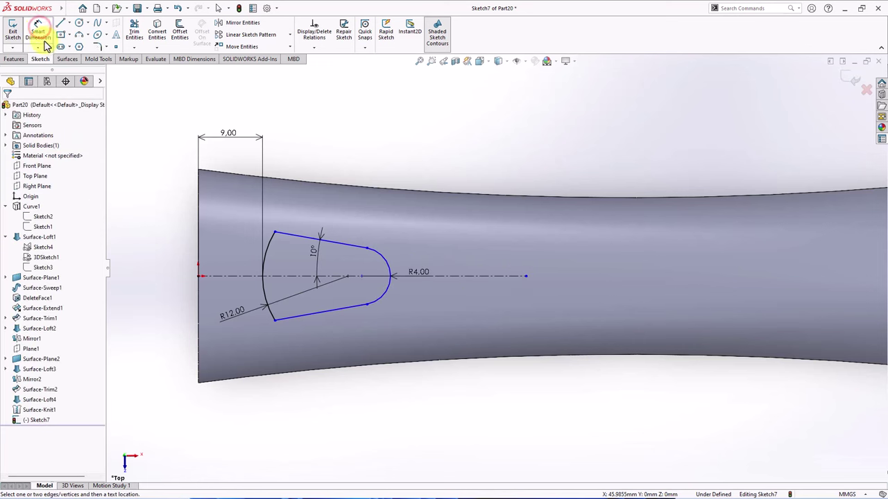
pyautogui.click(392, 279)
pyautogui.click(263, 281)
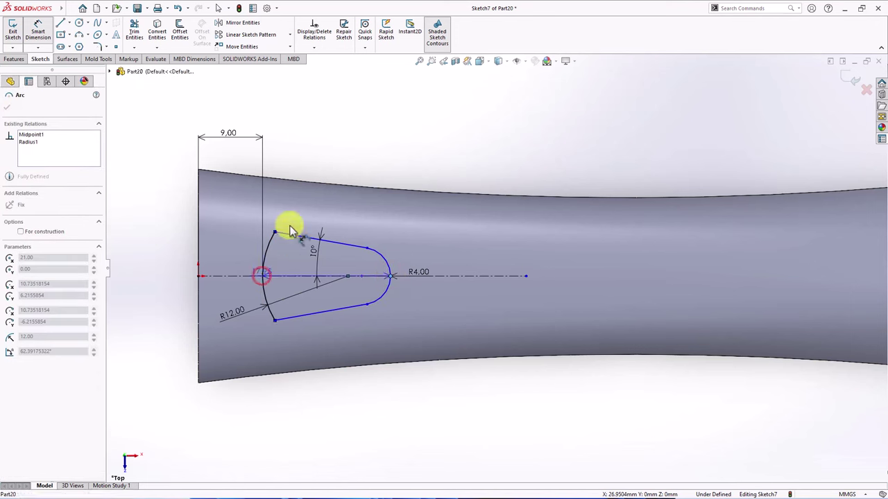
pyautogui.click(317, 139)
pyautogui.write('30')
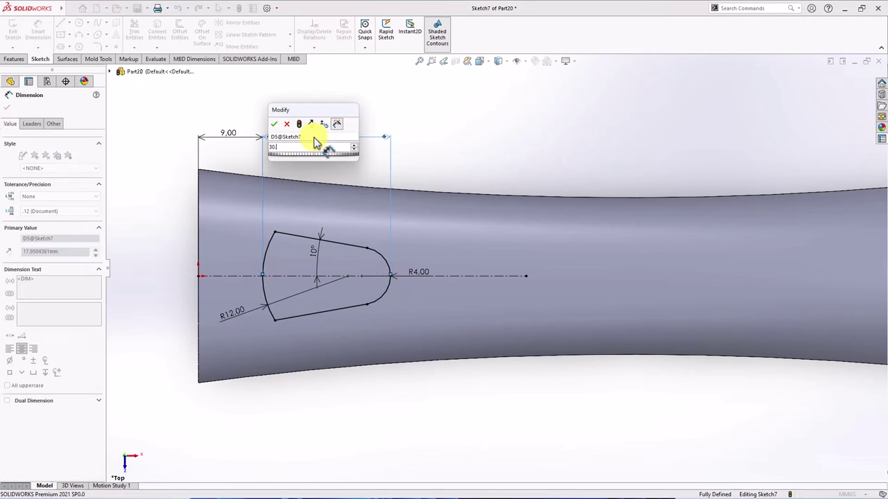
pyautogui.write('.5')
pyautogui.press('Return')
pyautogui.press('f')
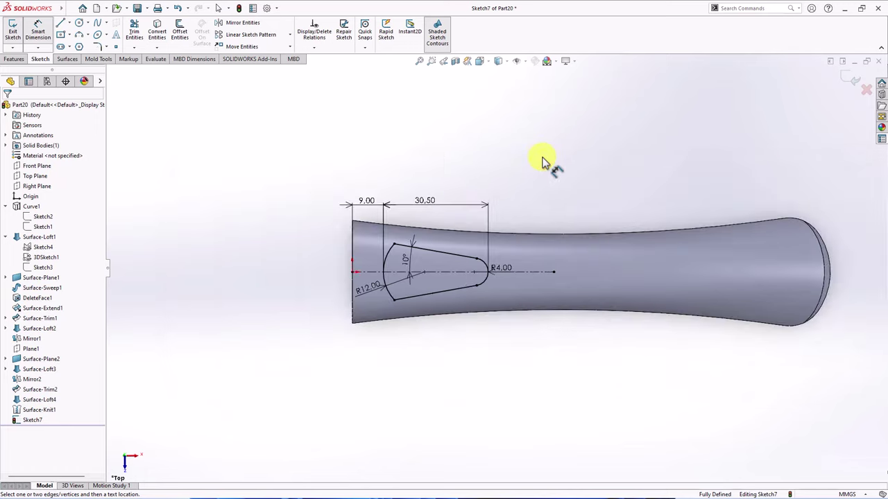
# Project the current sketch onto the handle's curved top face as a split line.
pyautogui.moveTo(541, 161)
pyautogui.mouseDown(button='middle')
pyautogui.moveTo(551, 141)
pyautogui.moveTo(337, 159)
pyautogui.mouseUp(button='middle')
pyautogui.click(14, 59)
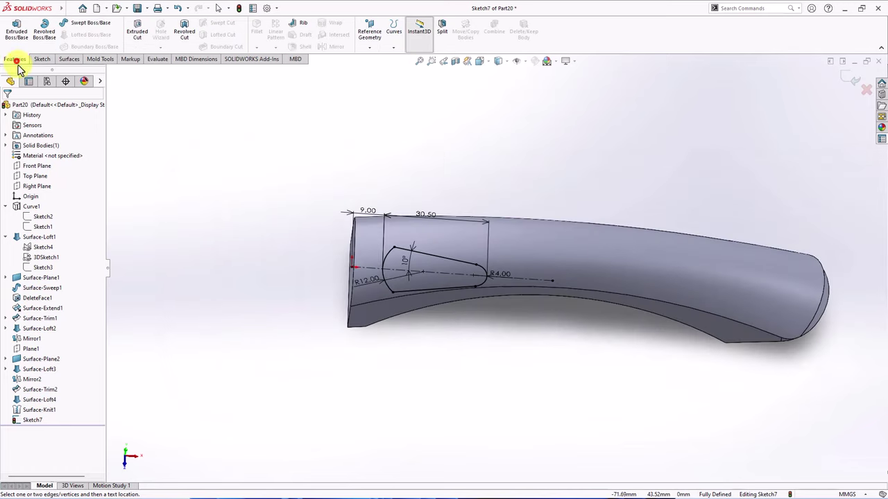
pyautogui.click(394, 44)
pyautogui.click(408, 69)
pyautogui.click(525, 243)
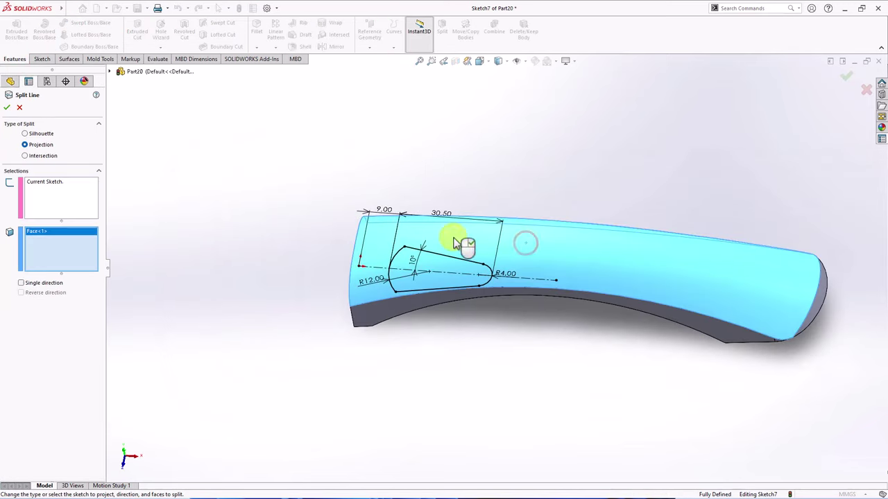
pyautogui.click(5, 107)
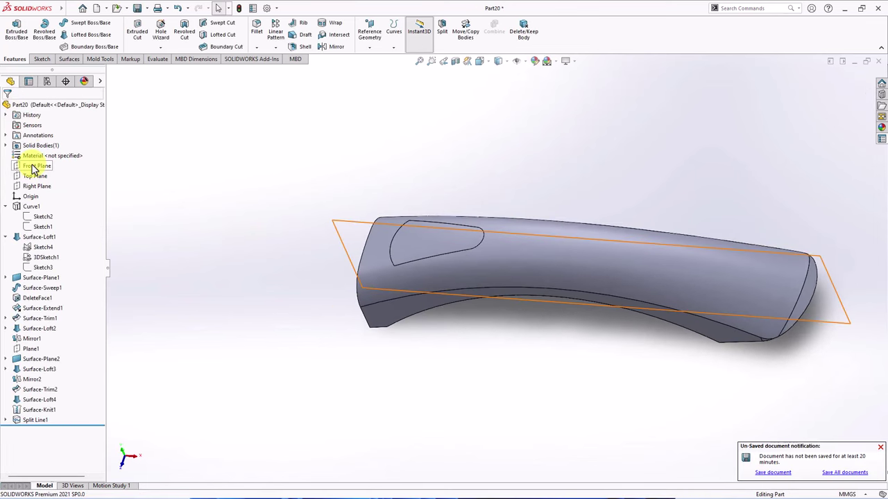
# Start a sketch on the Front Plane and offset the split area's upper silhouette edge 1 mm down into the handle.
pyautogui.click(34, 166)
pyautogui.click(39, 148)
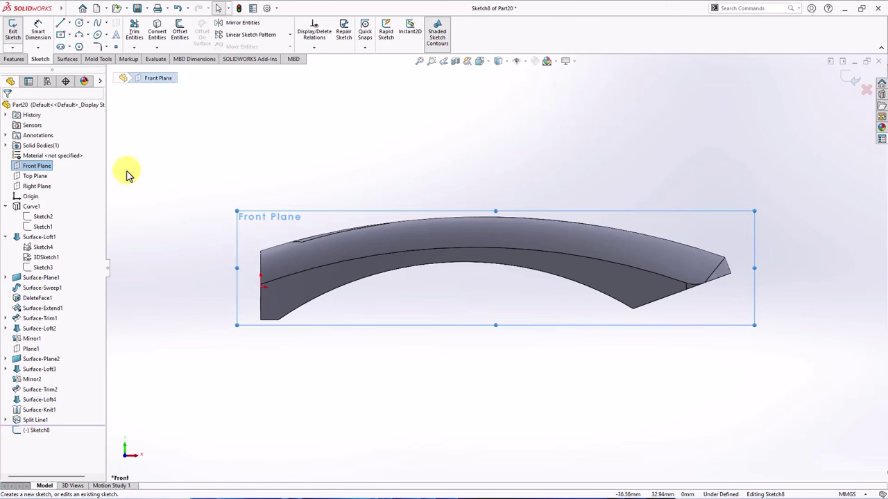
pyautogui.click(179, 32)
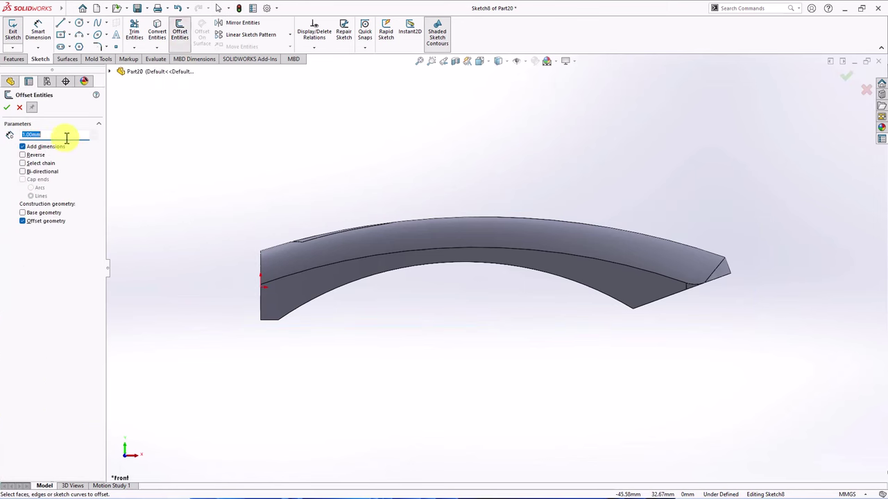
pyautogui.scroll(-4, 288, 228)
pyautogui.click(289, 227)
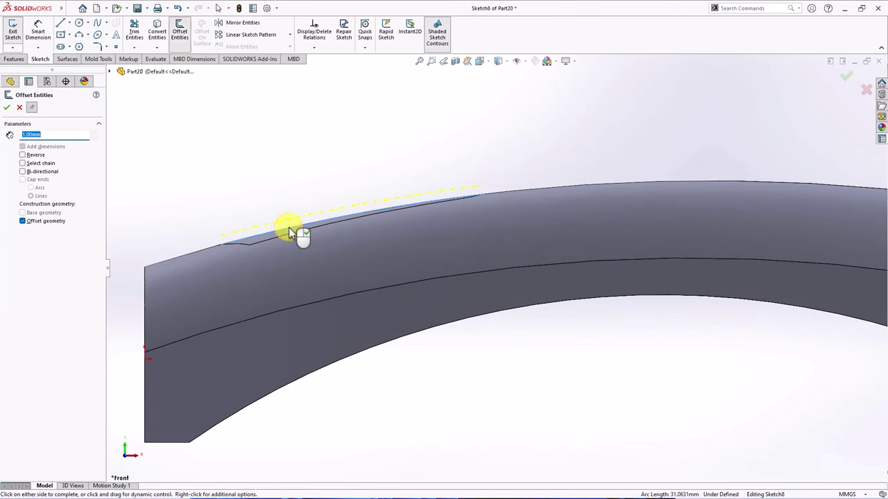
pyautogui.moveTo(289, 227); pyautogui.dragTo(128, 235, button='middle')
pyautogui.click(22, 222)
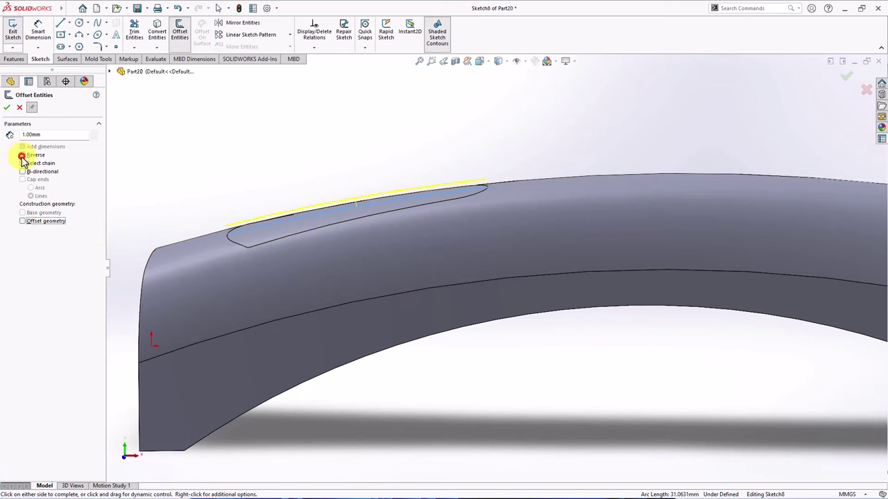
pyautogui.click(22, 155)
pyautogui.click(23, 135)
pyautogui.click(9, 108)
pyautogui.moveTo(298, 139); pyautogui.dragTo(303, 166, button='middle')
pyautogui.click(51, 148)
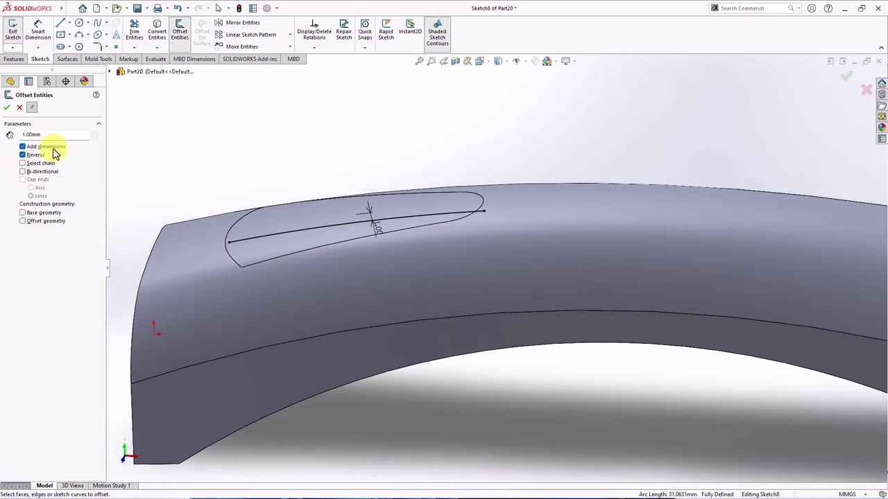
pyautogui.click(18, 109)
# Show the split line's sketch, convert its two end arcs into the current sketch, and make the converted segments construction geometry.
pyautogui.scroll(3, 330, 148)
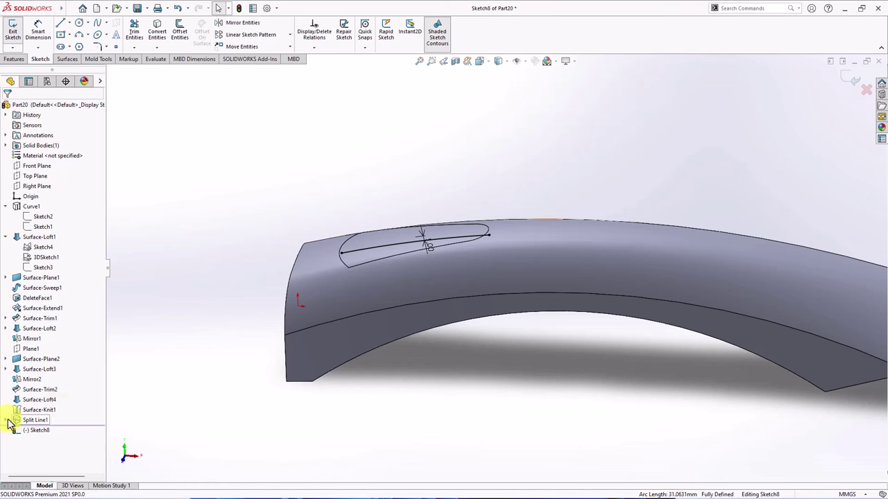
pyautogui.click(6, 421)
pyautogui.click(34, 429)
pyautogui.click(217, 348)
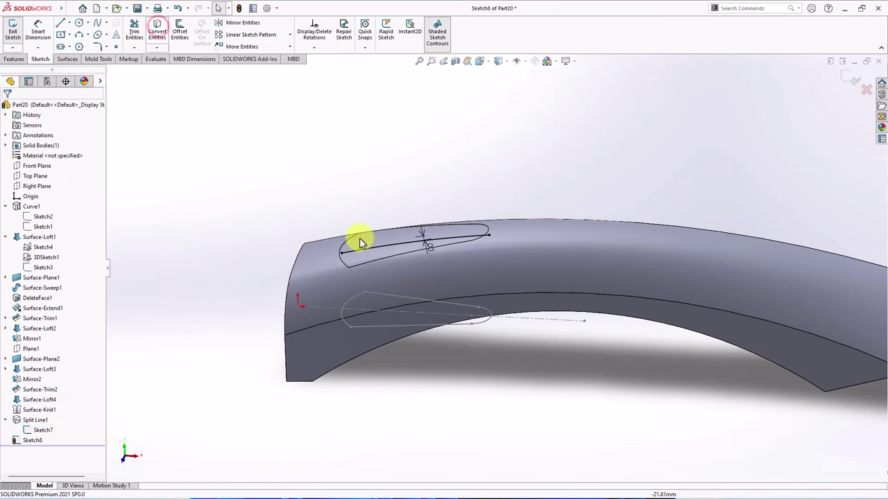
pyautogui.click(356, 296)
pyautogui.click(490, 315)
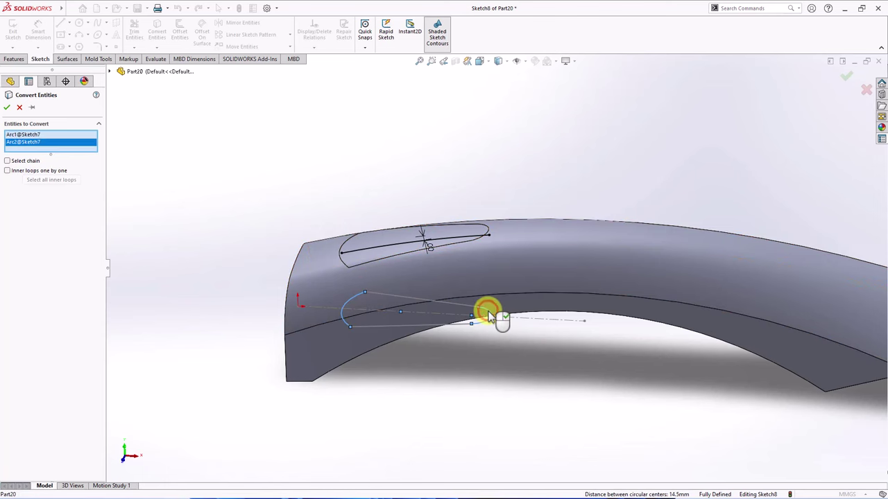
pyautogui.click(8, 108)
pyautogui.moveTo(256, 292); pyautogui.dragTo(511, 357)
pyautogui.click(551, 330)
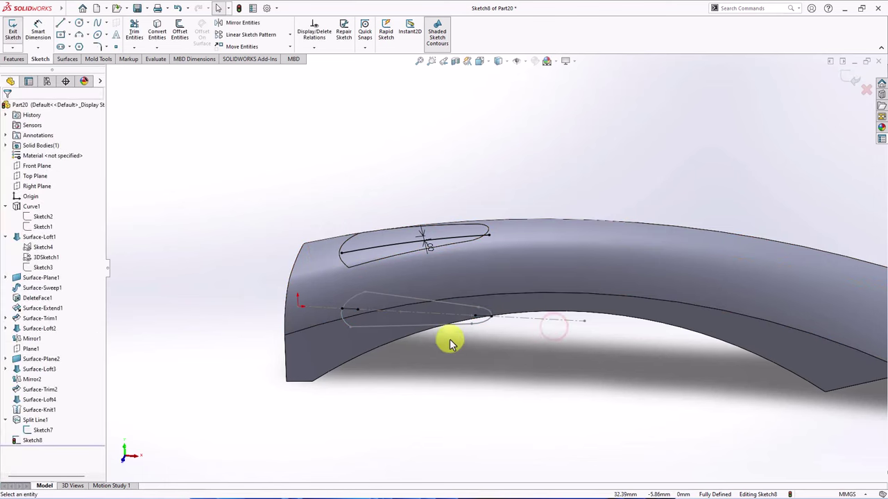
# Draw vertical construction lines up from the inner ends of both converted segments and trim the offset curve's ends back to them.
pyautogui.click(70, 24)
pyautogui.click(76, 45)
pyautogui.click(357, 309)
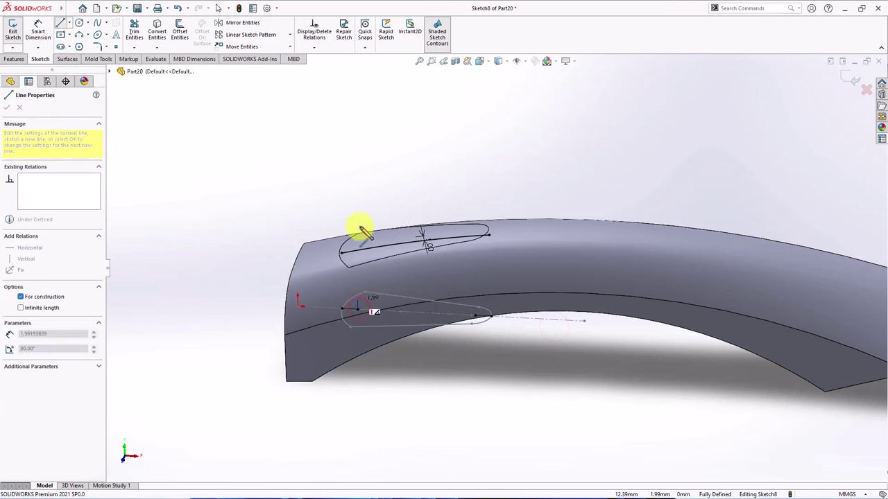
pyautogui.doubleClick(380, 192)
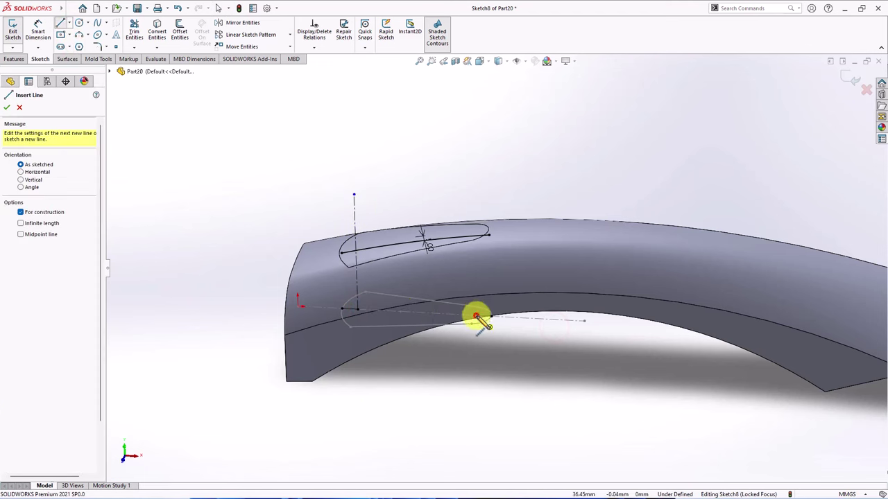
pyautogui.click(476, 317)
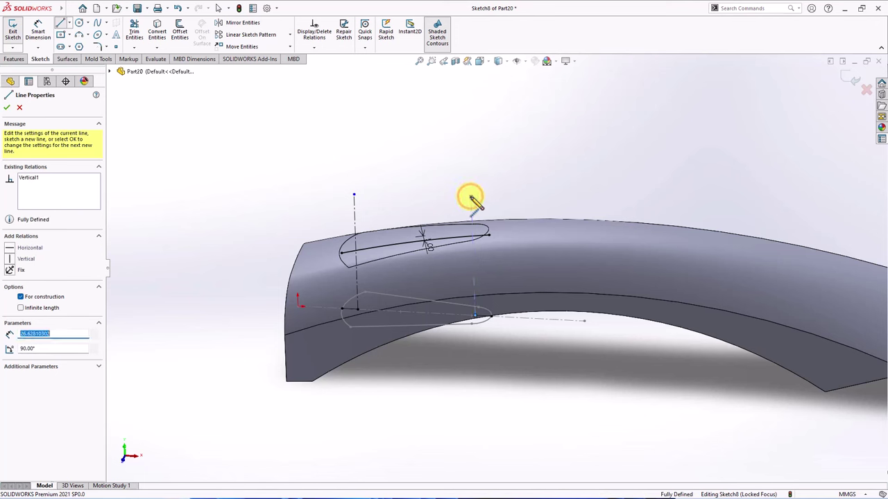
pyautogui.doubleClick(471, 198)
pyautogui.press('Escape')
pyautogui.click(134, 32)
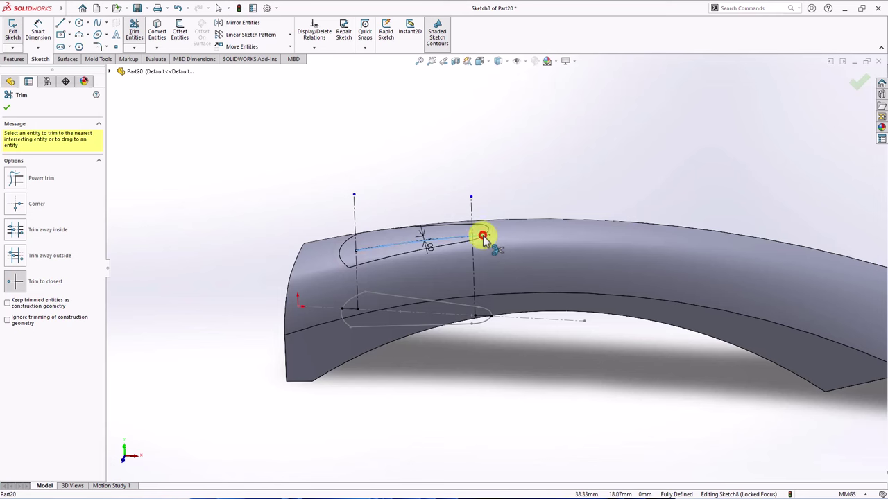
# Draw a short line outward from each end of the trimmed curve, the one at the narrow end about 4.7 mm long.
pyautogui.click(61, 23)
pyautogui.scroll(-3, 396, 258)
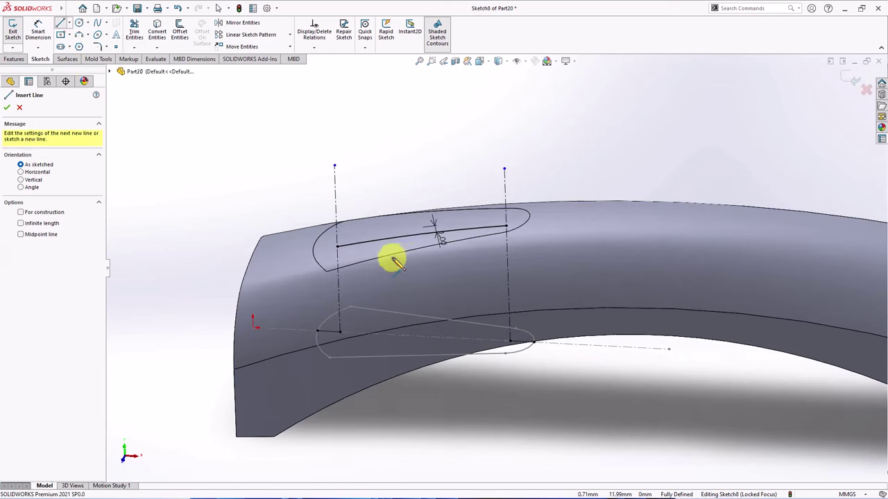
pyautogui.click(336, 247)
pyautogui.click(314, 240)
pyautogui.doubleClick(296, 201)
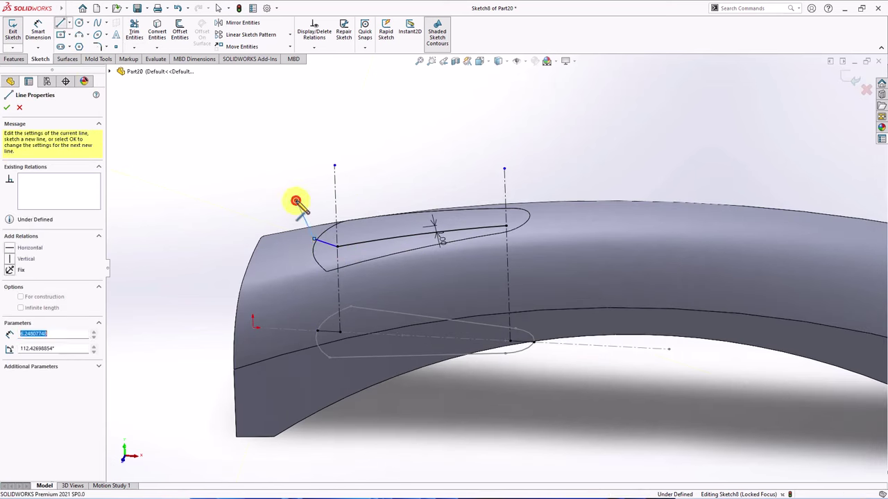
pyautogui.click(506, 226)
pyautogui.click(533, 212)
pyautogui.rightClick(534, 215)
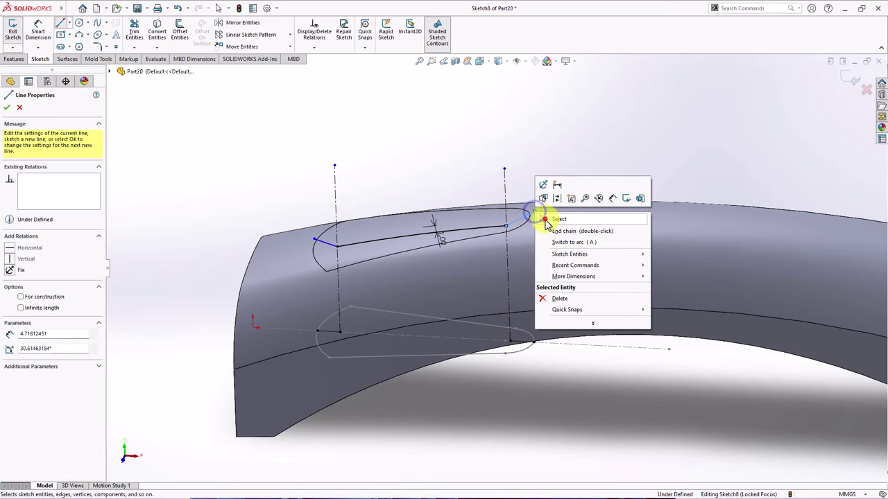
pyautogui.click(545, 220)
# Add pierce relations from the short lines' free endpoints to the split line's curved end edges, and exit the sketch.
pyautogui.click(315, 48)
pyautogui.click(326, 65)
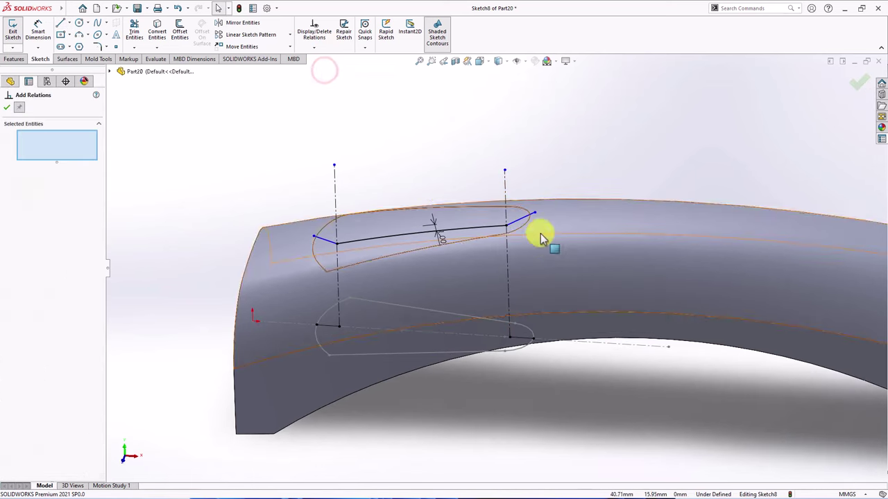
pyautogui.scroll(-2, 534, 225)
pyautogui.click(527, 209)
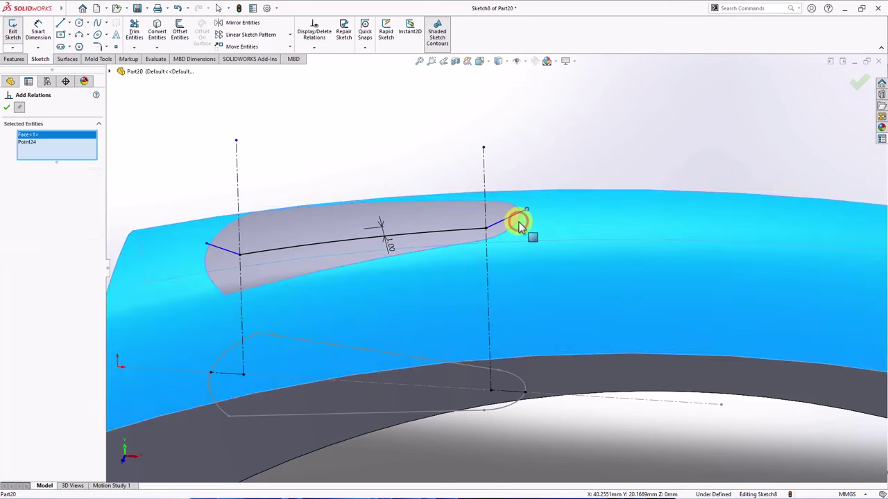
pyautogui.click(520, 226)
pyautogui.click(11, 257)
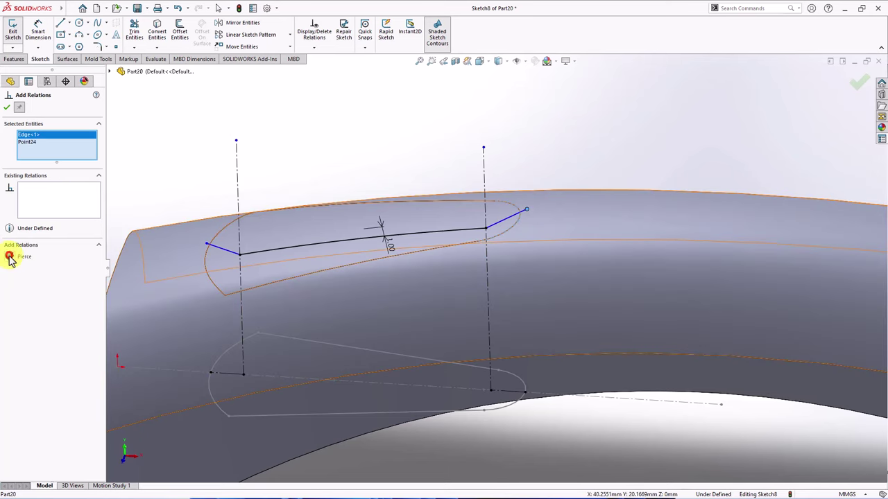
pyautogui.click(206, 244)
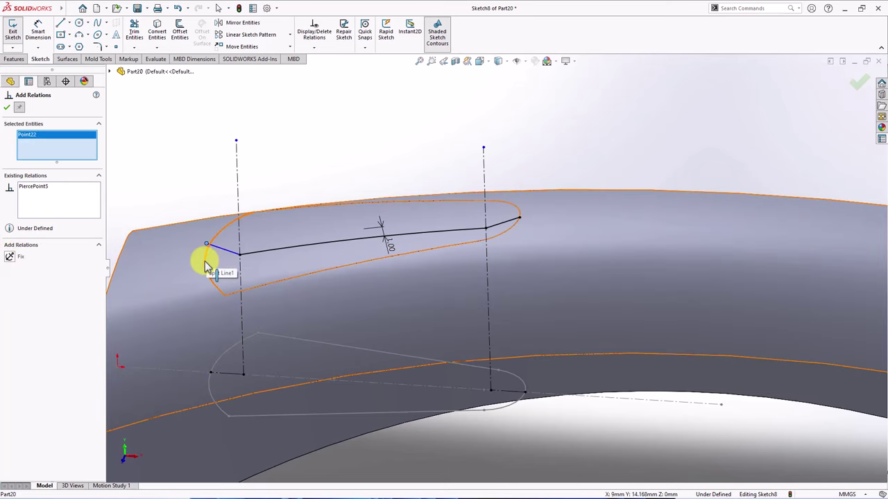
pyautogui.click(14, 258)
pyautogui.click(6, 108)
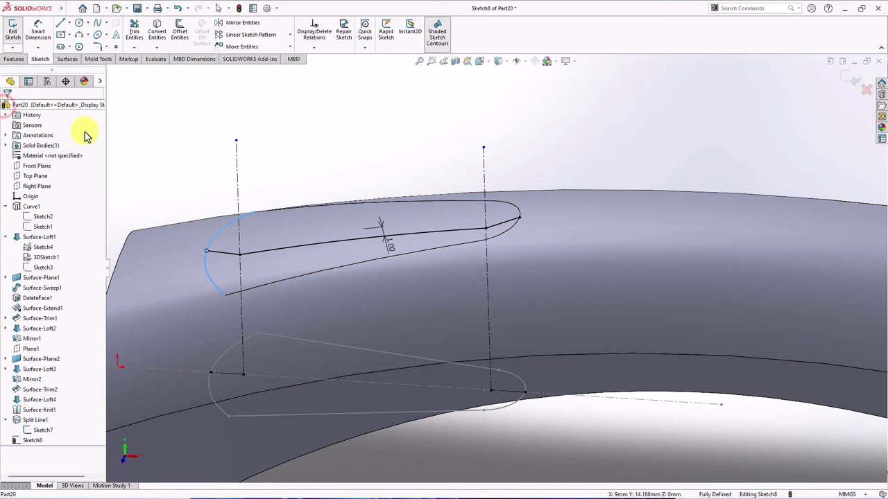
pyautogui.click(177, 146)
pyautogui.scroll(3, 178, 146)
pyautogui.moveTo(408, 182); pyautogui.dragTo(404, 201, button='middle')
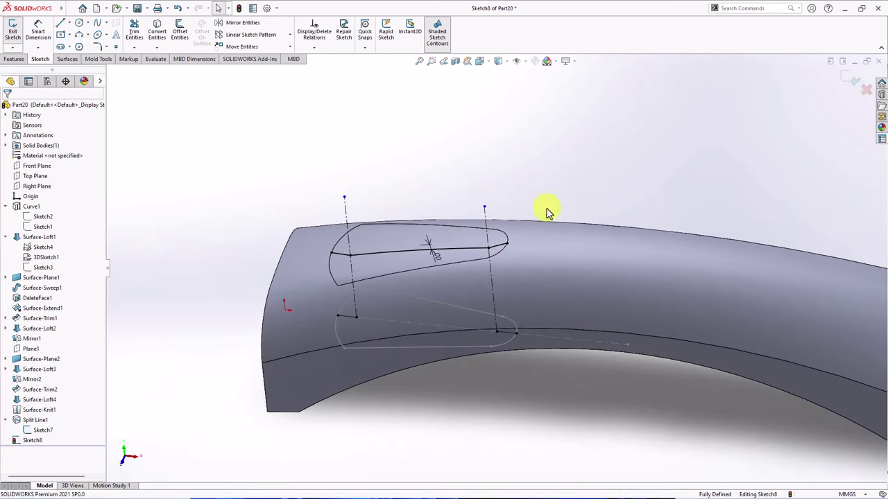
pyautogui.click(851, 78)
pyautogui.click(700, 135)
# Start a 3D sketch and draw a three-point arc between the split outline's two wide-end corners, passing through the offset curve's end.
pyautogui.scroll(-2, 501, 227)
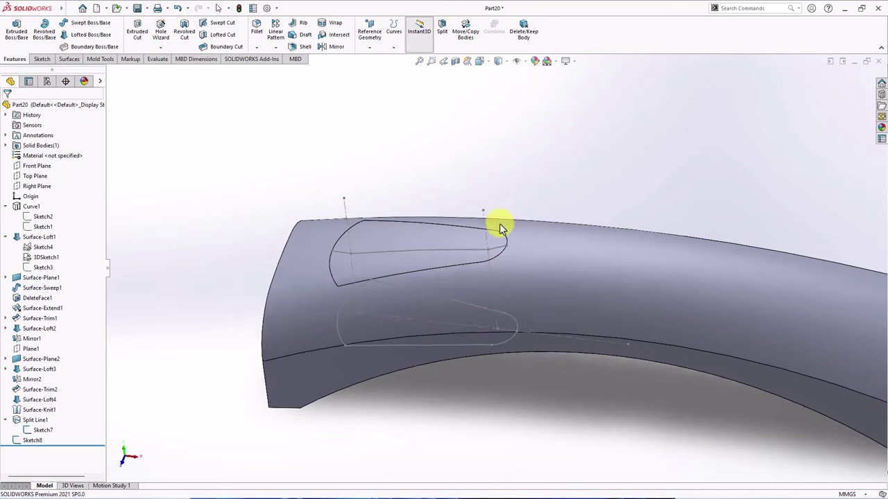
pyautogui.click(13, 48)
pyautogui.click(20, 69)
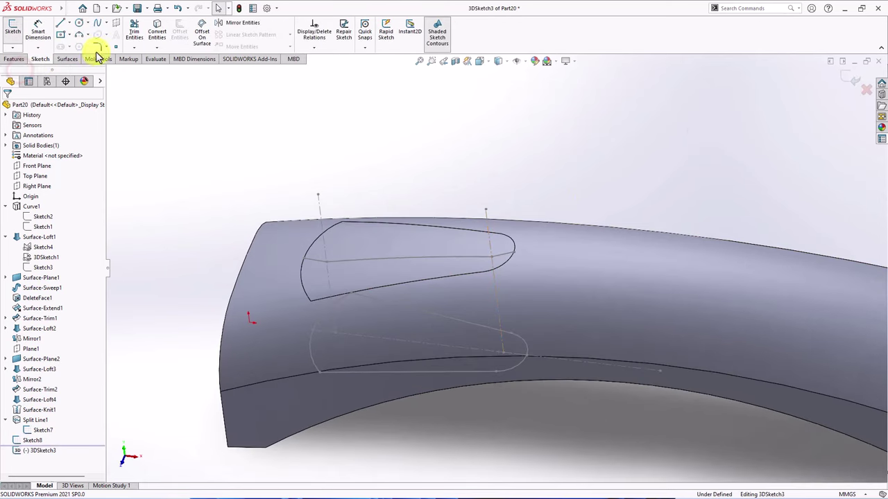
pyautogui.click(80, 35)
pyautogui.scroll(-3, 326, 277)
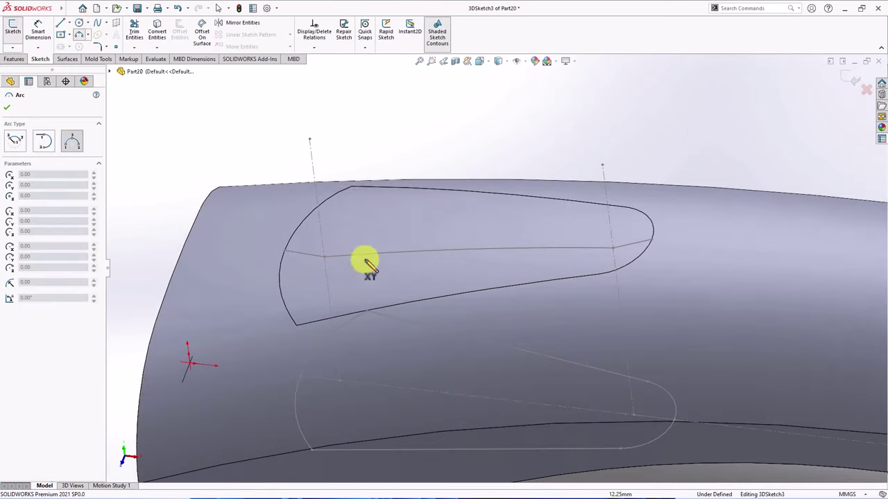
pyautogui.click(352, 188)
pyautogui.click(297, 324)
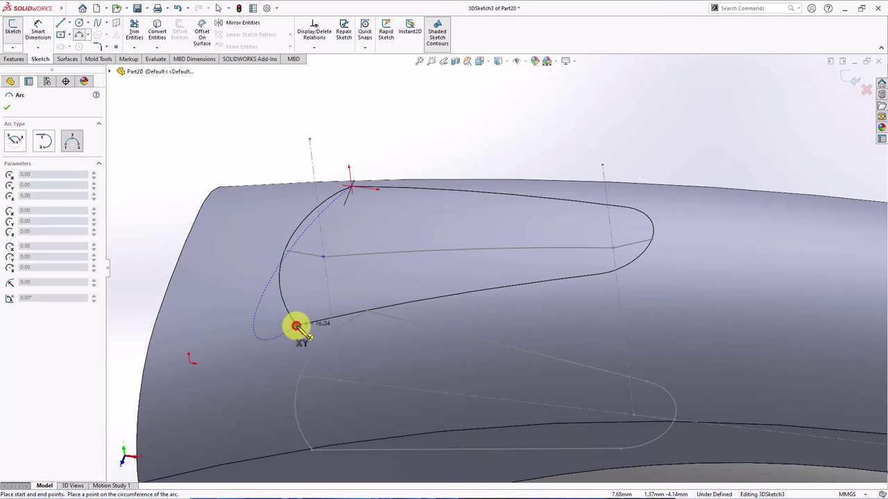
pyautogui.click(324, 257)
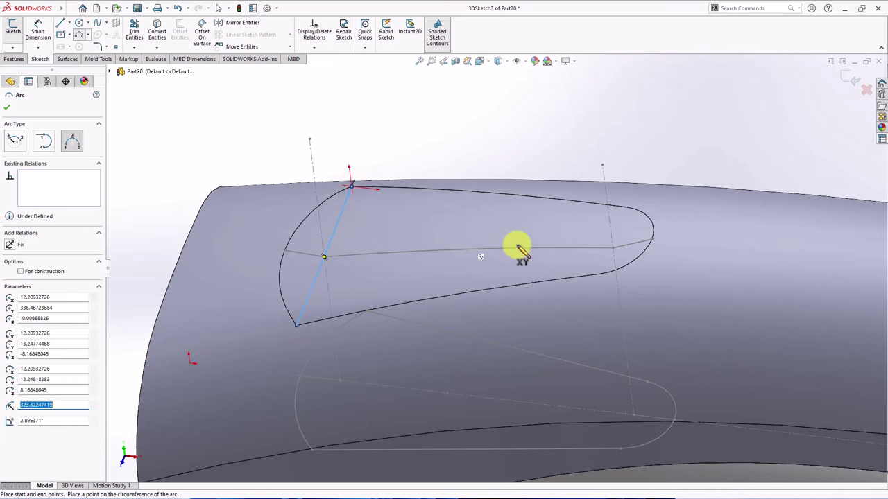
# Draw a three-point arc between the endpoints of the outline's rounded narrow end, passing through the offset curve's other end.
pyautogui.click(626, 208)
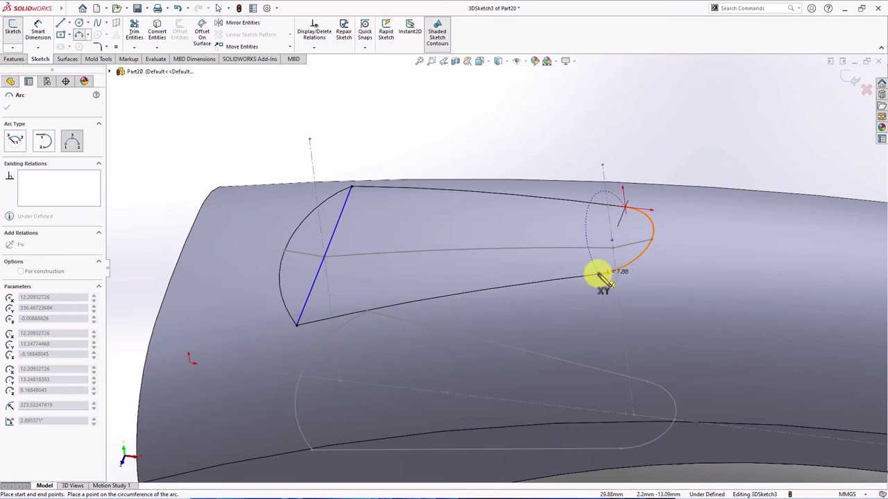
pyautogui.click(598, 274)
pyautogui.click(613, 248)
pyautogui.rightClick(614, 249)
pyautogui.click(625, 255)
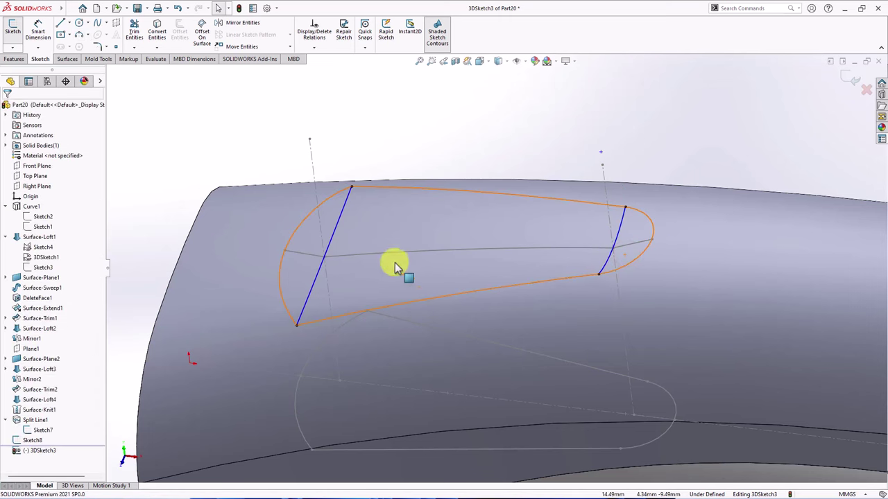
# Add a midpoint relation between the wide-end arc and the offset curve's endpoint.
pyautogui.moveTo(395, 263); pyautogui.dragTo(343, 247, button='middle')
pyautogui.click(335, 235)
pyautogui.click(333, 254)
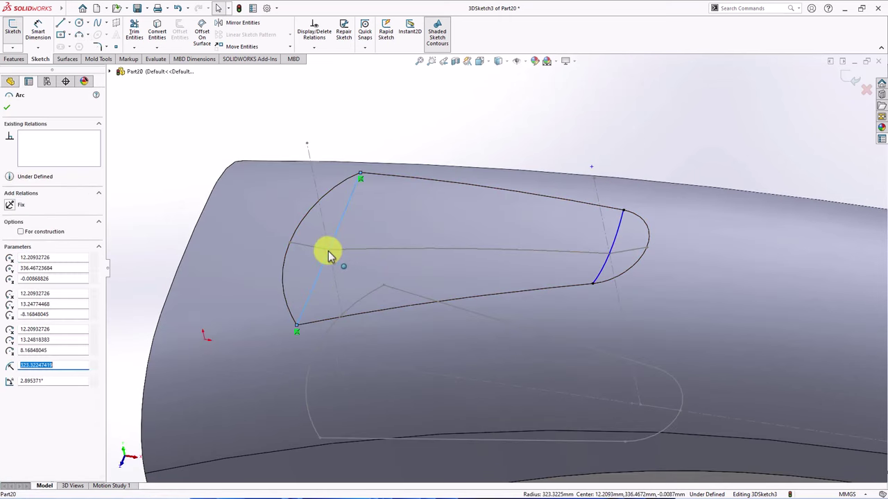
pyautogui.keyDown('ctrl'); pyautogui.click(331, 250); pyautogui.keyUp('ctrl')
pyautogui.click(371, 214)
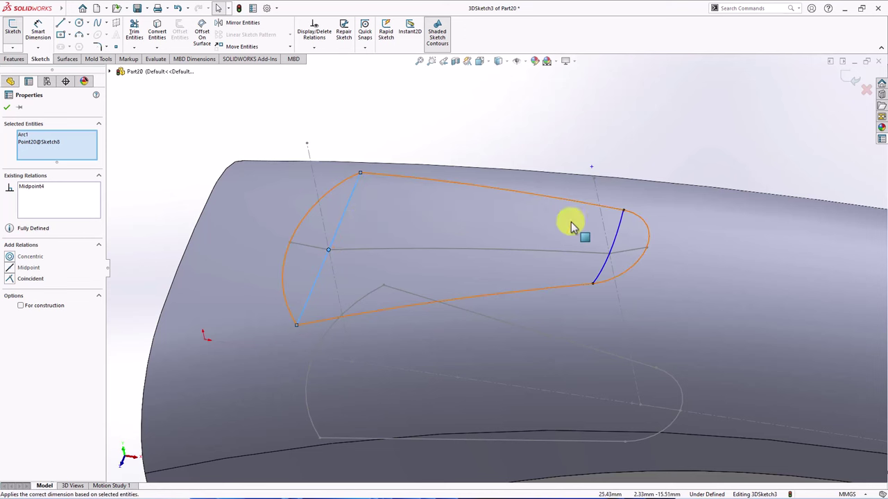
# Try a midpoint relation between the narrow-end arc and the offset curve's endpoint, delete it, and add a coincident relation instead.
pyautogui.click(616, 246)
pyautogui.keyDown('ctrl'); pyautogui.click(611, 254); pyautogui.keyUp('ctrl')
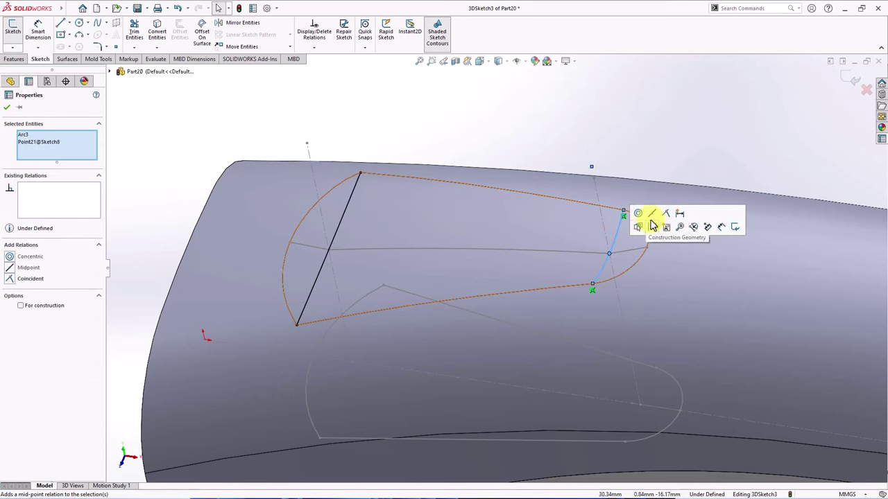
pyautogui.click(645, 220)
pyautogui.press('Delete')
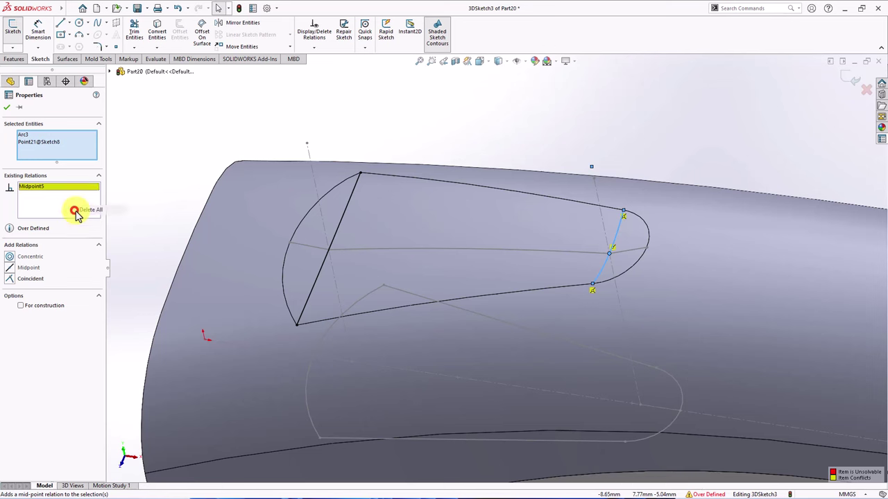
pyautogui.click(30, 278)
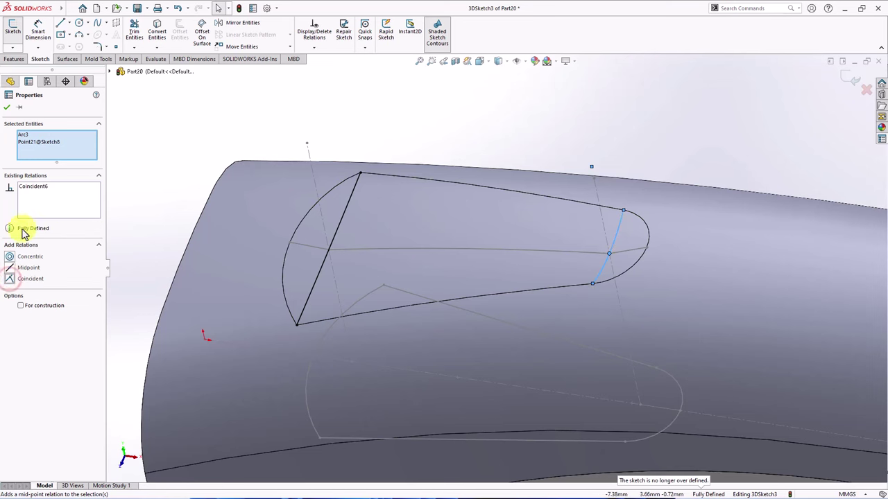
pyautogui.click(6, 109)
pyautogui.click(602, 147)
pyautogui.scroll(1, 569, 157)
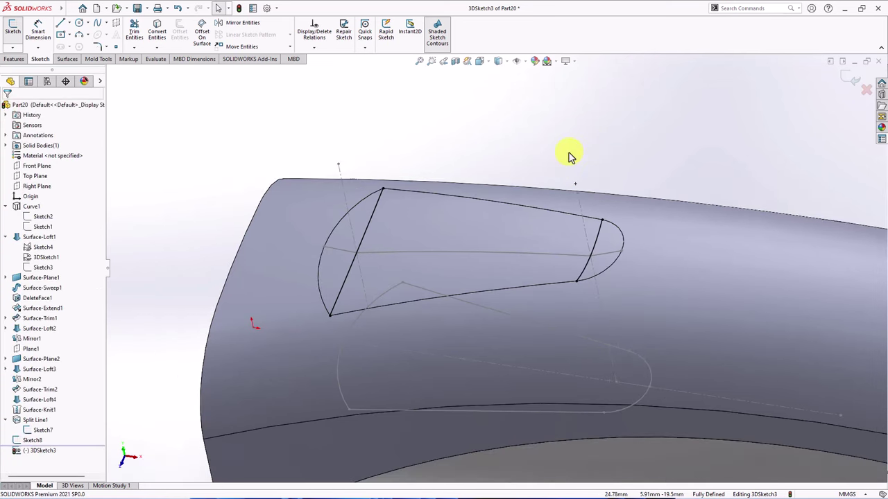
# Finish the 3D sketch and set up a Lofted Surface through the outline's lower long edge, the offset curve and the upper long edge.
pyautogui.click(851, 79)
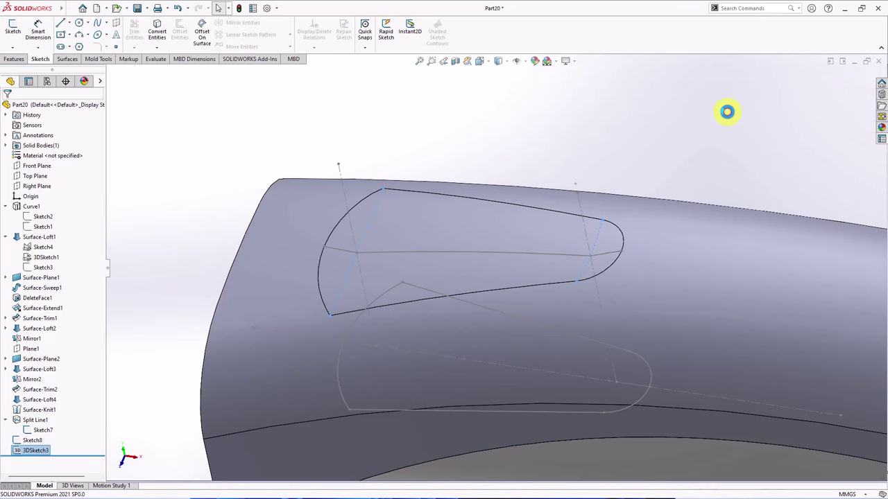
pyautogui.click(67, 59)
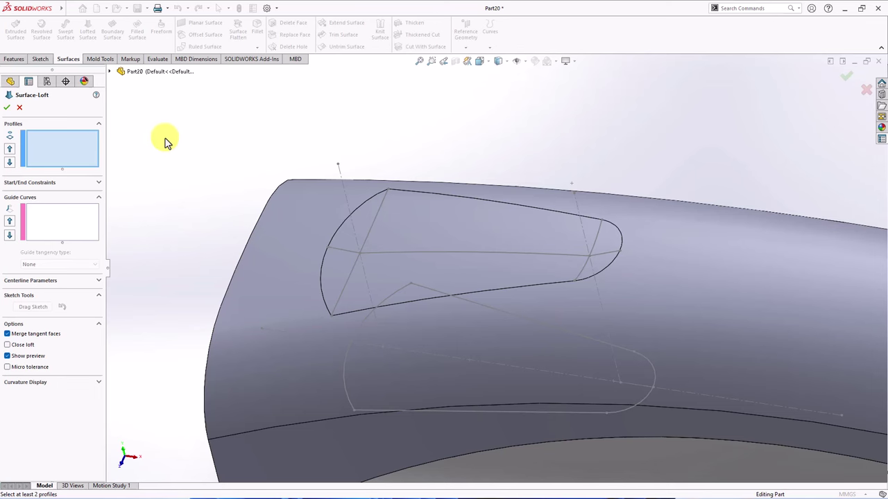
pyautogui.click(355, 316)
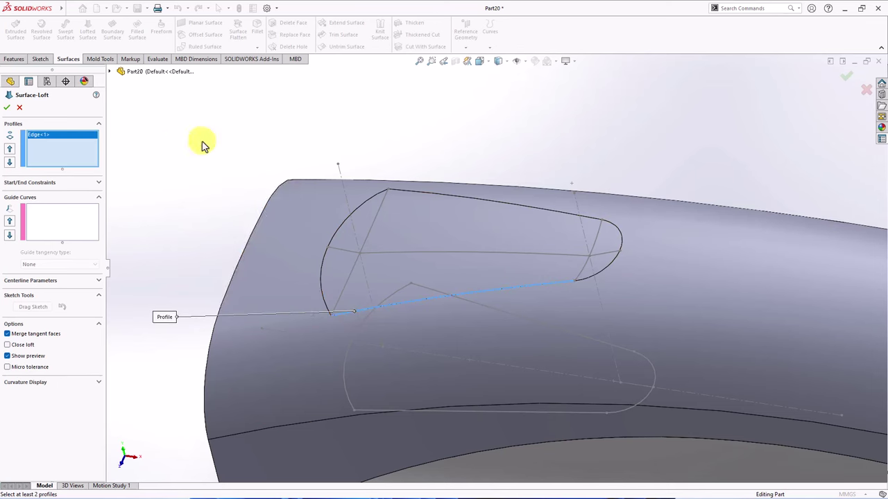
pyautogui.rightClick(200, 143)
pyautogui.click(215, 171)
pyautogui.click(372, 252)
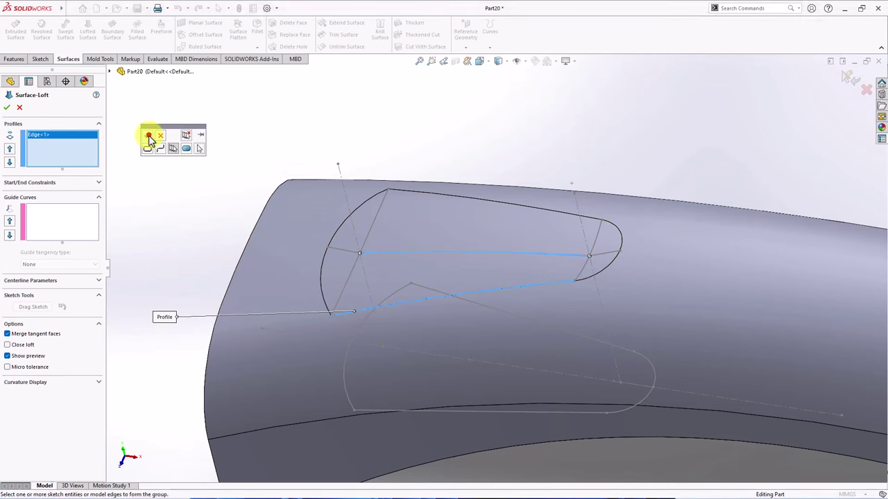
pyautogui.click(149, 137)
pyautogui.click(409, 197)
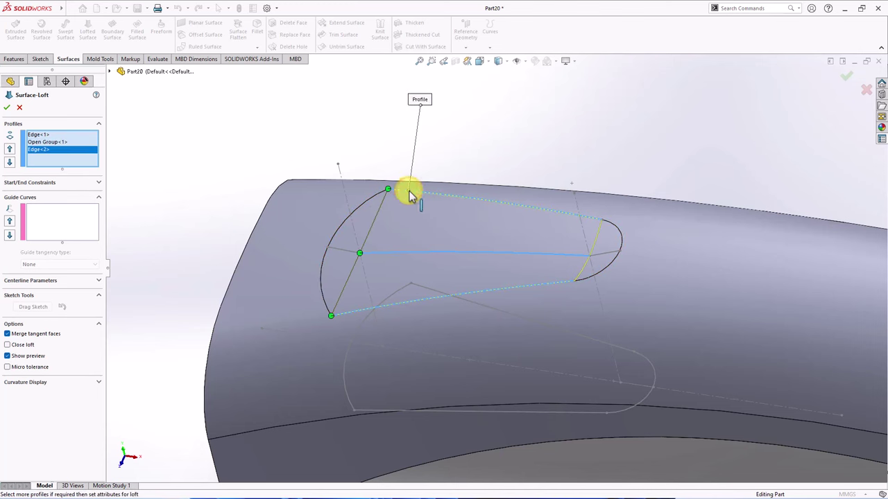
# Add the wide-end and narrow-end 3D-sketched arcs as separate guide curves and complete the surface loft.
pyautogui.click(36, 222)
pyautogui.rightClick(218, 168)
pyautogui.click(236, 197)
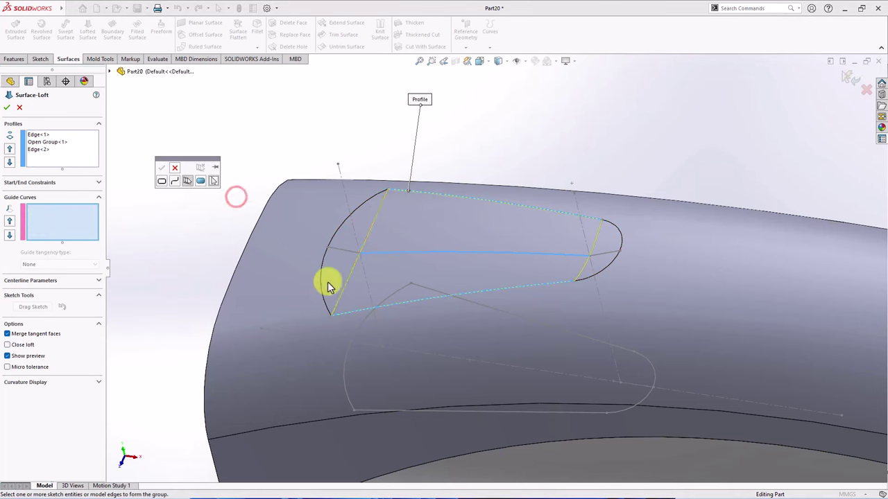
pyautogui.click(347, 283)
pyautogui.click(164, 169)
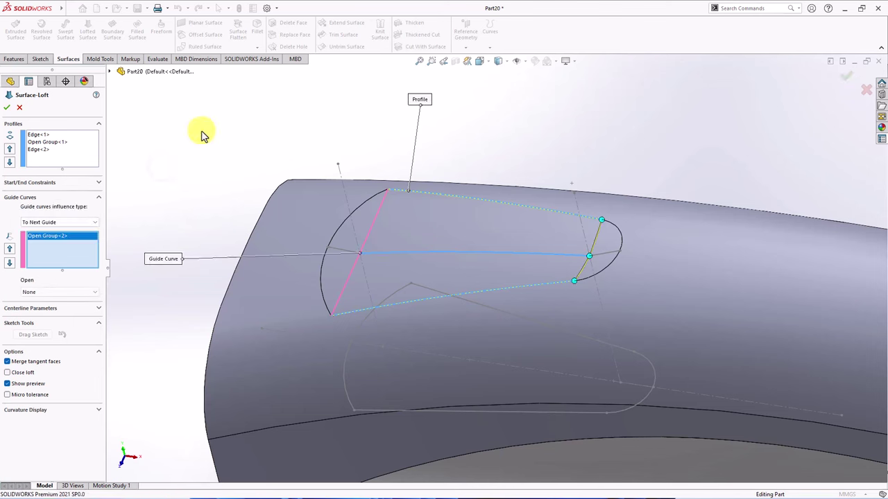
pyautogui.rightClick(202, 132)
pyautogui.click(221, 160)
pyautogui.click(596, 241)
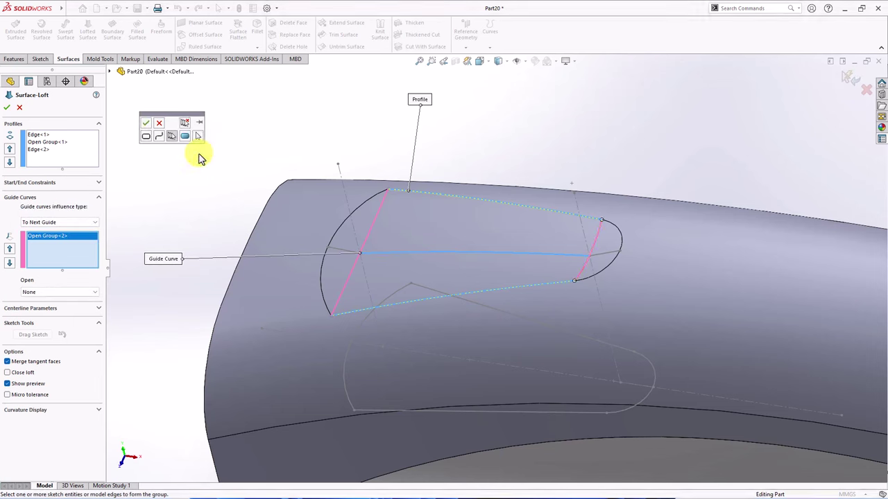
pyautogui.click(145, 122)
pyautogui.click(6, 109)
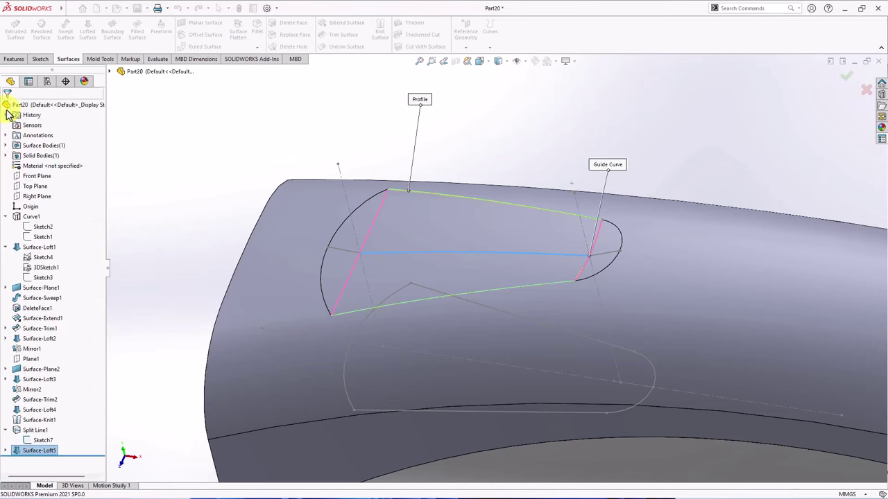
# Switch to wireframe display and set up a Lofted Surface between the outline's curved wide-end edge and the lofted surface's adjacent end edge.
pyautogui.click(180, 154)
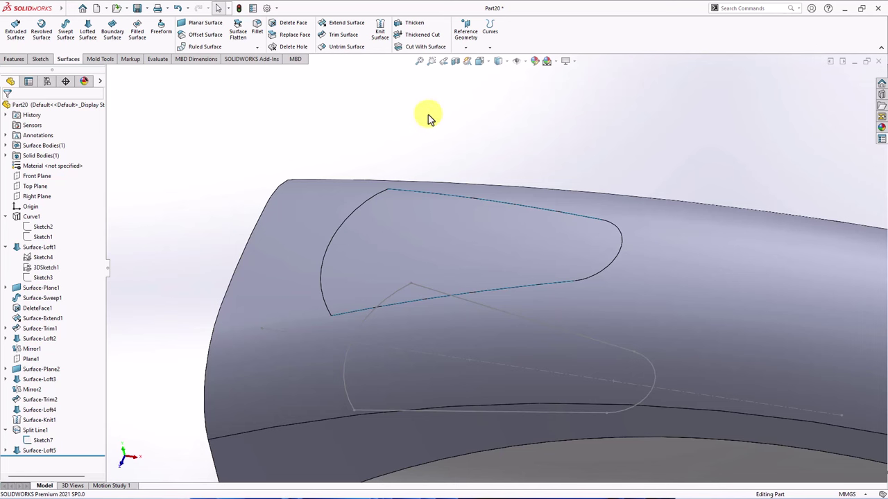
pyautogui.click(501, 64)
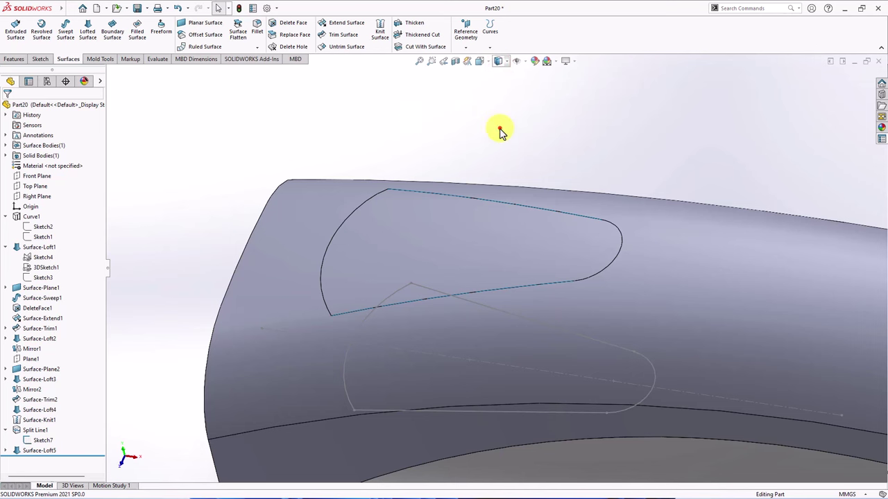
pyautogui.click(499, 129)
pyautogui.click(88, 33)
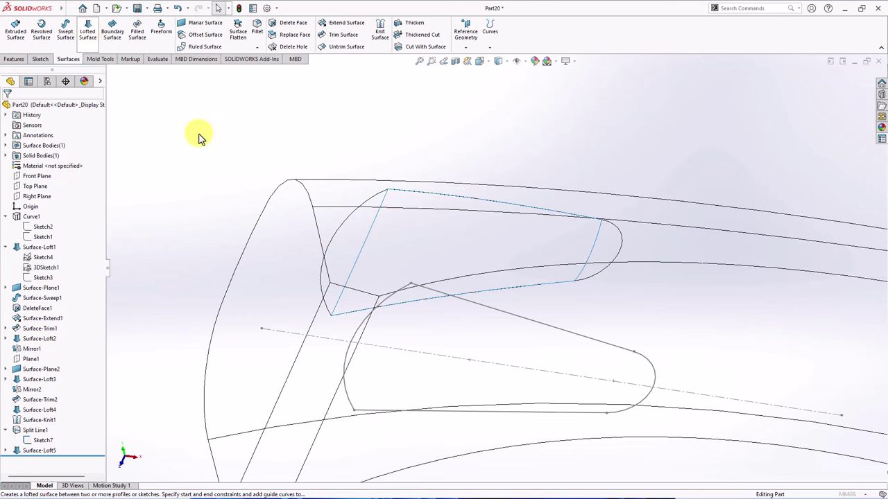
pyautogui.click(369, 204)
pyautogui.click(372, 221)
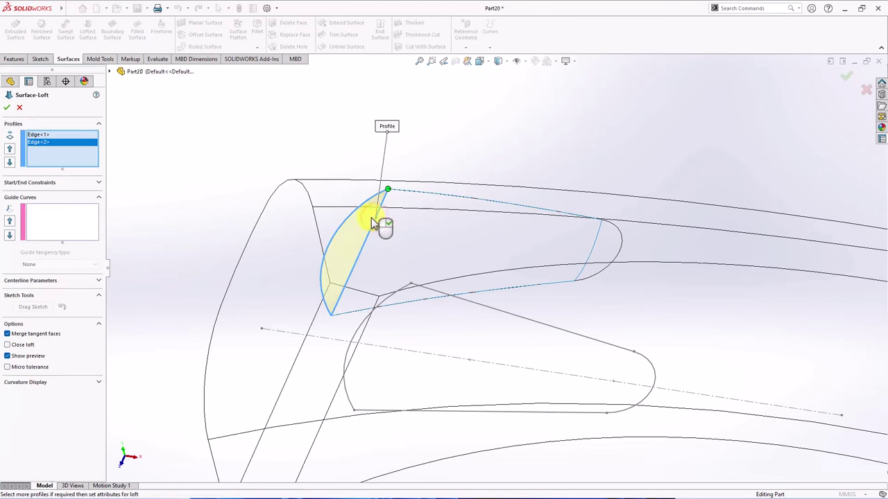
# Show Sketch8, use its short segment at the wide end as the guide curve, and complete the wide-end loft.
pyautogui.click(111, 75)
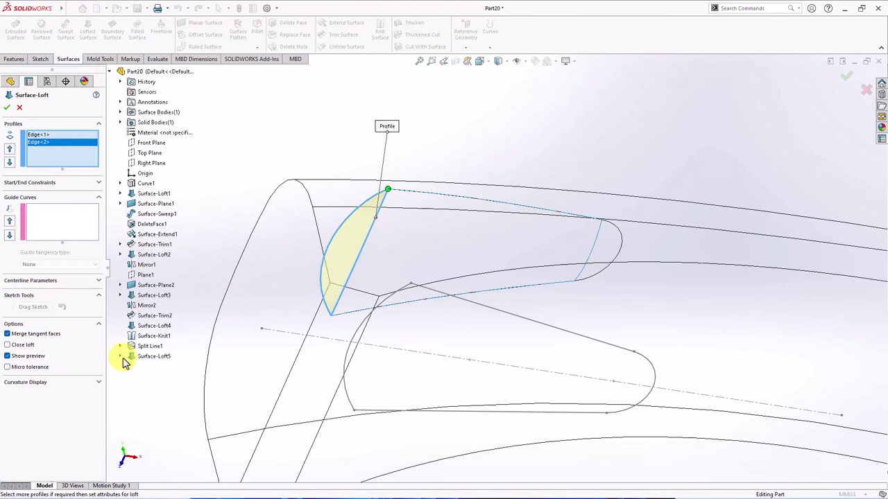
pyautogui.click(120, 356)
pyautogui.rightClick(148, 367)
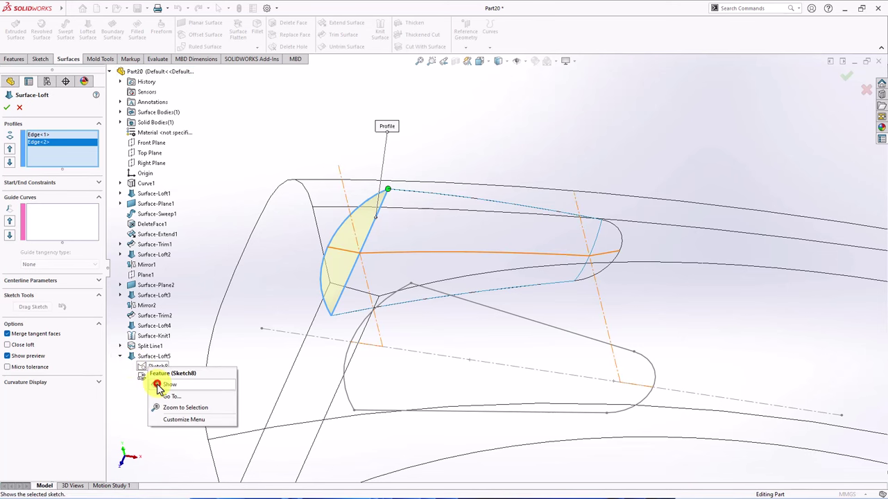
pyautogui.click(158, 386)
pyautogui.click(63, 217)
pyautogui.rightClick(177, 129)
pyautogui.click(198, 160)
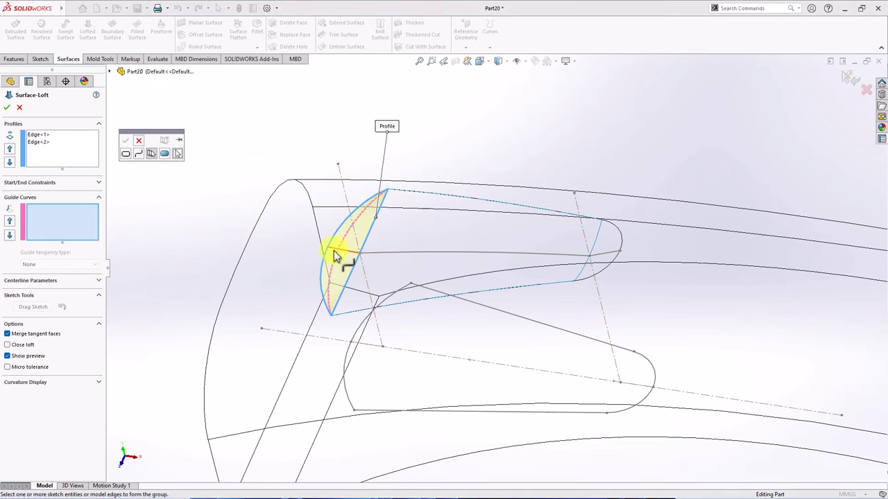
pyautogui.click(335, 254)
pyautogui.click(125, 142)
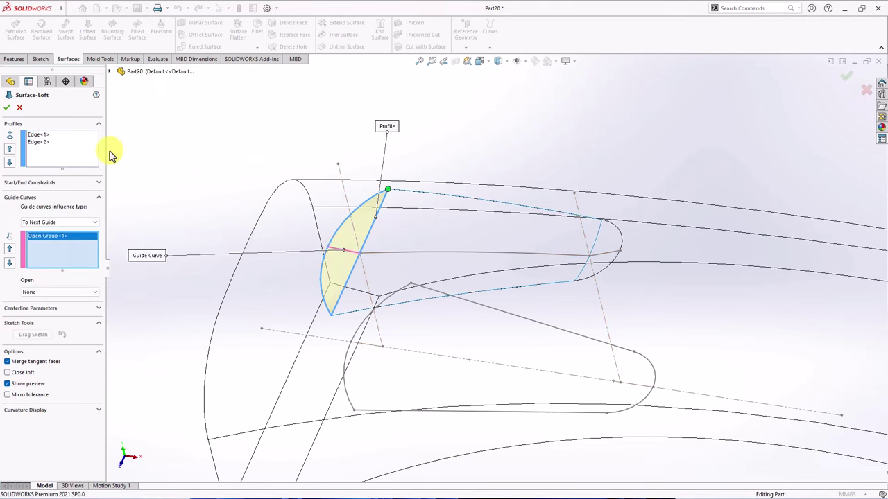
pyautogui.click(8, 109)
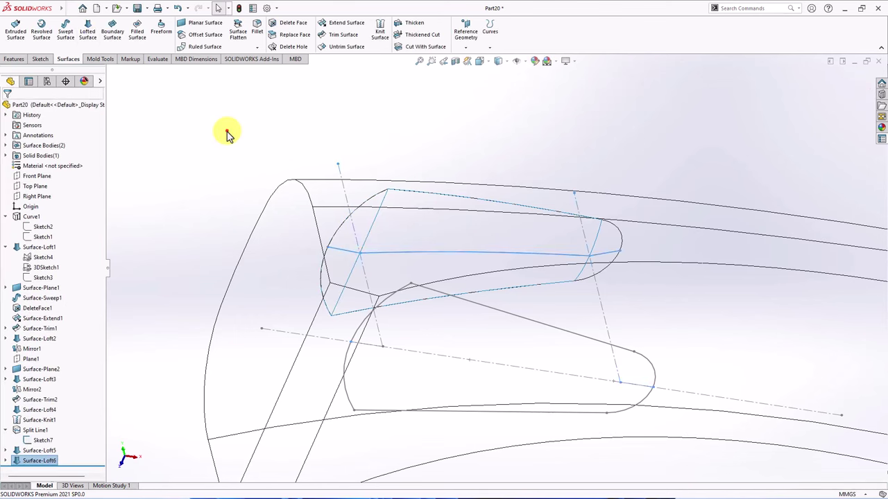
# Loft a surface between the outline's rounded narrow end and the adjacent surface edge, guided by Sketch8's short narrow-end segment.
pyautogui.click(622, 236)
pyautogui.click(598, 239)
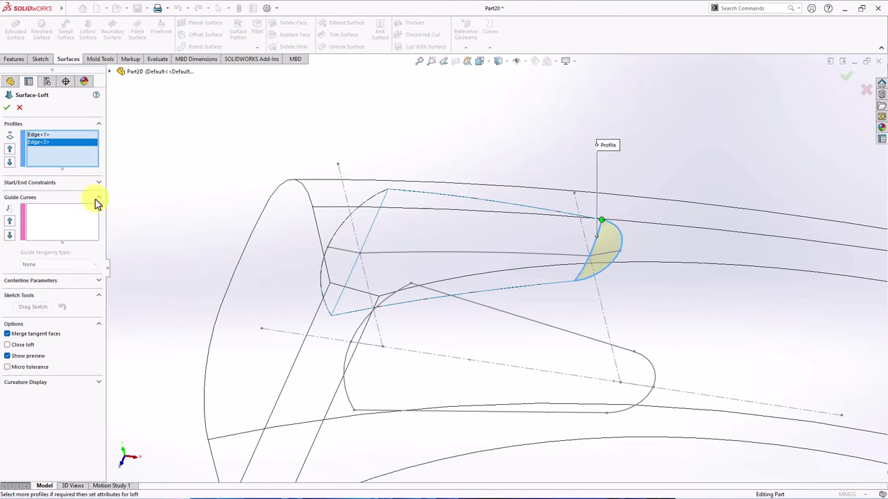
pyautogui.click(96, 208)
pyautogui.rightClick(89, 222)
pyautogui.click(102, 239)
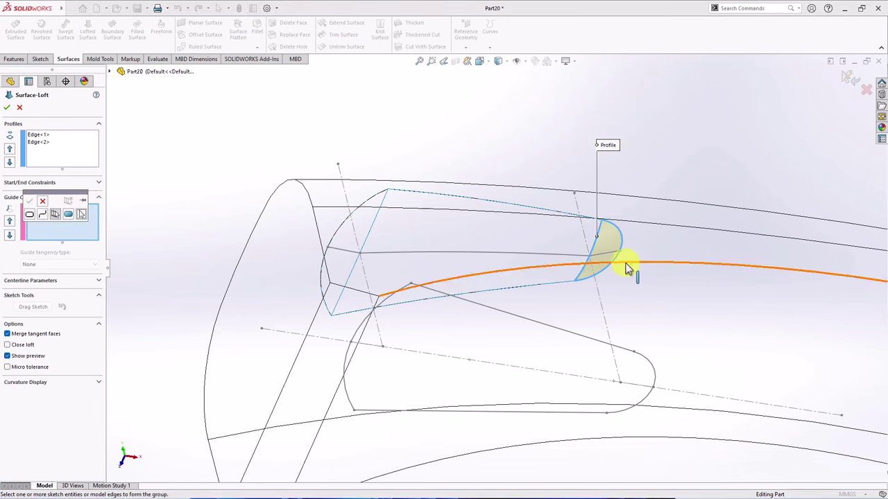
pyautogui.click(608, 258)
pyautogui.click(29, 200)
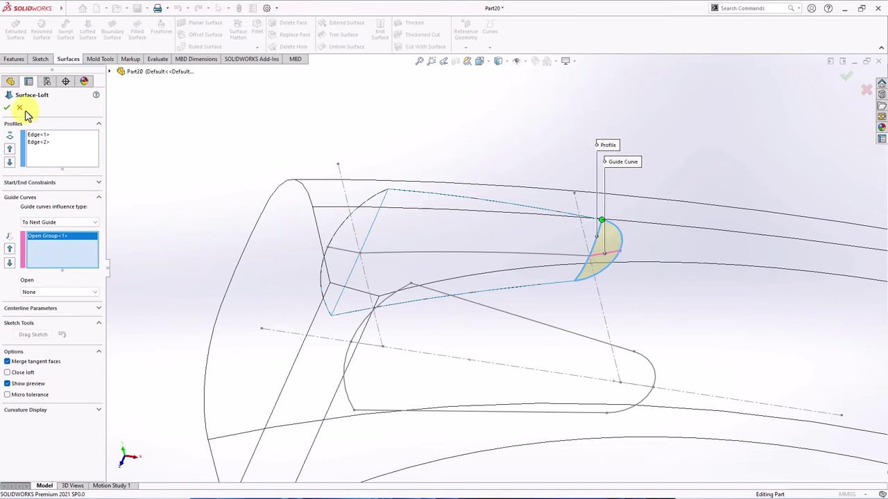
pyautogui.click(7, 108)
# Return to shaded display with edges and hide the solid body, Sketch7 and Sketch8, leaving only the lofted surfaces.
pyautogui.click(499, 61)
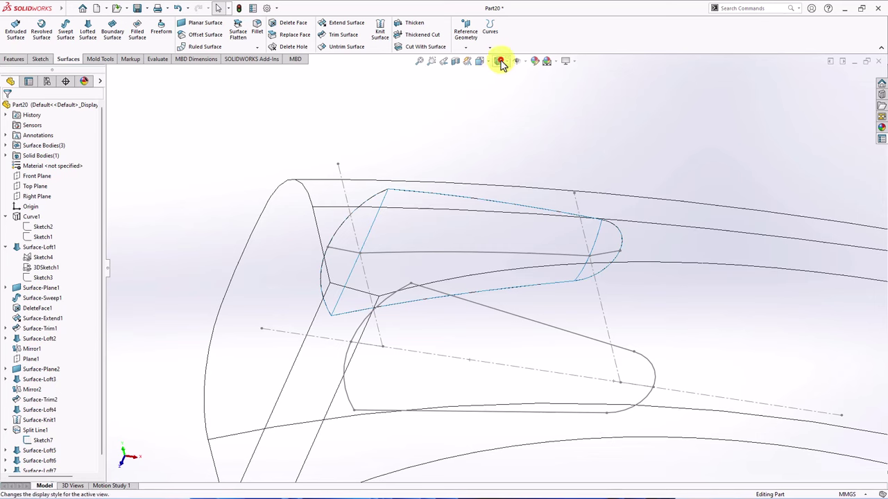
pyautogui.click(499, 69)
pyautogui.click(305, 211)
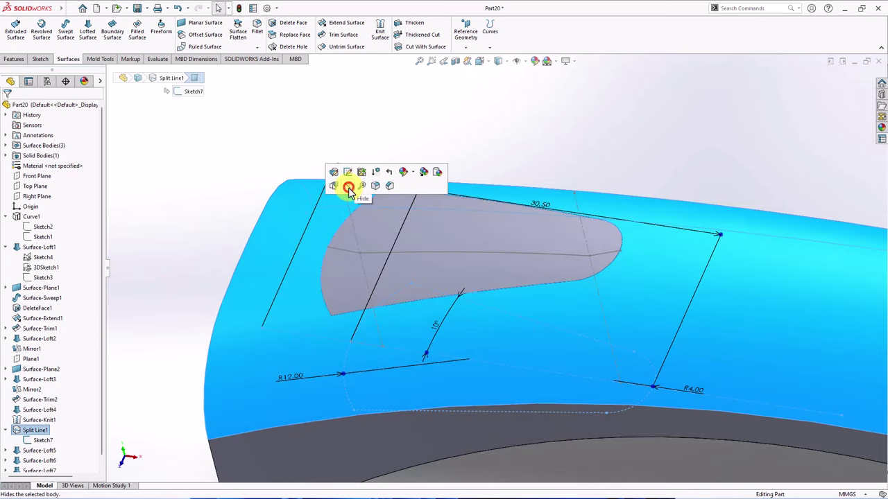
pyautogui.click(348, 188)
pyautogui.click(464, 298)
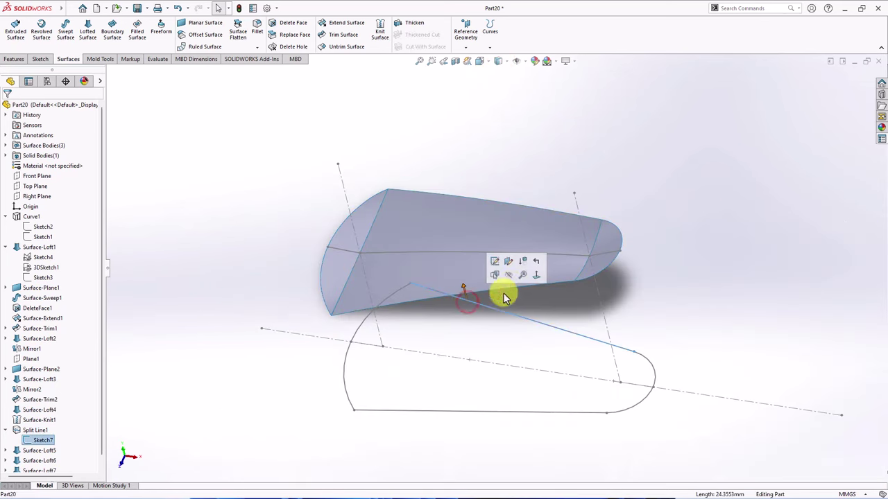
pyautogui.click(536, 226)
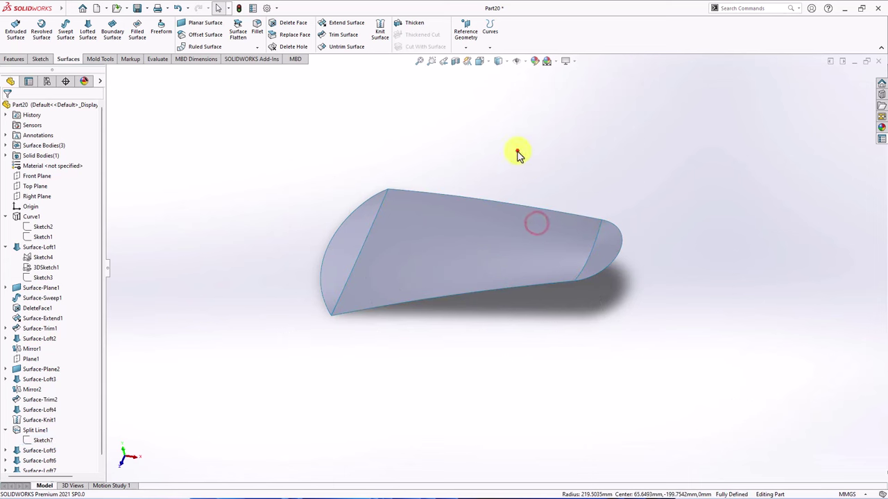
# Knit the wide-end, middle and narrow-end lofted surfaces into one surface with merged entities.
pyautogui.click(383, 35)
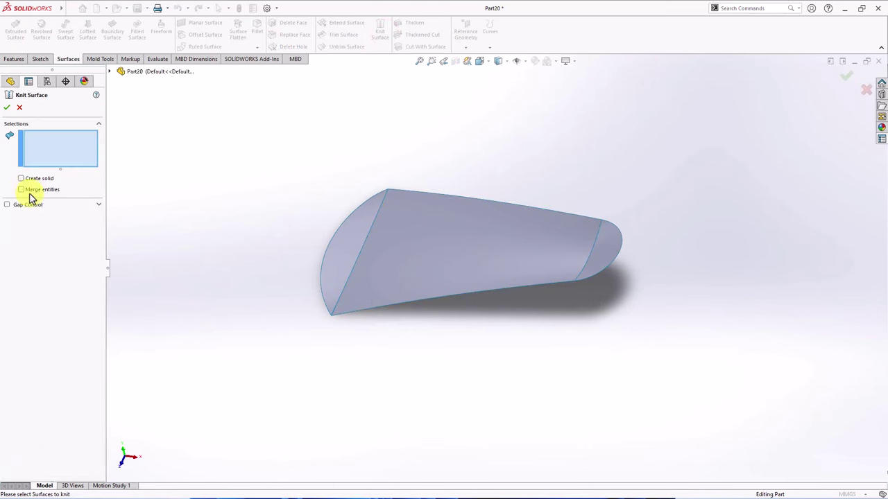
pyautogui.click(357, 235)
pyautogui.click(555, 249)
pyautogui.click(607, 255)
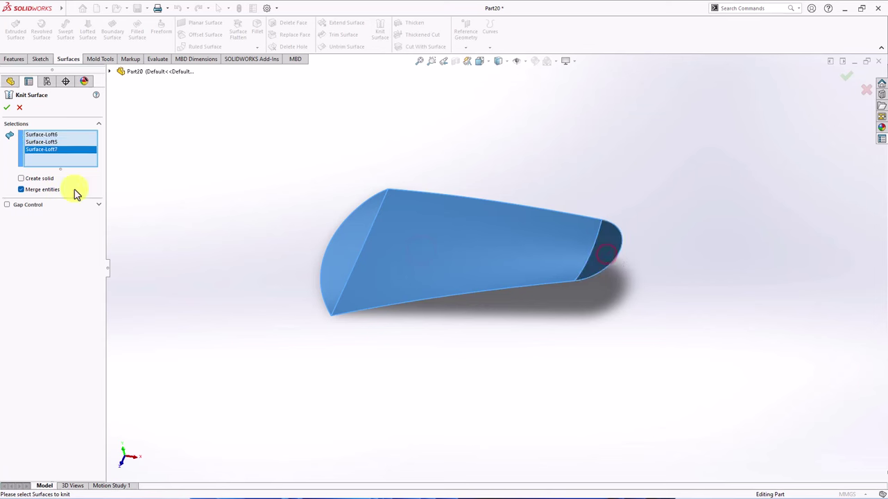
pyautogui.click(6, 108)
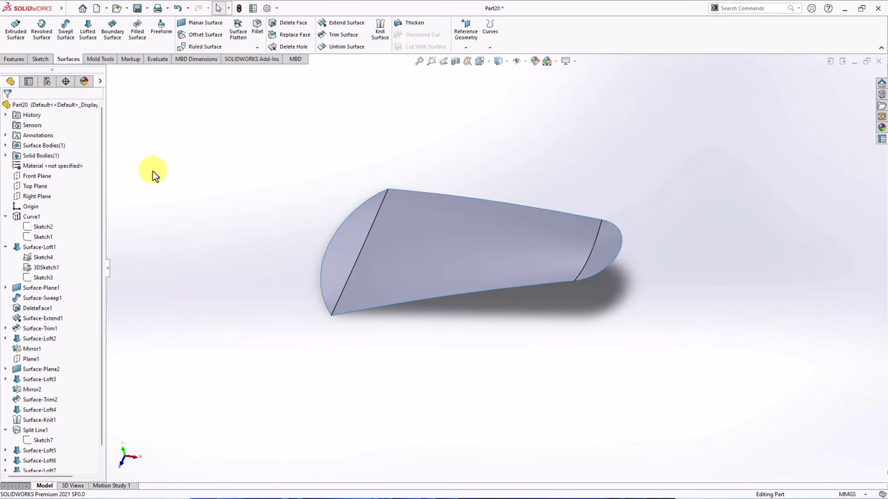
# Show the hidden solid body of the handle again.
pyautogui.click(16, 157)
pyautogui.click(25, 145)
pyautogui.click(197, 152)
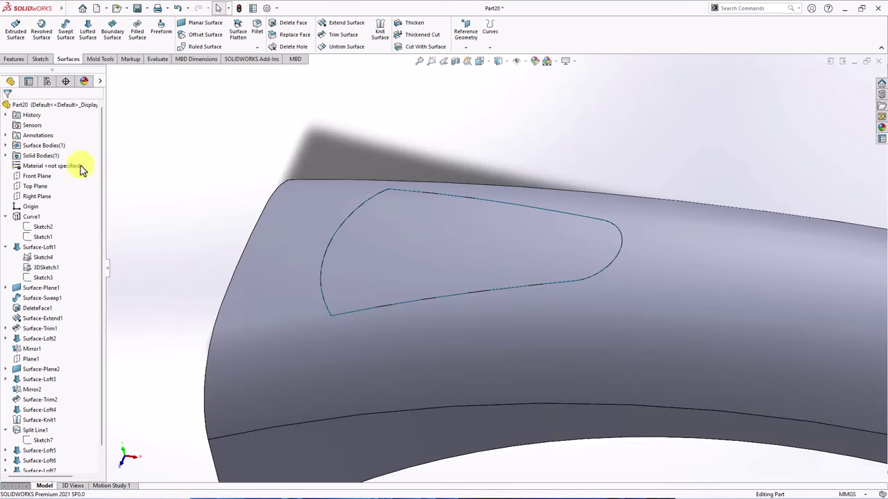
# Cut the recess into the handle with a Thickened Cut of Surface-Knit2, 2 mm thick toward the outer side.
pyautogui.click(7, 145)
pyautogui.click(48, 155)
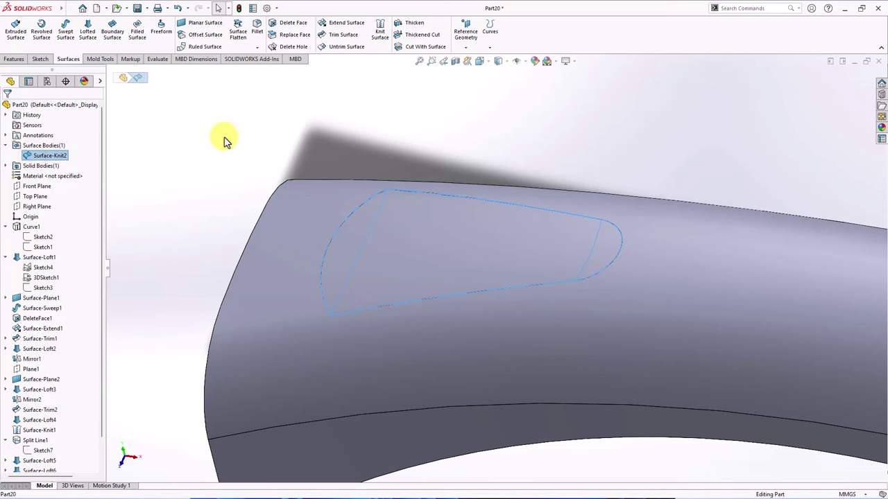
pyautogui.click(414, 34)
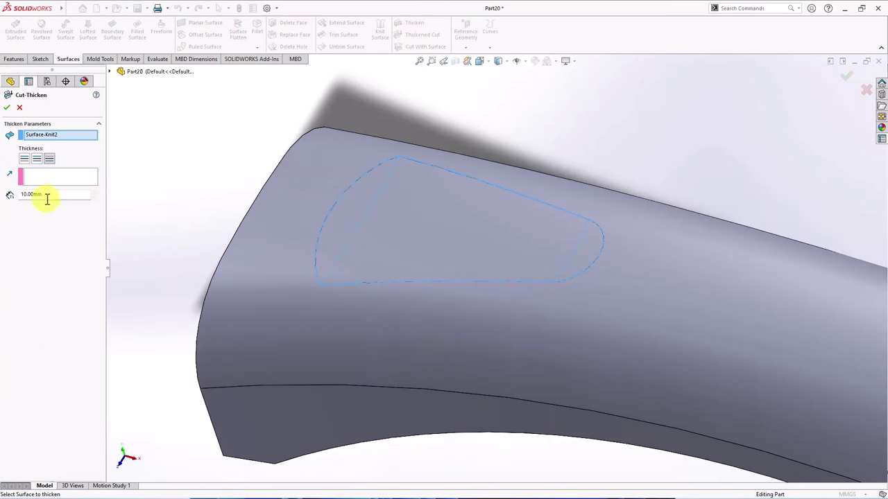
pyautogui.click(24, 160)
pyautogui.moveTo(40, 195); pyautogui.dragTo(11, 192)
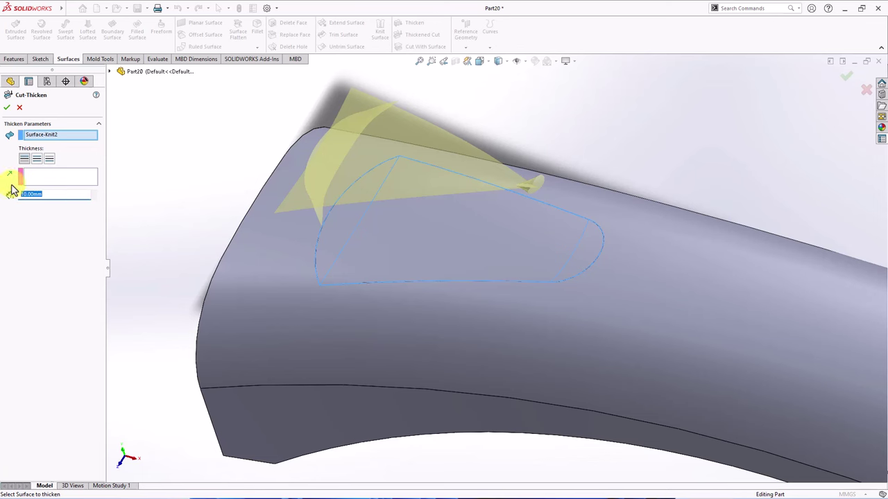
pyautogui.write('1')
pyautogui.press('Return')
pyautogui.moveTo(477, 293); pyautogui.dragTo(486, 259, button='middle')
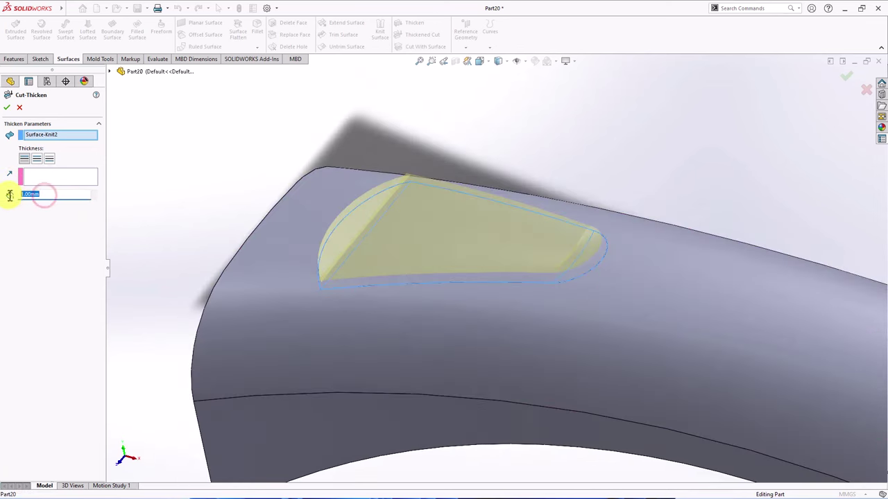
pyautogui.press('Return')
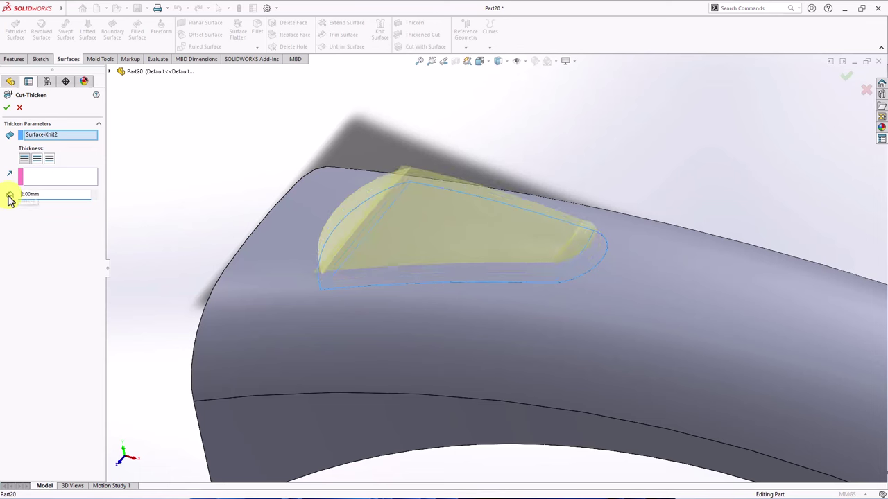
pyautogui.click(8, 109)
pyautogui.moveTo(214, 162); pyautogui.dragTo(368, 312, button='middle')
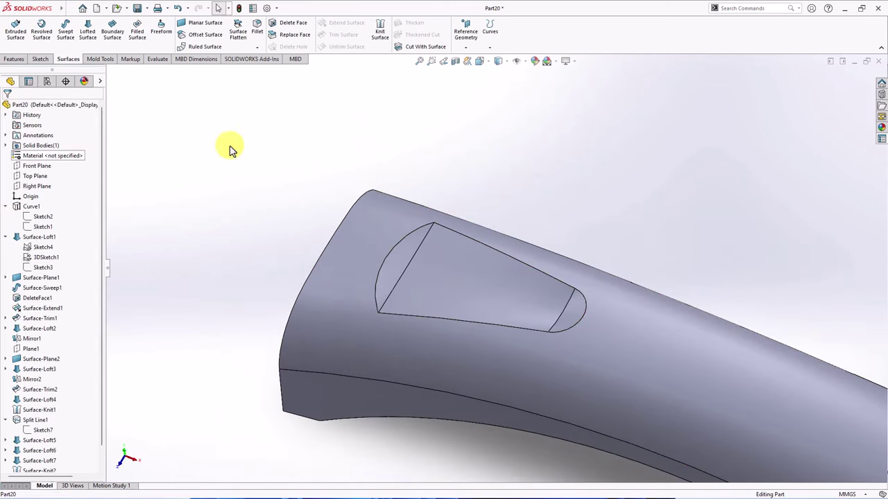
# Fillet the two cross edges at the wide and narrow ends of the recess floor with a 1.5 mm radius.
pyautogui.click(256, 31)
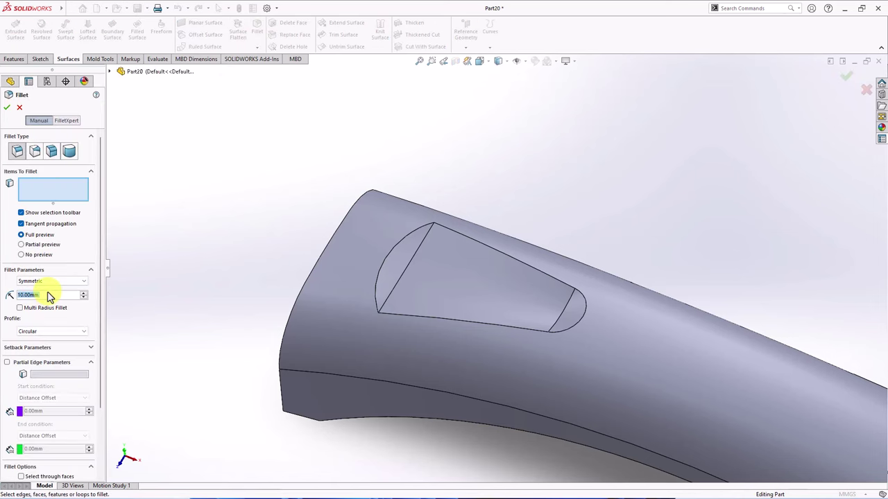
pyautogui.click(423, 238)
pyautogui.click(566, 312)
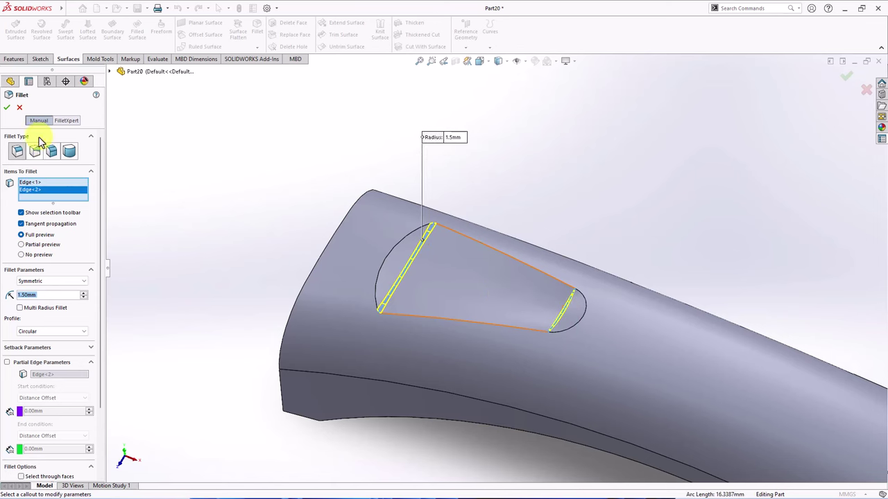
pyautogui.click(9, 106)
# Set up a 2.5 mm Shell with preview, removing the short underside strip, the long concave underside and the rounded end face.
pyautogui.moveTo(242, 194); pyautogui.dragTo(340, 257, button='middle')
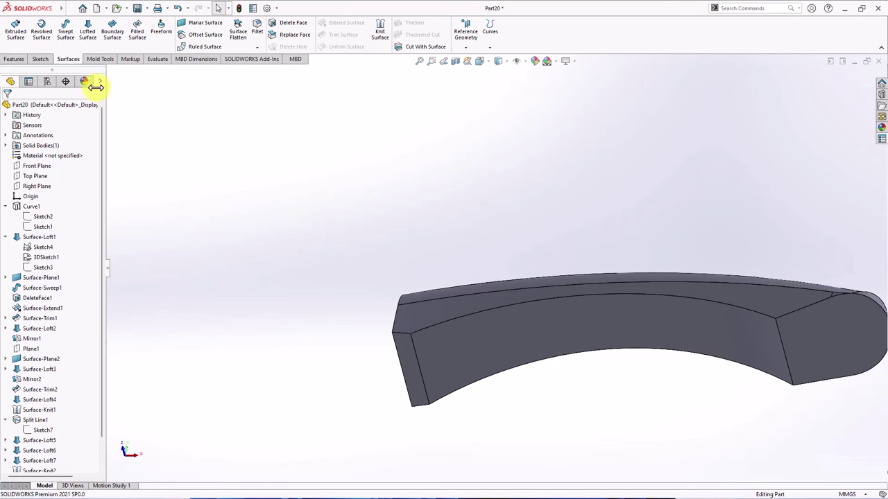
pyautogui.click(14, 59)
pyautogui.click(303, 45)
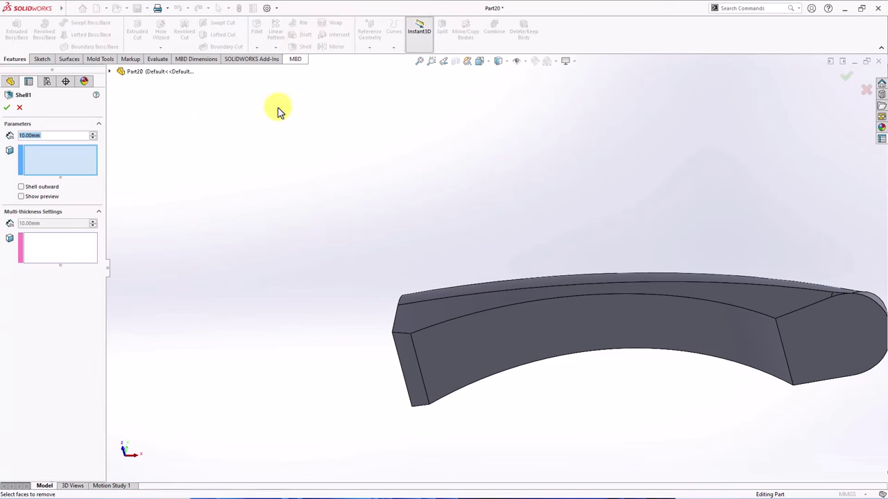
pyautogui.write('2.5')
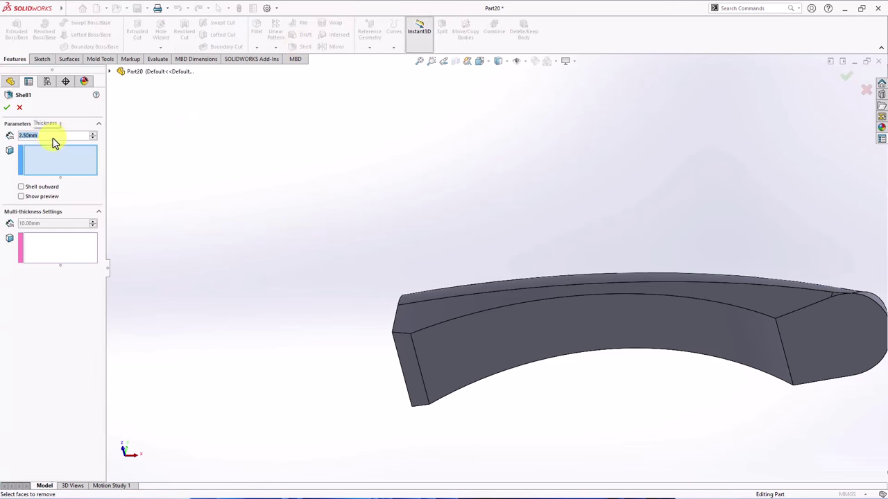
pyautogui.press('Return')
pyautogui.click(411, 380)
pyautogui.click(439, 368)
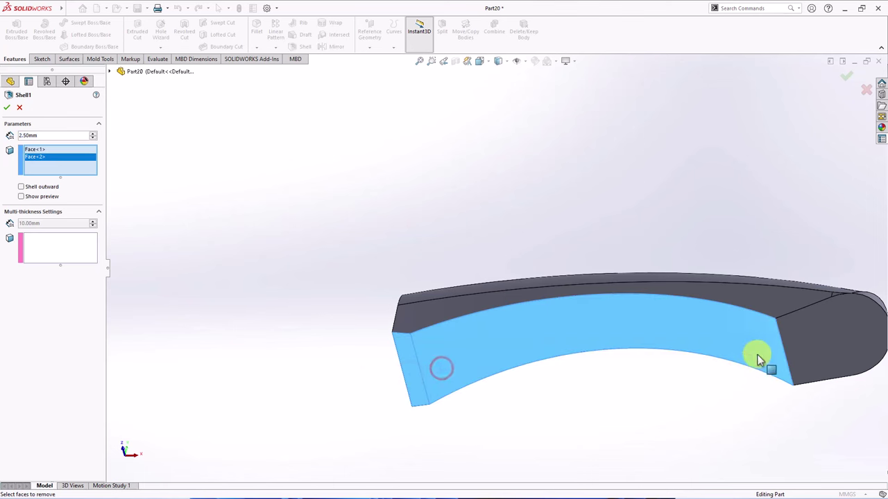
pyautogui.click(798, 352)
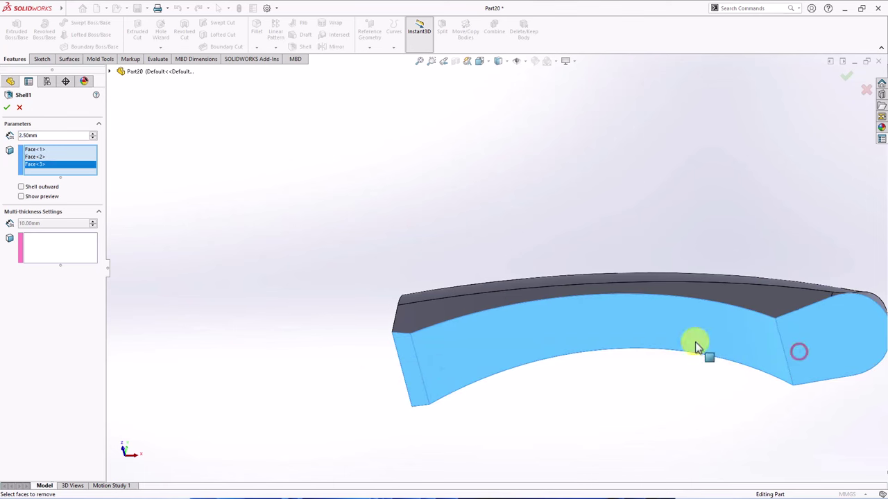
pyautogui.click(24, 196)
# Give the flat wide-end face a separate shell wall thickness of 4.6 mm and complete the shell.
pyautogui.click(44, 242)
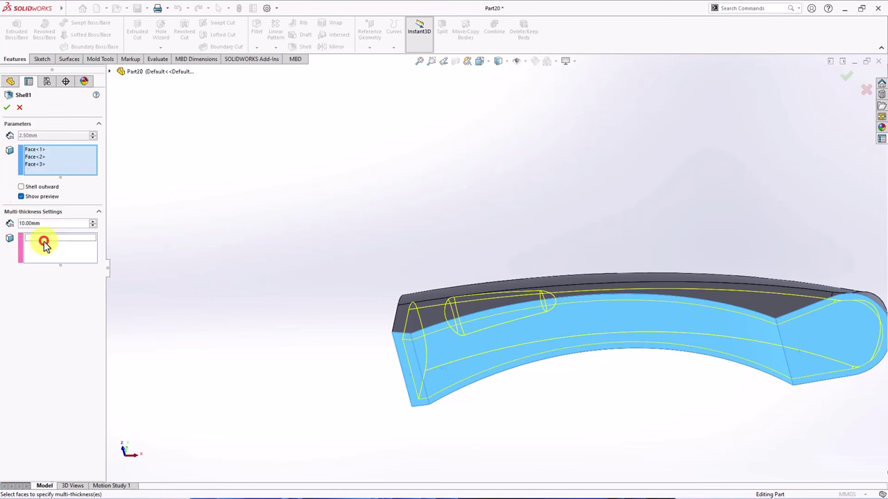
pyautogui.click(48, 223)
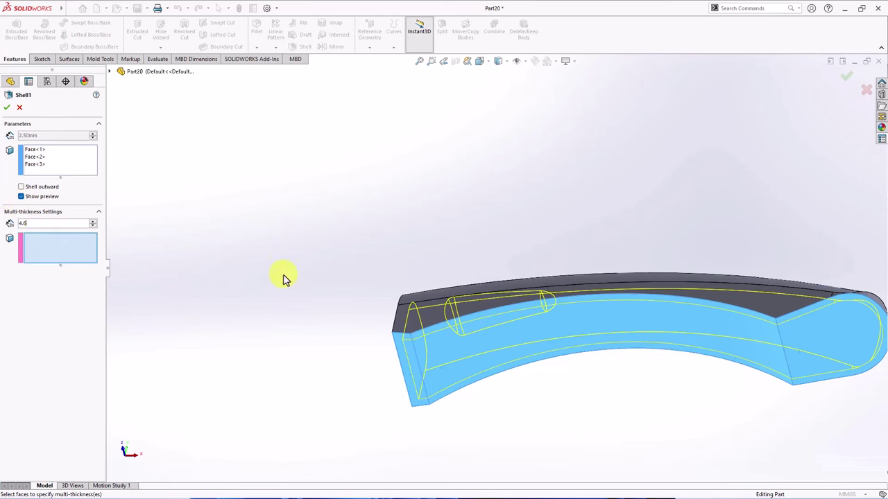
pyautogui.moveTo(333, 280); pyautogui.dragTo(344, 245, button='middle')
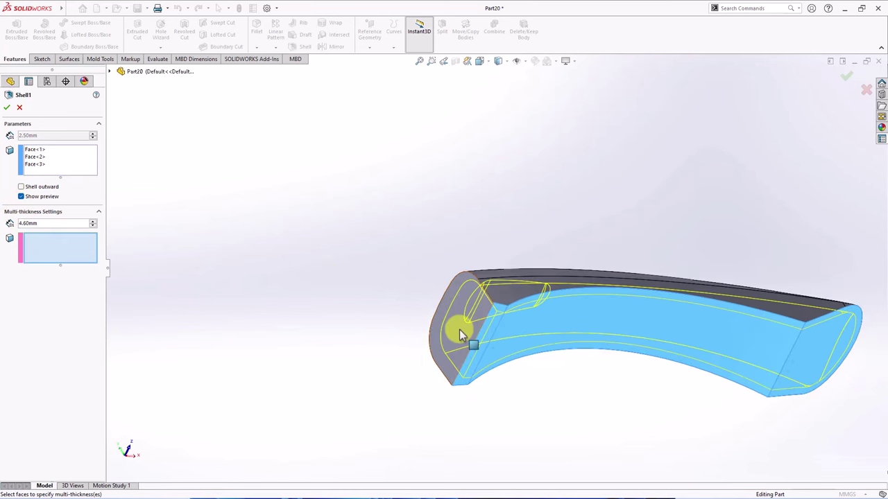
pyautogui.click(460, 335)
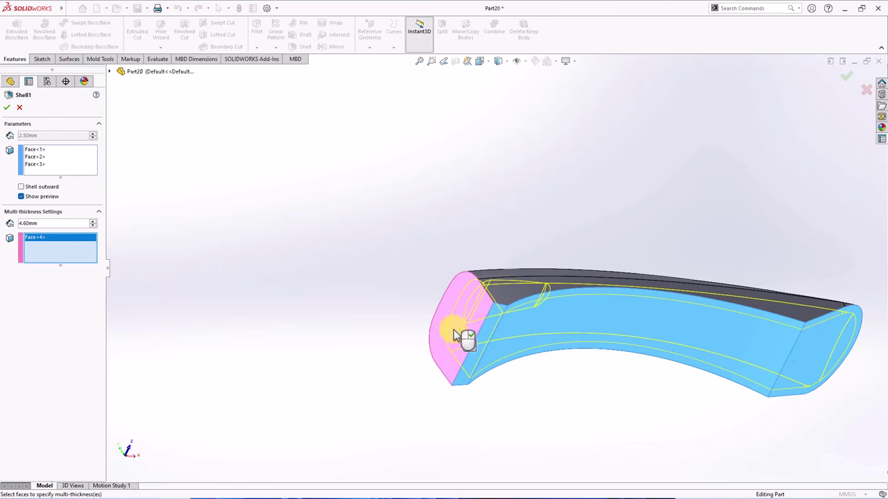
pyautogui.click(9, 109)
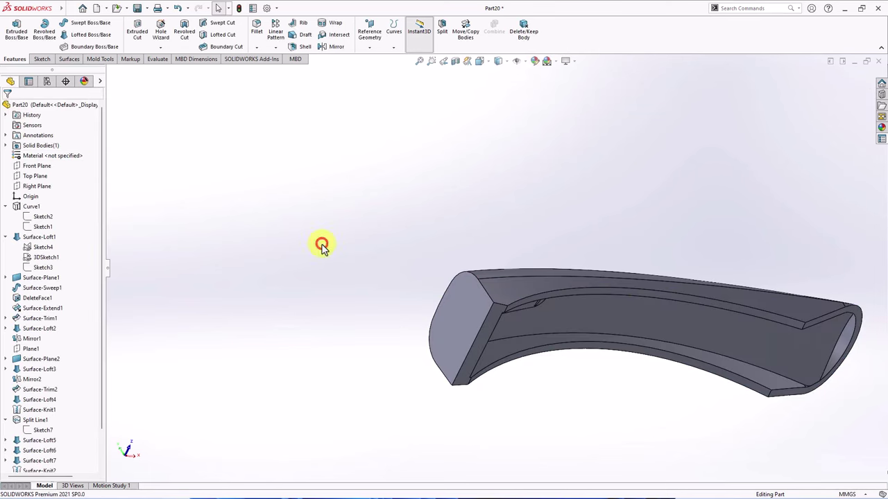
# Delete and patch the two small sliver faces on the inner walls near the handle's rounded open end.
pyautogui.moveTo(322, 246); pyautogui.dragTo(274, 234, button='middle')
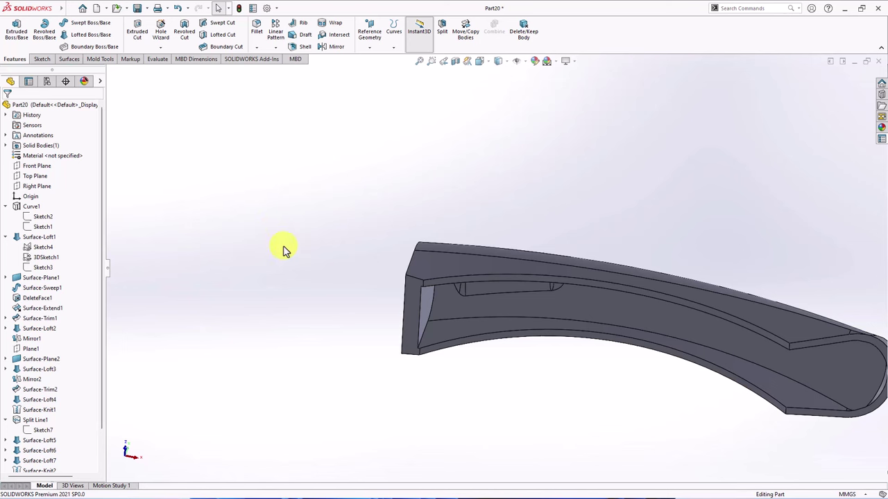
pyautogui.click(69, 58)
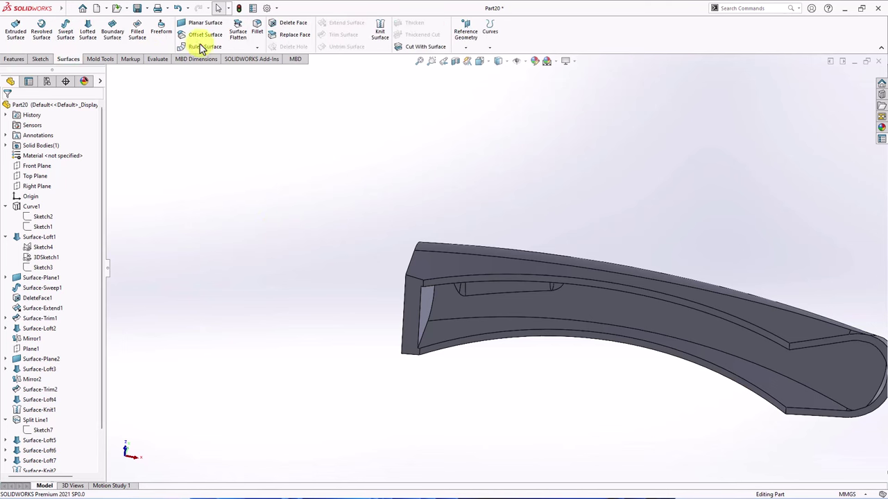
pyautogui.click(280, 25)
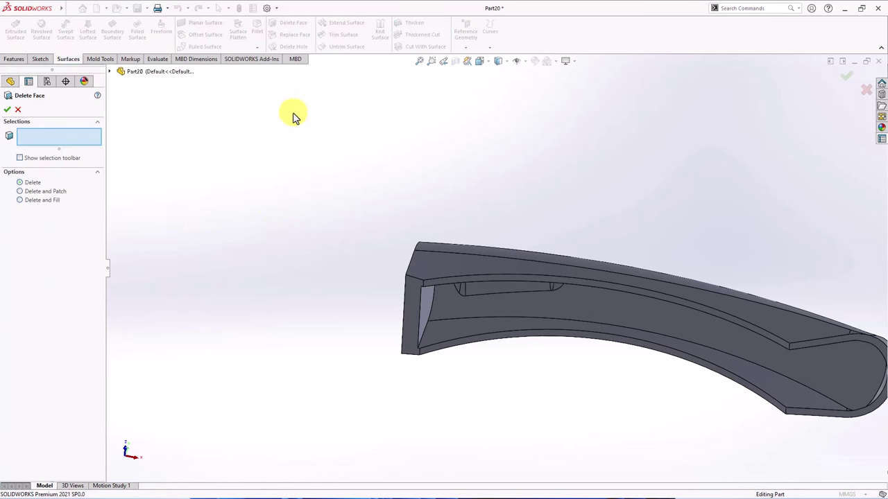
pyautogui.click(20, 191)
pyautogui.scroll(-5, 867, 421)
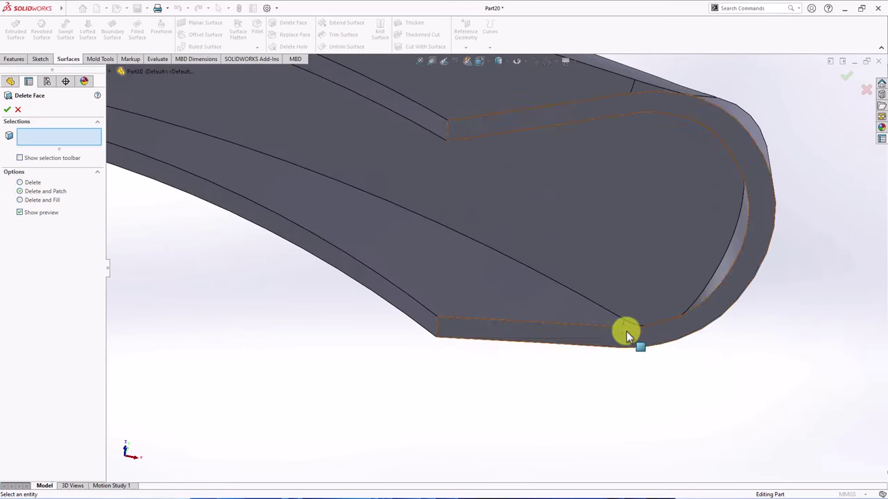
pyautogui.click(630, 323)
pyautogui.moveTo(630, 323); pyautogui.dragTo(667, 147, button='middle')
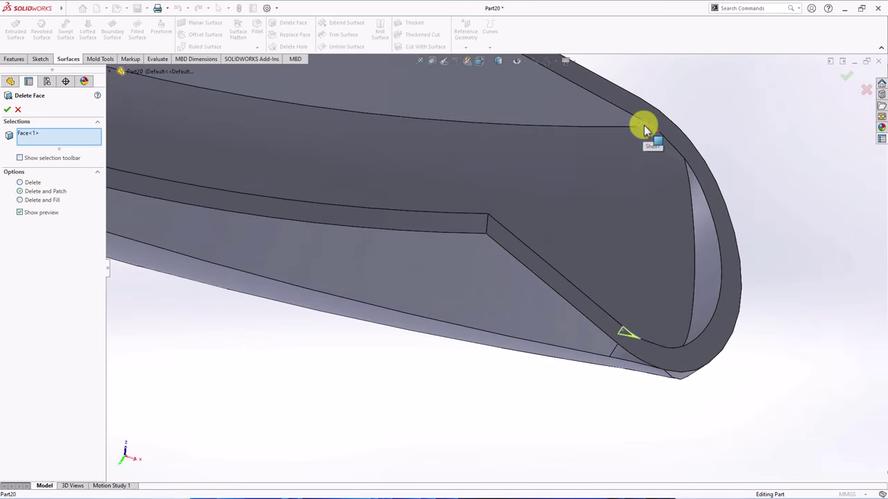
pyautogui.click(643, 123)
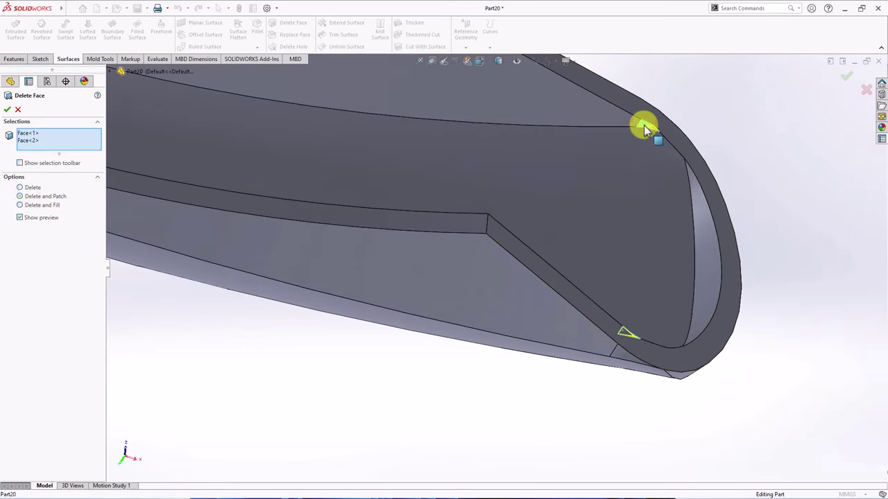
pyautogui.click(7, 110)
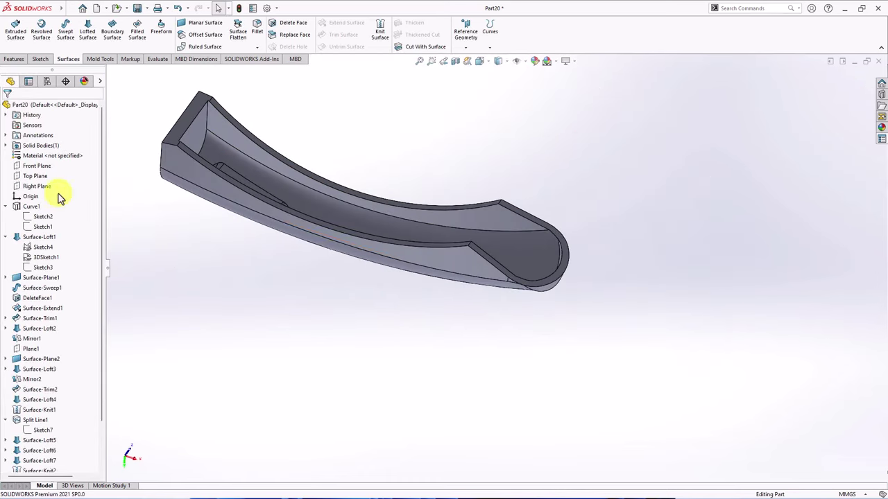
# Draft the inner side walls by 10 degrees along the two long inner rim edges, using Parting line and Top Plane as pull direction.
pyautogui.click(35, 176)
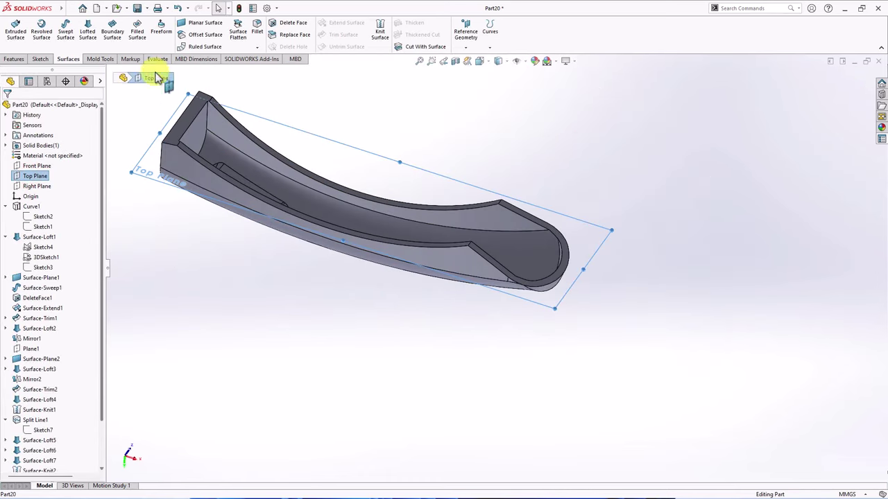
pyautogui.click(13, 59)
pyautogui.click(303, 36)
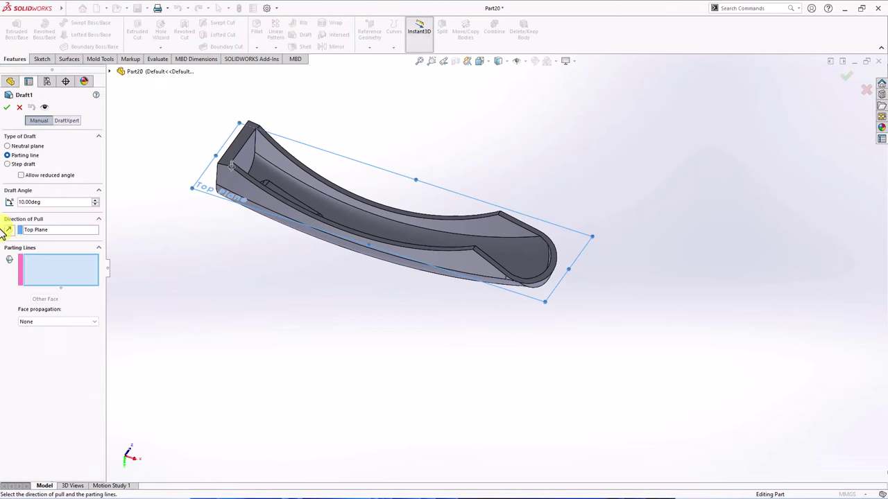
pyautogui.click(283, 152)
pyautogui.click(325, 186)
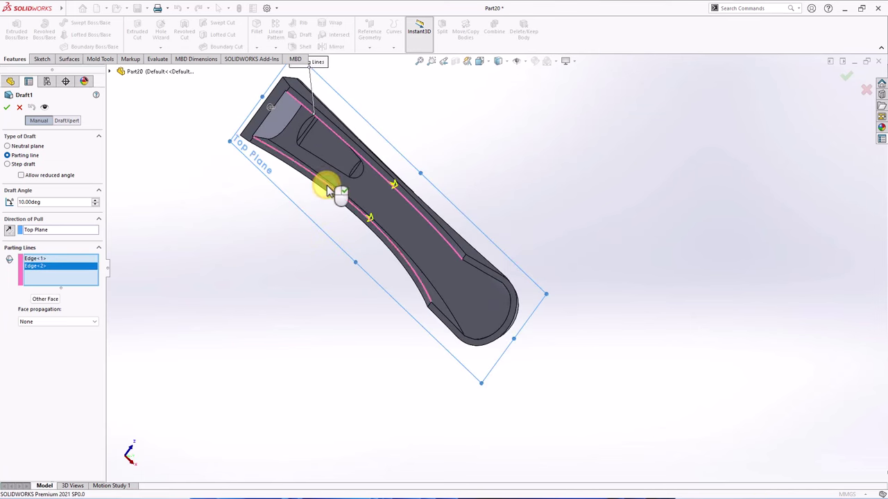
pyautogui.click(7, 107)
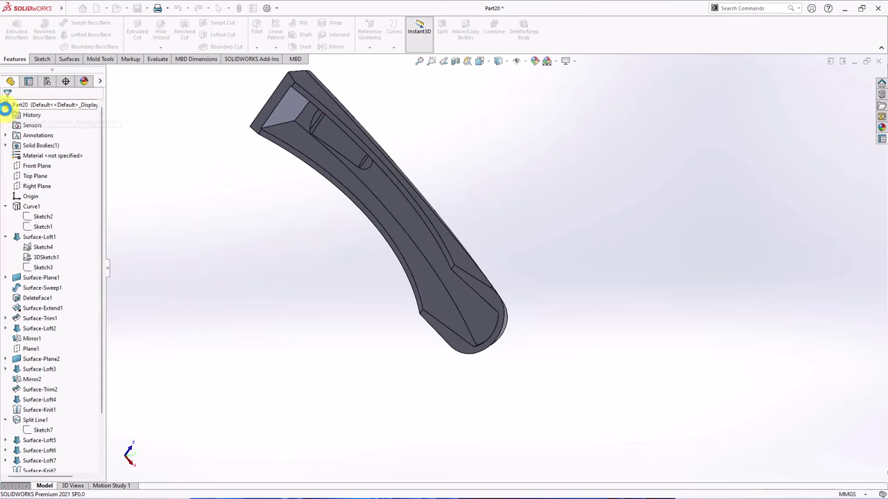
# Edit Draft1 and set its draft angle to 3 degrees.
pyautogui.moveTo(264, 264); pyautogui.dragTo(292, 183, button='middle')
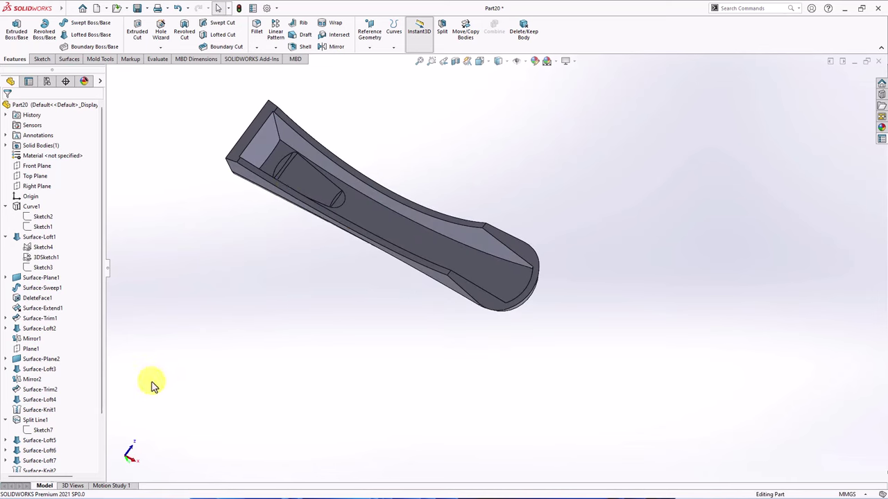
pyautogui.moveTo(101, 411); pyautogui.dragTo(89, 466)
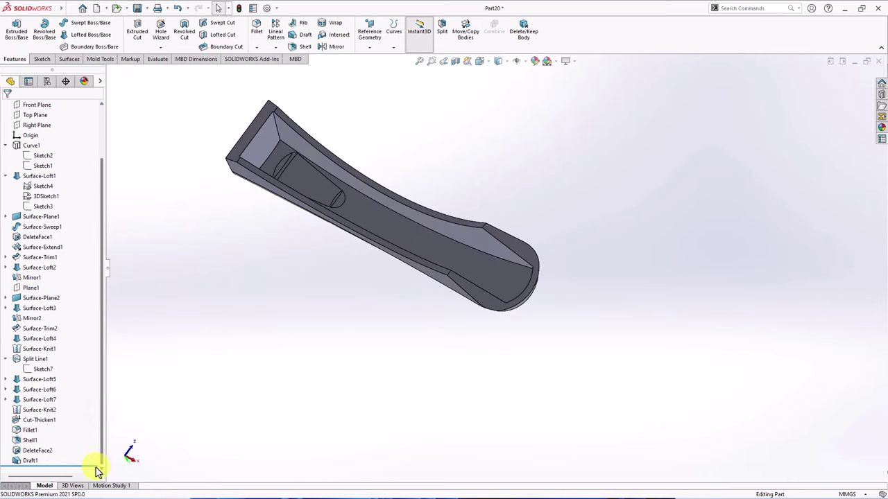
pyautogui.click(21, 462)
pyautogui.click(27, 433)
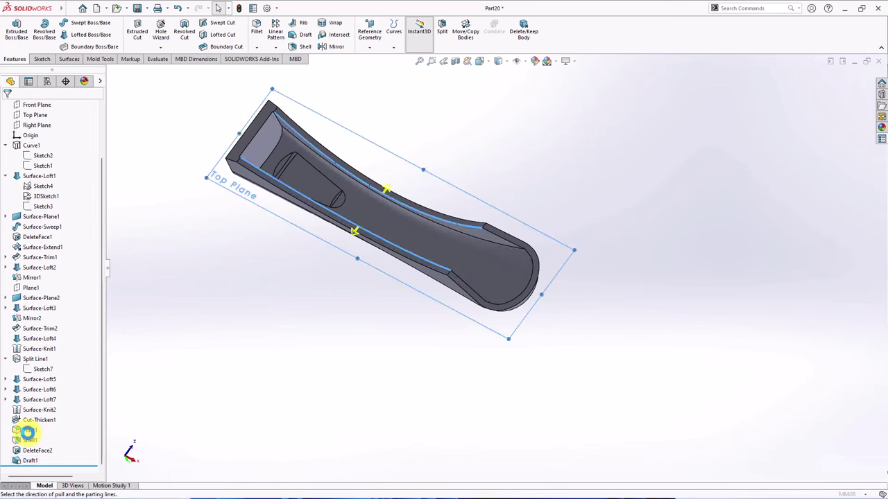
pyautogui.write('3')
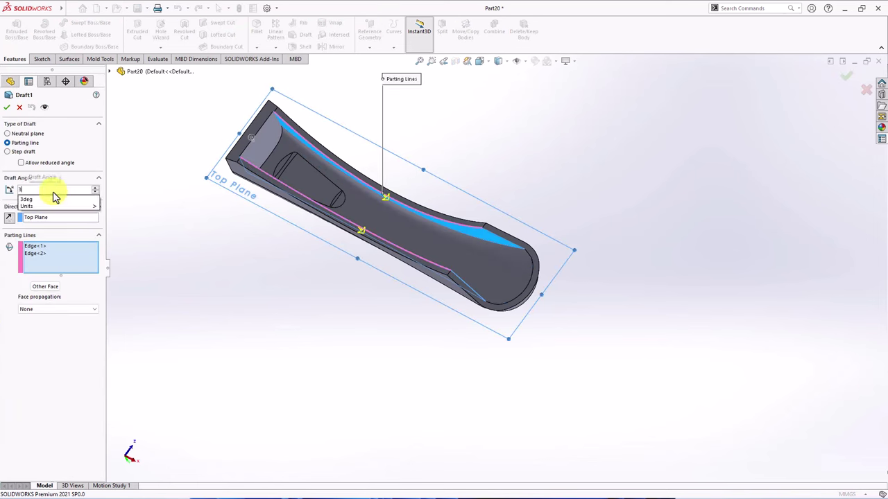
pyautogui.click(55, 198)
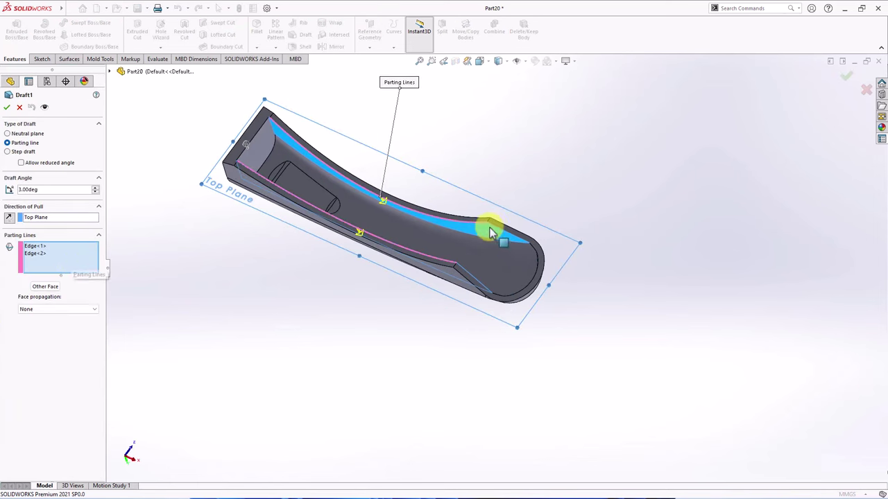
# Add the two short inner rim edges near the rounded end to Draft1's parting lines and apply the draft.
pyautogui.moveTo(490, 244); pyautogui.dragTo(430, 354, button='middle')
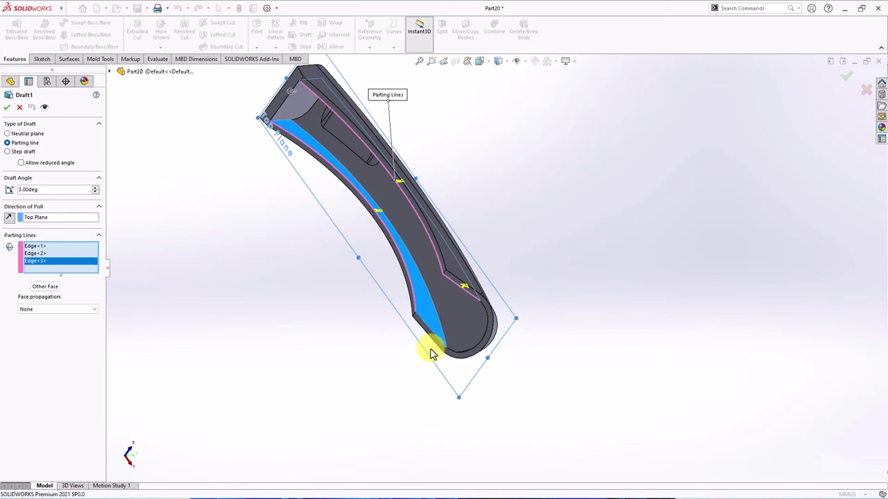
pyautogui.click(422, 319)
pyautogui.moveTo(426, 316); pyautogui.dragTo(458, 216, button='middle')
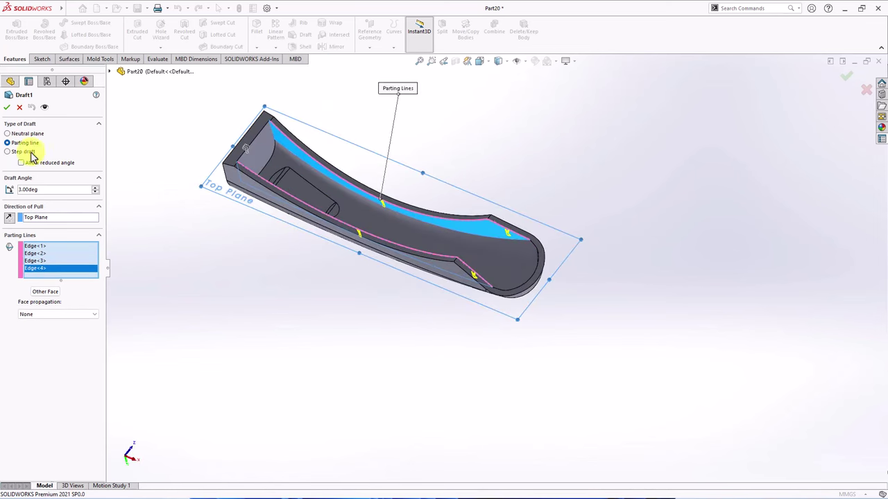
pyautogui.click(6, 109)
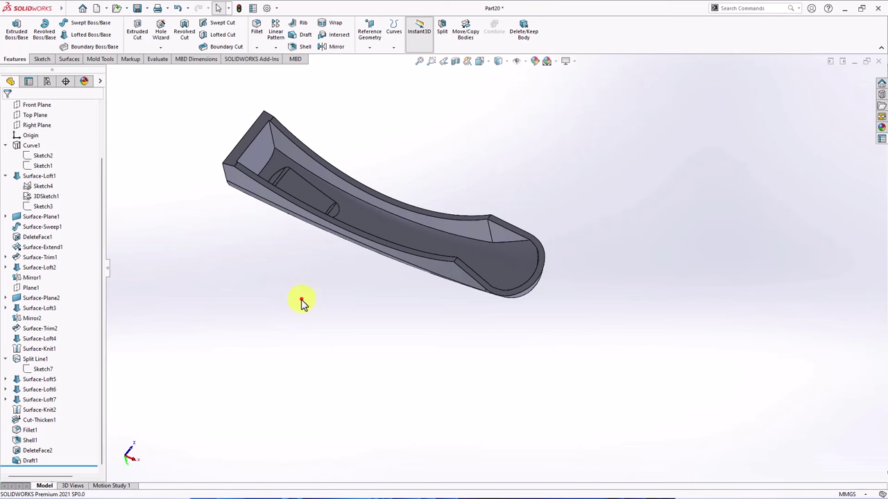
# Fillet the two inner wall edges between the long and short drafted faces with a 30 mm radius.
pyautogui.click(257, 35)
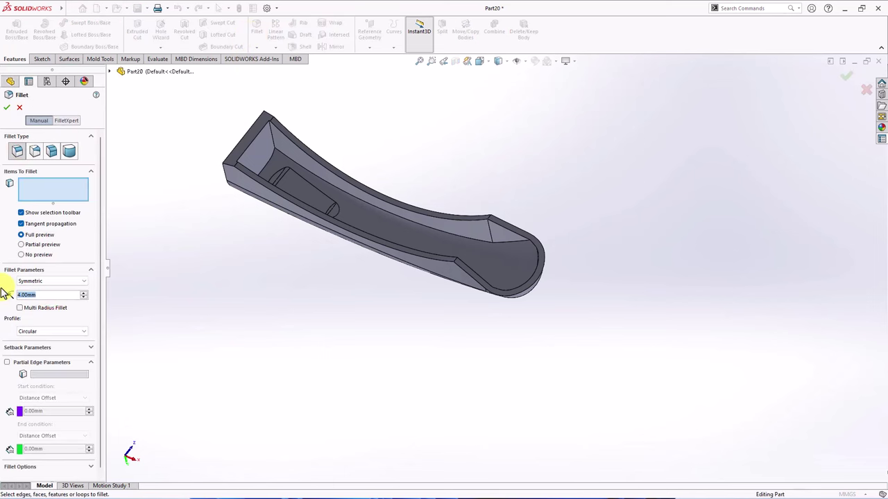
pyautogui.write('30')
pyautogui.click(491, 238)
pyautogui.moveTo(490, 237); pyautogui.dragTo(454, 374, button='middle')
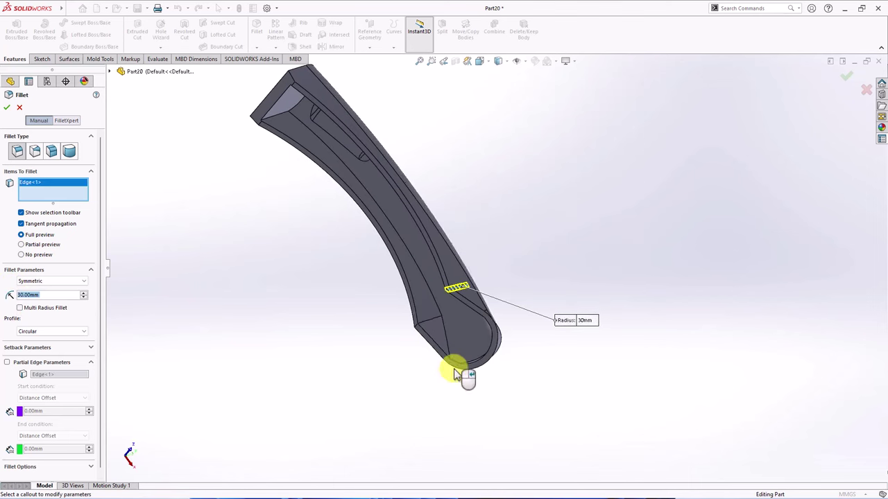
pyautogui.click(430, 317)
pyautogui.click(7, 108)
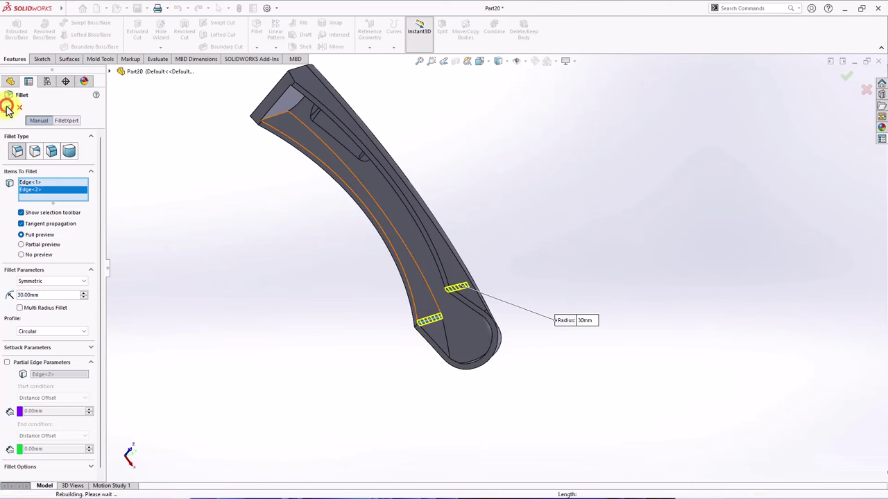
pyautogui.click(201, 212)
# Fillet the two long inner edges where the drafted side walls meet the handle floor with a 4 mm radius.
pyautogui.click(260, 38)
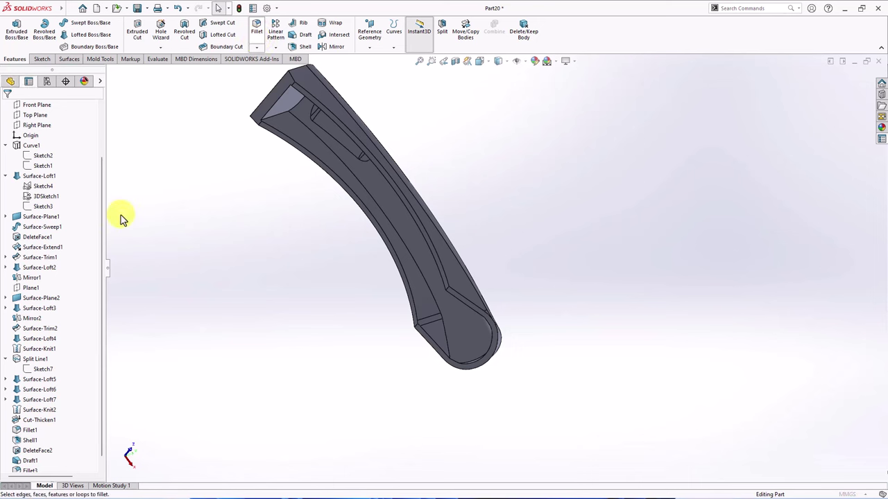
pyautogui.doubleClick(41, 296)
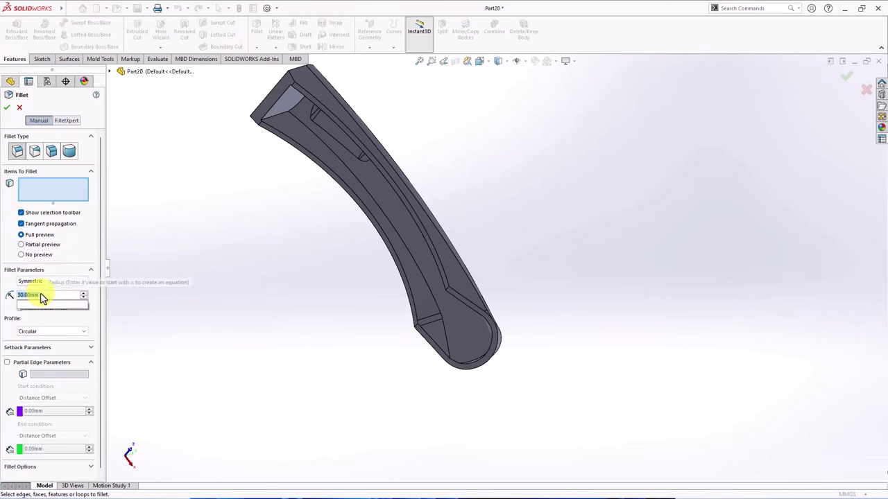
pyautogui.click(402, 242)
pyautogui.moveTo(402, 242); pyautogui.dragTo(434, 217, button='middle')
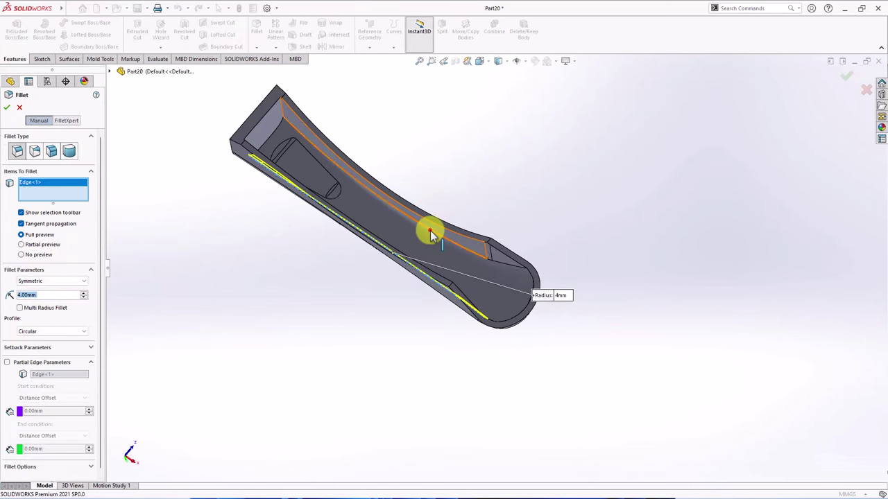
pyautogui.click(431, 236)
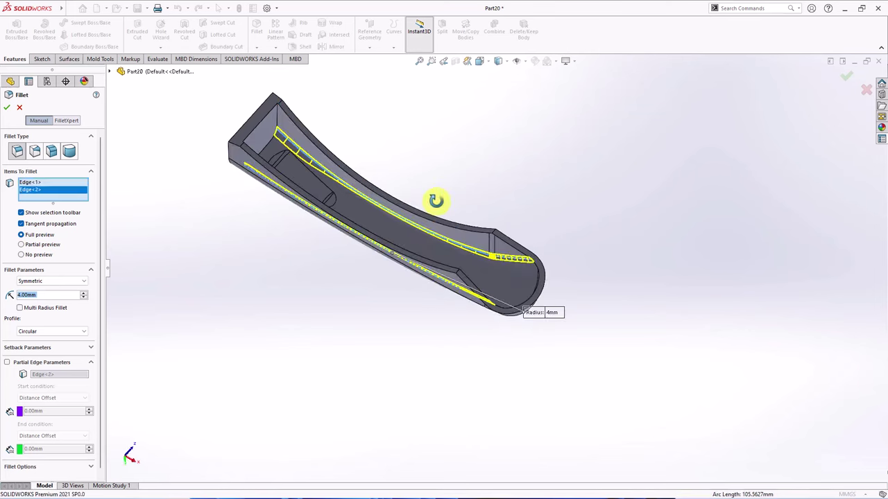
pyautogui.click(9, 109)
# Start a sketch on the square end's rim face and draw a line about 4.6 mm long from the origin to the inner edge.
pyautogui.scroll(-3, 280, 93)
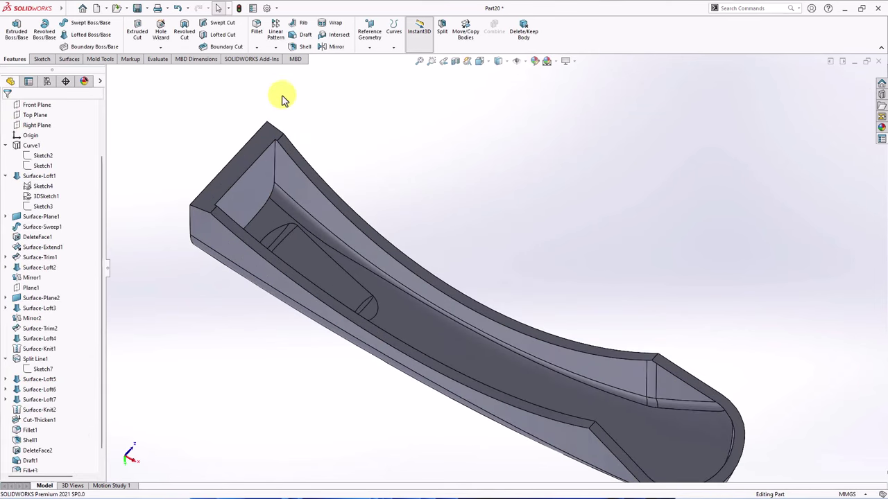
pyautogui.click(287, 125)
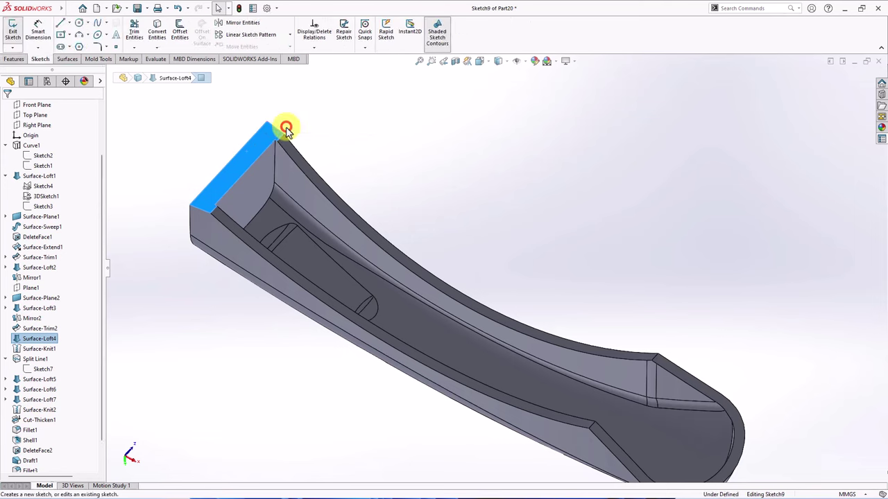
pyautogui.click(68, 24)
pyautogui.click(74, 36)
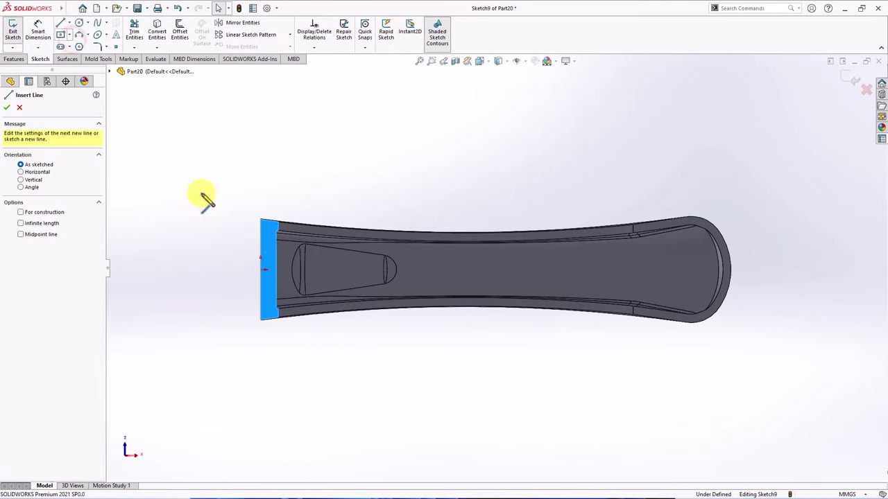
pyautogui.click(261, 270)
pyautogui.scroll(-4, 267, 271)
pyautogui.click(336, 256)
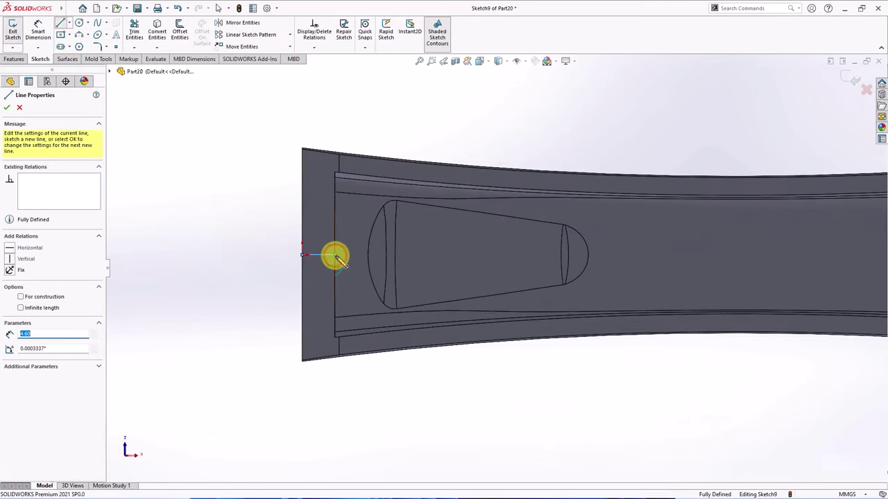
pyautogui.rightClick(335, 257)
pyautogui.click(344, 265)
# Draw a vertical midpoint line about 12.9 mm long on the inner rim edge, centred on the short line's endpoint.
pyautogui.click(69, 25)
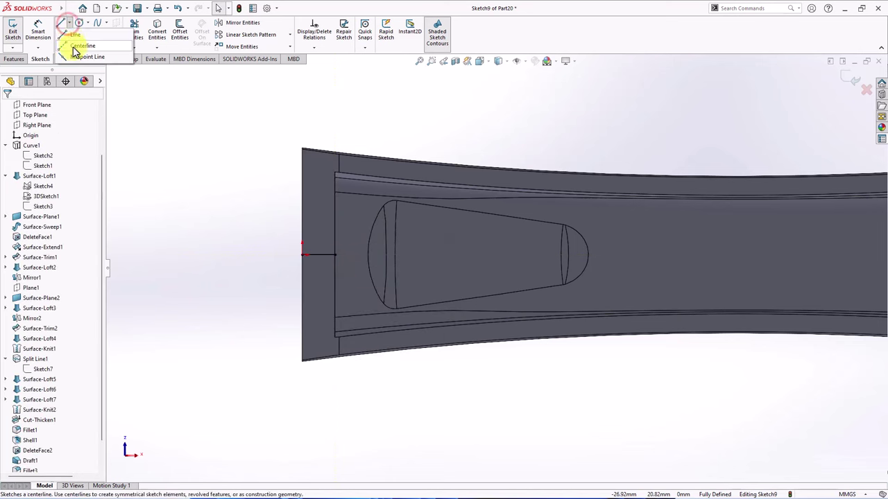
pyautogui.click(79, 57)
pyautogui.click(335, 255)
pyautogui.click(336, 210)
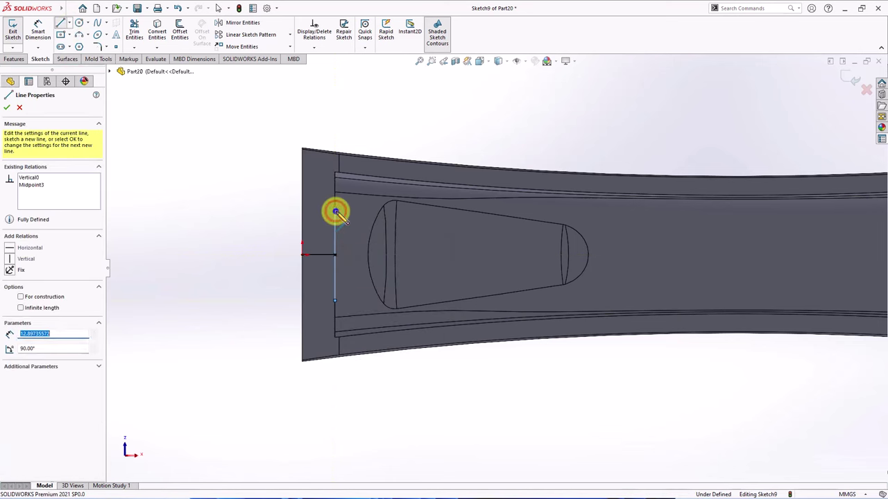
pyautogui.rightClick(335, 210)
pyautogui.click(341, 216)
# Dimension the vertical line's length as 11 mm.
pyautogui.click(37, 30)
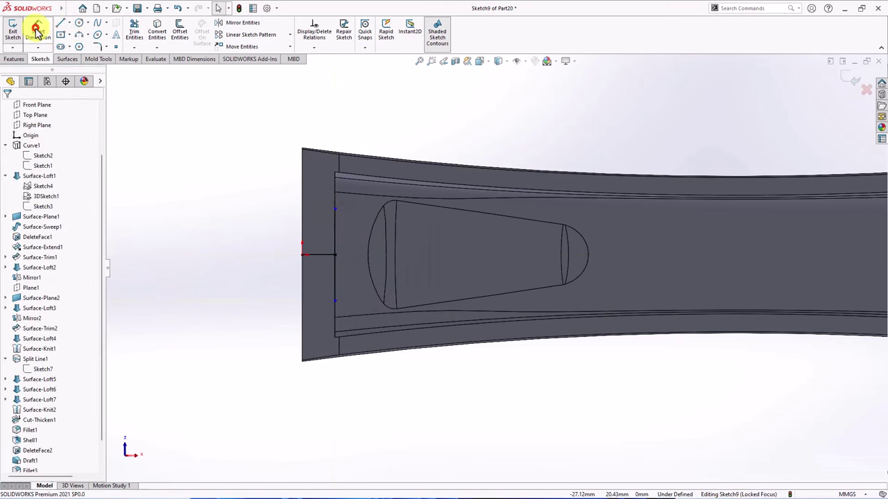
pyautogui.click(340, 246)
pyautogui.click(351, 244)
pyautogui.write('11')
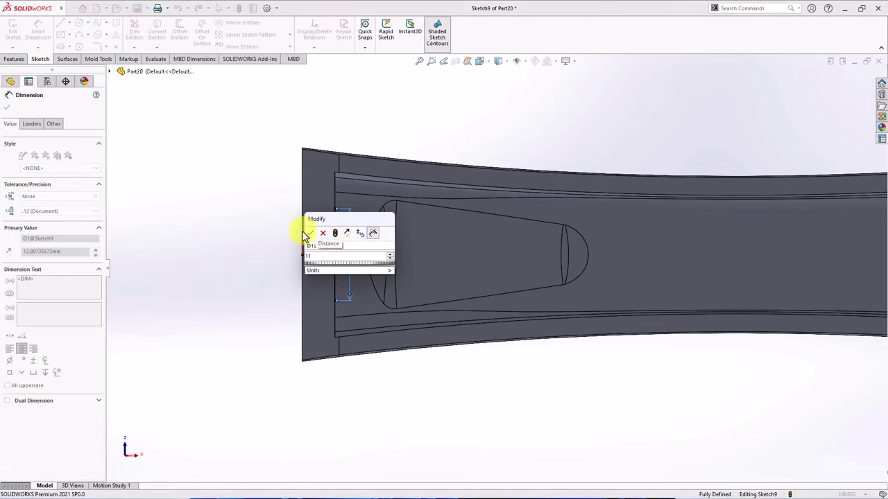
pyautogui.click(307, 234)
pyautogui.press('Escape')
# Convert the short horizontal line from the origin to construction geometry.
pyautogui.rightClick(275, 253)
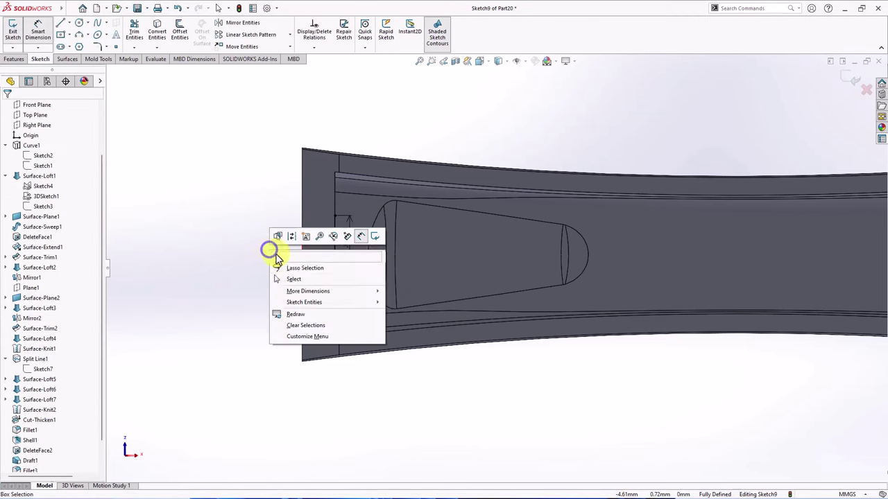
pyautogui.click(292, 279)
pyautogui.click(328, 255)
pyautogui.click(367, 228)
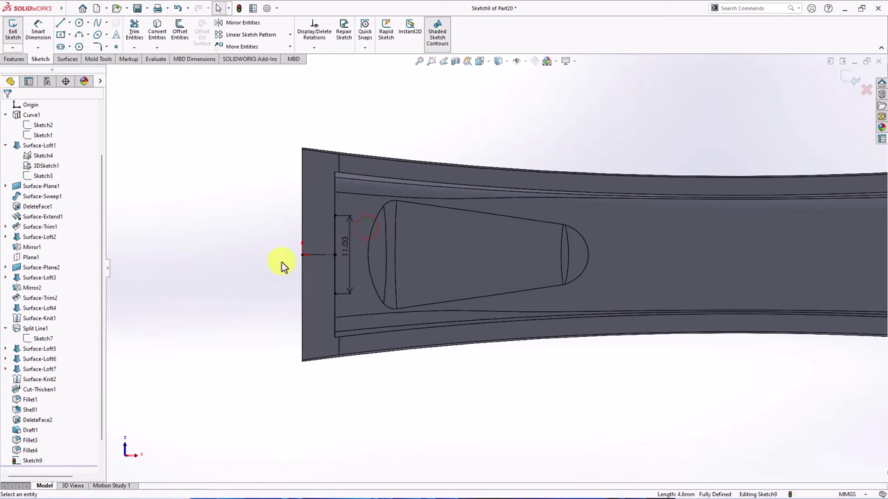
# Start a thin Boss-Extrude of the vertical line into the hollow, starting at a 1.5 mm offset below the sketch plane.
pyautogui.moveTo(282, 265)
pyautogui.mouseDown(button='middle')
pyautogui.moveTo(266, 159)
pyautogui.moveTo(208, 212)
pyautogui.mouseUp(button='middle')
pyautogui.click(14, 58)
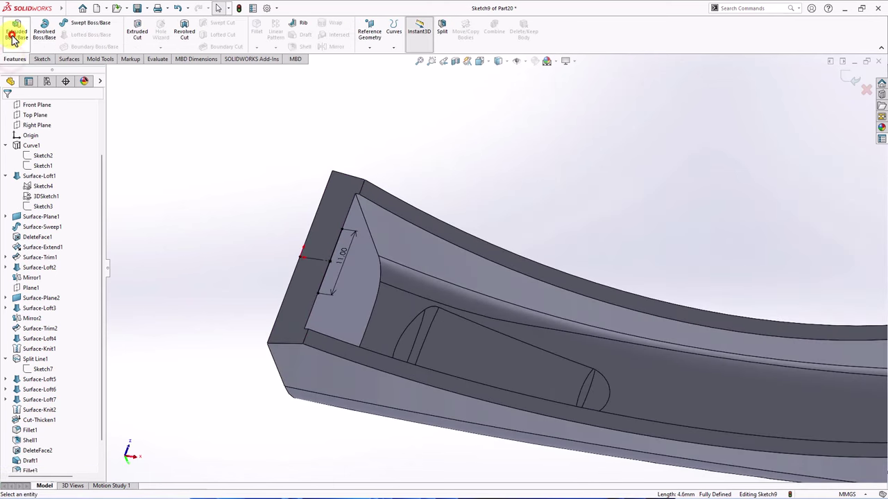
pyautogui.click(15, 35)
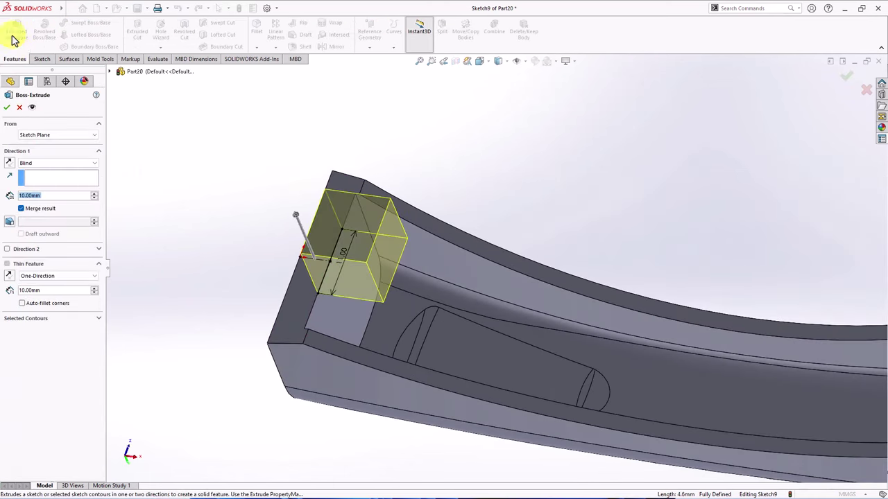
pyautogui.click(9, 164)
pyautogui.click(47, 135)
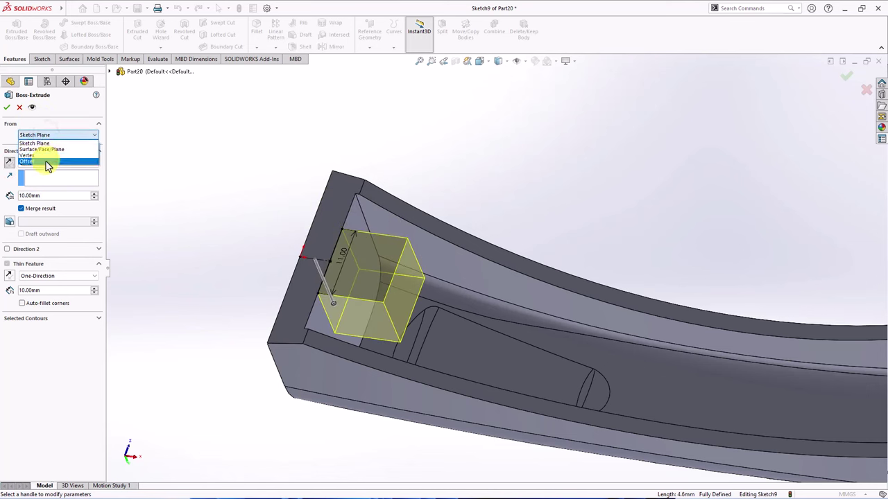
pyautogui.click(44, 158)
pyautogui.write('1.5')
pyautogui.press('Return')
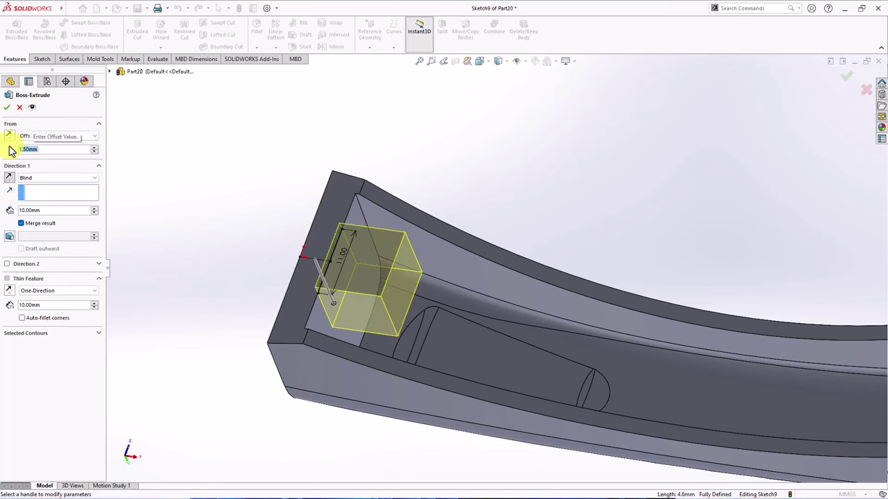
pyautogui.click(10, 138)
# Extrude the thin rib Up To Next with a one-direction thickness of 1.5 mm and apply it.
pyautogui.click(39, 178)
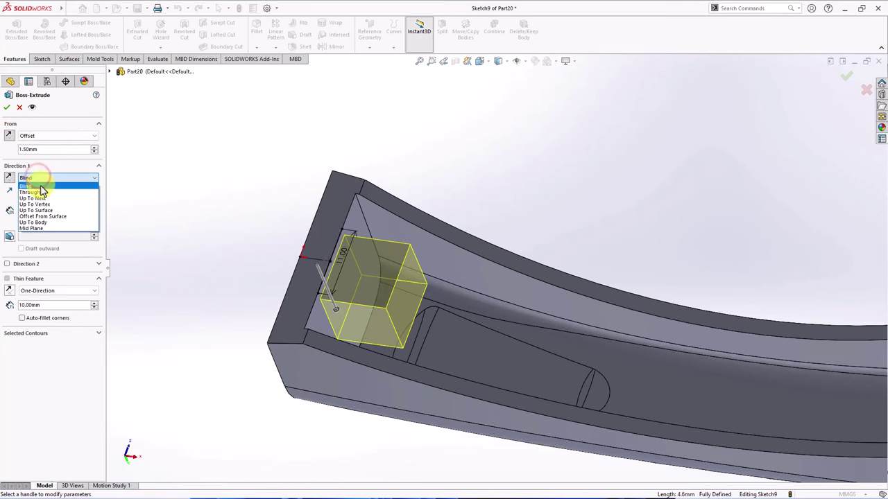
pyautogui.click(42, 199)
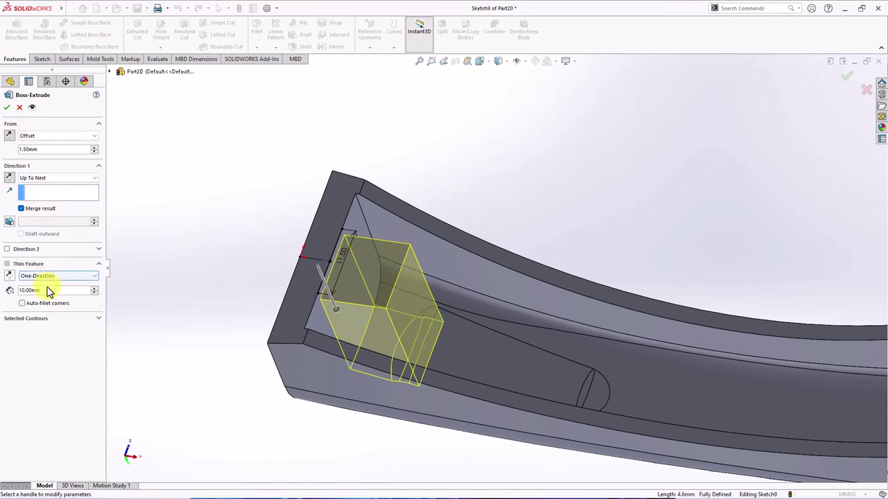
pyautogui.press('Return')
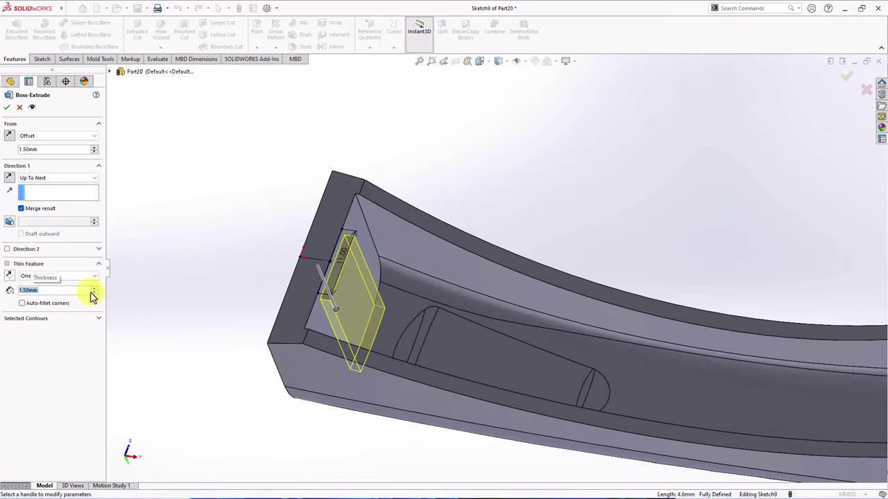
pyautogui.moveTo(236, 297); pyautogui.dragTo(234, 321, button='middle')
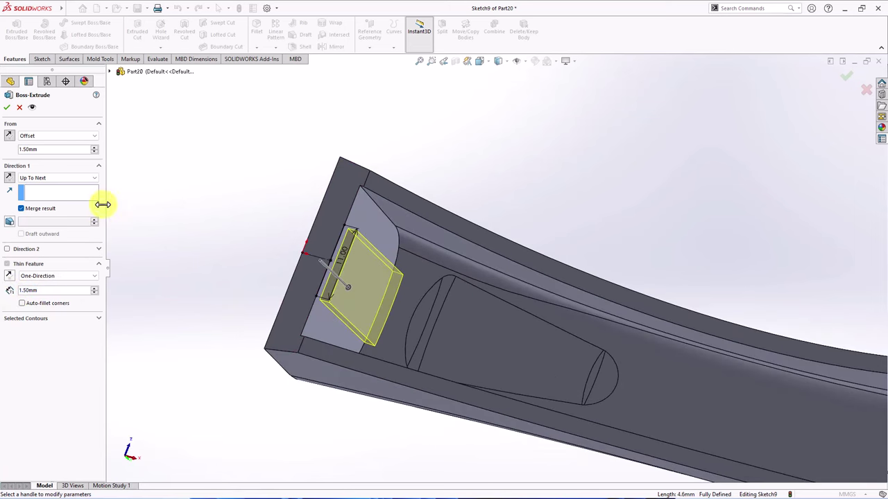
pyautogui.click(6, 109)
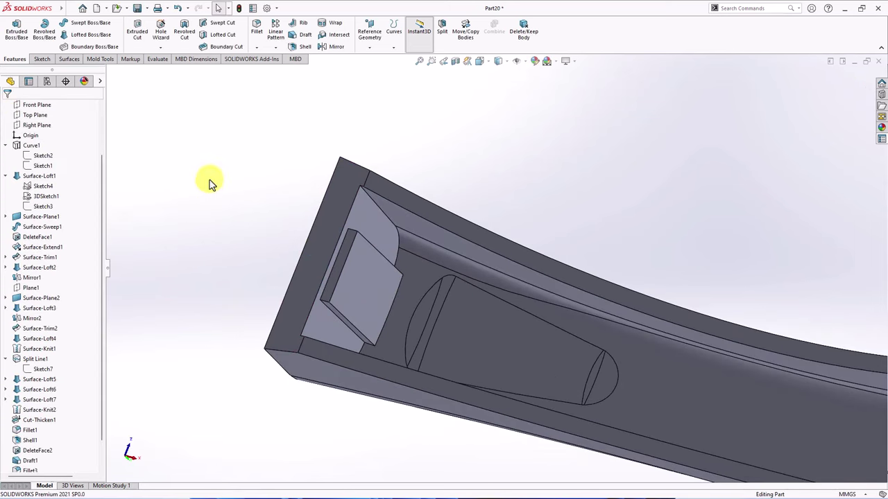
# Draft the end wall and rib by 3 degrees, using the end rim face as pull direction and their inner top edges as parting lines.
pyautogui.click(292, 35)
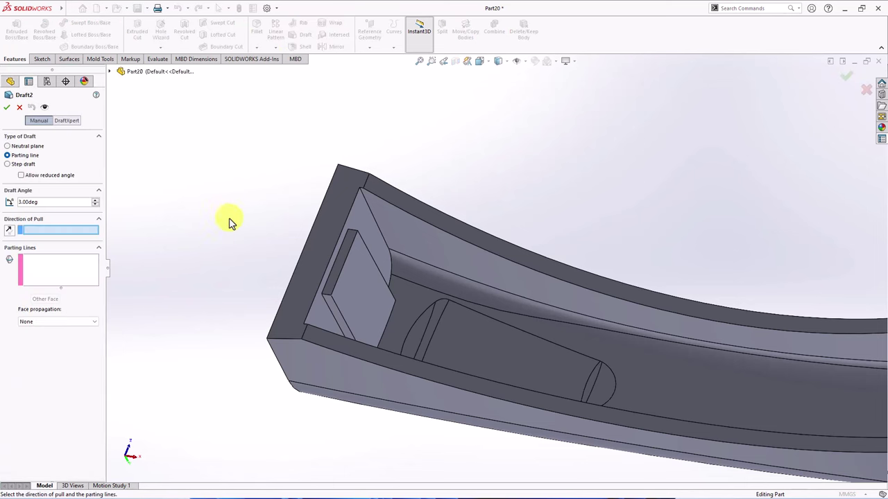
pyautogui.click(315, 269)
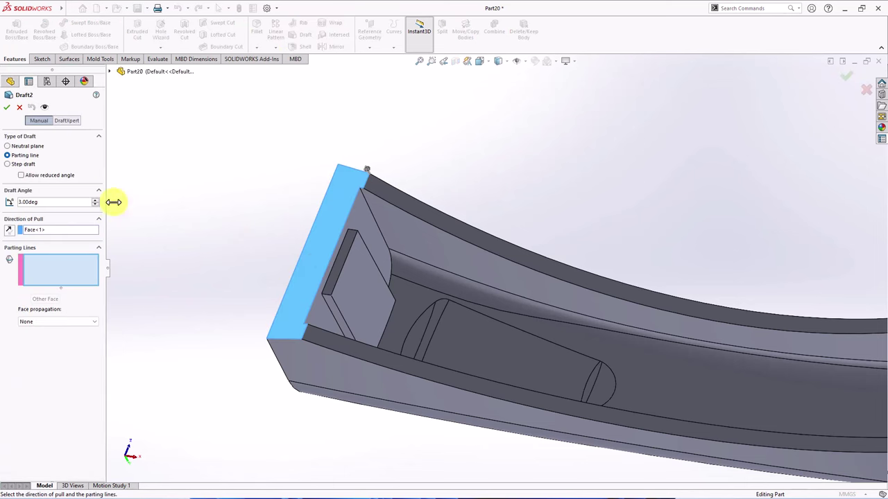
pyautogui.click(340, 243)
pyautogui.click(348, 254)
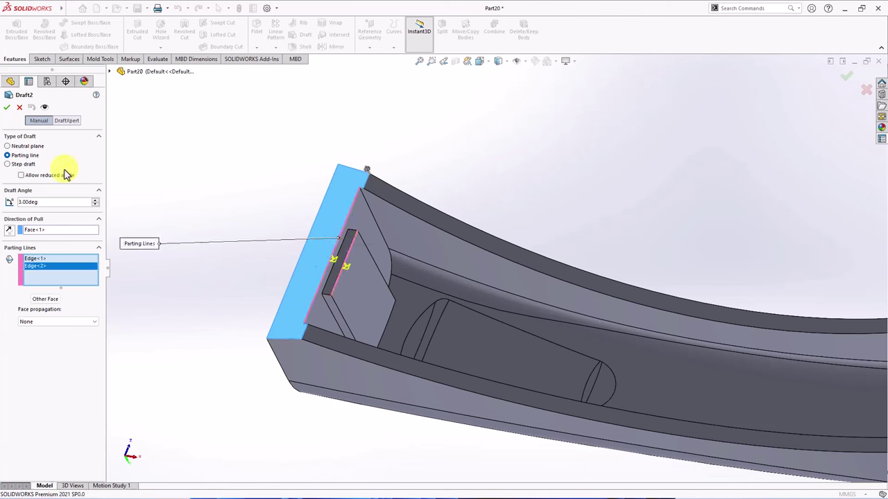
pyautogui.click(8, 109)
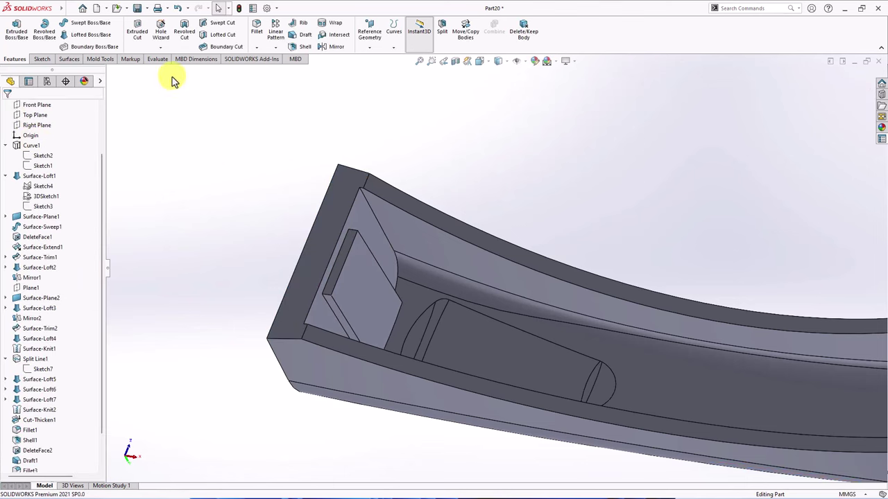
# Fillet the rib's two outer side edges with a 2.5 mm radius.
pyautogui.click(256, 31)
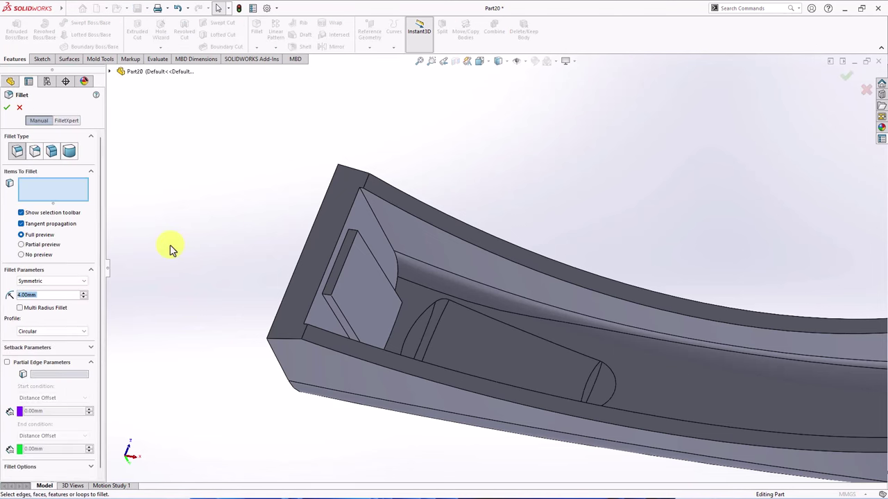
pyautogui.click(371, 256)
pyautogui.click(341, 314)
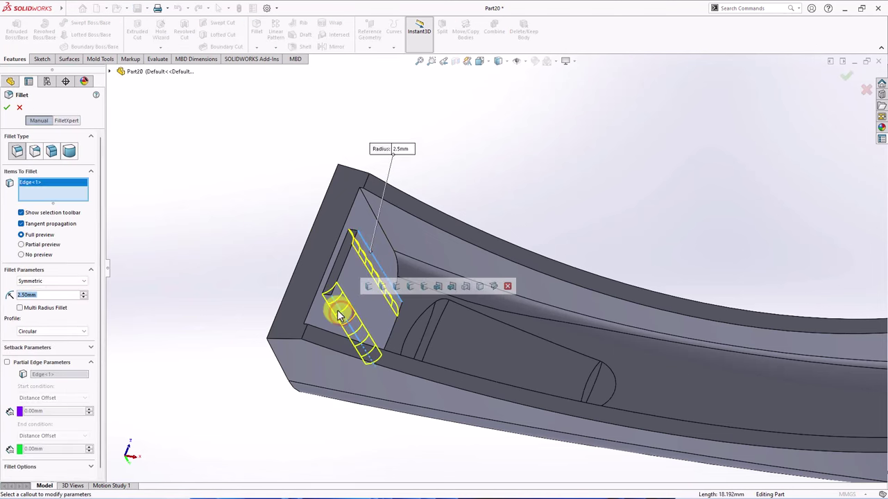
pyautogui.click(7, 109)
# Fillet the rib's top edge with a 1 mm radius.
pyautogui.click(209, 130)
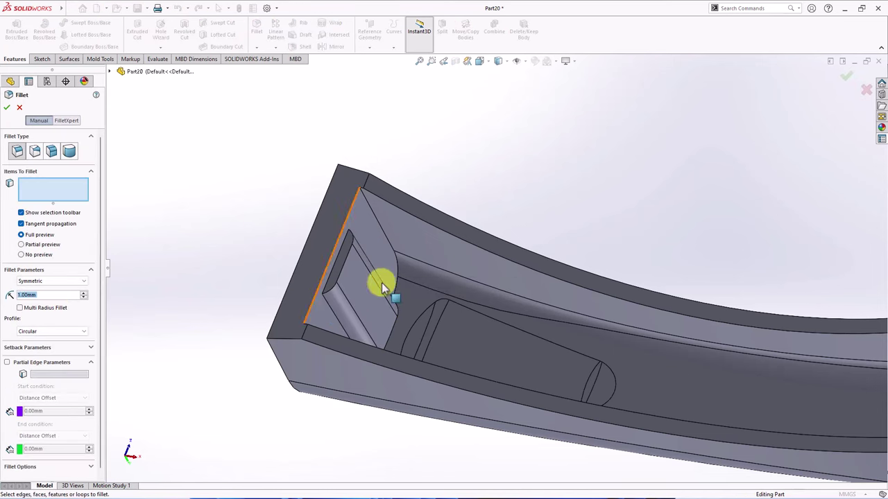
pyautogui.click(337, 265)
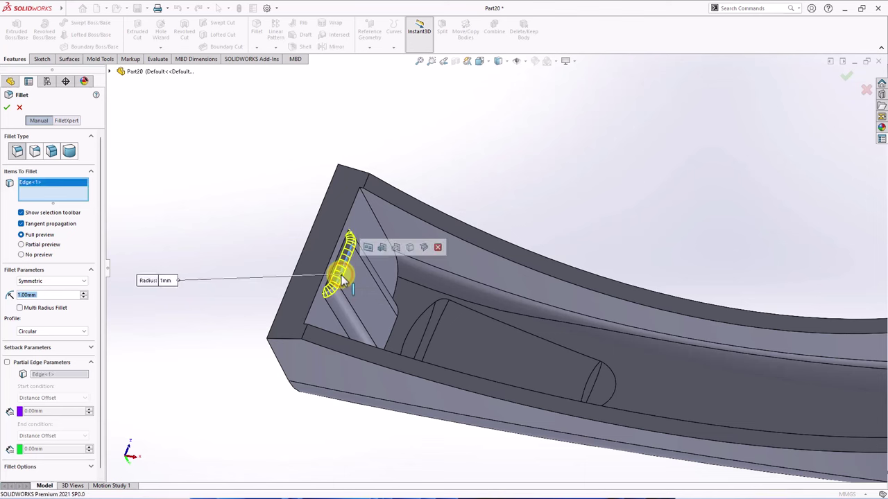
pyautogui.click(9, 111)
# Start a sketch on the handle's flat end face and draw a circle about 8.3 mm in diameter on its vertical centreline below the origin.
pyautogui.click(230, 201)
pyautogui.moveTo(222, 194)
pyautogui.mouseDown(button='middle')
pyautogui.moveTo(328, 342)
pyautogui.moveTo(736, 259)
pyautogui.mouseUp(button='middle')
pyautogui.click(717, 282)
pyautogui.click(756, 251)
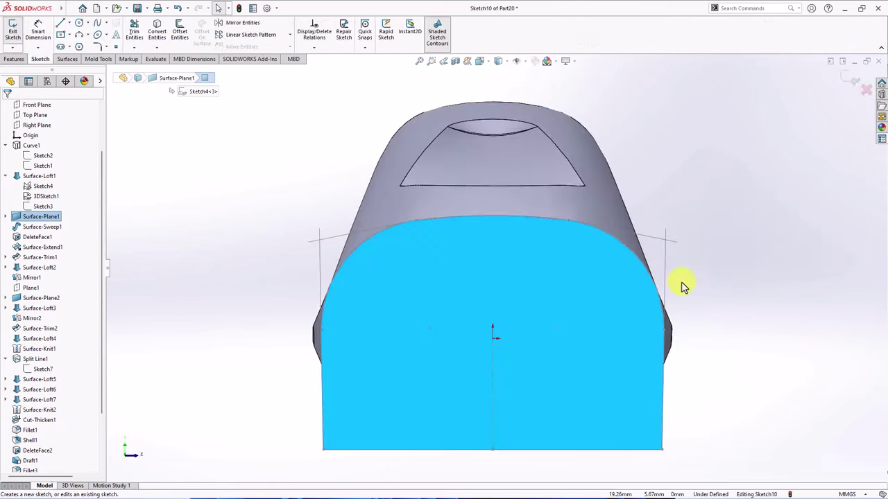
pyautogui.click(79, 23)
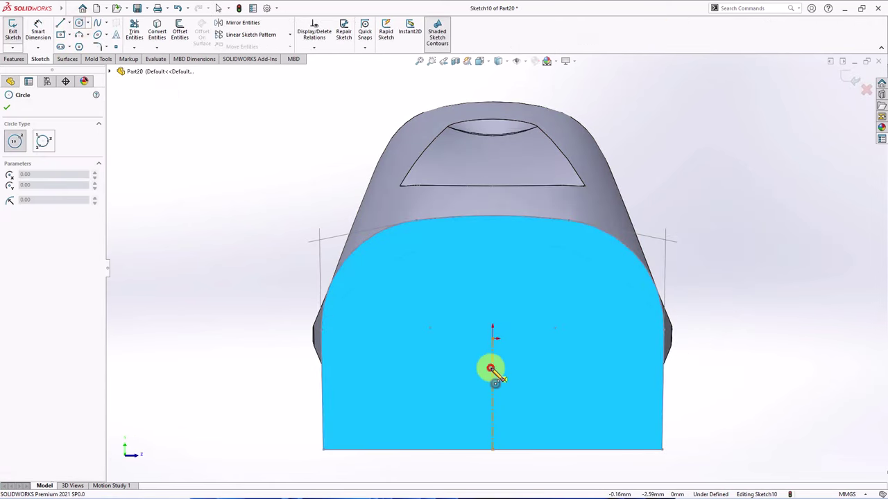
pyautogui.moveTo(492, 369); pyautogui.dragTo(538, 385)
# Dimension the circle on the end face to a diameter of 6 mm.
pyautogui.click(38, 32)
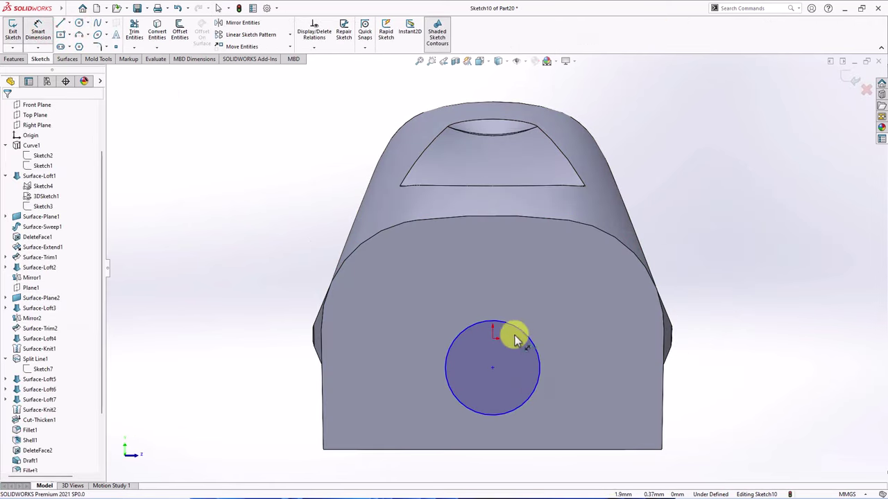
pyautogui.click(515, 326)
pyautogui.click(513, 294)
pyautogui.write('6')
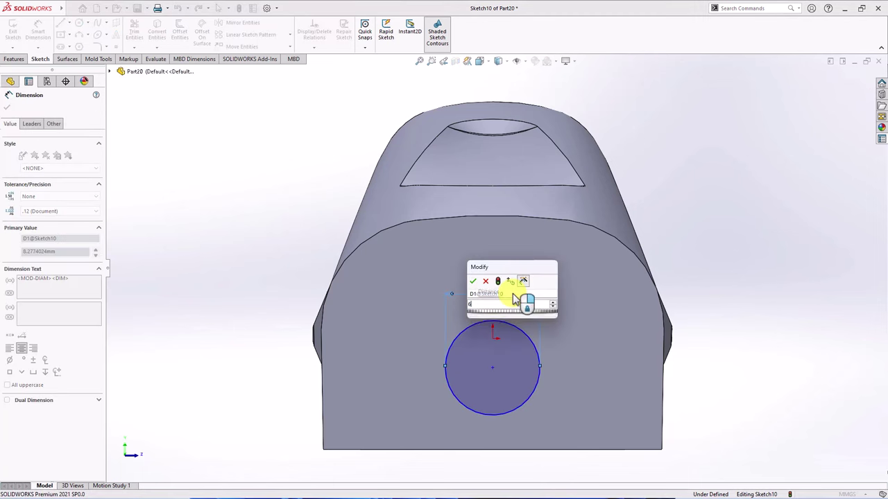
pyautogui.press('Return')
# Dimension the circle's centre 7.2 mm from the lower edge of the end face.
pyautogui.click(491, 368)
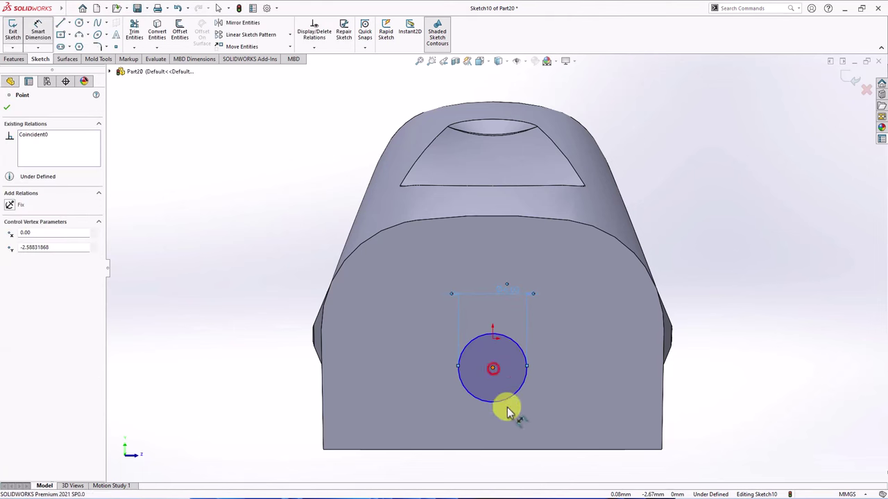
pyautogui.click(516, 450)
pyautogui.click(428, 410)
pyautogui.write('7.')
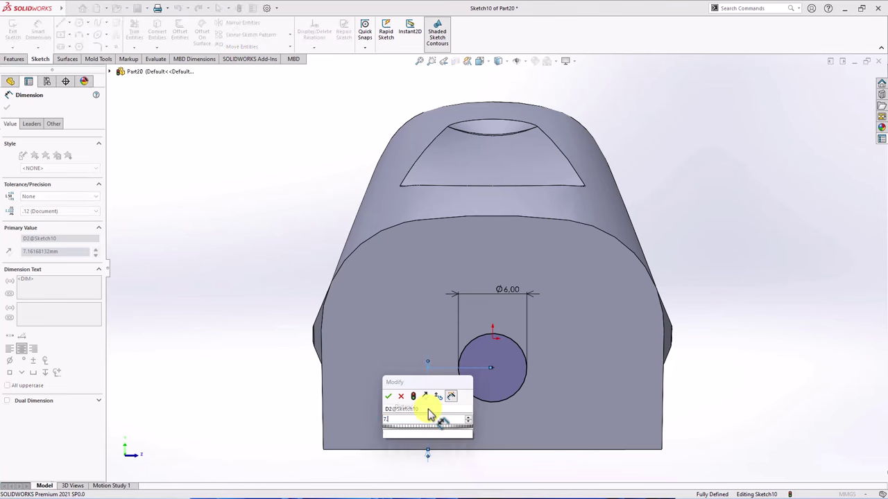
pyautogui.write('2')
pyautogui.press('Return')
# Cut-extrude the circle 10 mm blind through the handle's end wall.
pyautogui.click(15, 59)
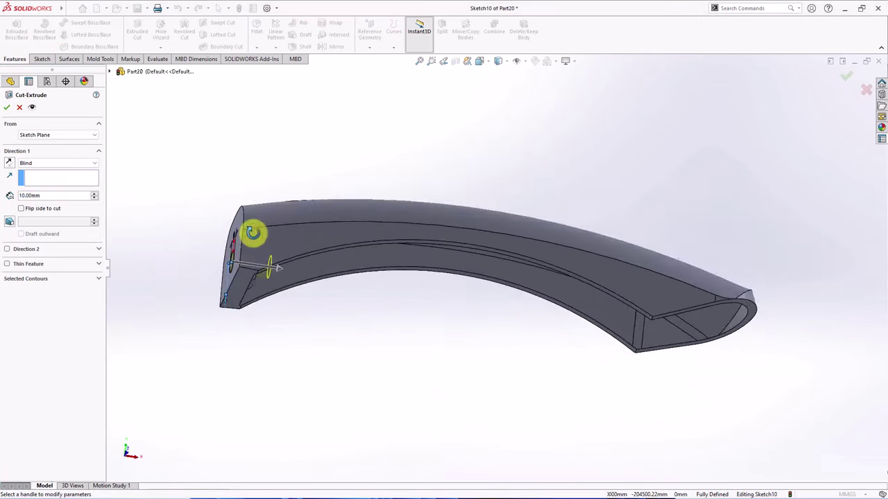
pyautogui.click(7, 108)
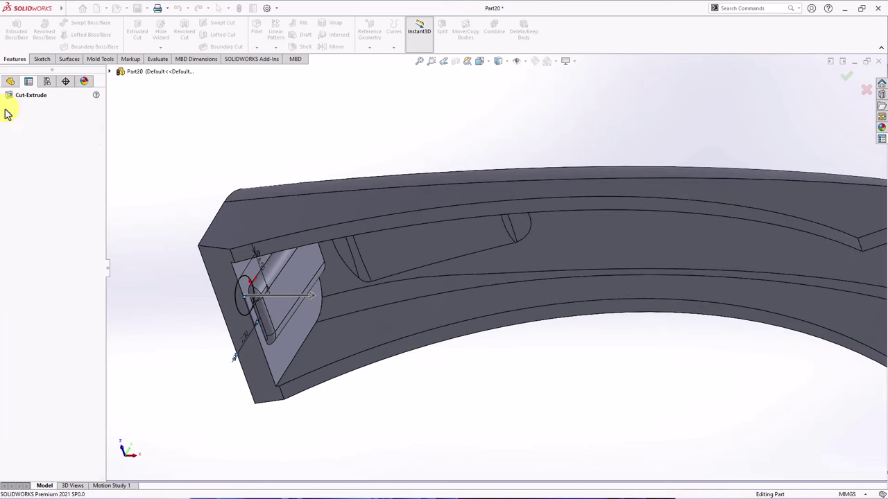
pyautogui.press('f')
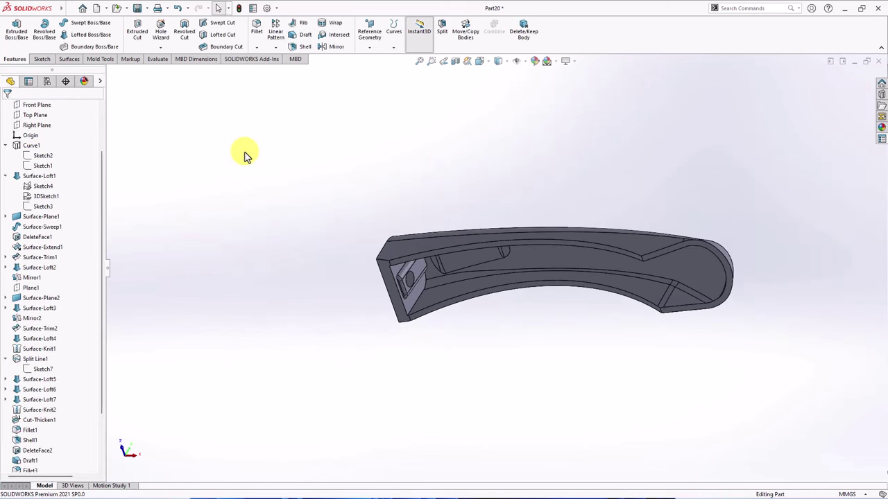
pyautogui.moveTo(309, 172); pyautogui.dragTo(264, 343, button='middle')
pyautogui.scroll(3, 36, 148)
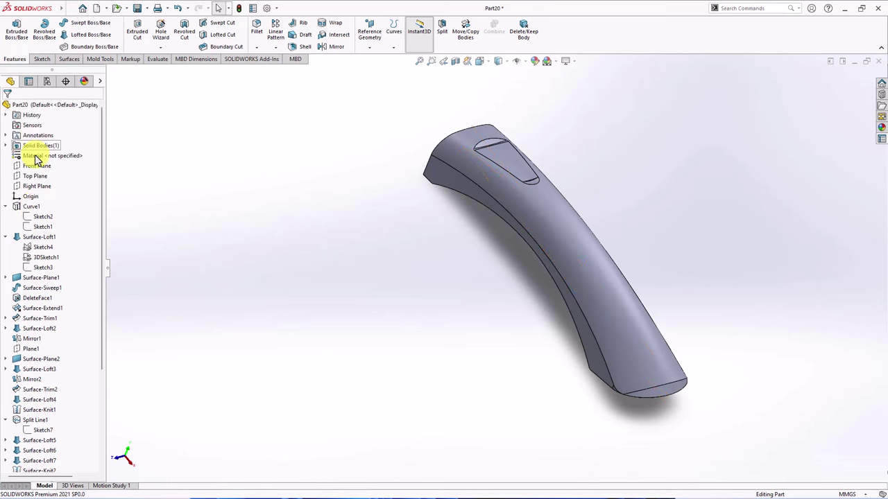
# On the Top Plane, sketch a horizontal centreline about 34.6 mm long from the rounded end edge and a perpendicular one about 8.3 mm long.
pyautogui.click(32, 177)
pyautogui.click(41, 165)
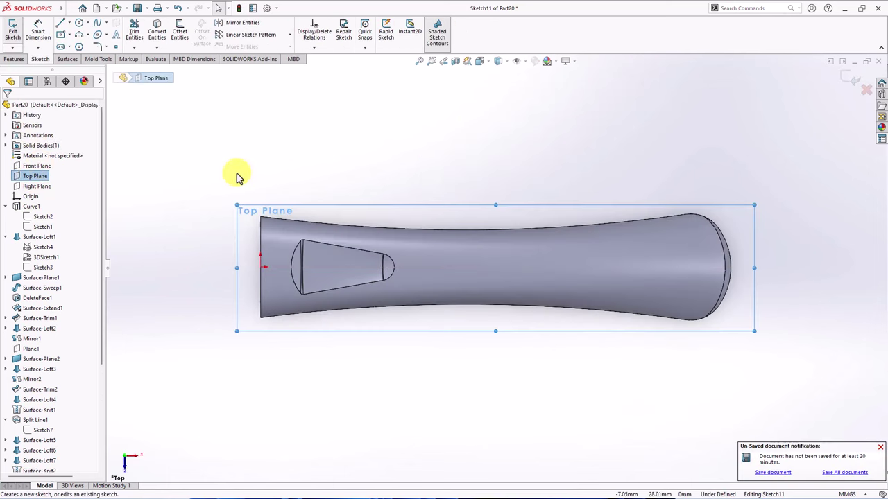
pyautogui.click(69, 23)
pyautogui.click(82, 43)
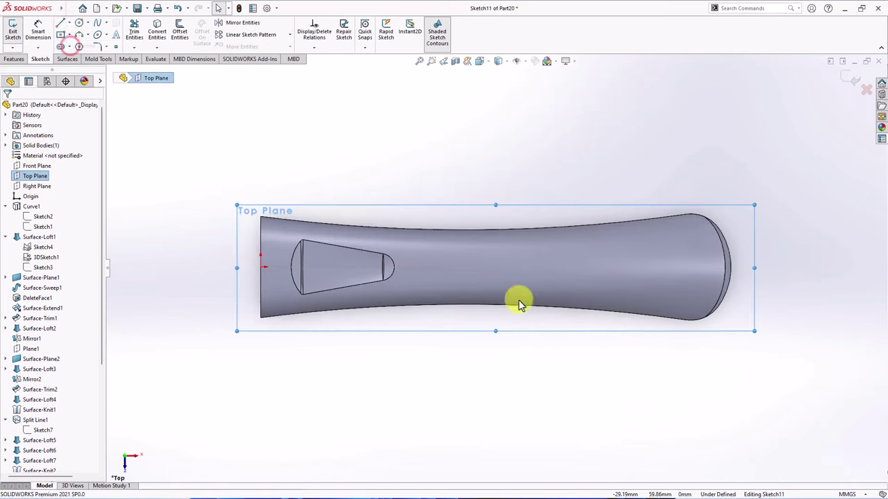
pyautogui.click(726, 267)
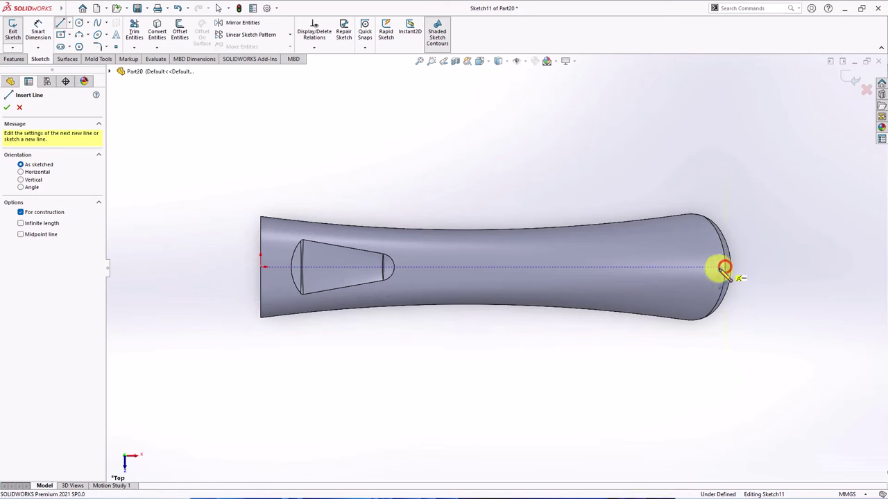
pyautogui.click(607, 268)
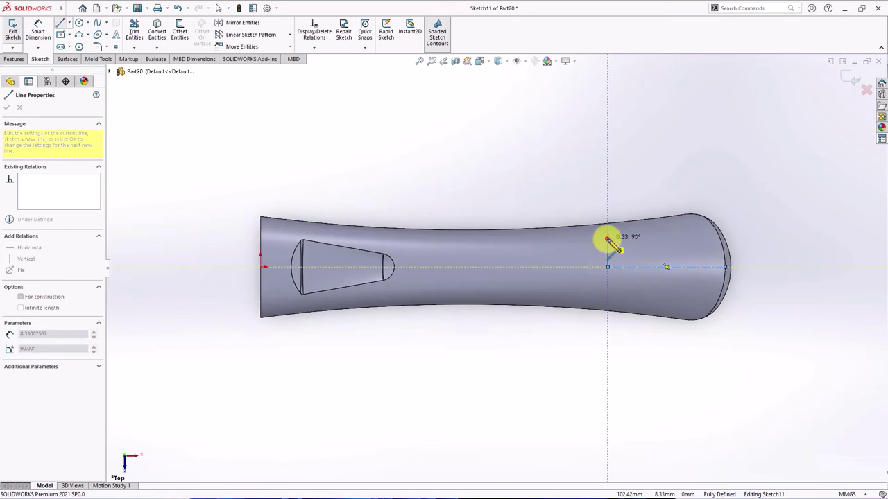
pyautogui.click(607, 239)
# Add a slanted line about 27.6 mm long from the short centreline's free end towards the rounded end, and make it solid geometry.
pyautogui.click(700, 250)
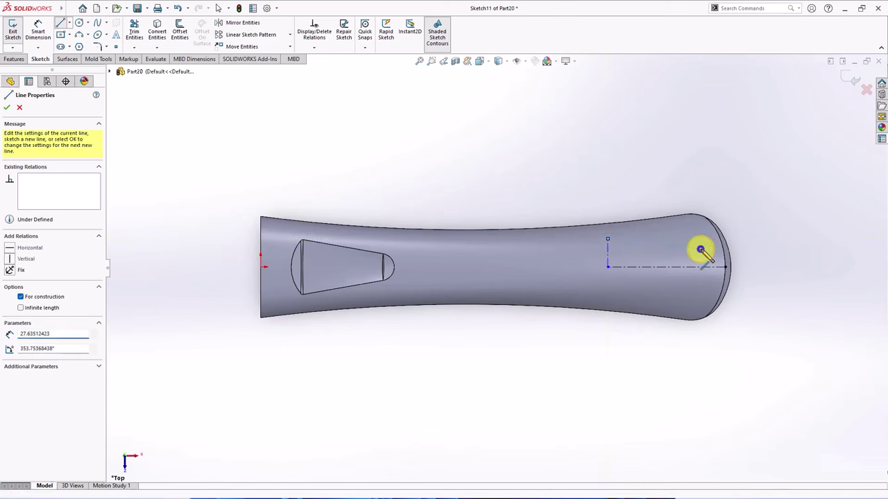
pyautogui.rightClick(701, 250)
pyautogui.click(719, 257)
pyautogui.click(693, 248)
pyautogui.click(731, 223)
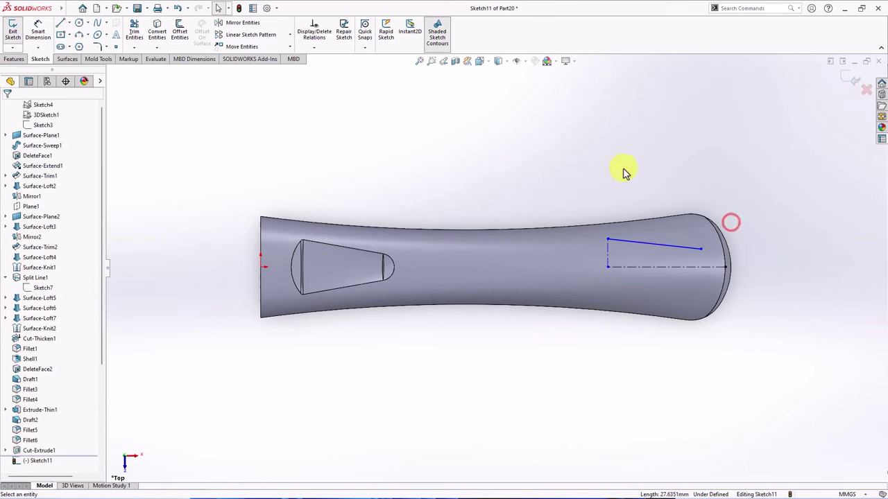
# Mirror the slanted line about the horizontal centreline.
pyautogui.click(236, 23)
pyautogui.click(620, 241)
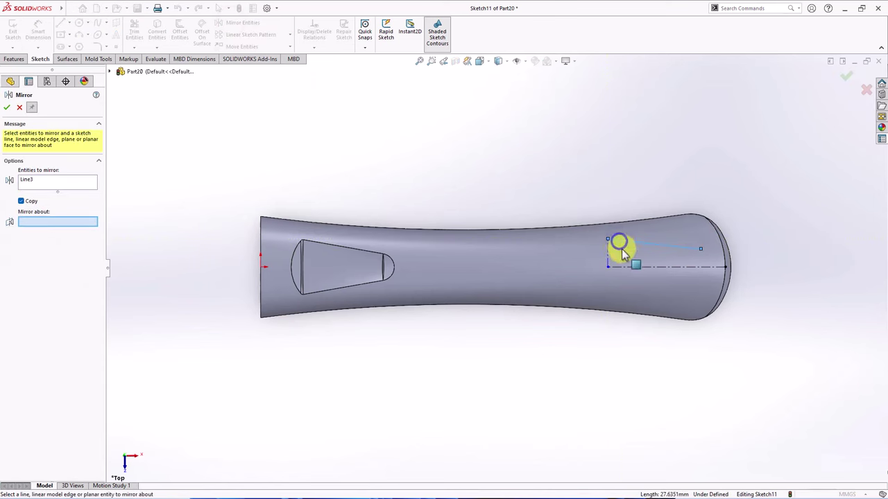
pyautogui.click(623, 266)
pyautogui.click(19, 107)
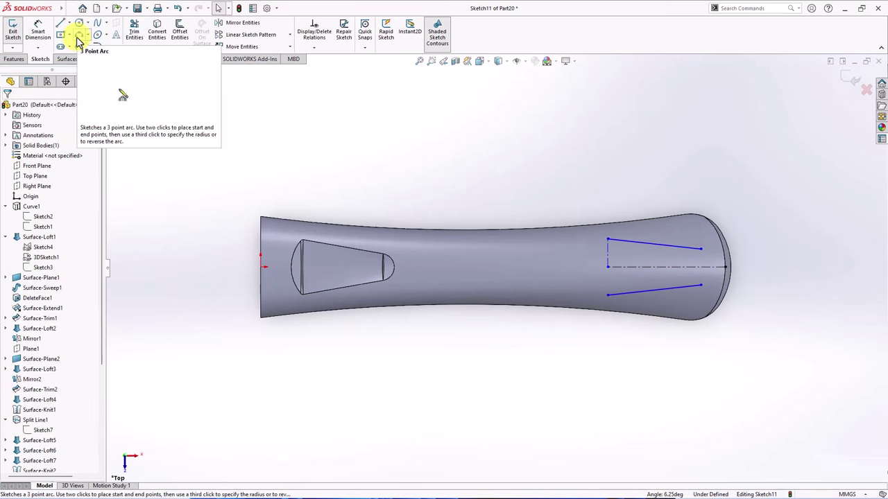
# Join the slanted lines' ends nearest the rounded end with a three-point arc of about 5.3 mm radius.
pyautogui.click(79, 36)
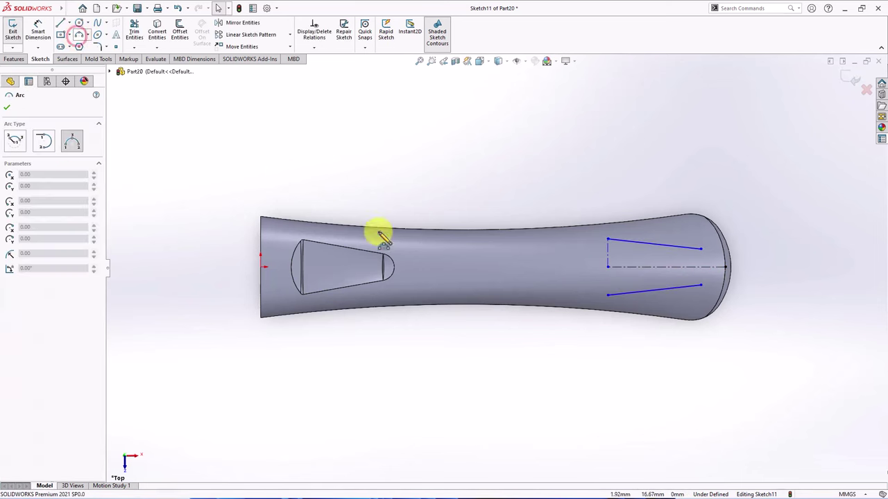
pyautogui.click(701, 248)
pyautogui.click(701, 285)
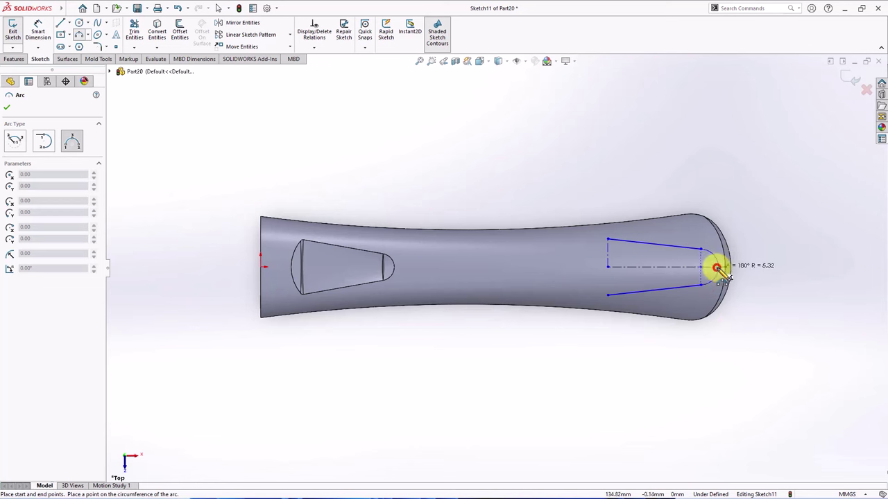
pyautogui.click(716, 267)
pyautogui.rightClick(715, 266)
pyautogui.click(726, 277)
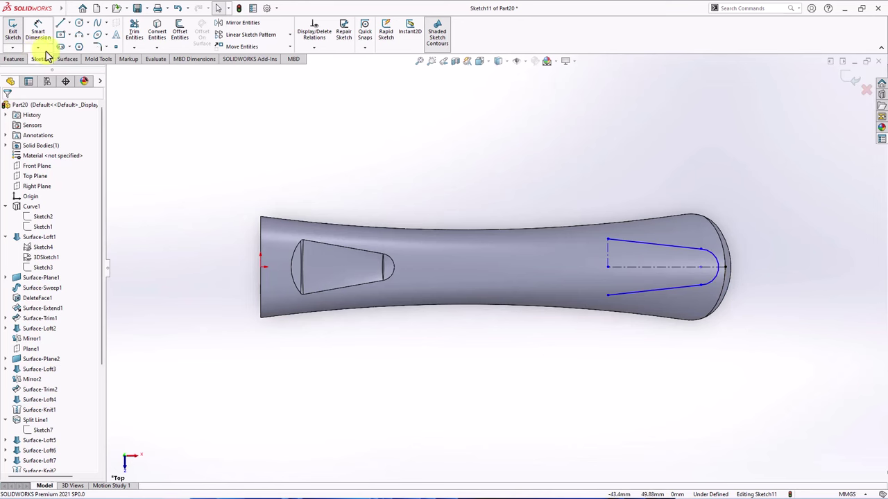
# Dimension the distance between the slanted lines' open ends to 14 mm.
pyautogui.click(38, 28)
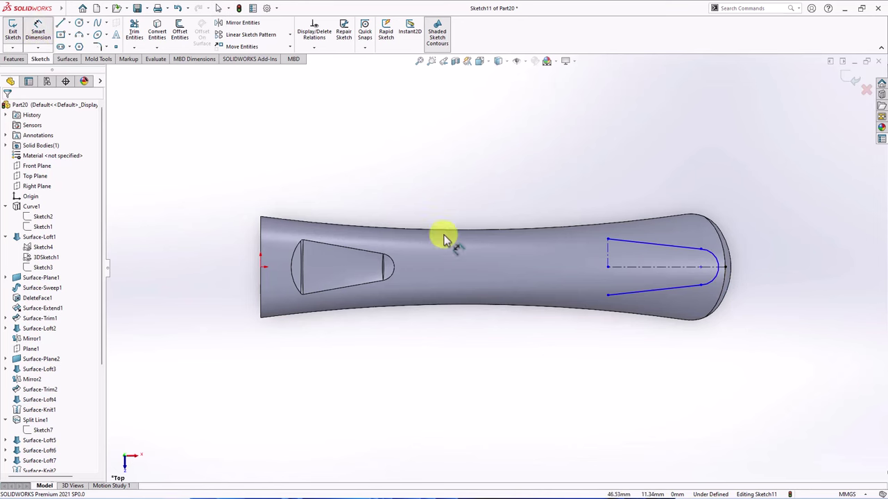
pyautogui.click(609, 242)
pyautogui.click(606, 296)
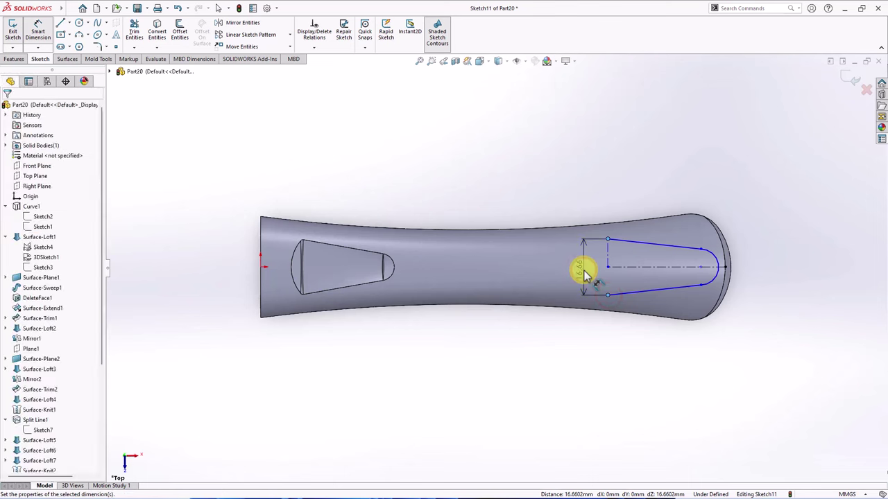
pyautogui.click(584, 273)
pyautogui.write('14')
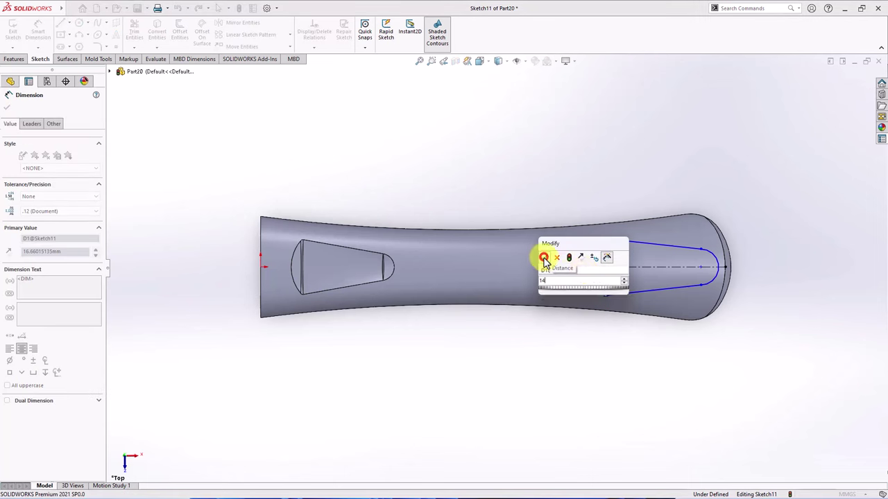
pyautogui.click(544, 258)
# Dimension the arc's radius to 6 mm.
pyautogui.click(711, 258)
pyautogui.click(752, 230)
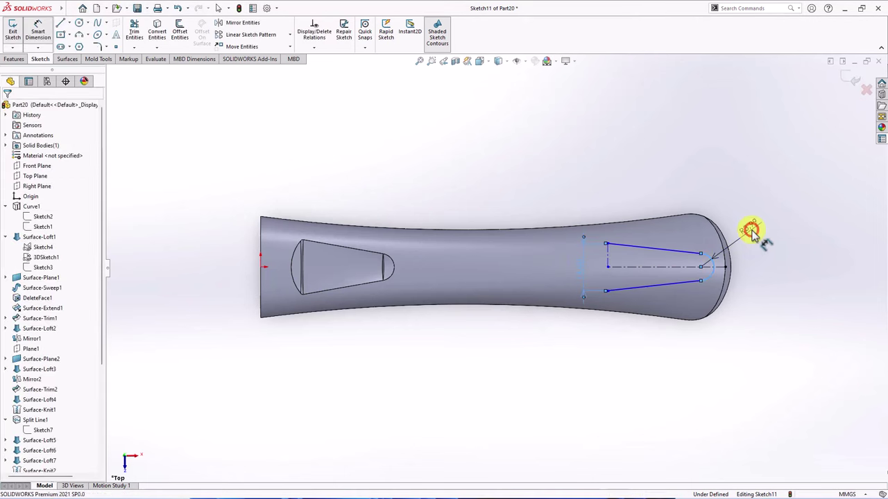
pyautogui.write('6')
pyautogui.click(712, 219)
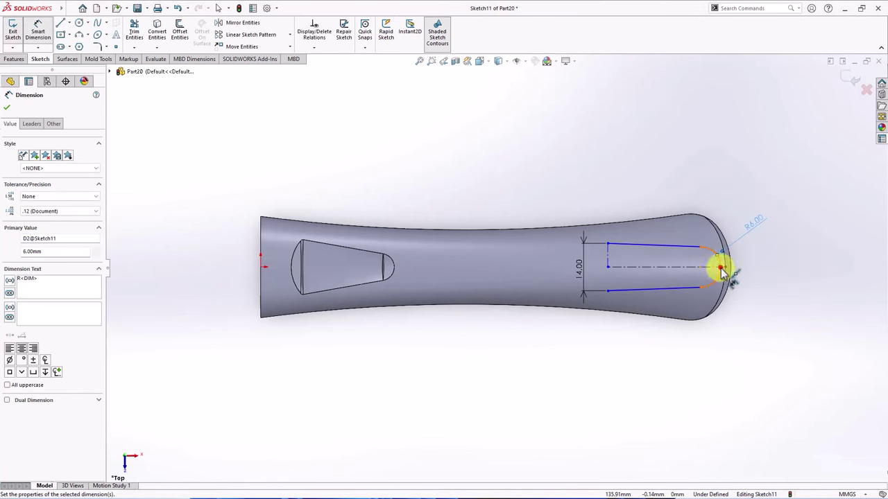
# Dimension the profile's length from the short centreline to the arc's apex to 18 mm.
pyautogui.click(721, 269)
pyautogui.click(608, 268)
pyautogui.click(659, 341)
pyautogui.write('18')
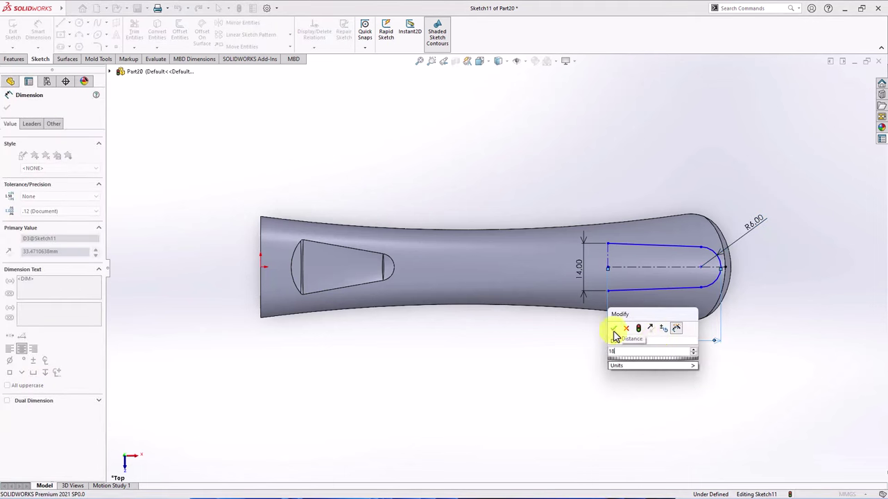
pyautogui.click(614, 330)
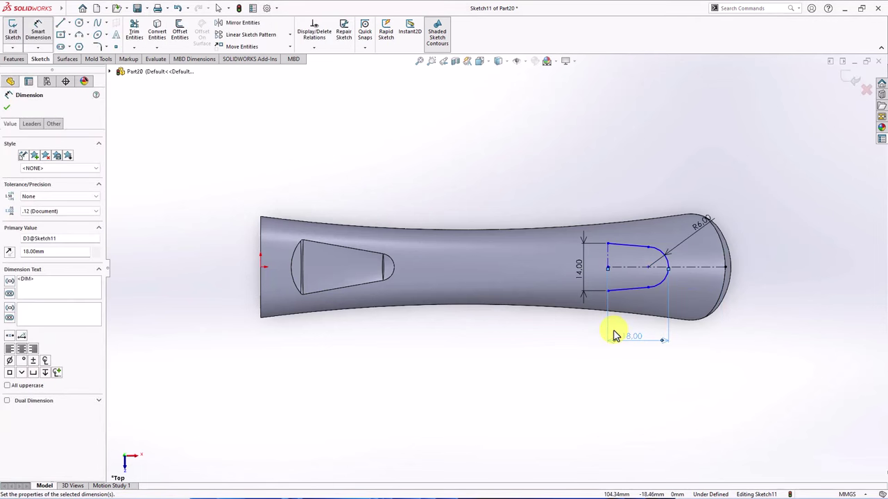
# Dimension the distance from the arc's apex to the centreline's endpoint on the rounded end to 10 mm.
pyautogui.click(725, 268)
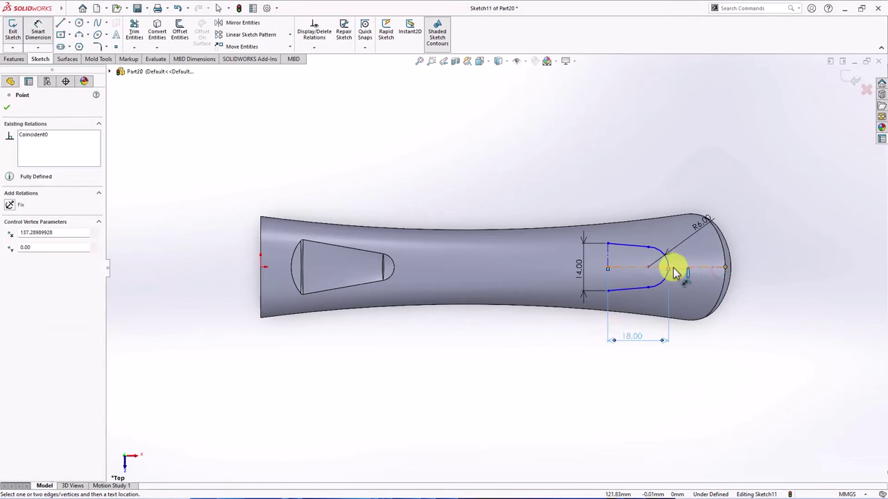
pyautogui.click(669, 272)
pyautogui.click(698, 339)
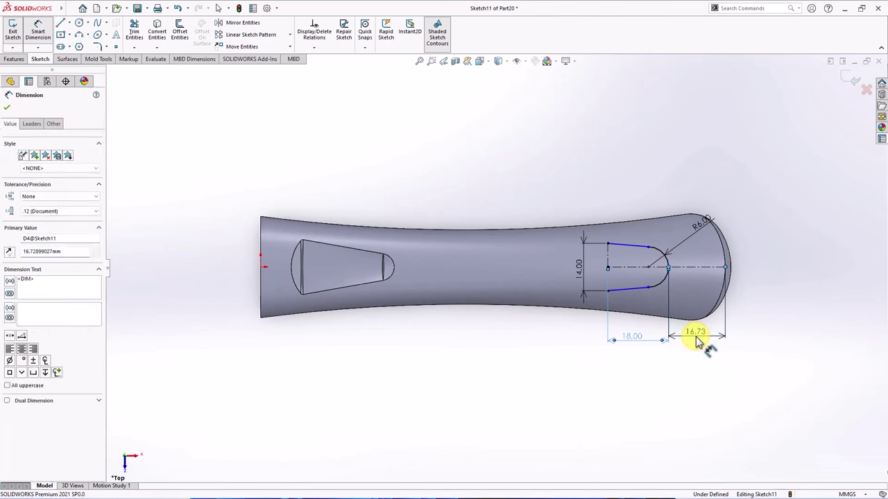
pyautogui.write('10')
pyautogui.press('Return')
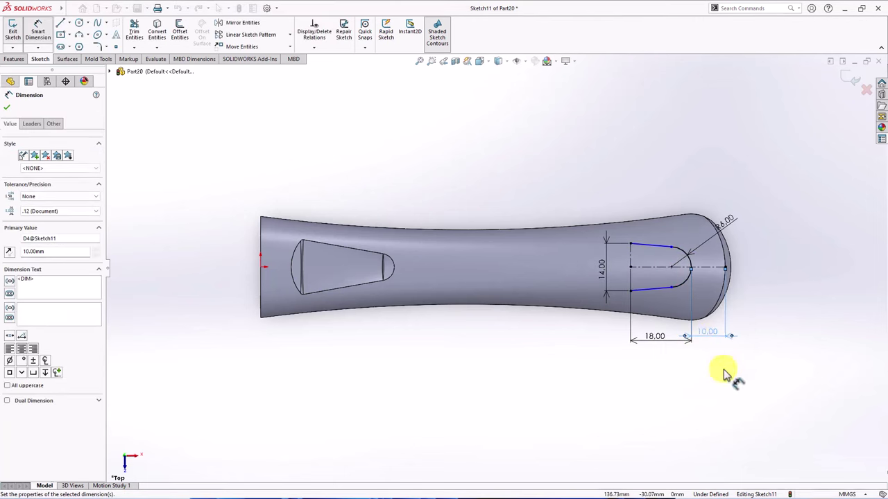
# Close the profile with a vertical line between the open ends of the two slanted lines.
pyautogui.scroll(-3, 638, 284)
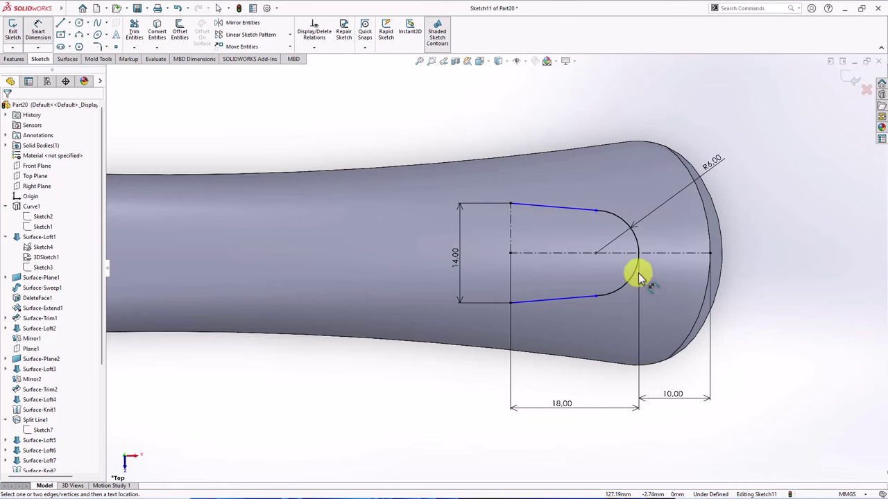
pyautogui.click(61, 25)
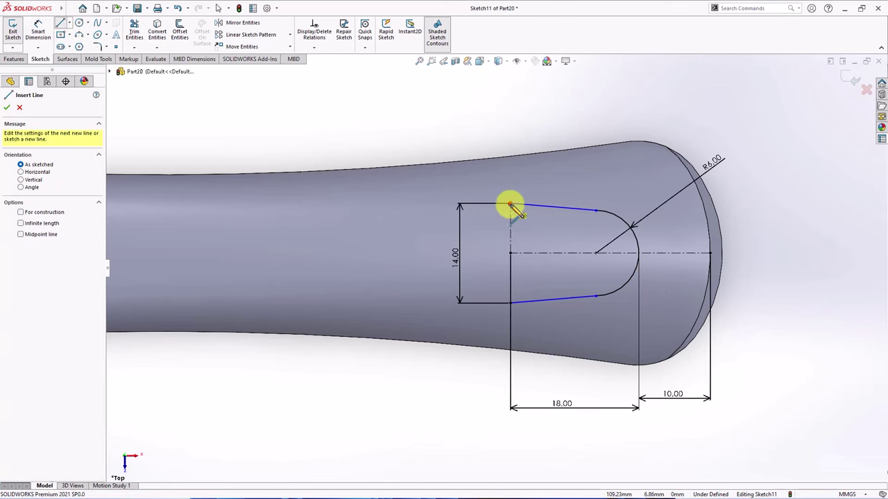
pyautogui.click(511, 204)
pyautogui.click(511, 302)
pyautogui.rightClick(512, 303)
pyautogui.click(534, 310)
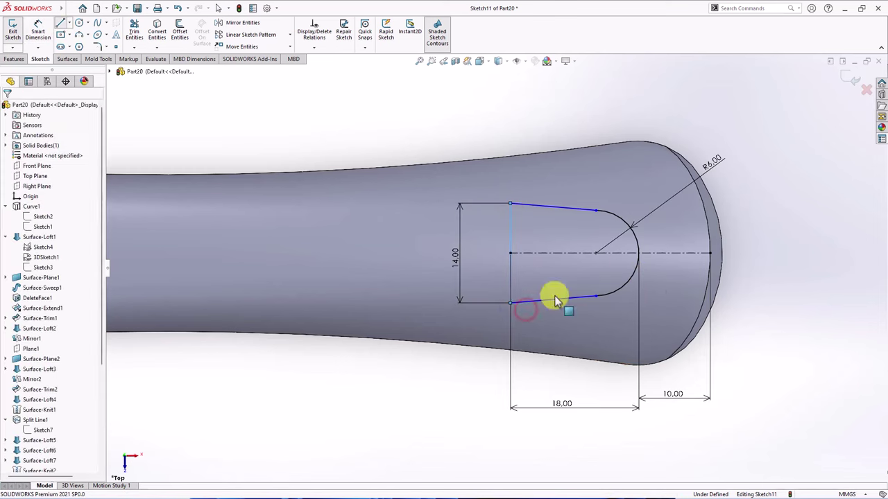
# Make the upper slanted line tangent to the arc.
pyautogui.click(586, 209)
pyautogui.keyDown('ctrl'); pyautogui.click(606, 212); pyautogui.keyUp('ctrl')
pyautogui.click(631, 172)
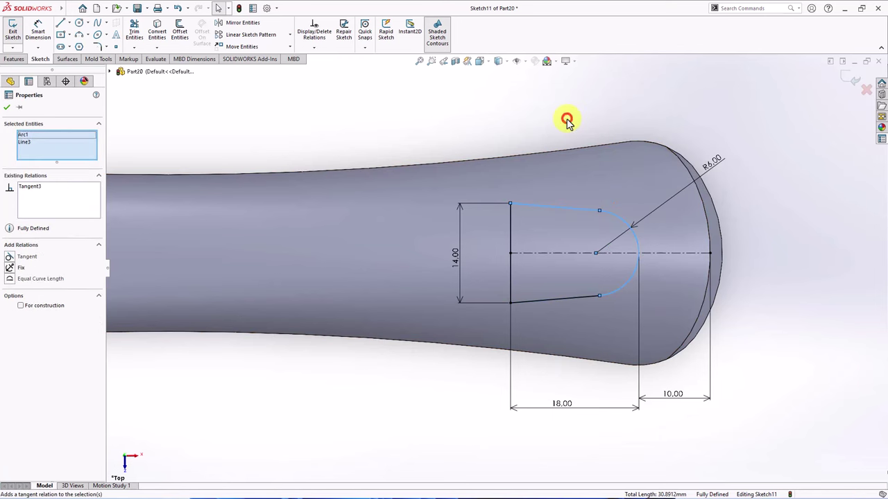
pyautogui.click(566, 153)
# Split the handle body with the button profile sketch and consume the cut-out button piece.
pyautogui.scroll(3, 556, 170)
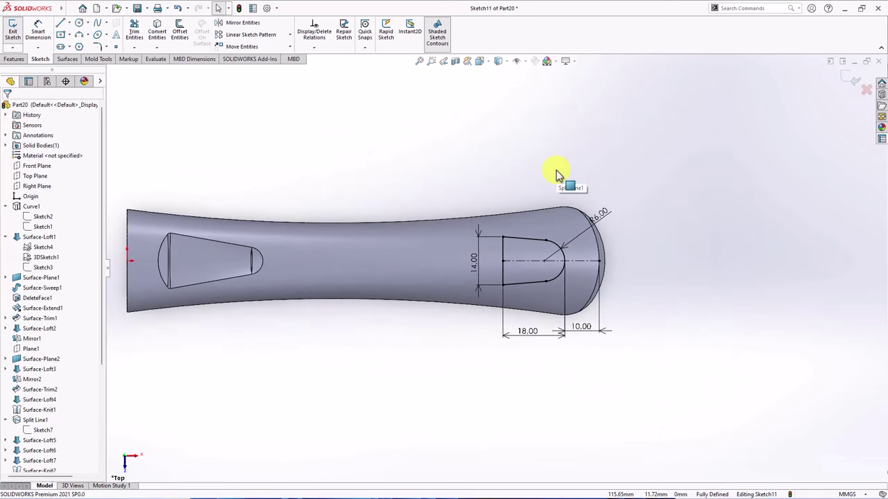
pyautogui.click(14, 60)
pyautogui.click(442, 35)
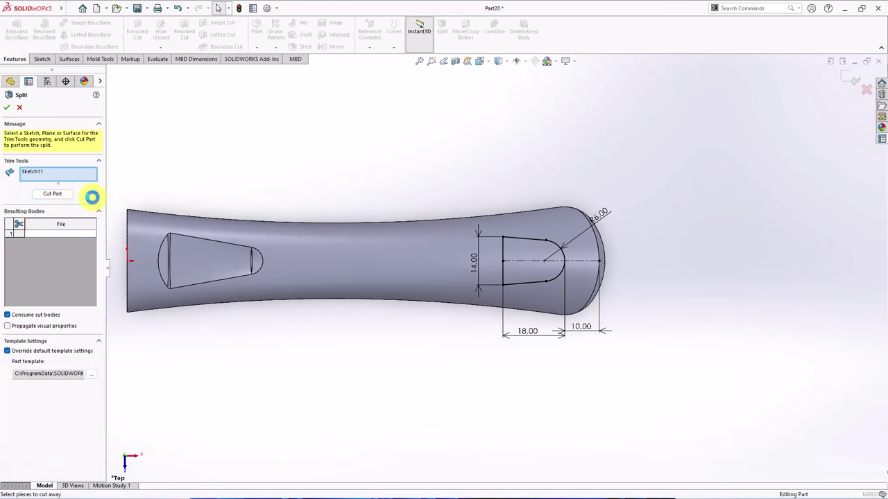
pyautogui.click(52, 193)
pyautogui.click(509, 261)
pyautogui.moveTo(508, 261); pyautogui.dragTo(508, 140, button='middle')
pyautogui.click(8, 109)
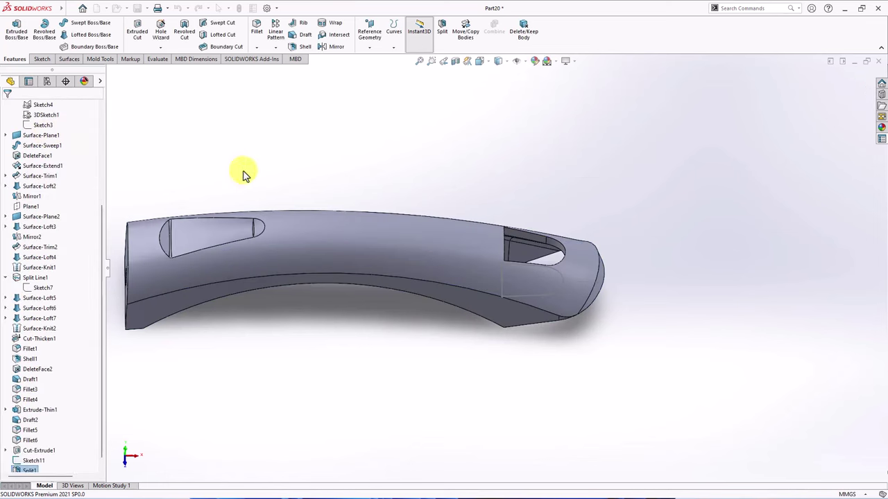
# Add a 5° parting-line draft to the button opening's walls, pulling from the Top Plane along the opening's four upper edges.
pyautogui.scroll(5, 85, 182)
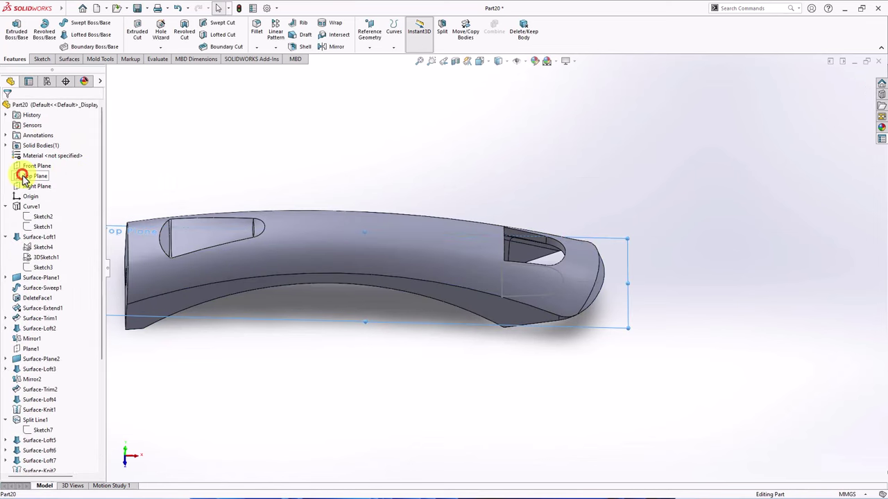
pyautogui.click(34, 176)
pyautogui.moveTo(291, 173); pyautogui.dragTo(353, 142, button='middle')
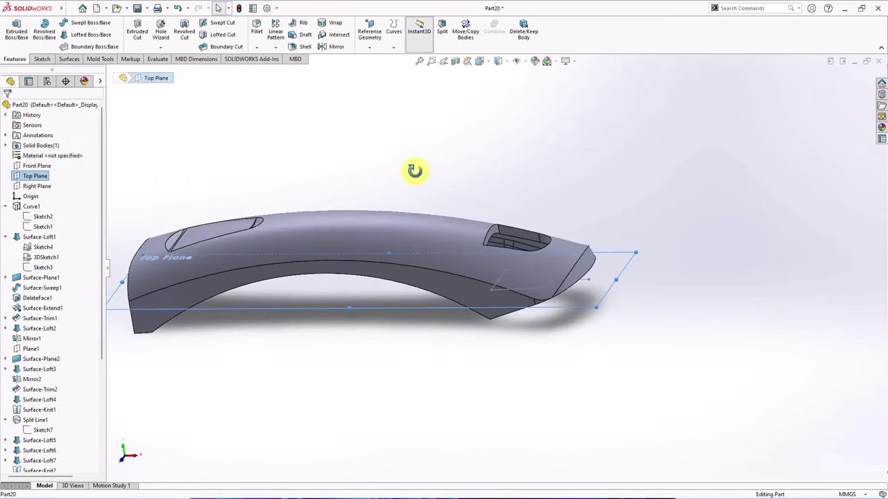
pyautogui.click(304, 36)
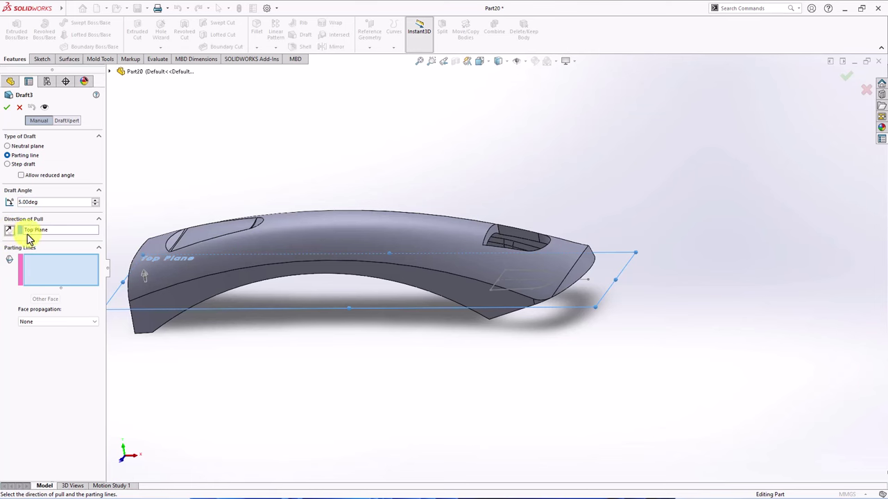
pyautogui.moveTo(571, 252); pyautogui.dragTo(531, 298, button='middle')
pyautogui.scroll(-4, 476, 234)
pyautogui.click(525, 225)
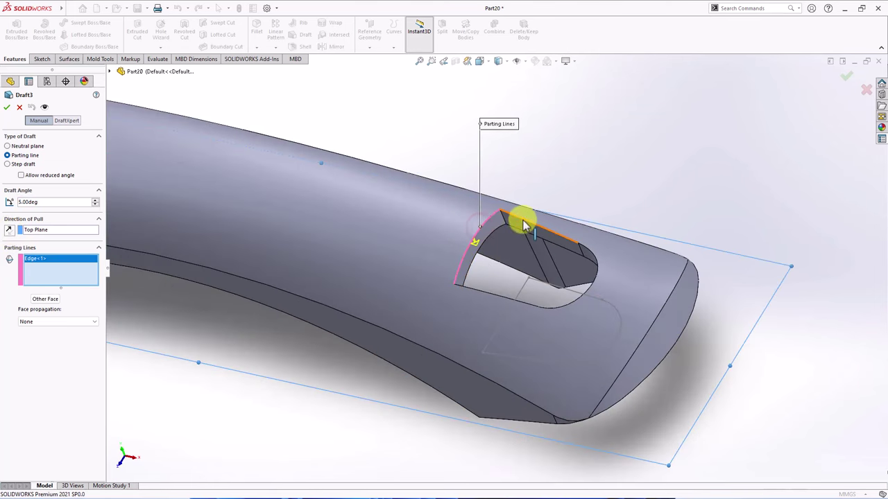
pyautogui.click(525, 226)
pyautogui.click(593, 256)
pyautogui.click(531, 303)
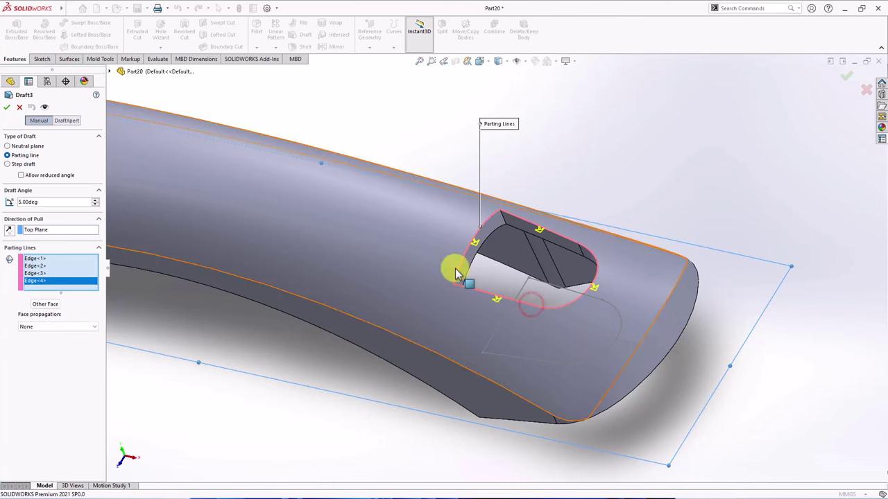
pyautogui.click(7, 108)
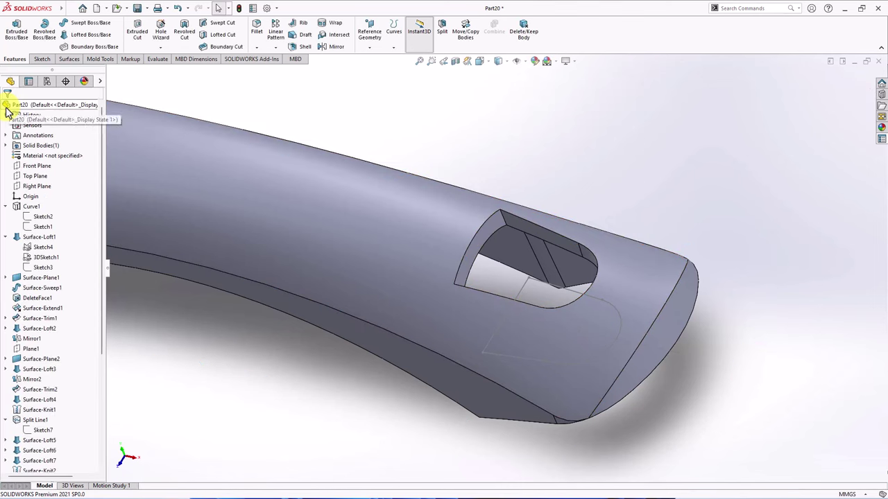
# Fillet the two sharp corner edges of the button opening with a 1 mm radius.
pyautogui.scroll(2, 383, 126)
pyautogui.click(258, 32)
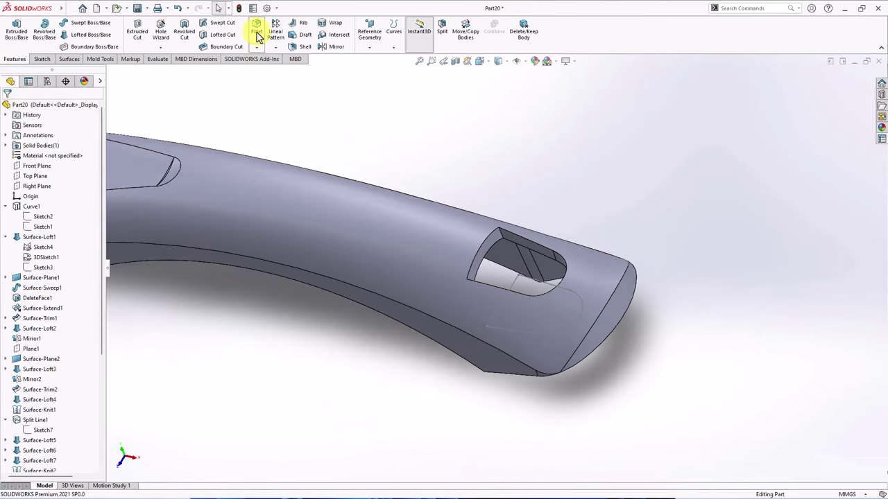
pyautogui.click(256, 32)
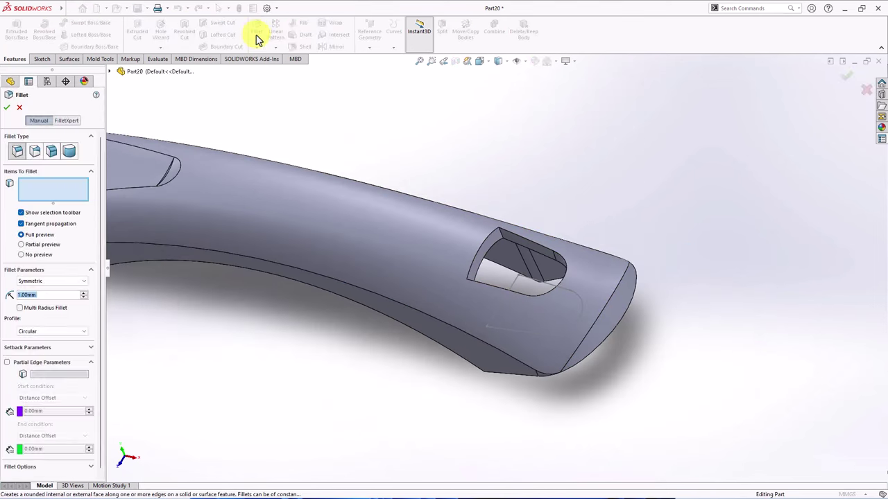
pyautogui.click(501, 234)
pyautogui.moveTo(491, 260); pyautogui.dragTo(444, 333, button='middle')
pyautogui.scroll(-3, 409, 361)
pyautogui.click(367, 361)
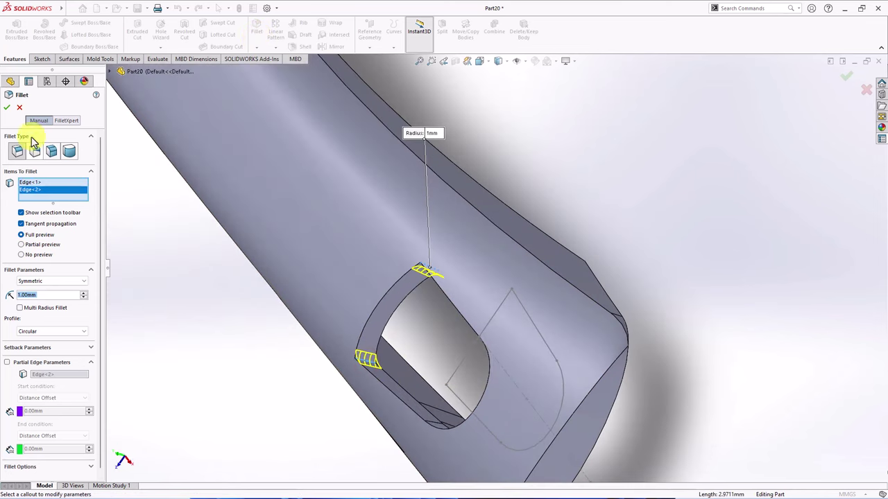
pyautogui.click(8, 105)
# Start a 0.8 mm fillet and select the outline of the top recess and the rim of the button opening.
pyautogui.scroll(5, 535, 178)
pyautogui.moveTo(534, 178); pyautogui.dragTo(607, 117, button='middle')
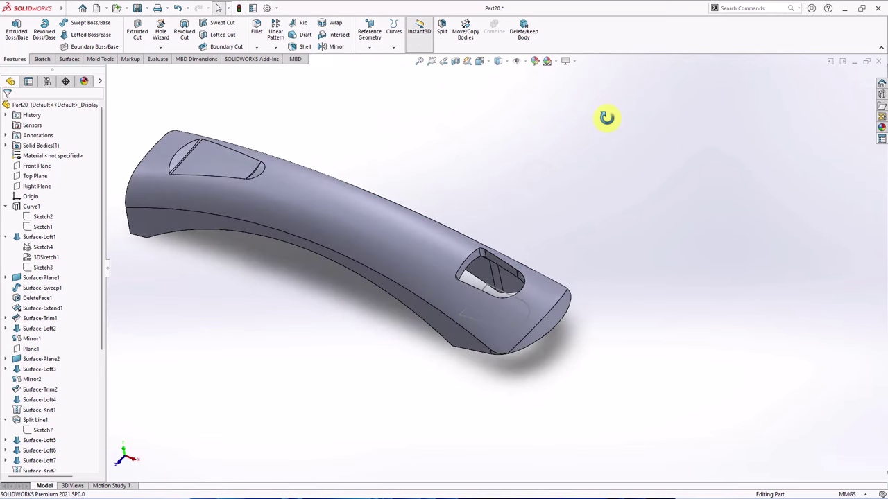
pyautogui.click(257, 33)
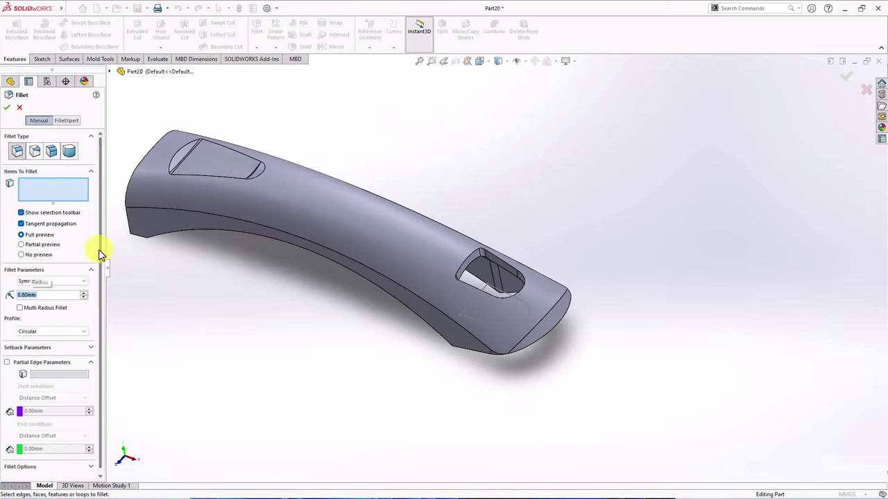
pyautogui.click(191, 174)
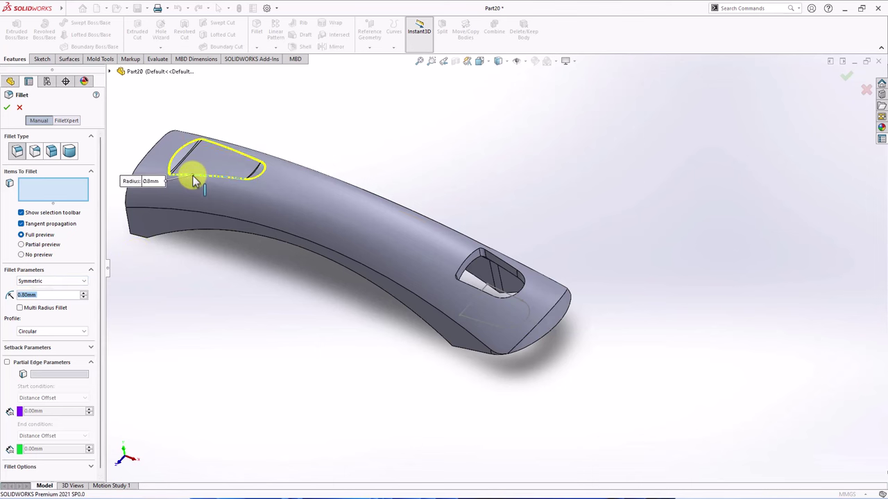
pyautogui.scroll(-2, 486, 290)
pyautogui.click(449, 261)
pyautogui.scroll(2, 449, 260)
pyautogui.moveTo(450, 261); pyautogui.dragTo(434, 124, button='middle')
# Add the remaining button opening edges and the handle's underside rim edges to the 0.8 mm fillet and apply it.
pyautogui.click(236, 254)
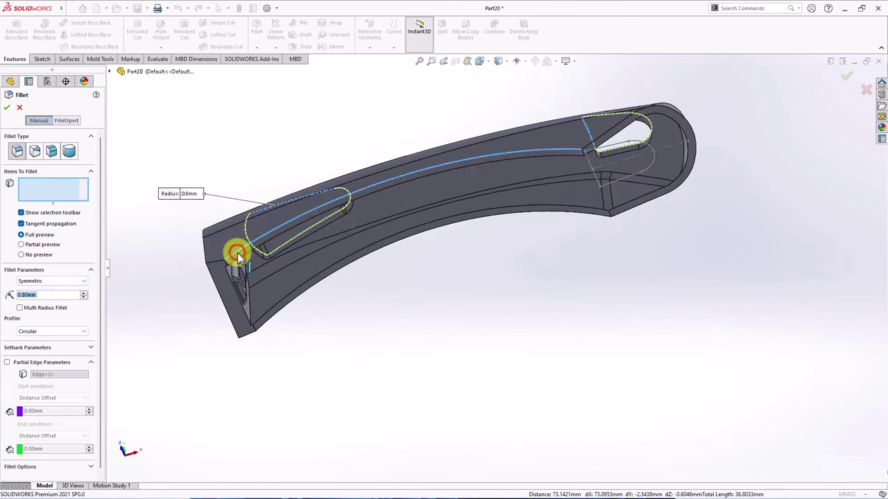
pyautogui.click(217, 263)
pyautogui.click(233, 259)
pyautogui.click(269, 310)
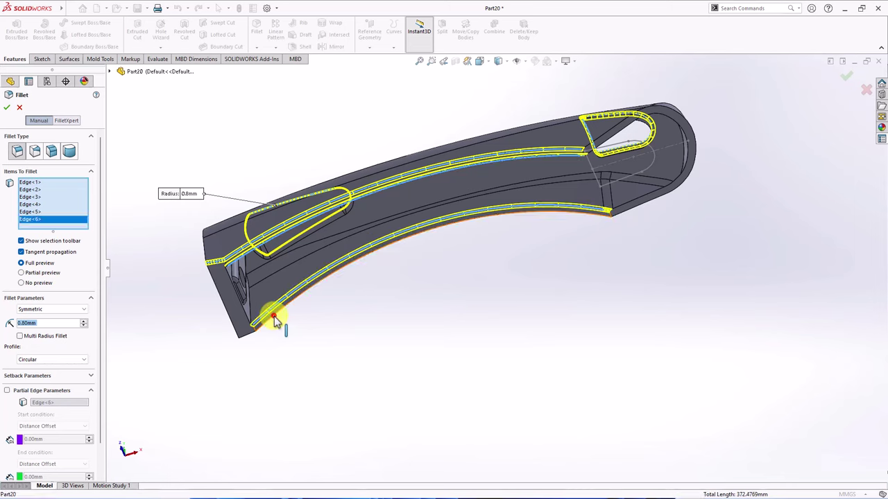
pyautogui.click(274, 317)
pyautogui.click(247, 332)
pyautogui.moveTo(303, 343); pyautogui.dragTo(318, 407, button='middle')
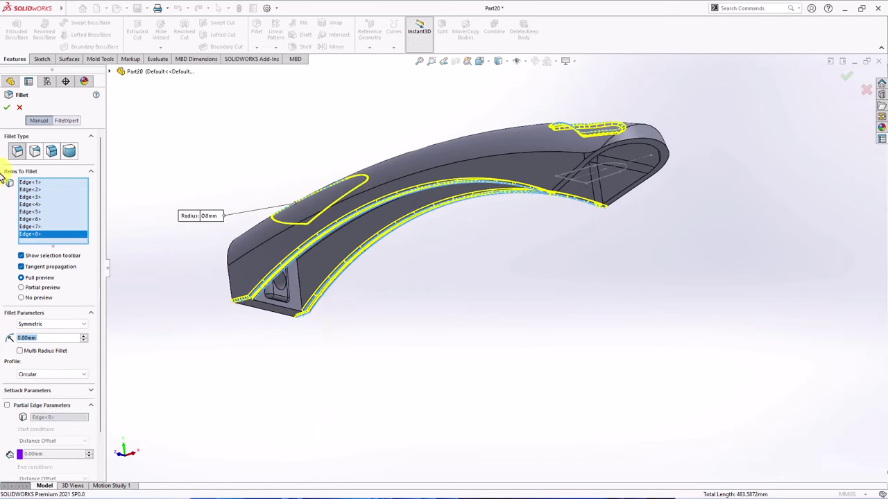
pyautogui.click(8, 108)
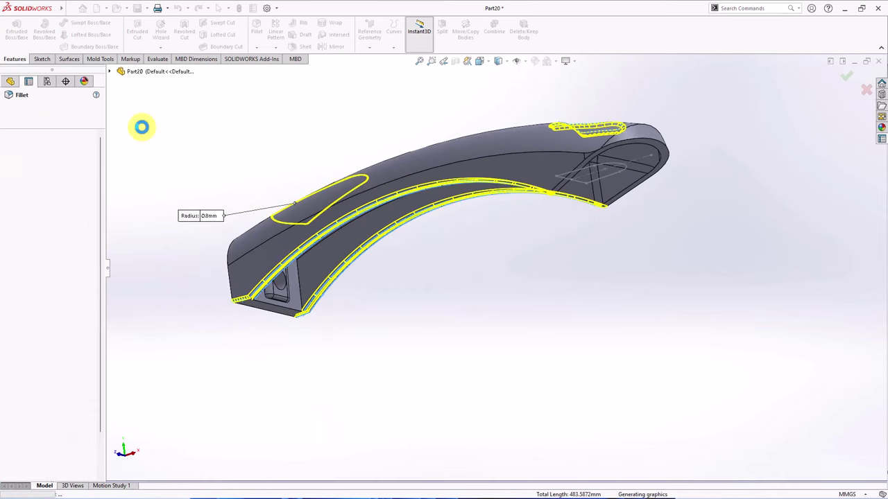
# Hide the button profile sketch and add the curved edge of the handle's rounded end to the 0.8 mm fillet.
pyautogui.click(588, 179)
pyautogui.click(630, 149)
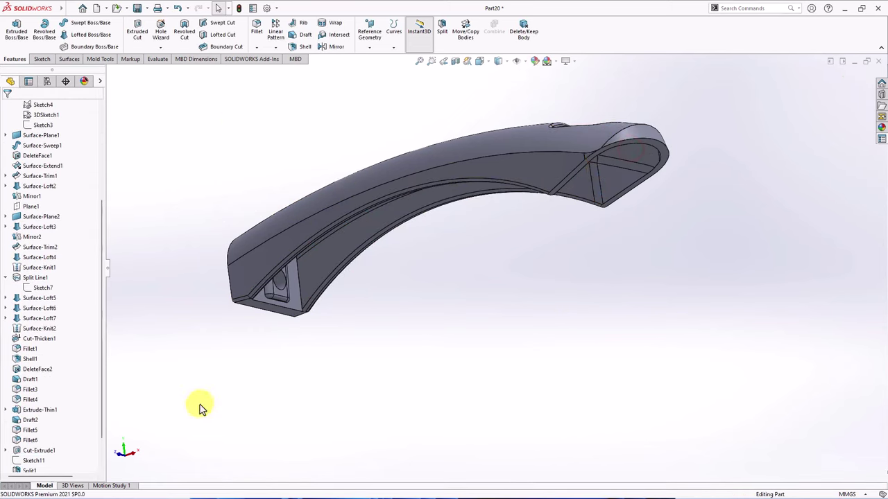
pyautogui.scroll(-3, 88, 440)
pyautogui.click(26, 460)
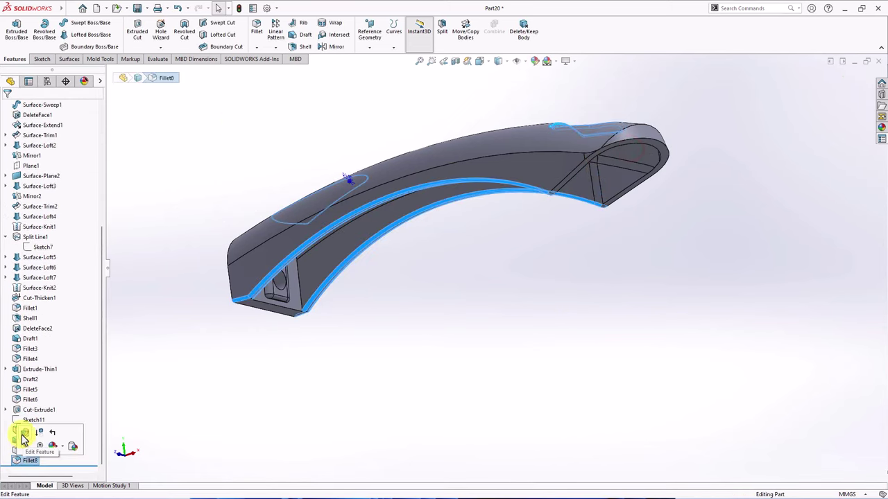
pyautogui.click(633, 154)
pyautogui.moveTo(634, 177); pyautogui.dragTo(638, 213, button='middle')
pyautogui.click(637, 197)
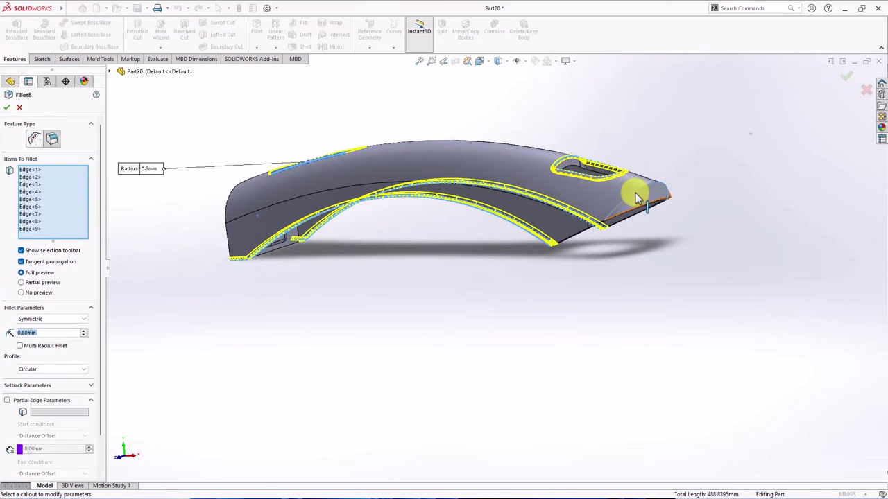
pyautogui.click(845, 81)
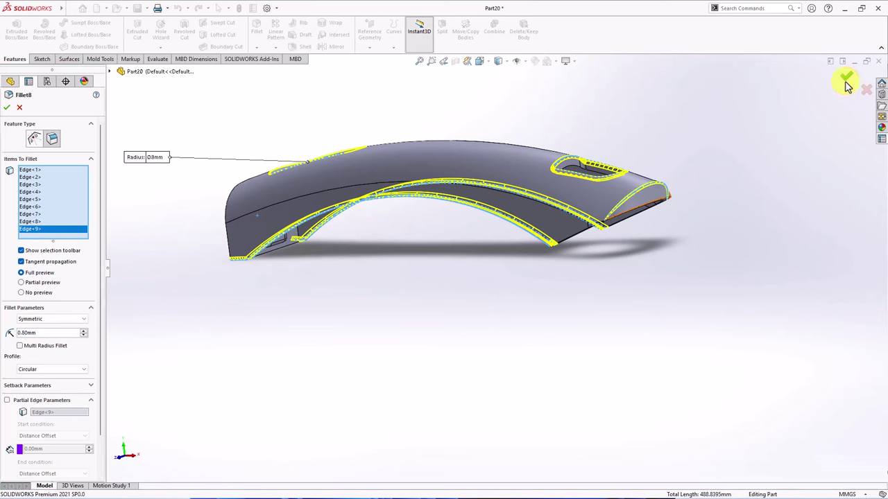
pyautogui.click(757, 157)
# Sketch a center rectangle about 17.2 by 13.5 mm, centred on the origin, on the flat end face with the hole.
pyautogui.scroll(3, 458, 337)
pyautogui.moveTo(457, 337); pyautogui.dragTo(454, 295, button='middle')
pyautogui.click(432, 258)
pyautogui.click(475, 228)
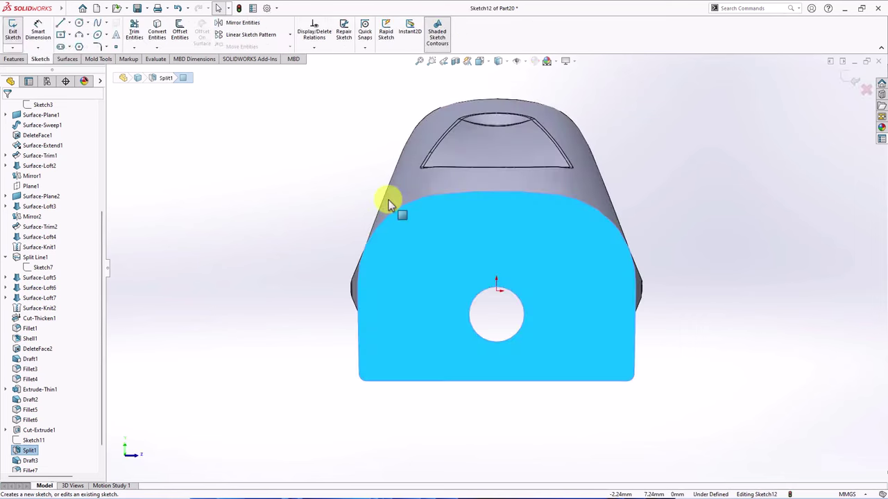
pyautogui.click(61, 34)
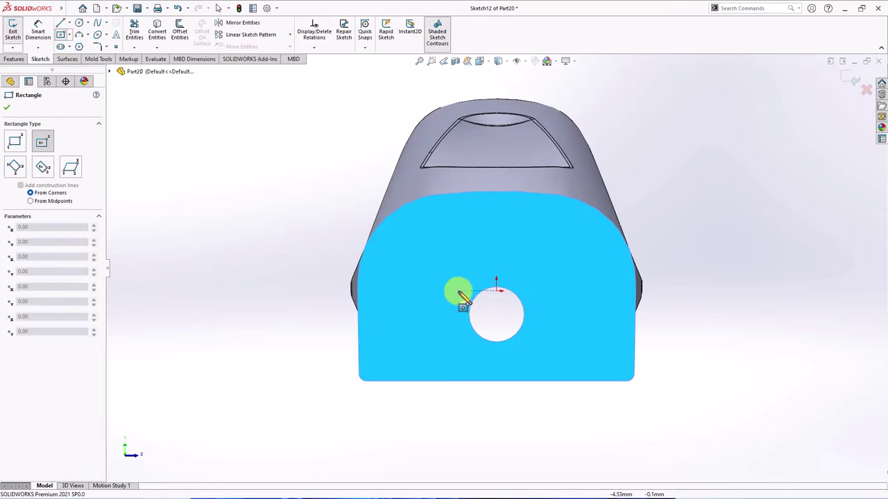
pyautogui.click(496, 290)
pyautogui.click(576, 229)
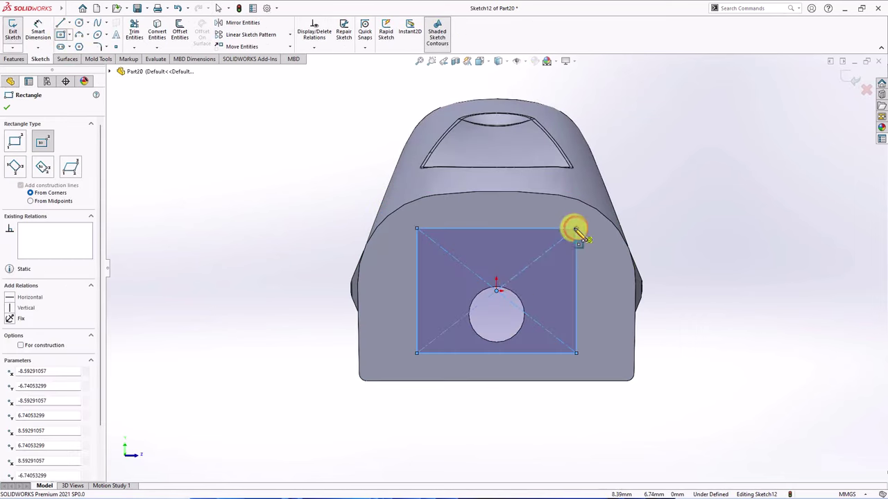
# Dimension the rectangle to 16.6 mm wide and 14.5 mm high.
pyautogui.click(38, 35)
pyautogui.click(465, 228)
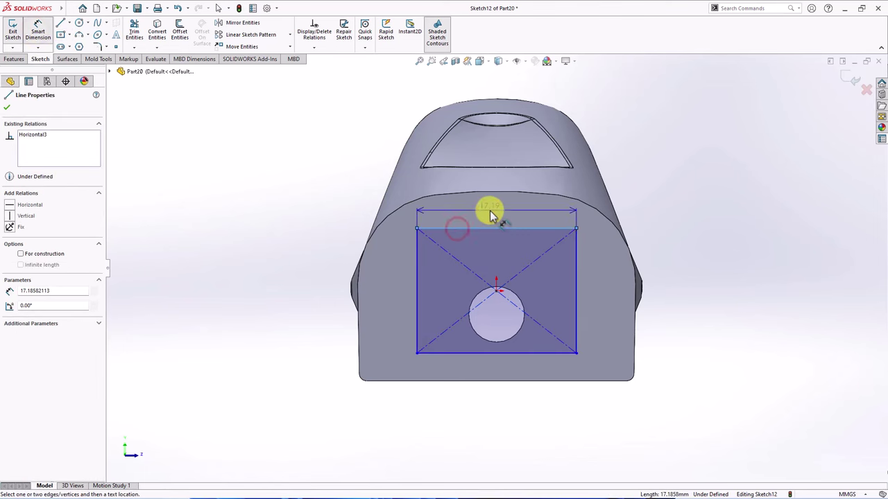
pyautogui.click(490, 210)
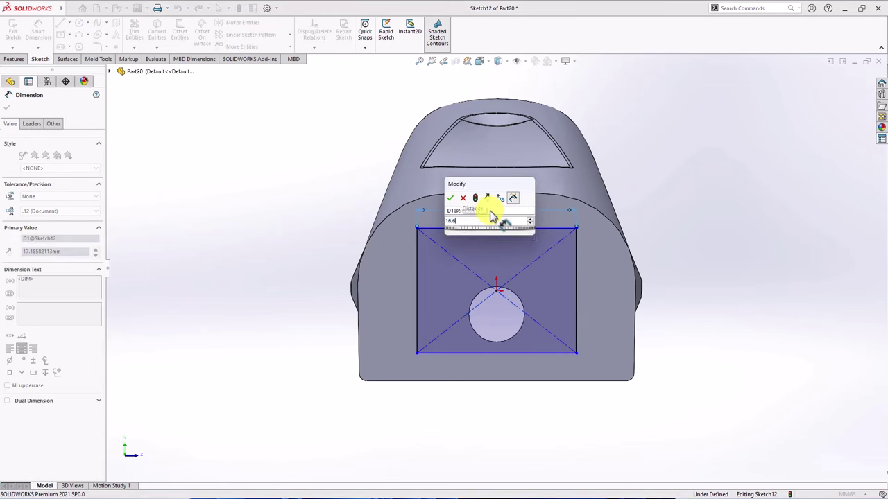
pyautogui.write('16.6')
pyautogui.press('Return')
pyautogui.click(421, 275)
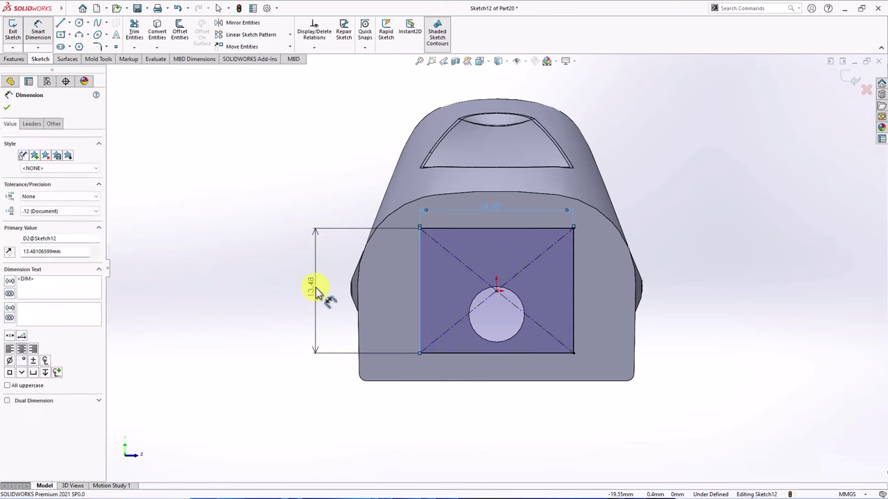
pyautogui.click(314, 290)
pyautogui.write('14.5')
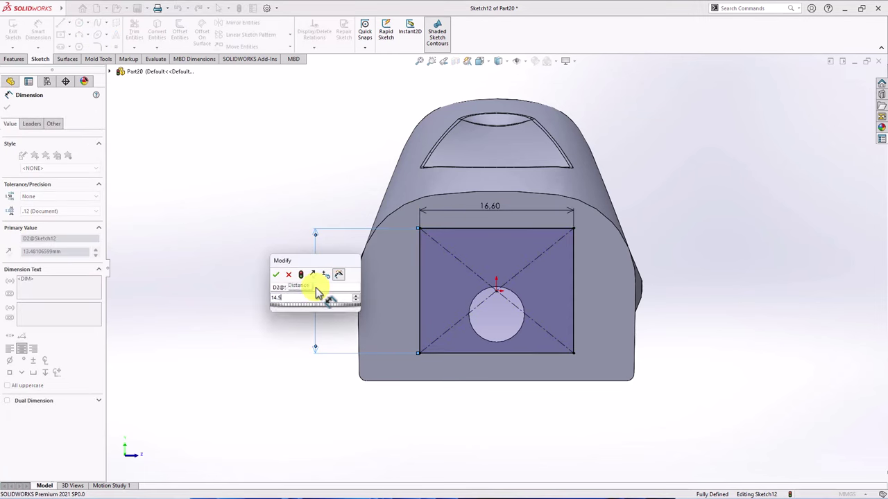
pyautogui.press('Return')
pyautogui.click(276, 283)
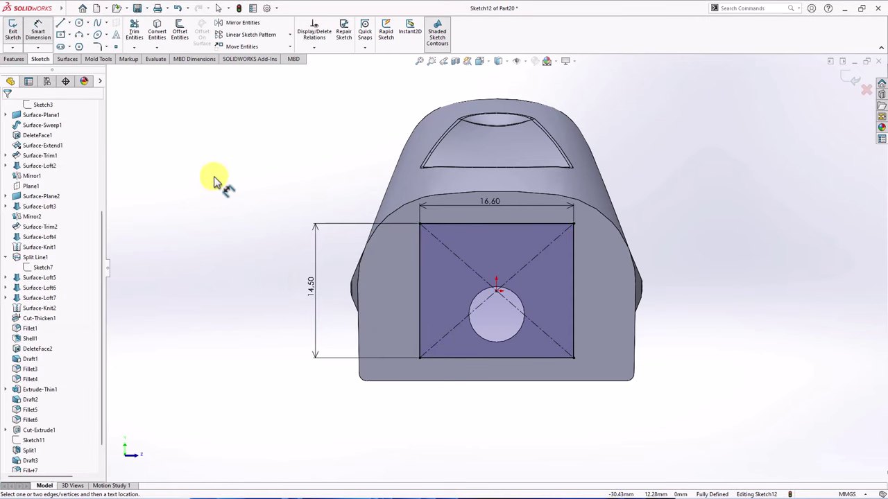
# Convert the rectangle's bottom line to construction geometry.
pyautogui.click(38, 28)
pyautogui.click(462, 357)
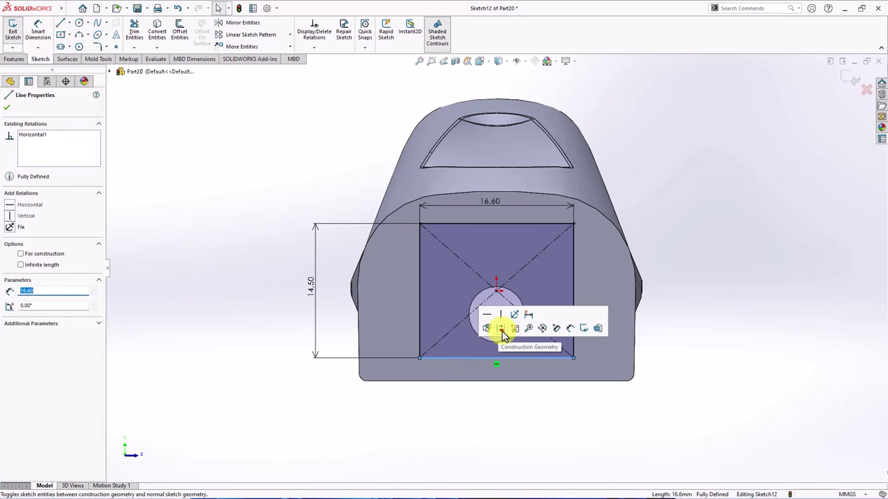
pyautogui.click(500, 327)
# Offset the rectangle's left and right sides inward by 3.5 mm each.
pyautogui.click(178, 33)
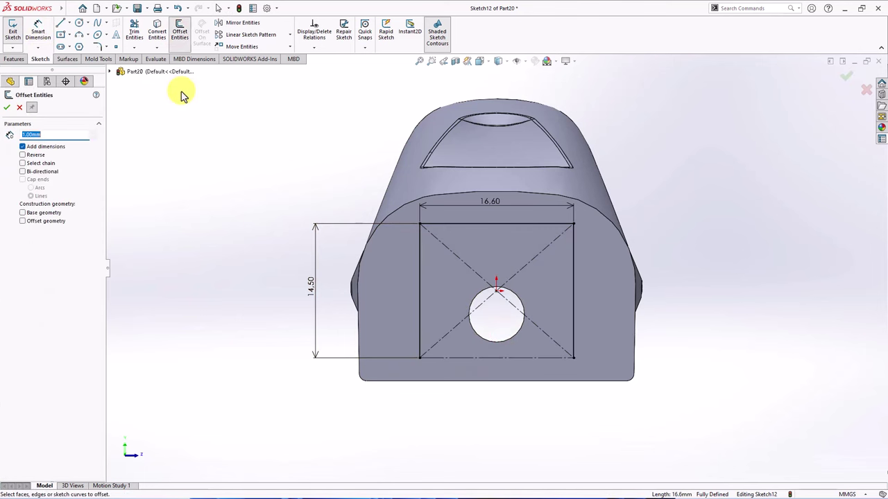
pyautogui.click(421, 285)
pyautogui.click(425, 285)
pyautogui.click(573, 309)
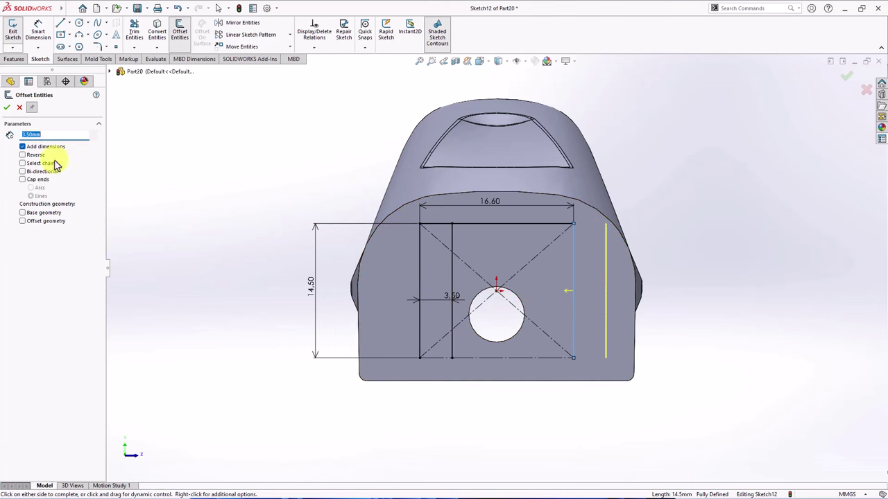
pyautogui.click(23, 155)
pyautogui.click(7, 107)
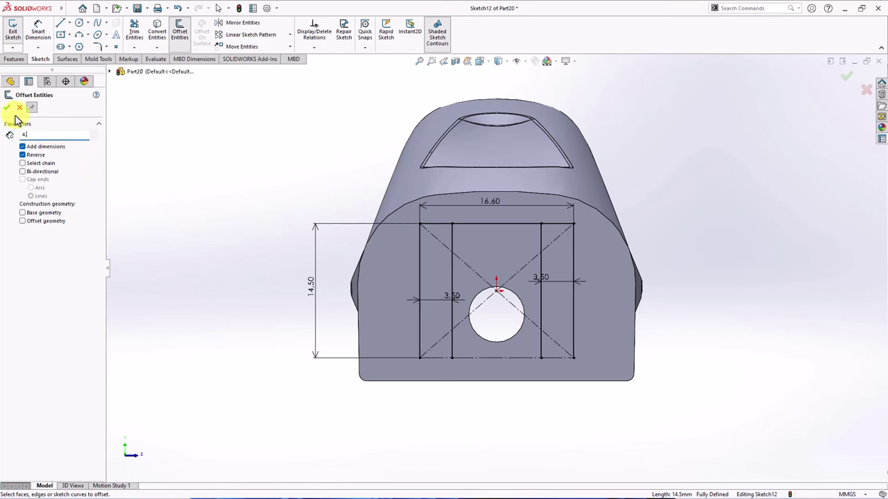
# Offset the rectangle's top line inward by 4.5 mm and corner-trim it with the two inner vertical lines.
pyautogui.click(475, 224)
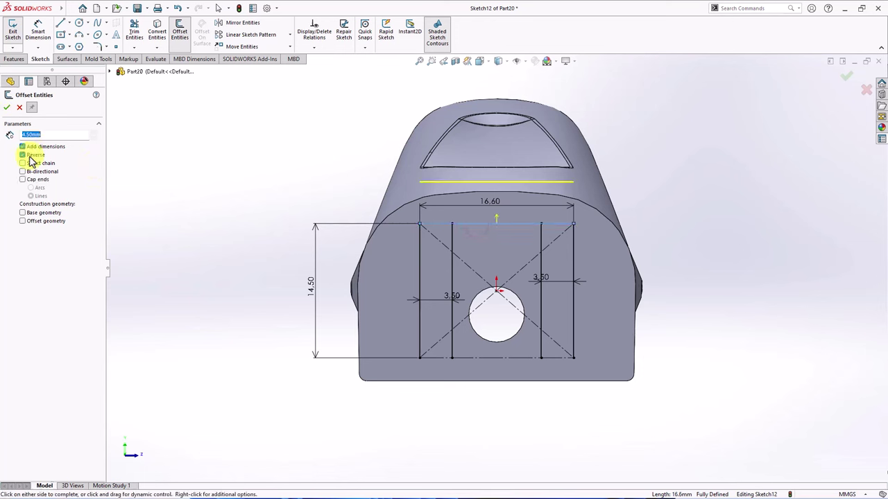
pyautogui.click(7, 108)
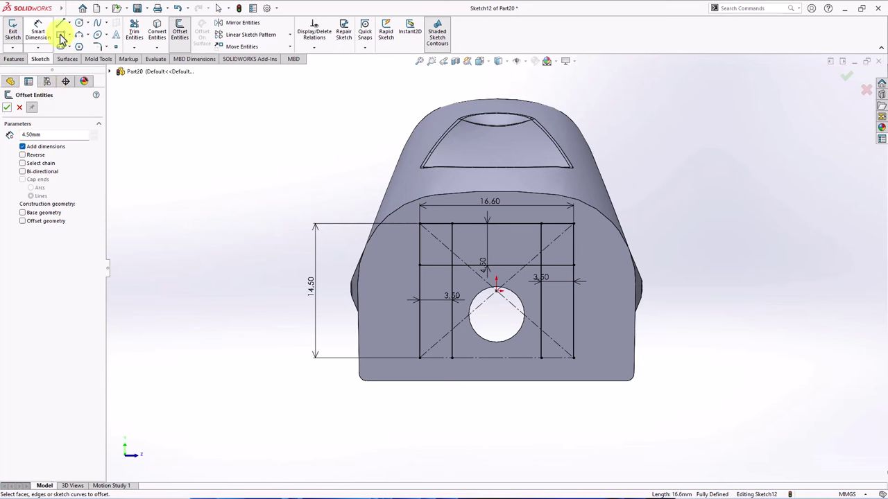
pyautogui.click(132, 36)
pyautogui.click(15, 197)
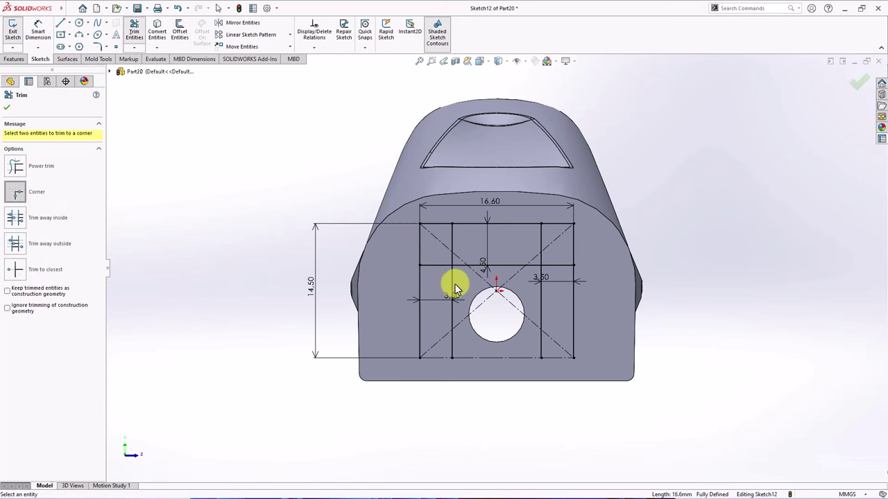
pyautogui.click(511, 265)
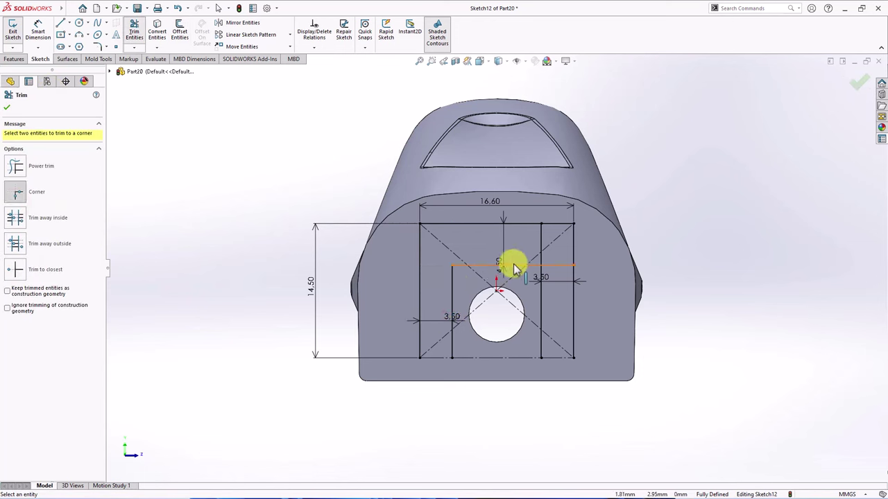
pyautogui.click(541, 294)
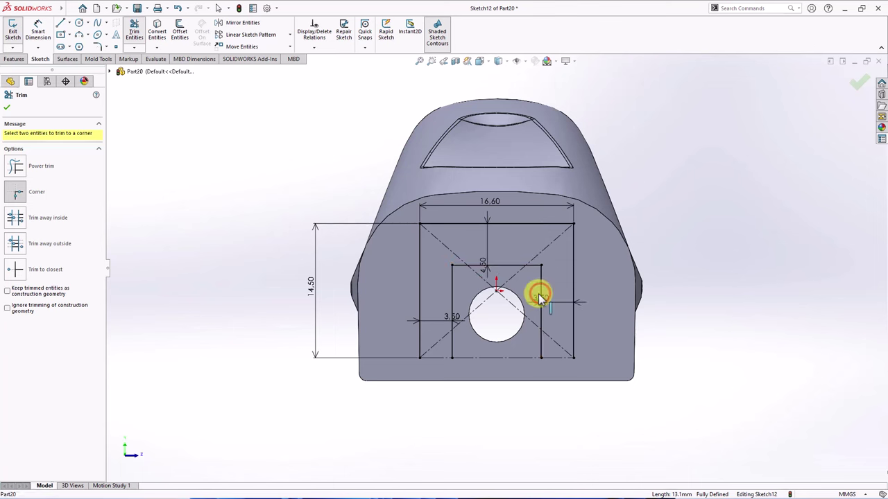
pyautogui.click(7, 107)
# Close both legs of the inverted-U profile at the bottom with 3.5 mm horizontal lines.
pyautogui.click(61, 23)
pyautogui.click(419, 358)
pyautogui.click(451, 358)
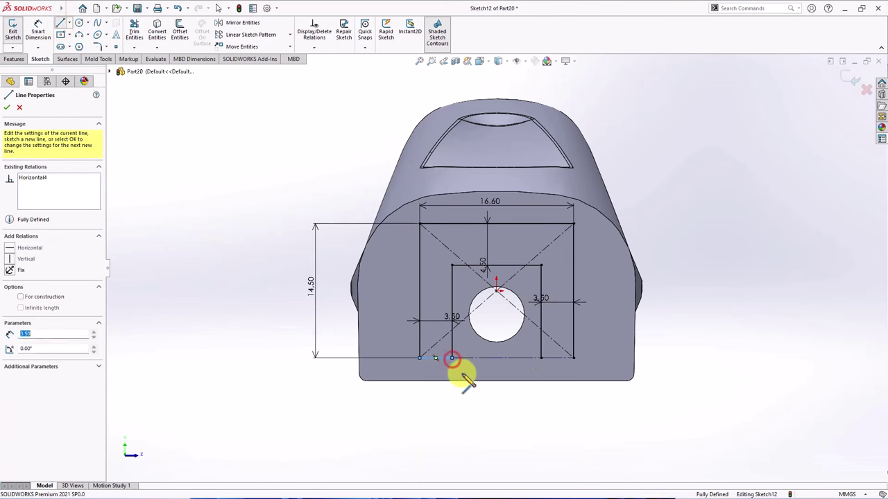
pyautogui.click(541, 358)
pyautogui.click(574, 358)
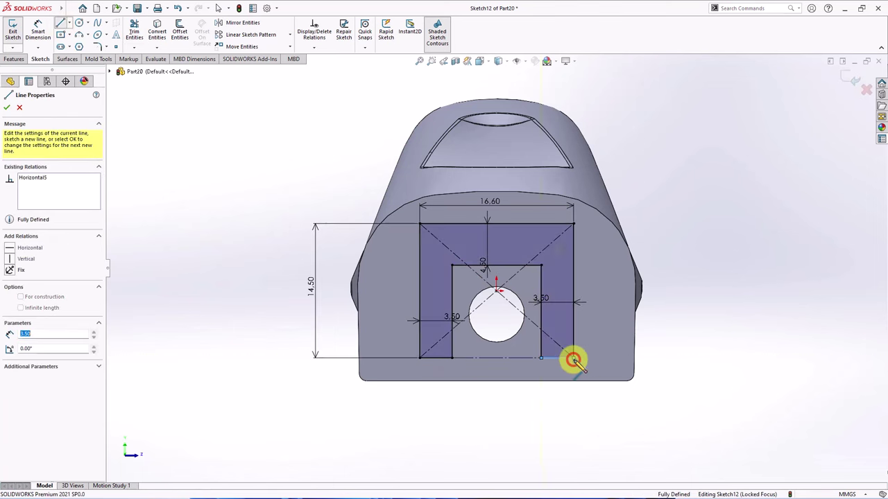
pyautogui.click(7, 108)
# Extrude the inverted-U profile 10 mm outward from the handle's end face, merged with the body.
pyautogui.click(14, 59)
pyautogui.click(17, 32)
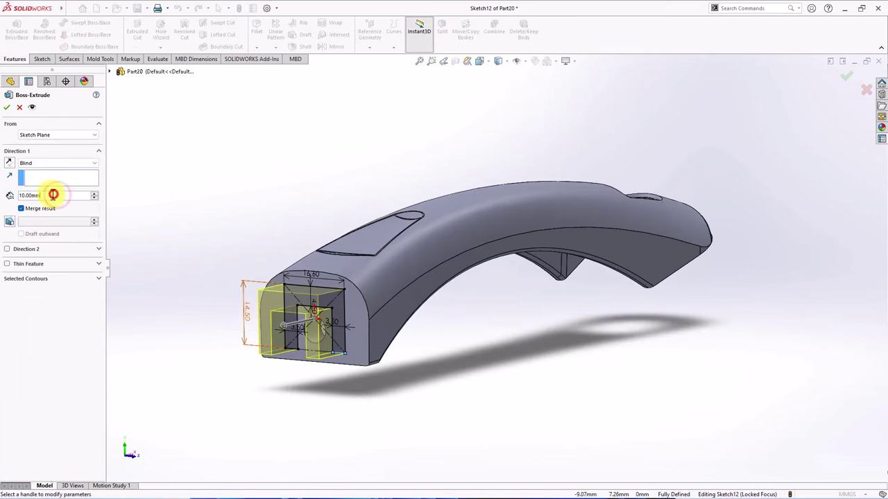
pyautogui.click(7, 107)
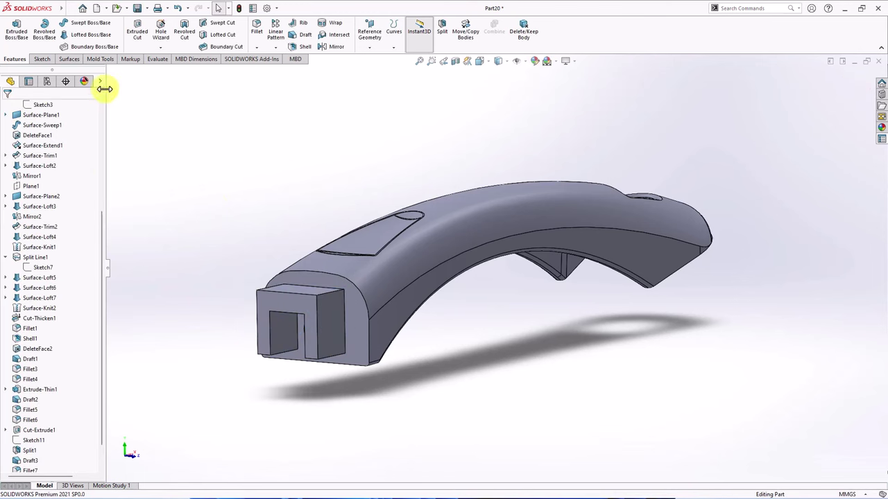
# Draft the outer and inner side faces of the U-shaped boss by 1°, using the handle's end face as the neutral plane.
pyautogui.click(349, 305)
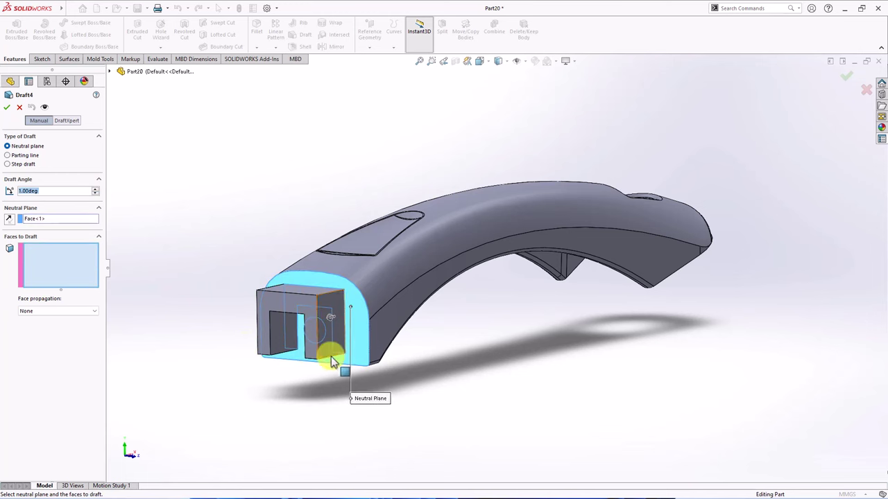
pyautogui.scroll(-4, 331, 362)
pyautogui.click(310, 361)
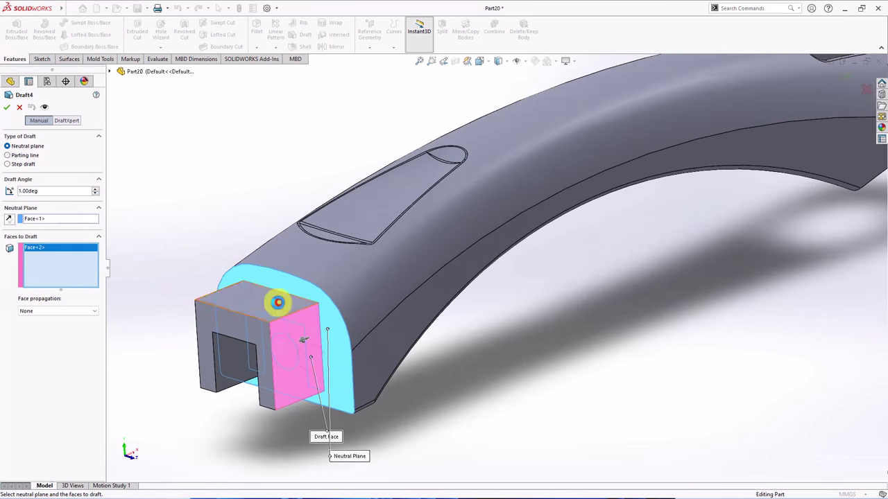
pyautogui.click(277, 301)
pyautogui.moveTo(287, 349); pyautogui.dragTo(349, 388, button='middle')
pyautogui.click(191, 331)
pyautogui.click(248, 357)
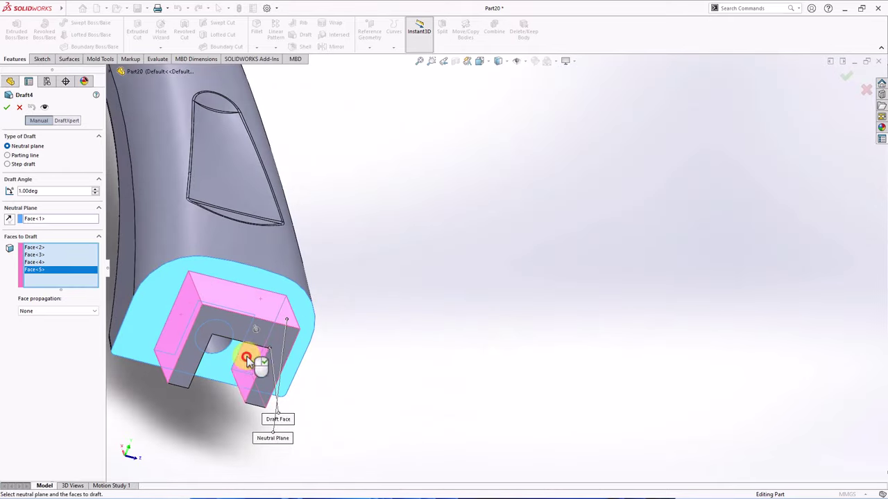
pyautogui.moveTo(248, 356); pyautogui.dragTo(240, 212, button='middle')
pyautogui.click(224, 312)
pyautogui.click(201, 323)
pyautogui.moveTo(201, 322); pyautogui.dragTo(136, 322, button='middle')
pyautogui.click(7, 107)
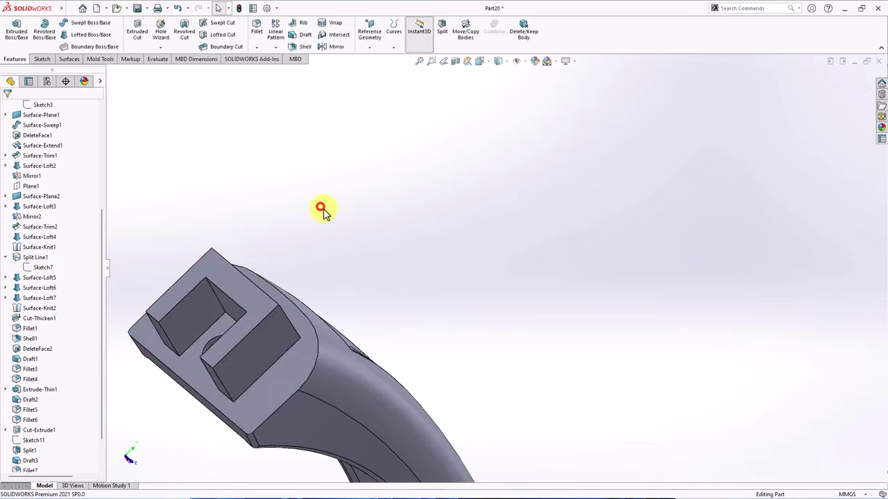